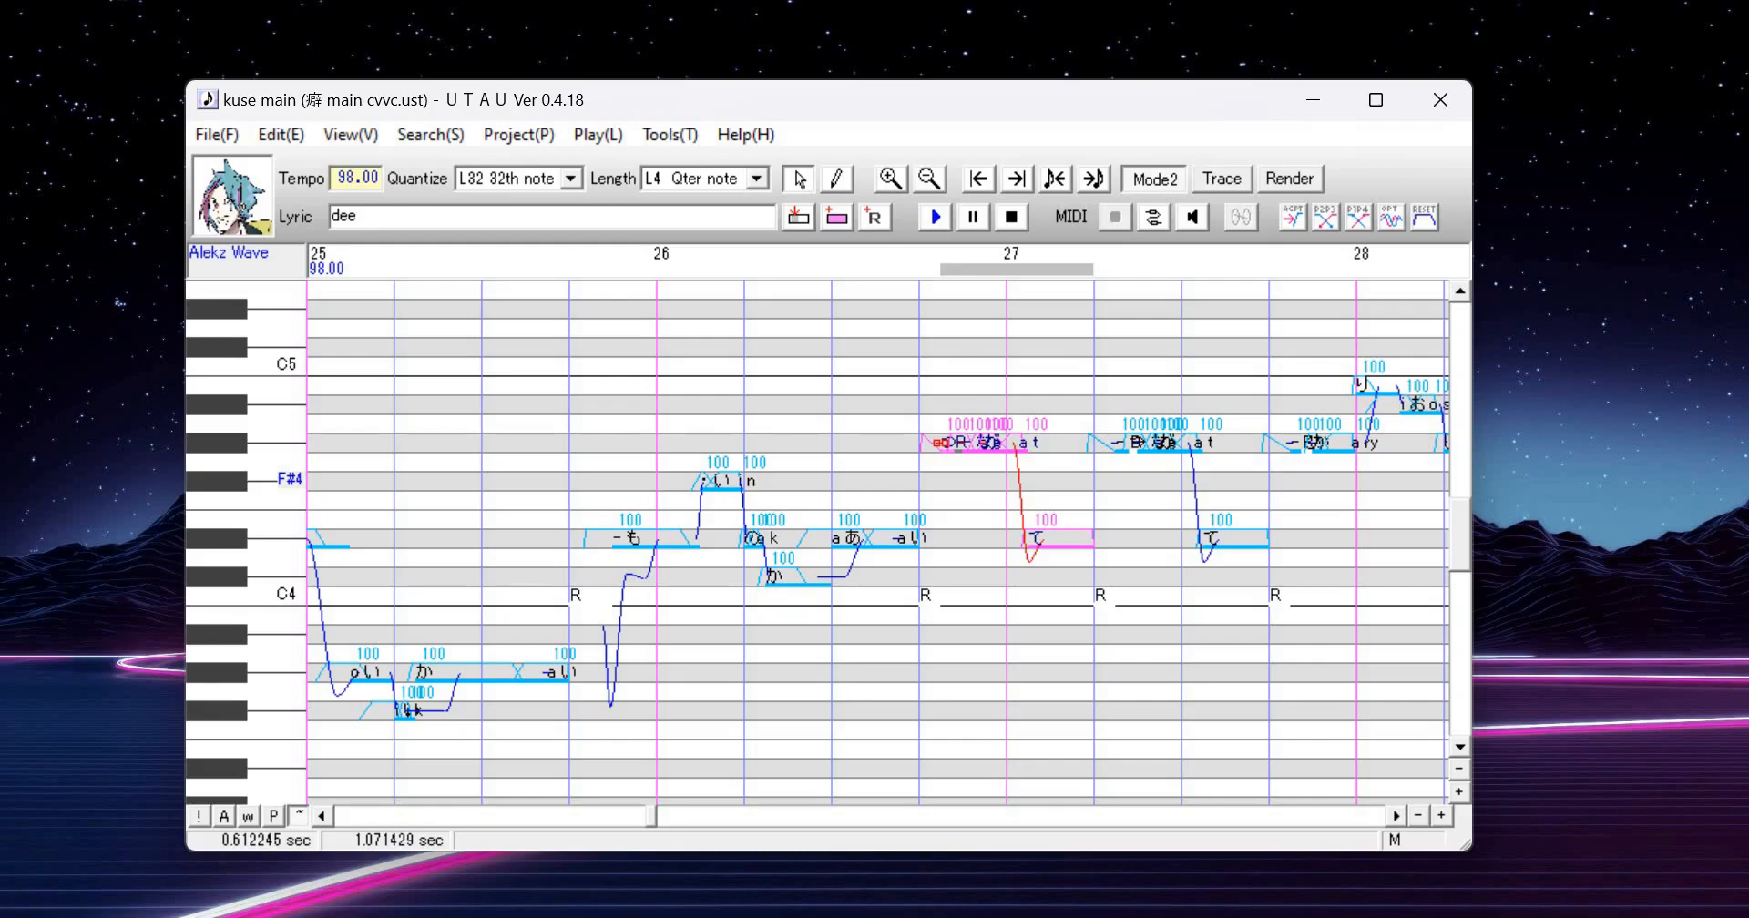
# Try adjusting the envelope points of the first note in measure 27, then cancel the envelope dialog.
pyautogui.click(970, 444)
pyautogui.click(947, 443)
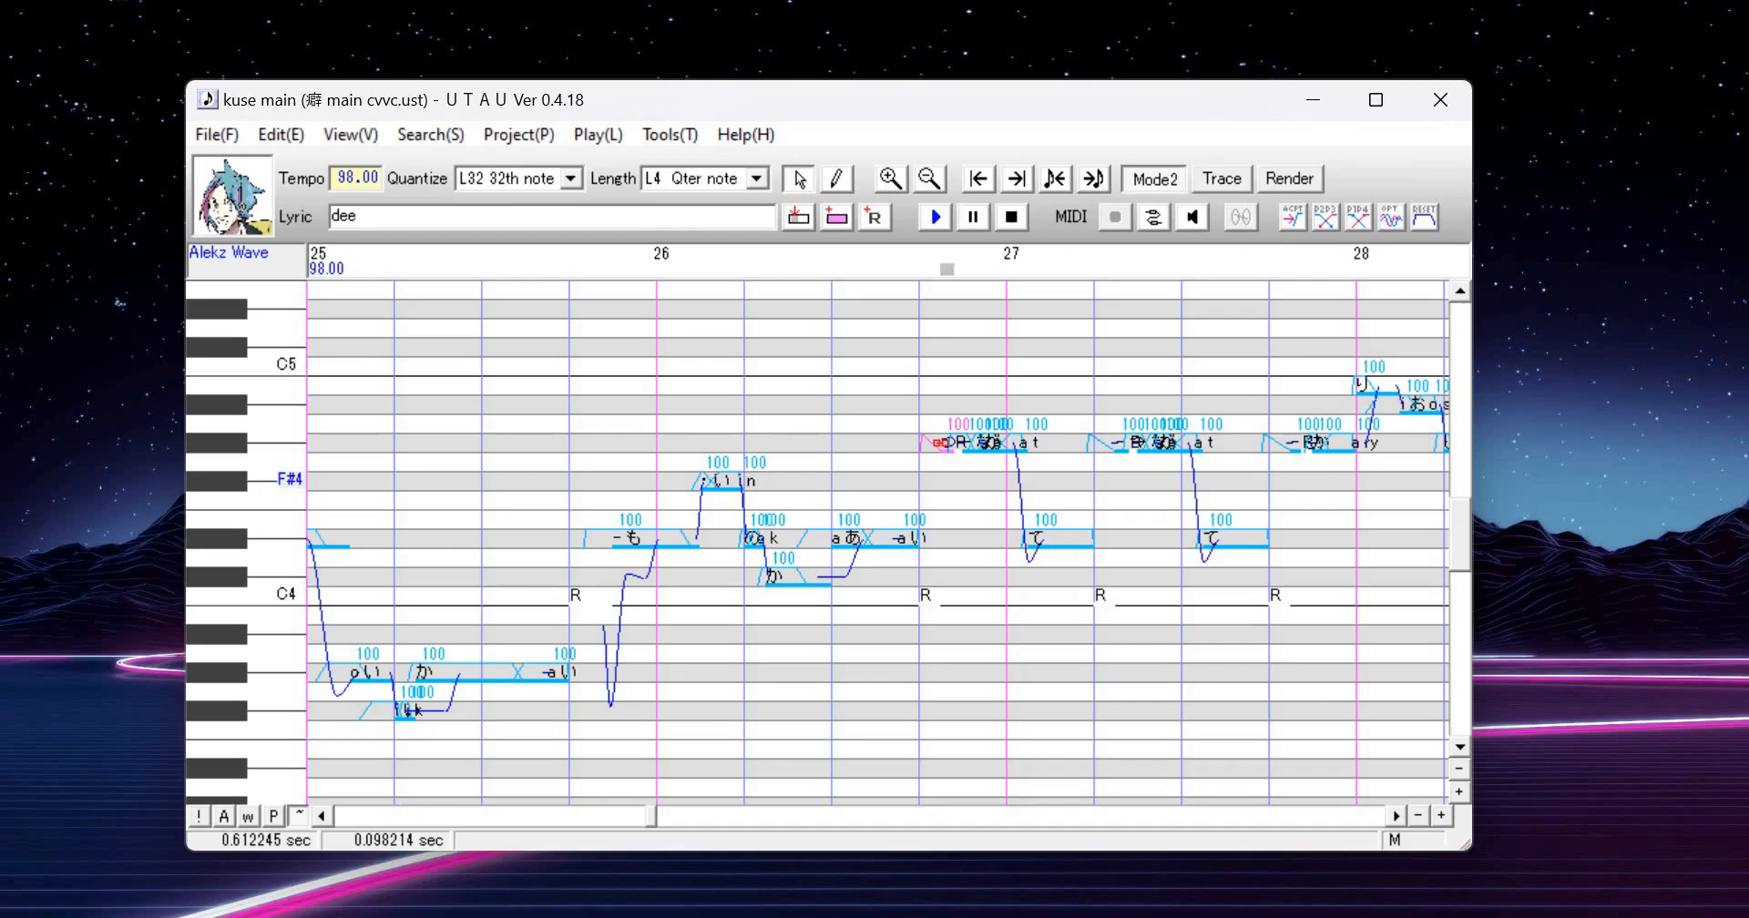
pyautogui.click(945, 484)
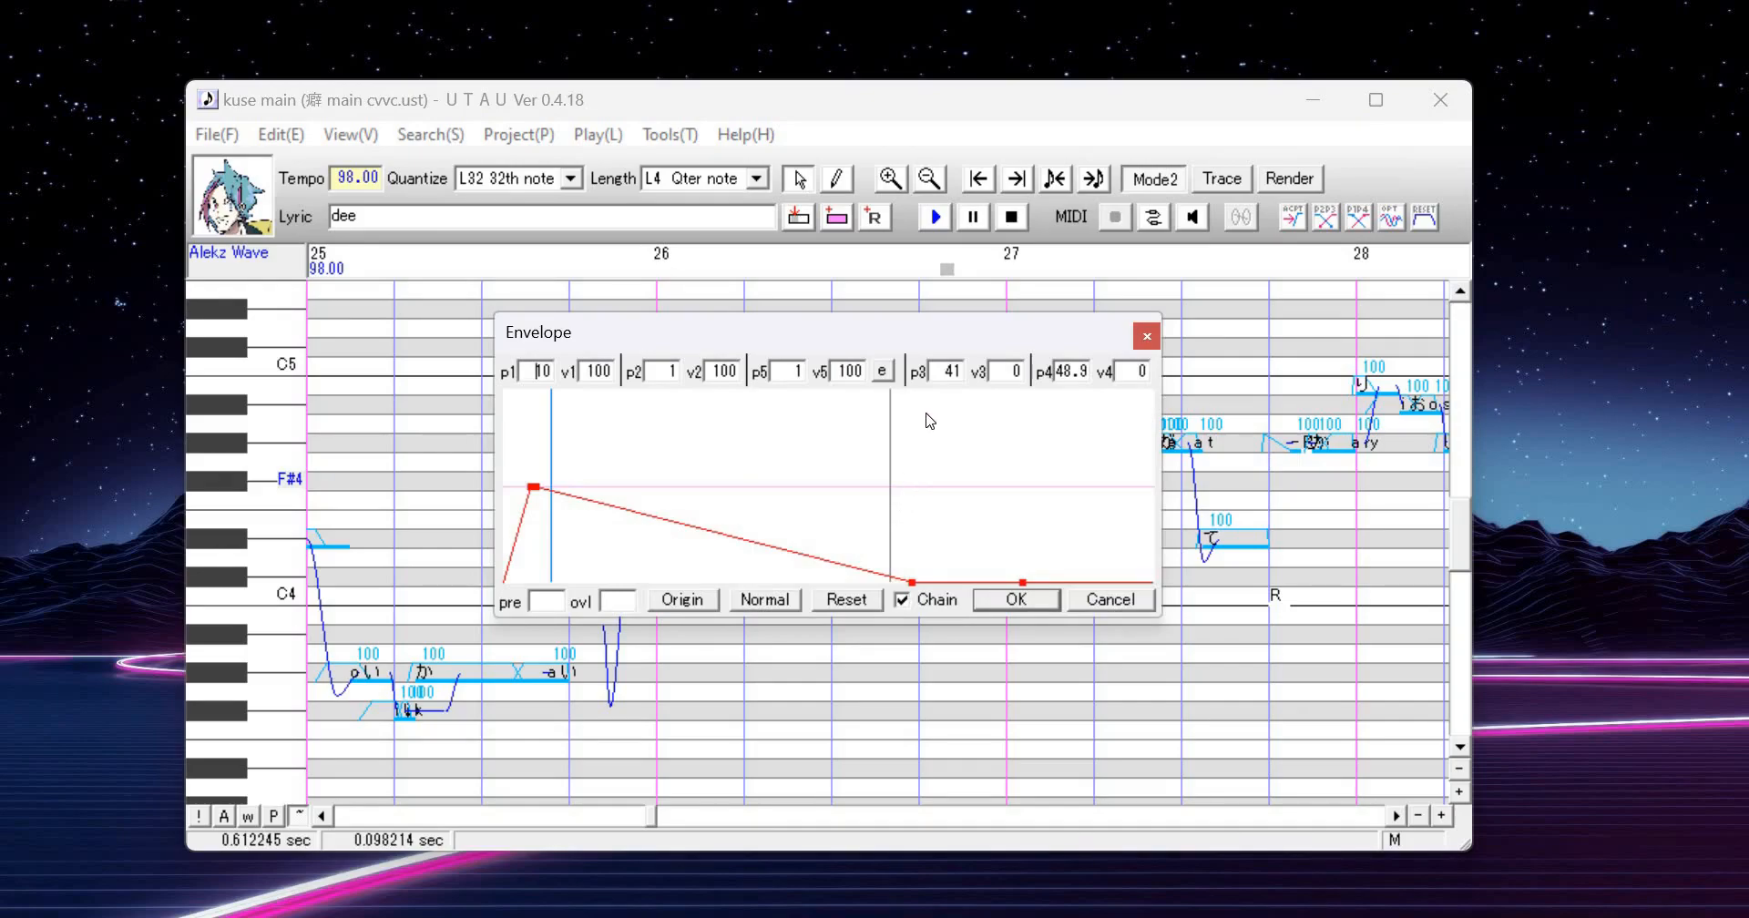
pyautogui.doubleClick(951, 372)
pyautogui.click(966, 370)
pyautogui.doubleClick(966, 369)
pyautogui.moveTo(912, 579)
pyautogui.mouseDown()
pyautogui.moveTo(918, 421)
pyautogui.moveTo(913, 551)
pyautogui.moveTo(925, 437)
pyautogui.moveTo(909, 435)
pyautogui.moveTo(951, 436)
pyautogui.moveTo(917, 437)
pyautogui.moveTo(949, 434)
pyautogui.moveTo(917, 437)
pyautogui.moveTo(910, 581)
pyautogui.mouseUp()
pyautogui.moveTo(1022, 582); pyautogui.dragTo(1015, 629)
pyautogui.click(1133, 601)
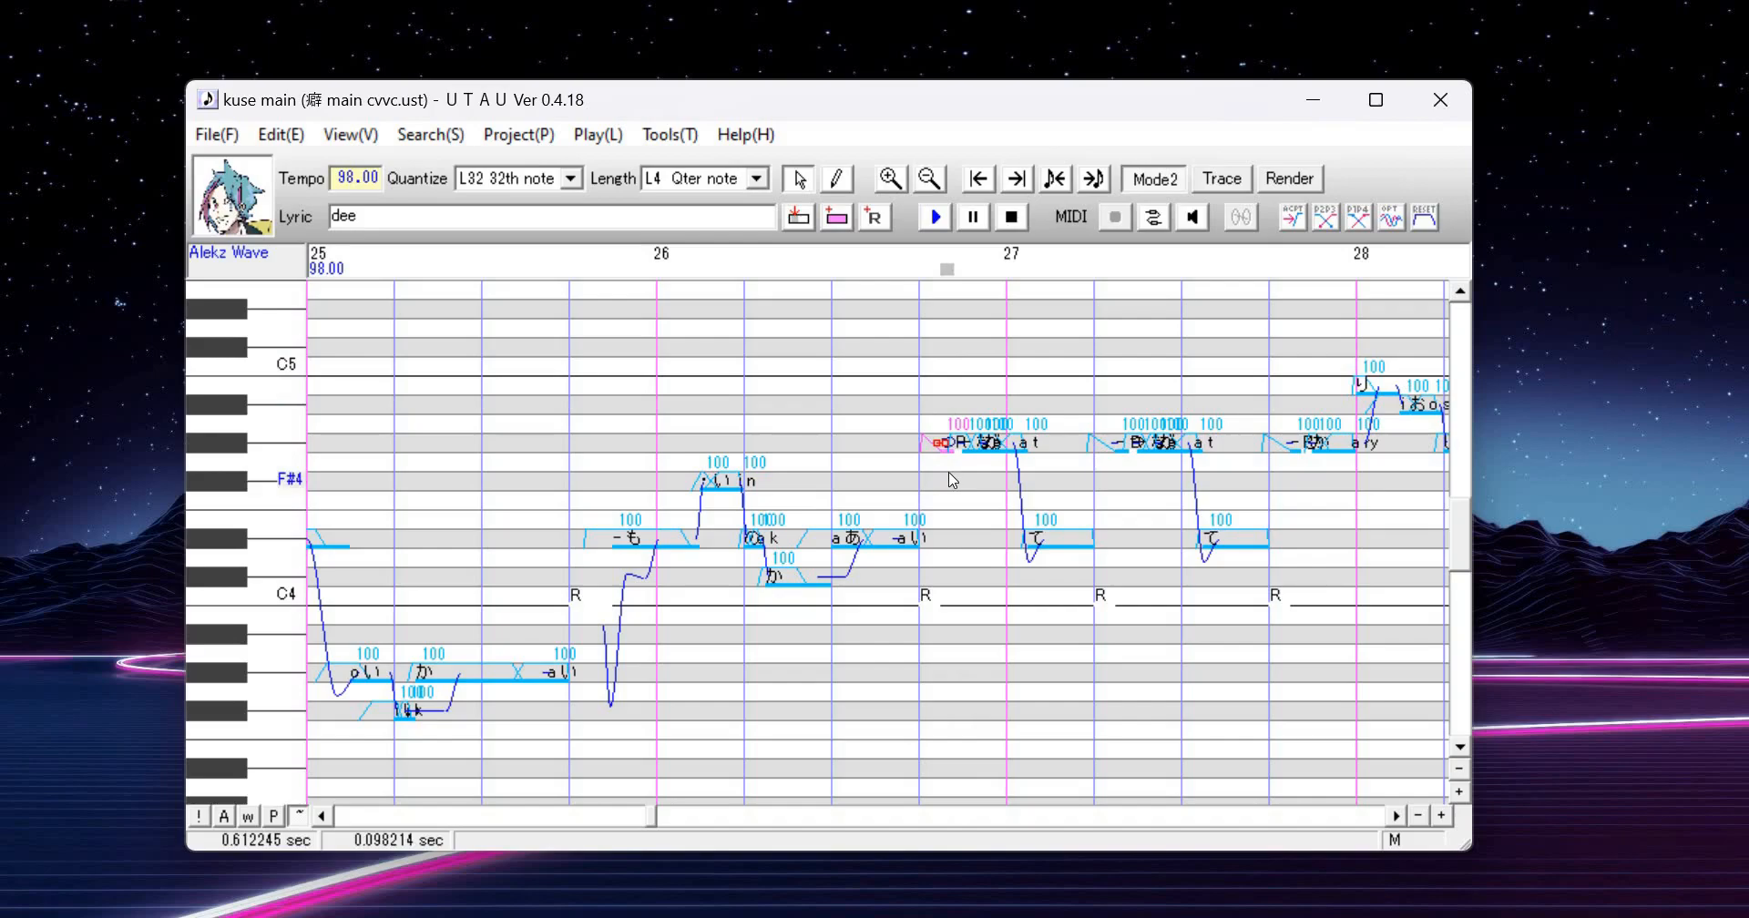
# Select the opening notes of measure 27 and play them back.
pyautogui.moveTo(952, 480); pyautogui.dragTo(1045, 485)
pyautogui.press('space')
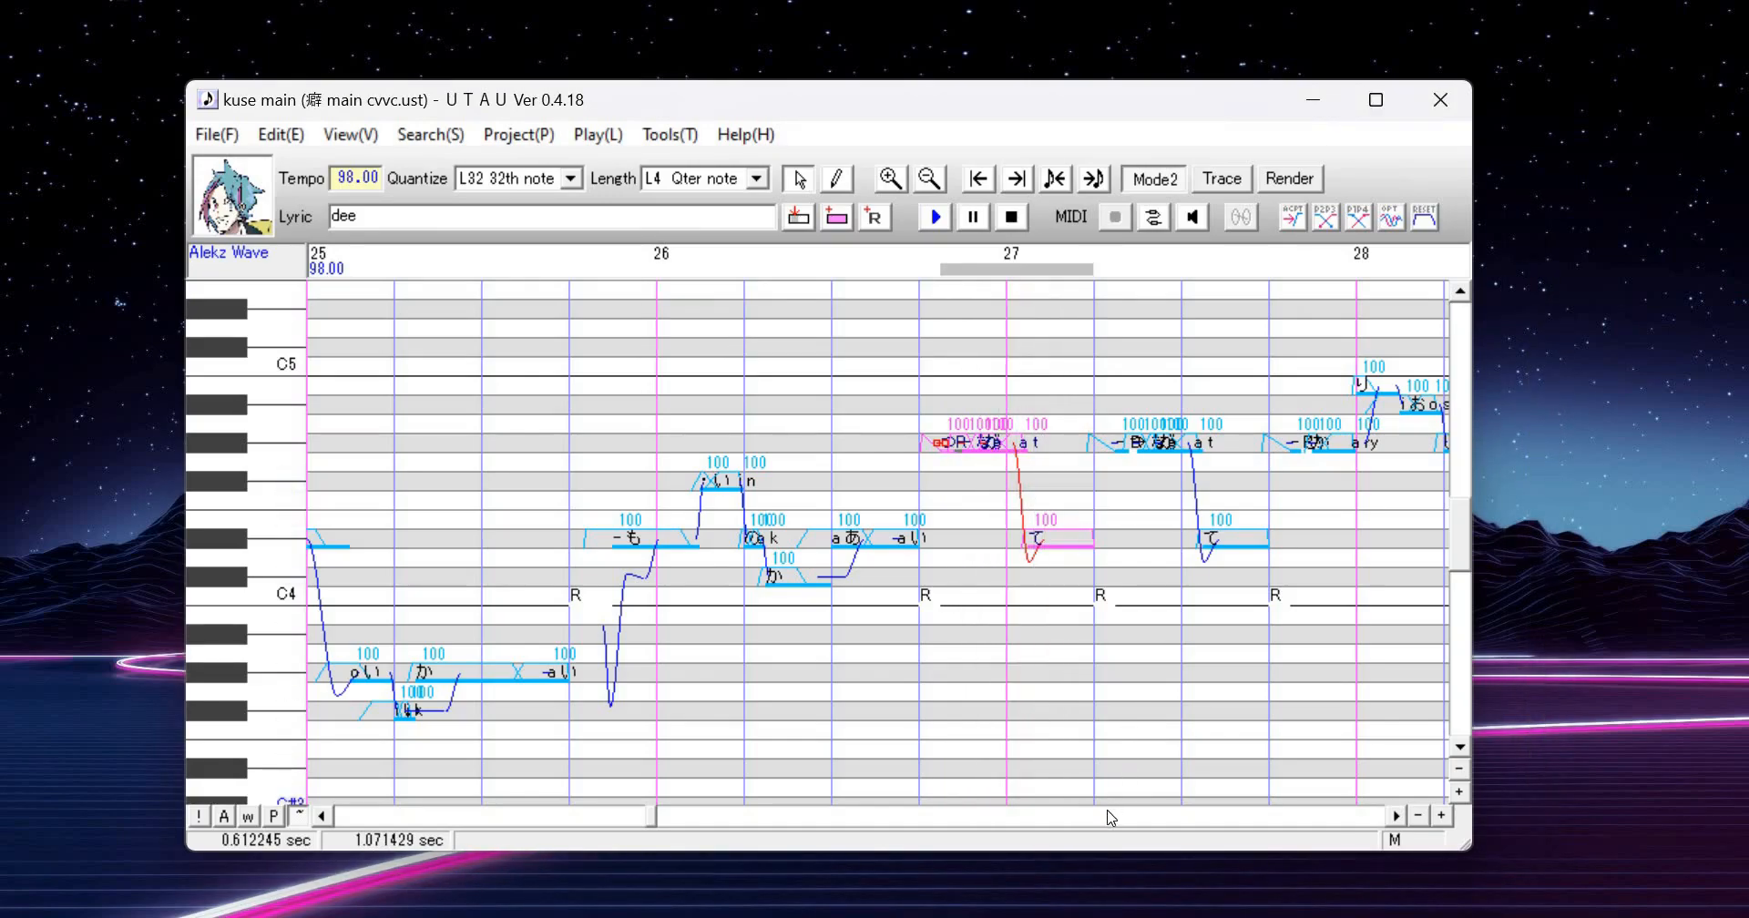
# Open the envelope of the note at the start of measure 27 and close it with OK.
pyautogui.hscroll(2, 1095, 767)
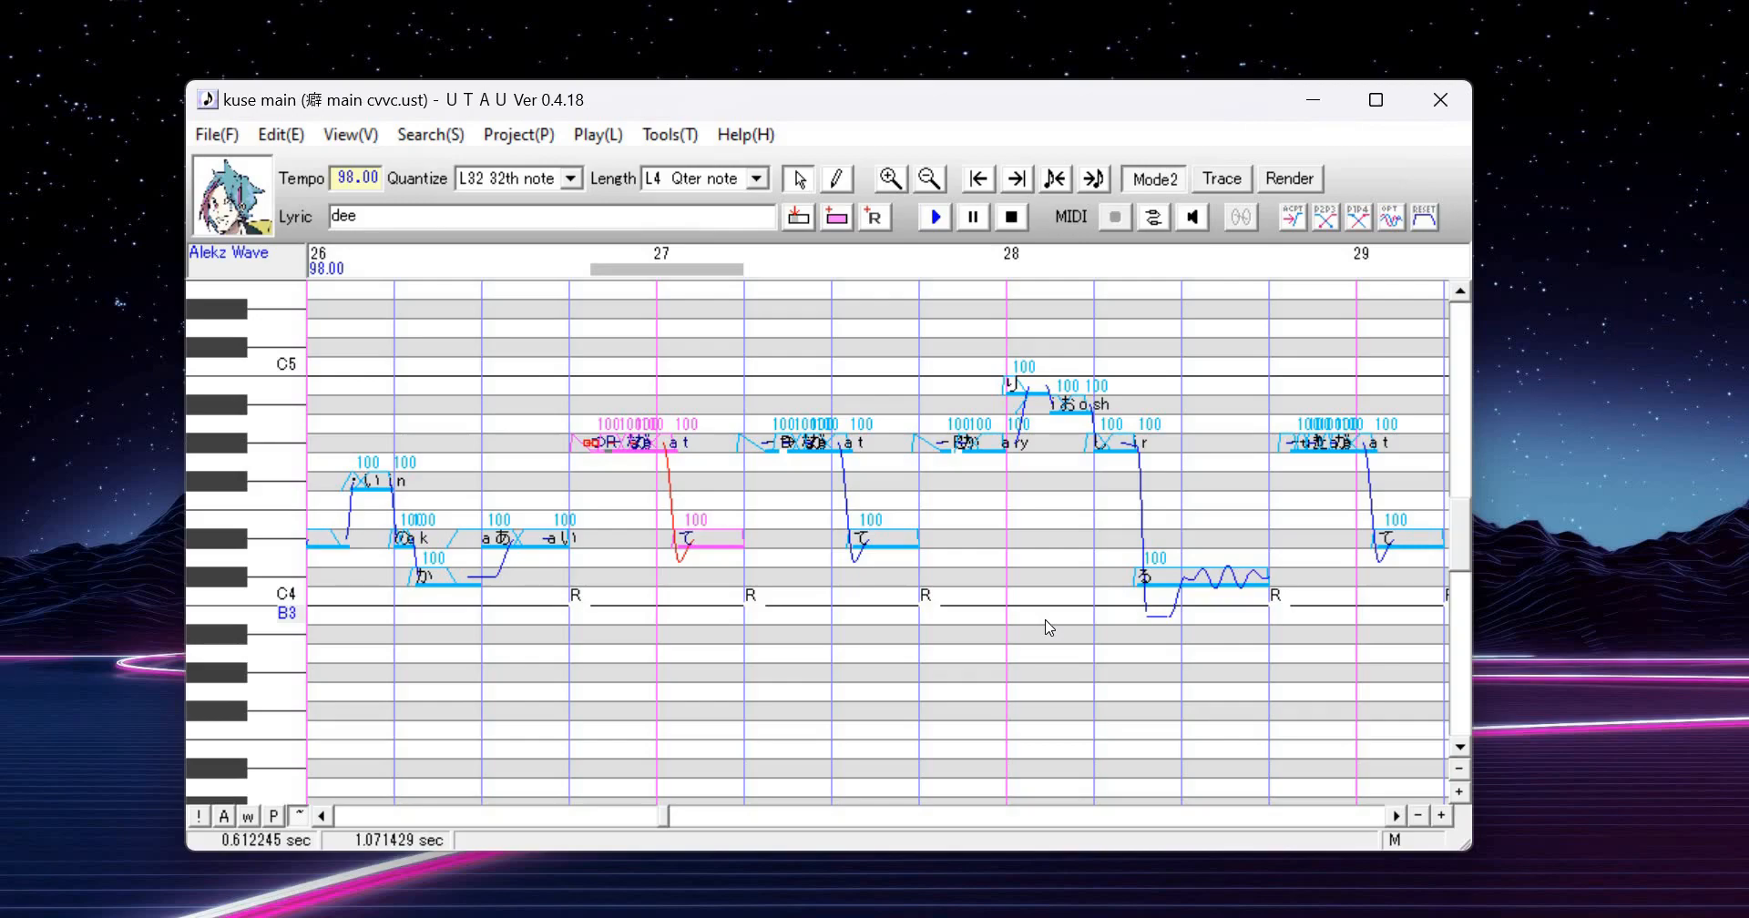
pyautogui.click(601, 474)
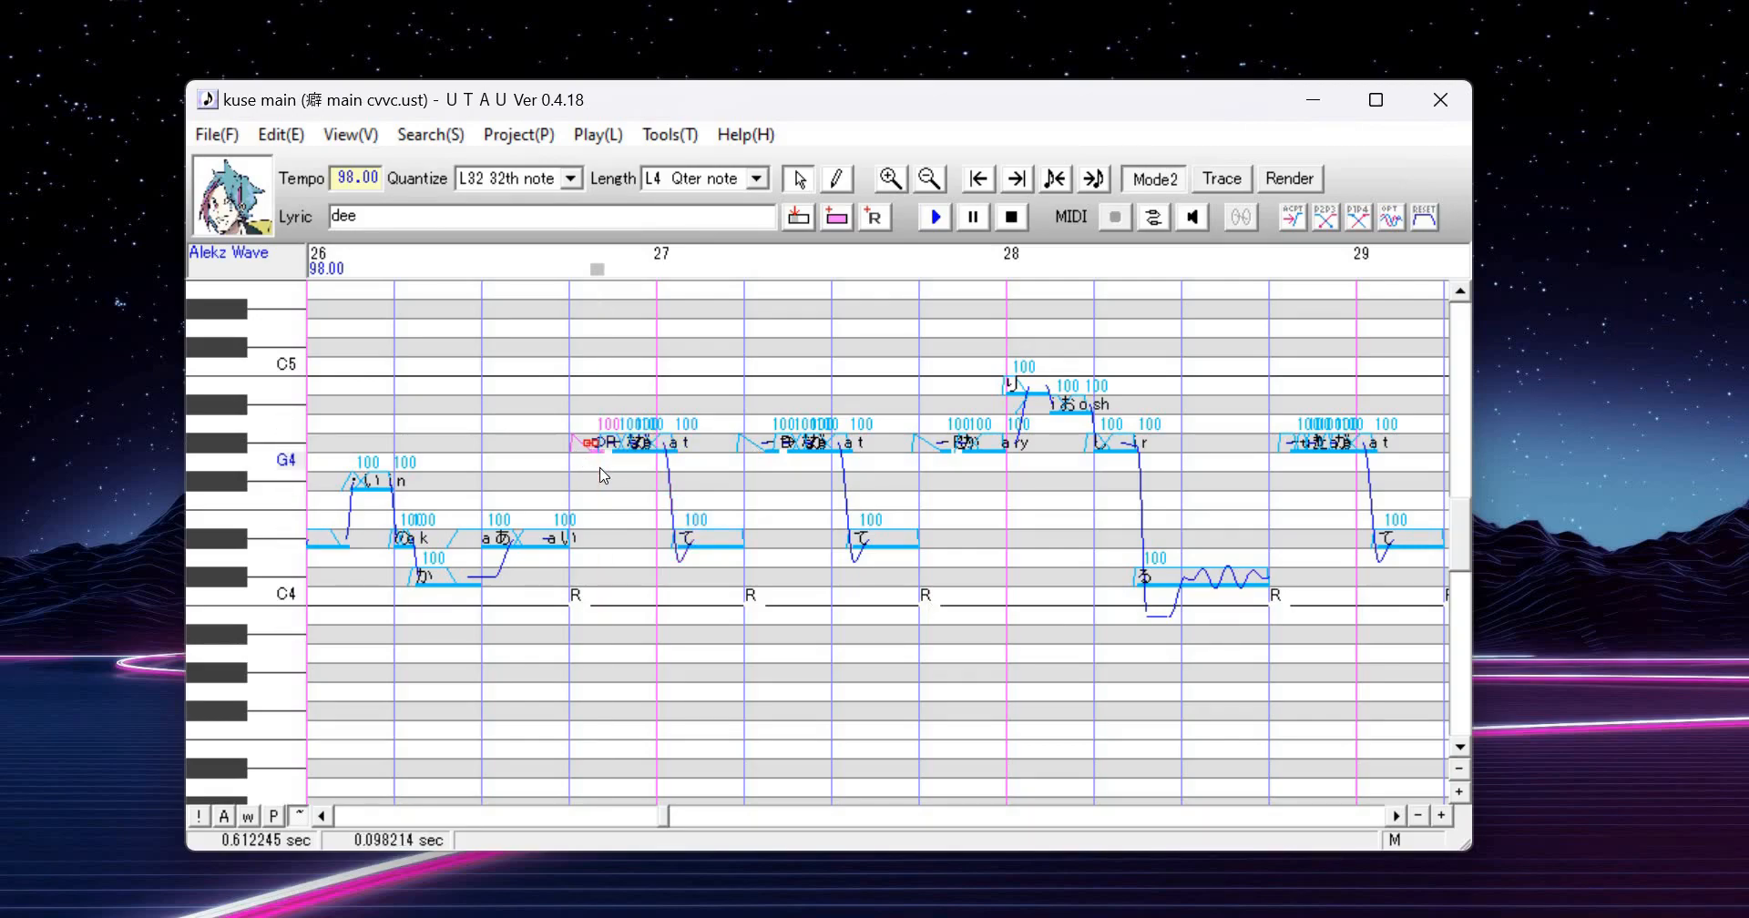
pyautogui.doubleClick(601, 473)
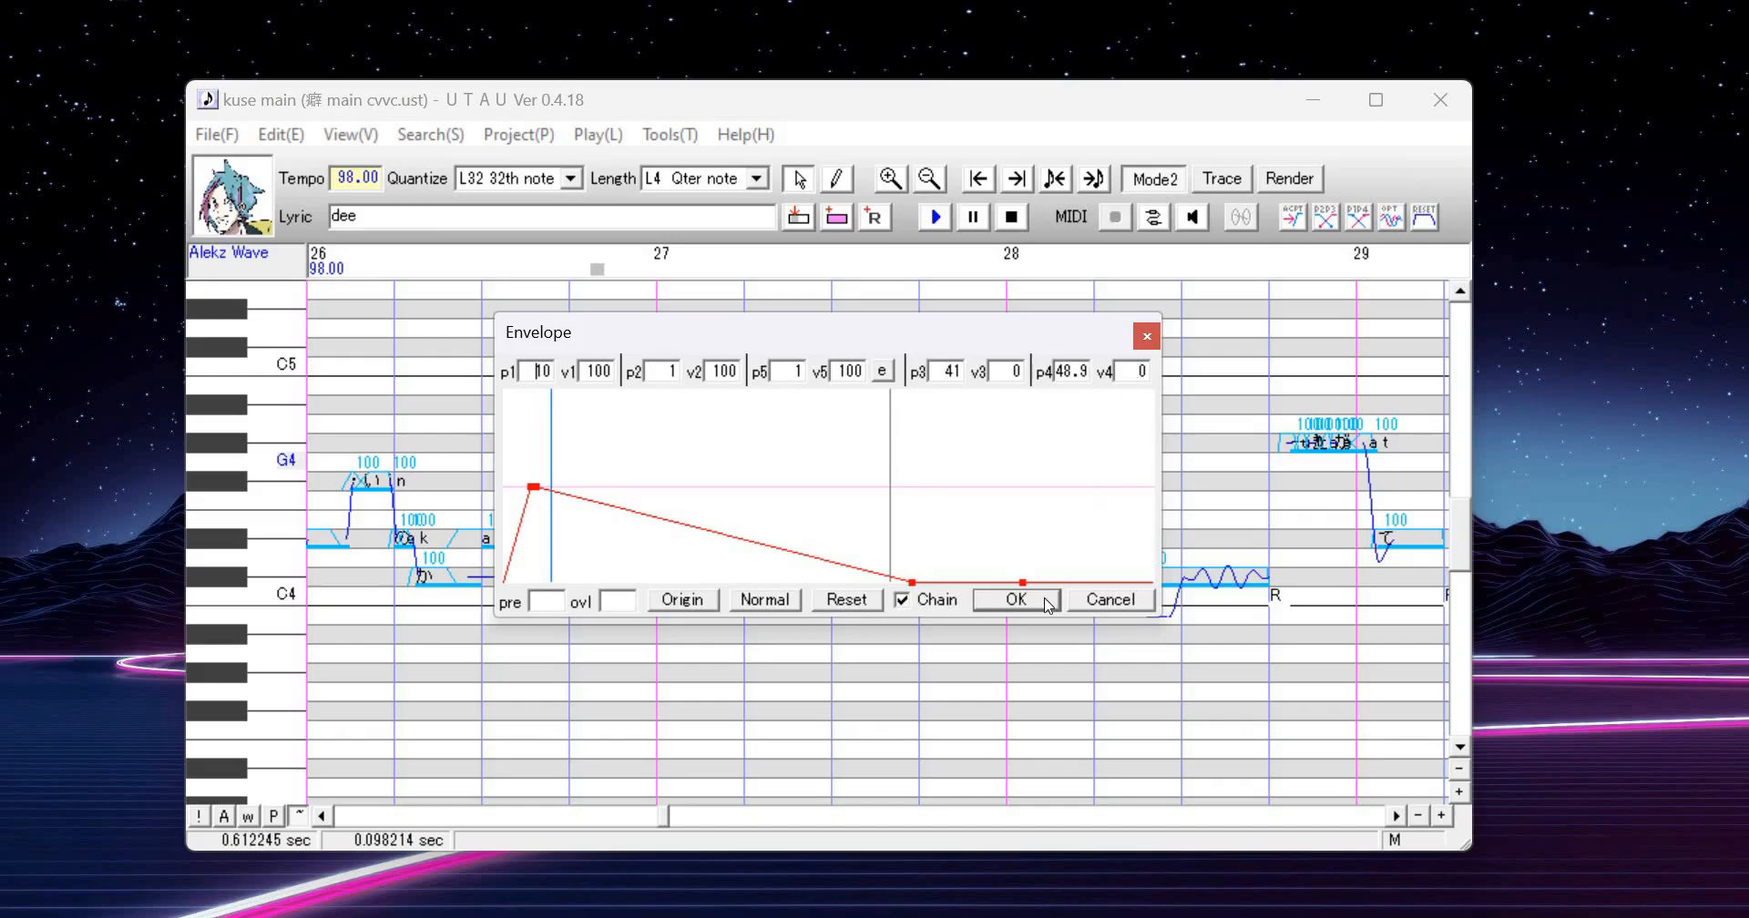
pyautogui.click(1015, 599)
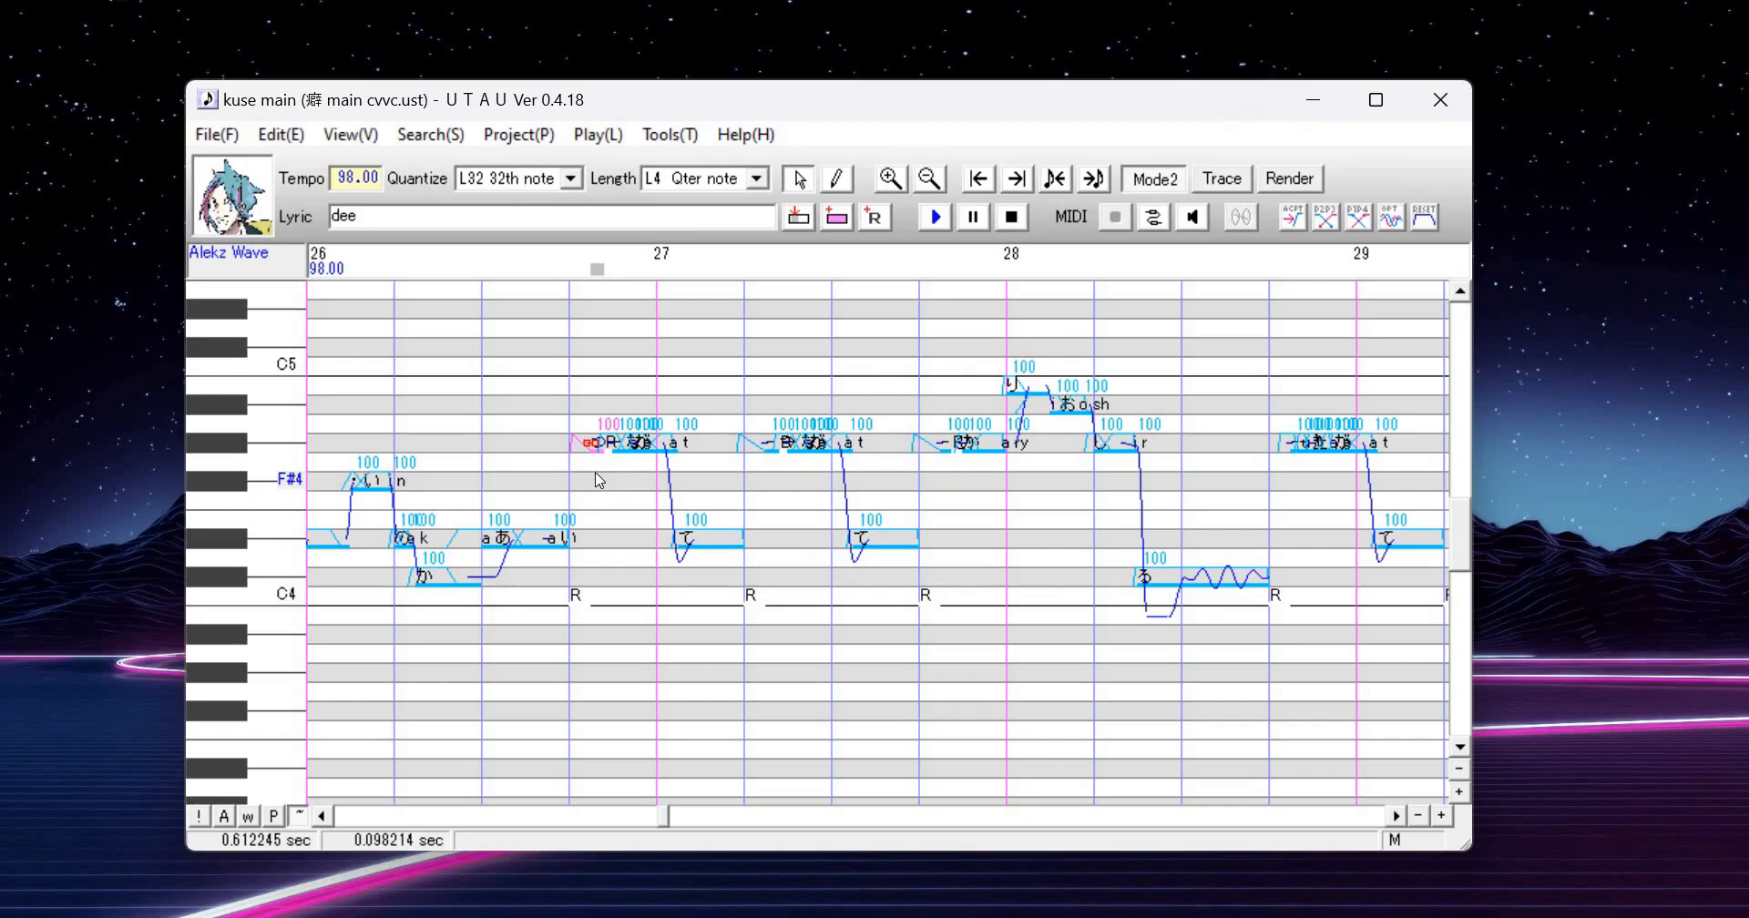
# Switch to VOCALOID4 Editor and draw two C3 notes at the start of measure 2 with the Pencil tool.
pyautogui.click(1314, 99)
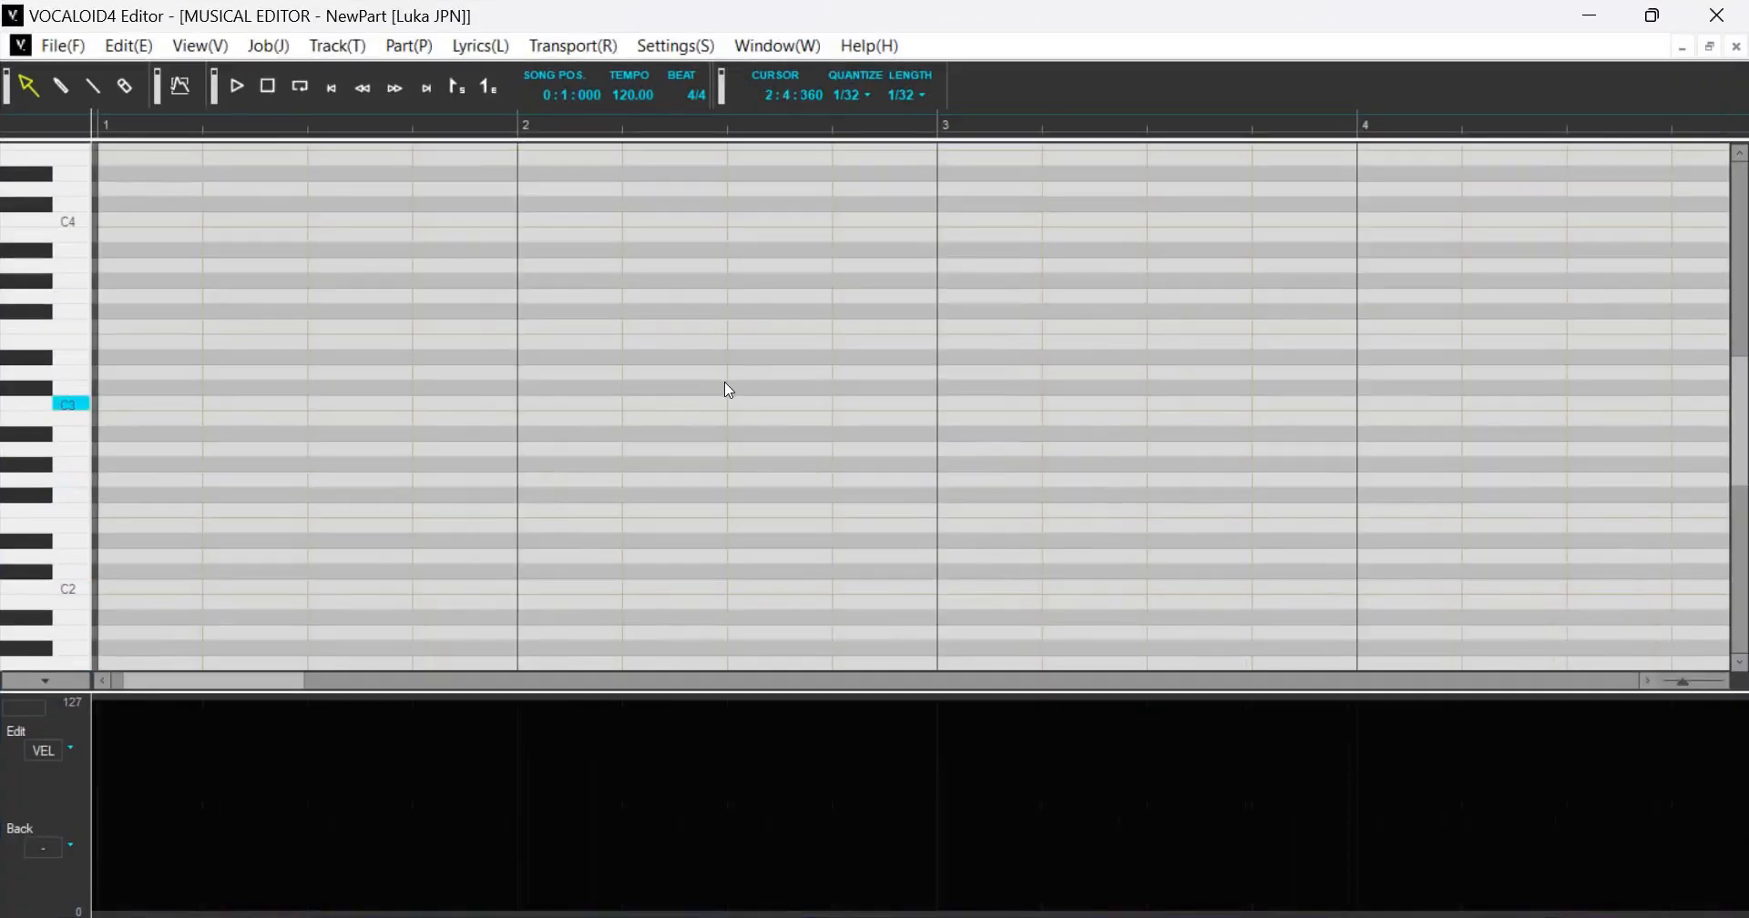
pyautogui.moveTo(230, 684); pyautogui.dragTo(164, 690)
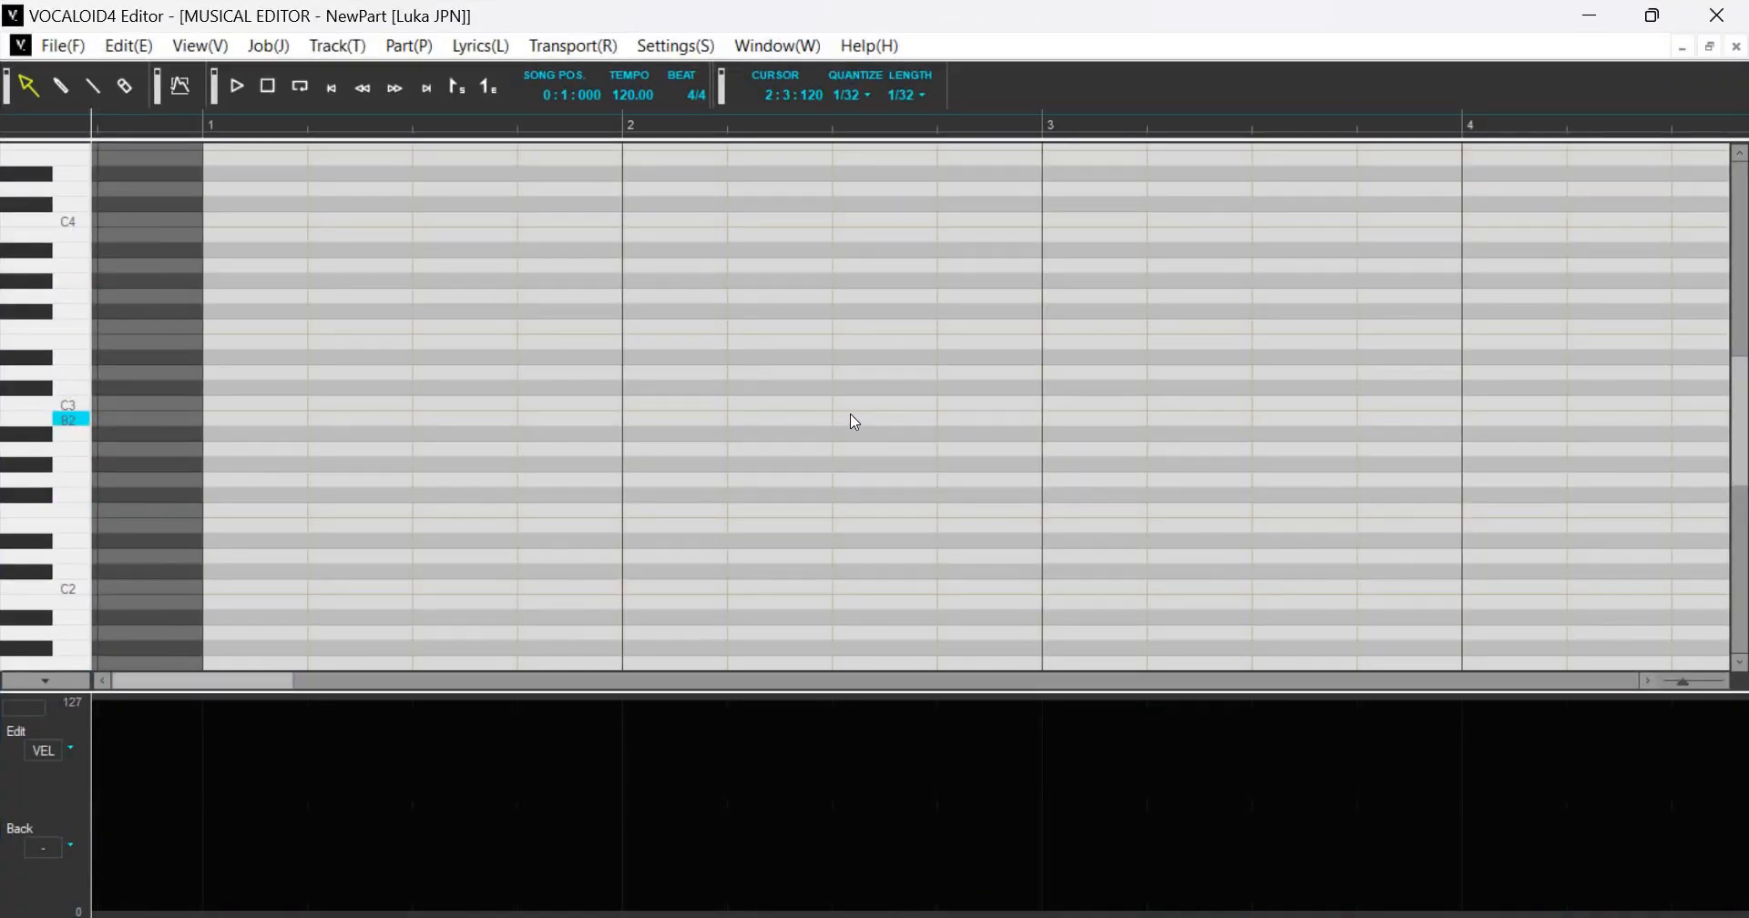
pyautogui.hotkey('ctrl', '2')
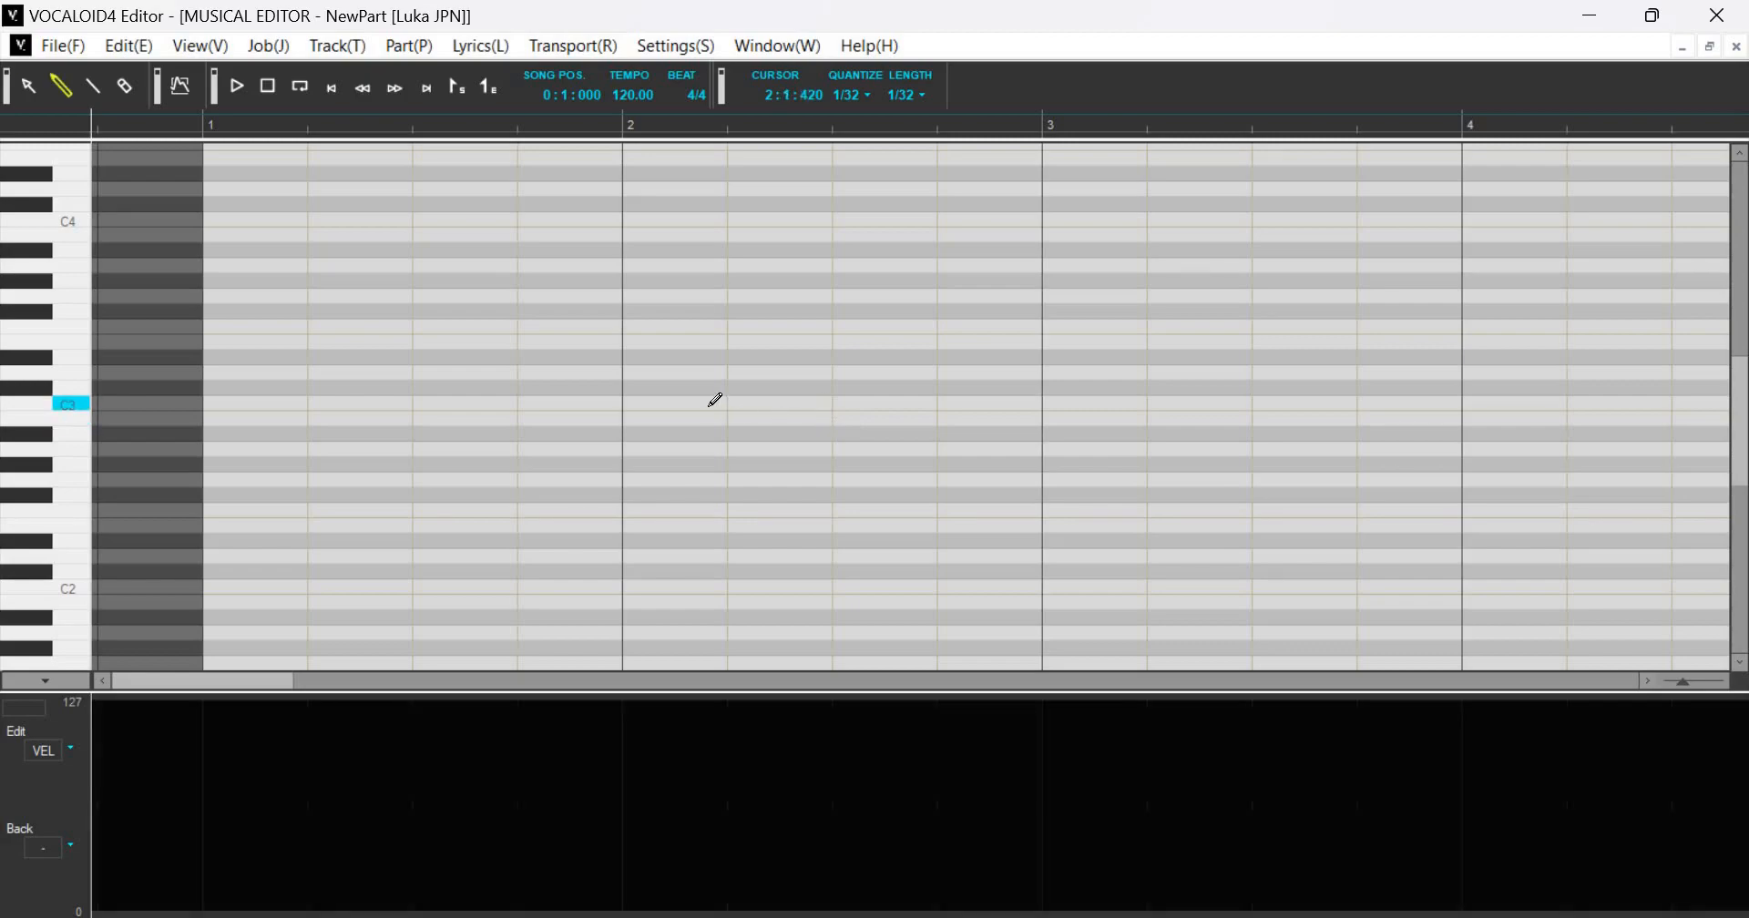
pyautogui.moveTo(628, 394); pyautogui.dragTo(758, 400)
pyautogui.doubleClick(710, 404)
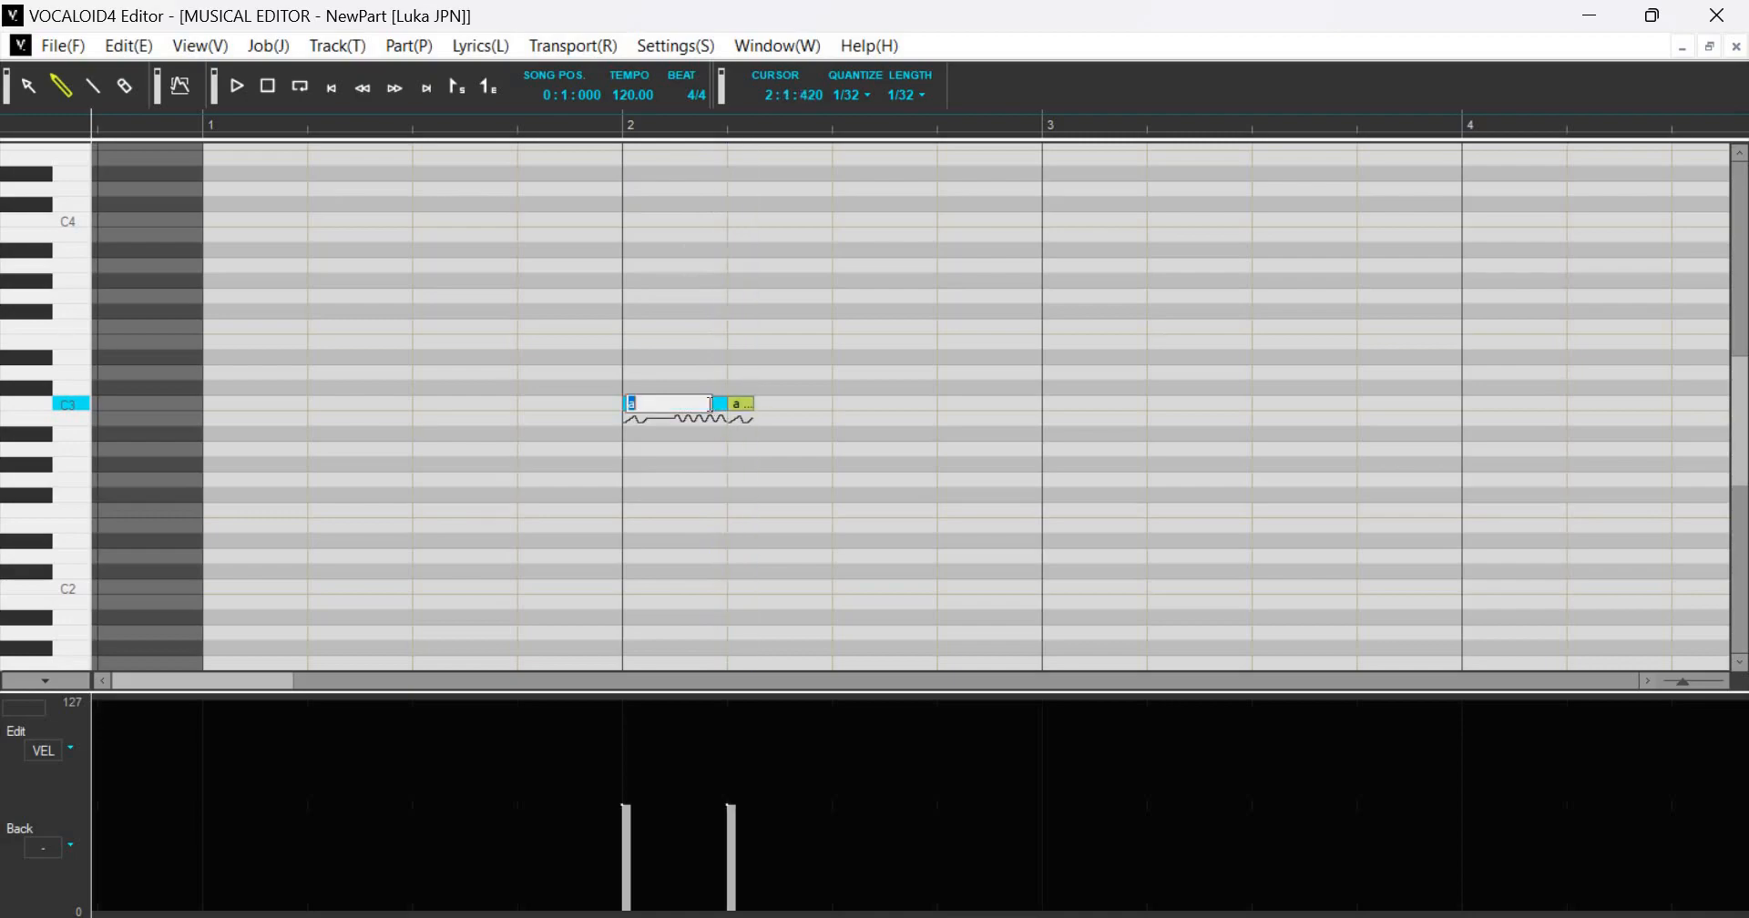
# Enter the lyrics de and su for the two new notes.
pyautogui.write('de')
pyautogui.press('Tab')
pyautogui.write('su')
pyautogui.press('Return')
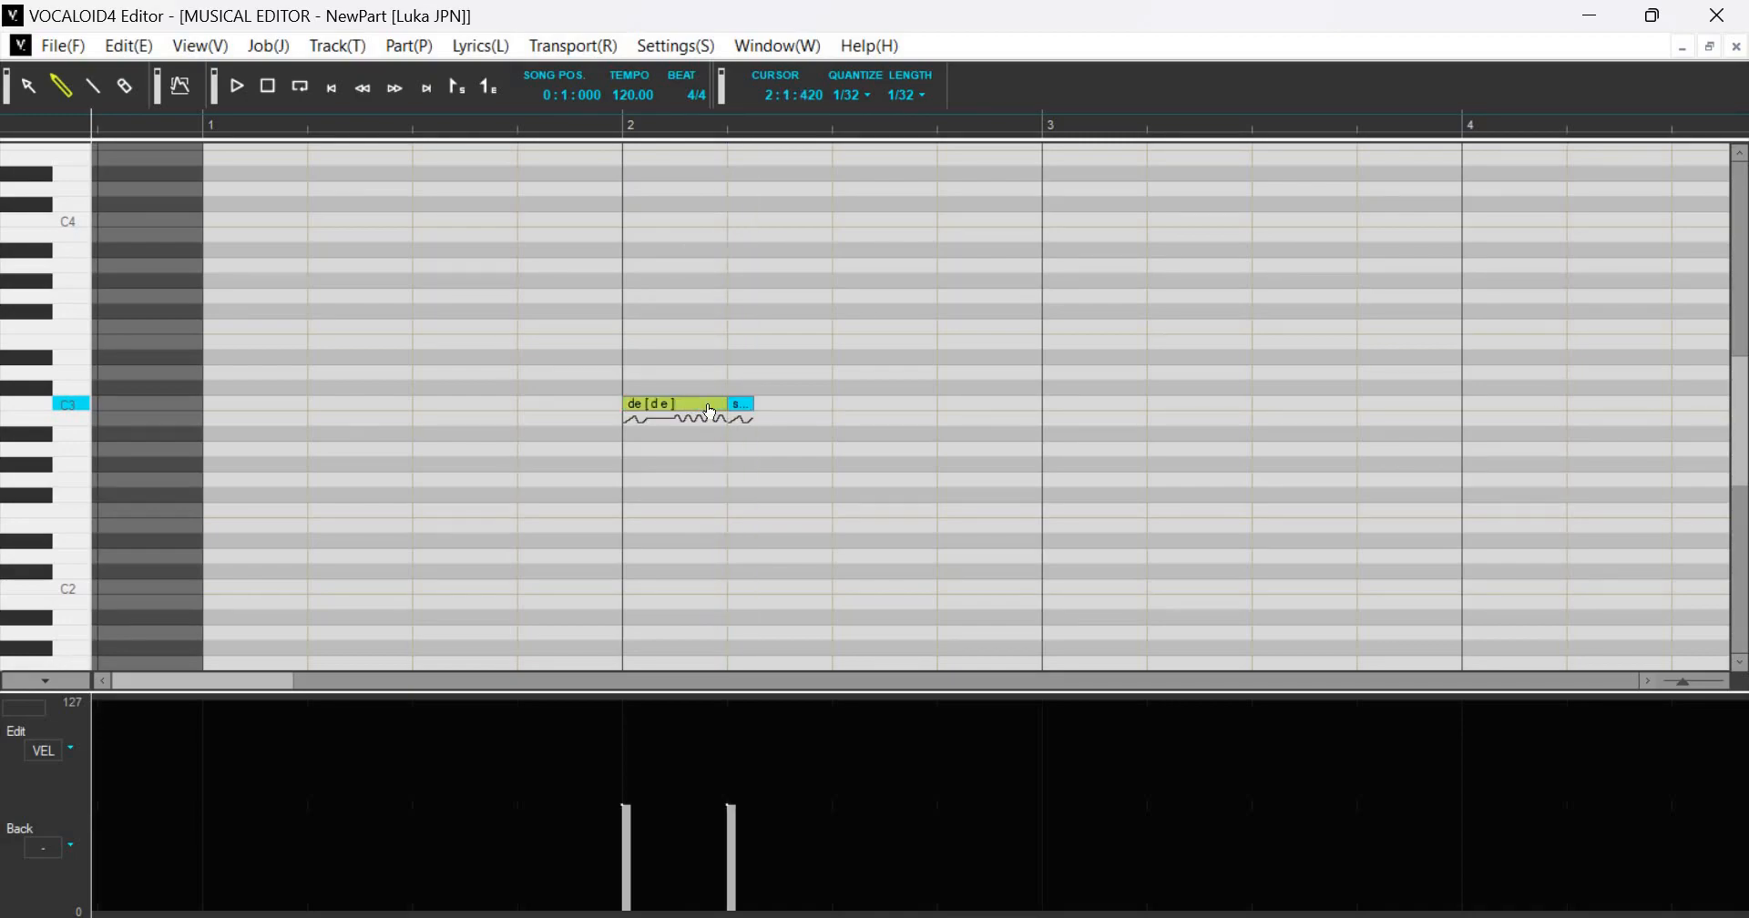
# Play back the two notes from the middle of measure 1.
pyautogui.click(398, 130)
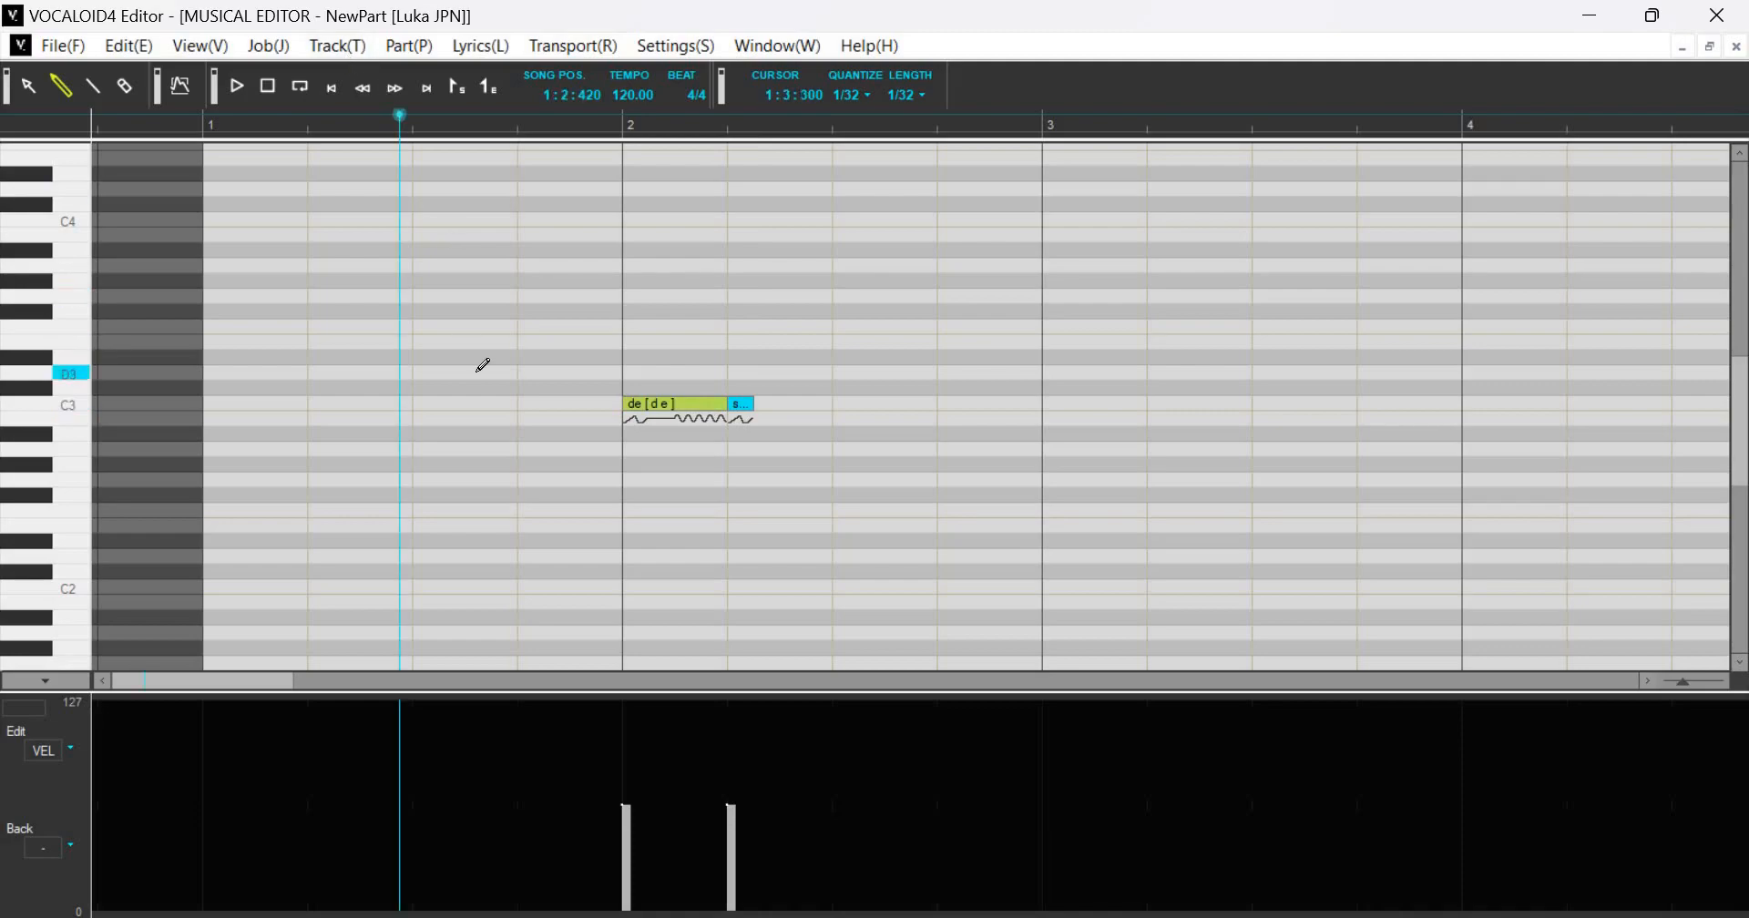
pyautogui.scroll(1, 483, 365)
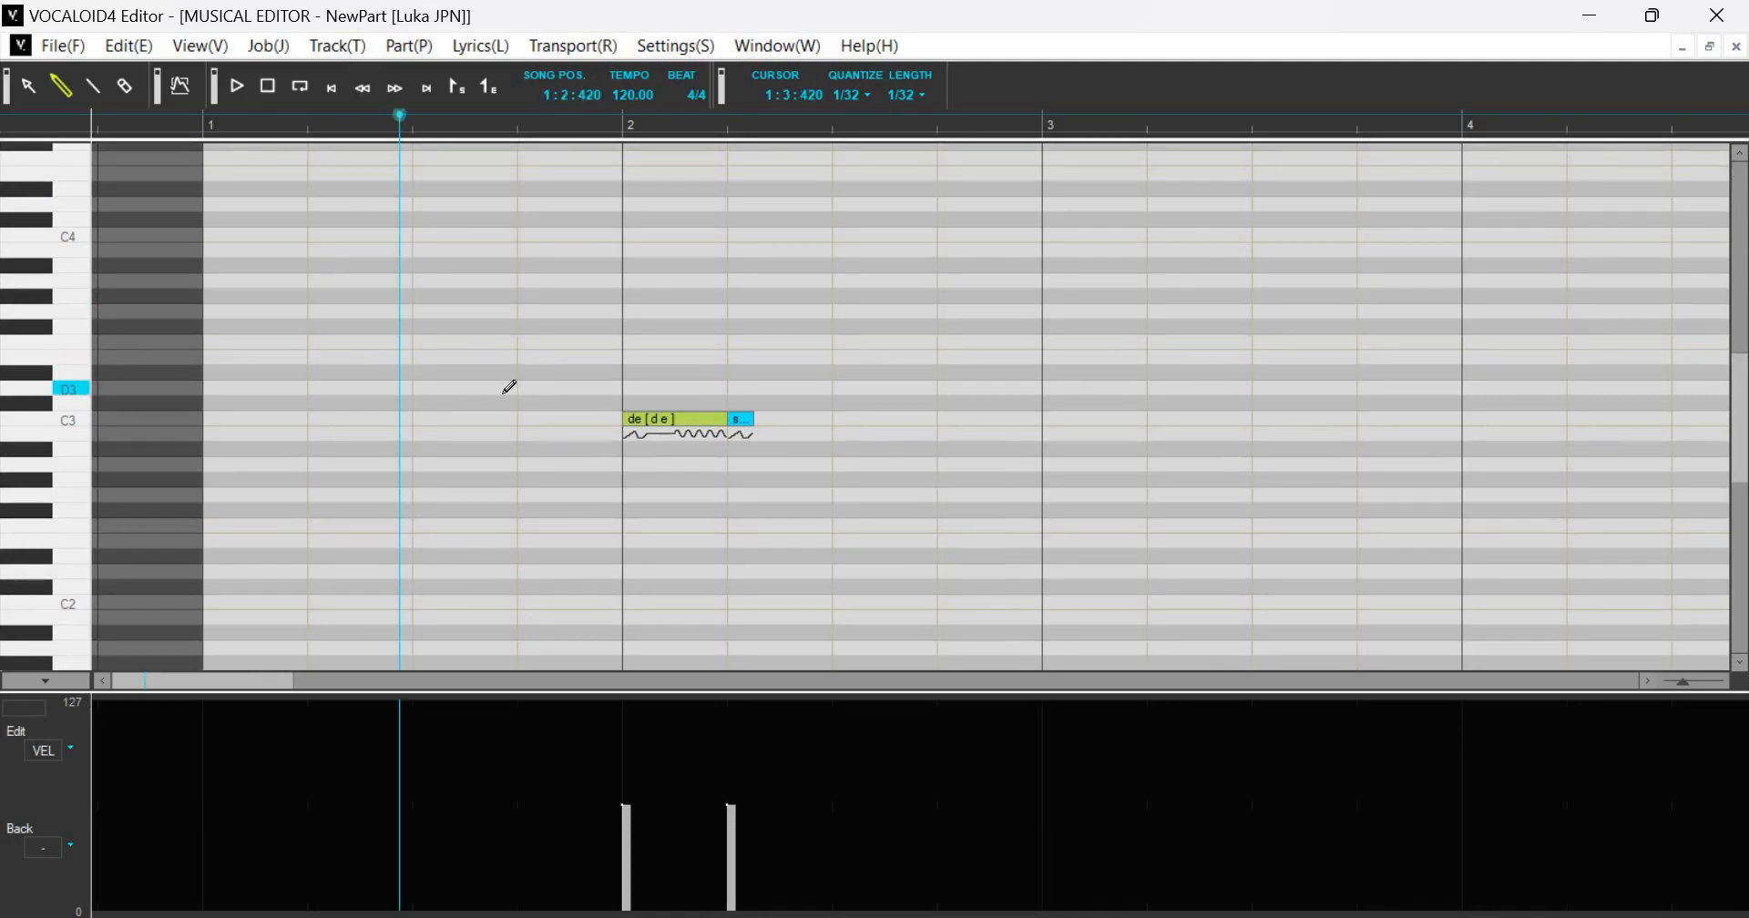
pyautogui.press('space')
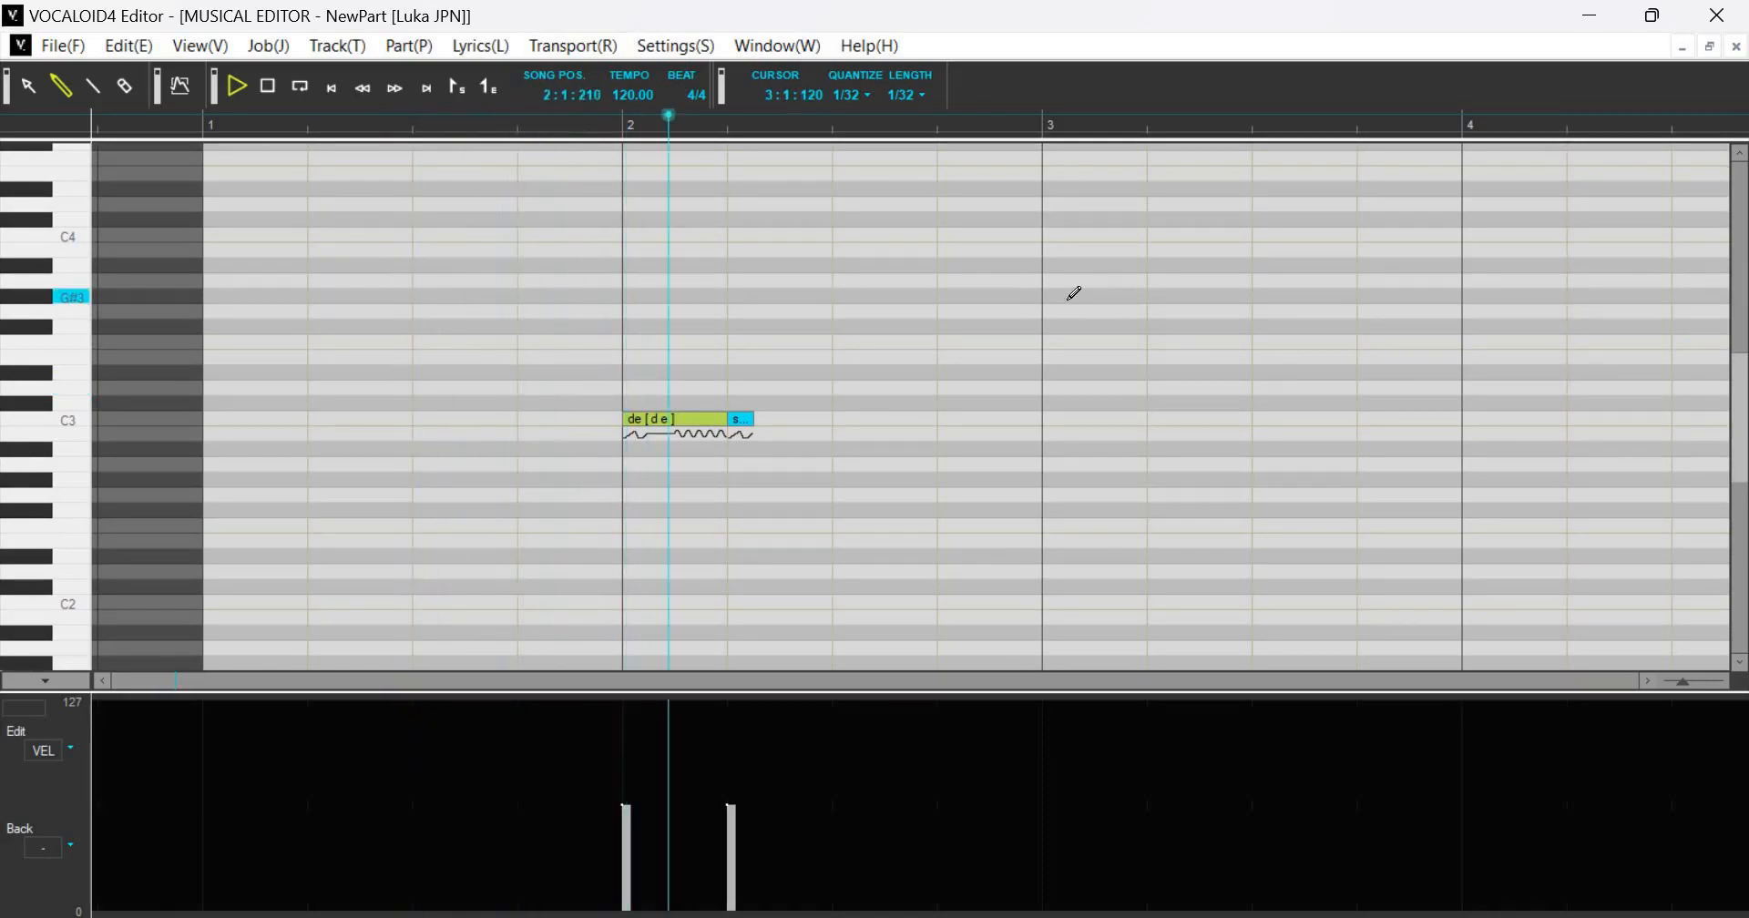
pyautogui.press('space')
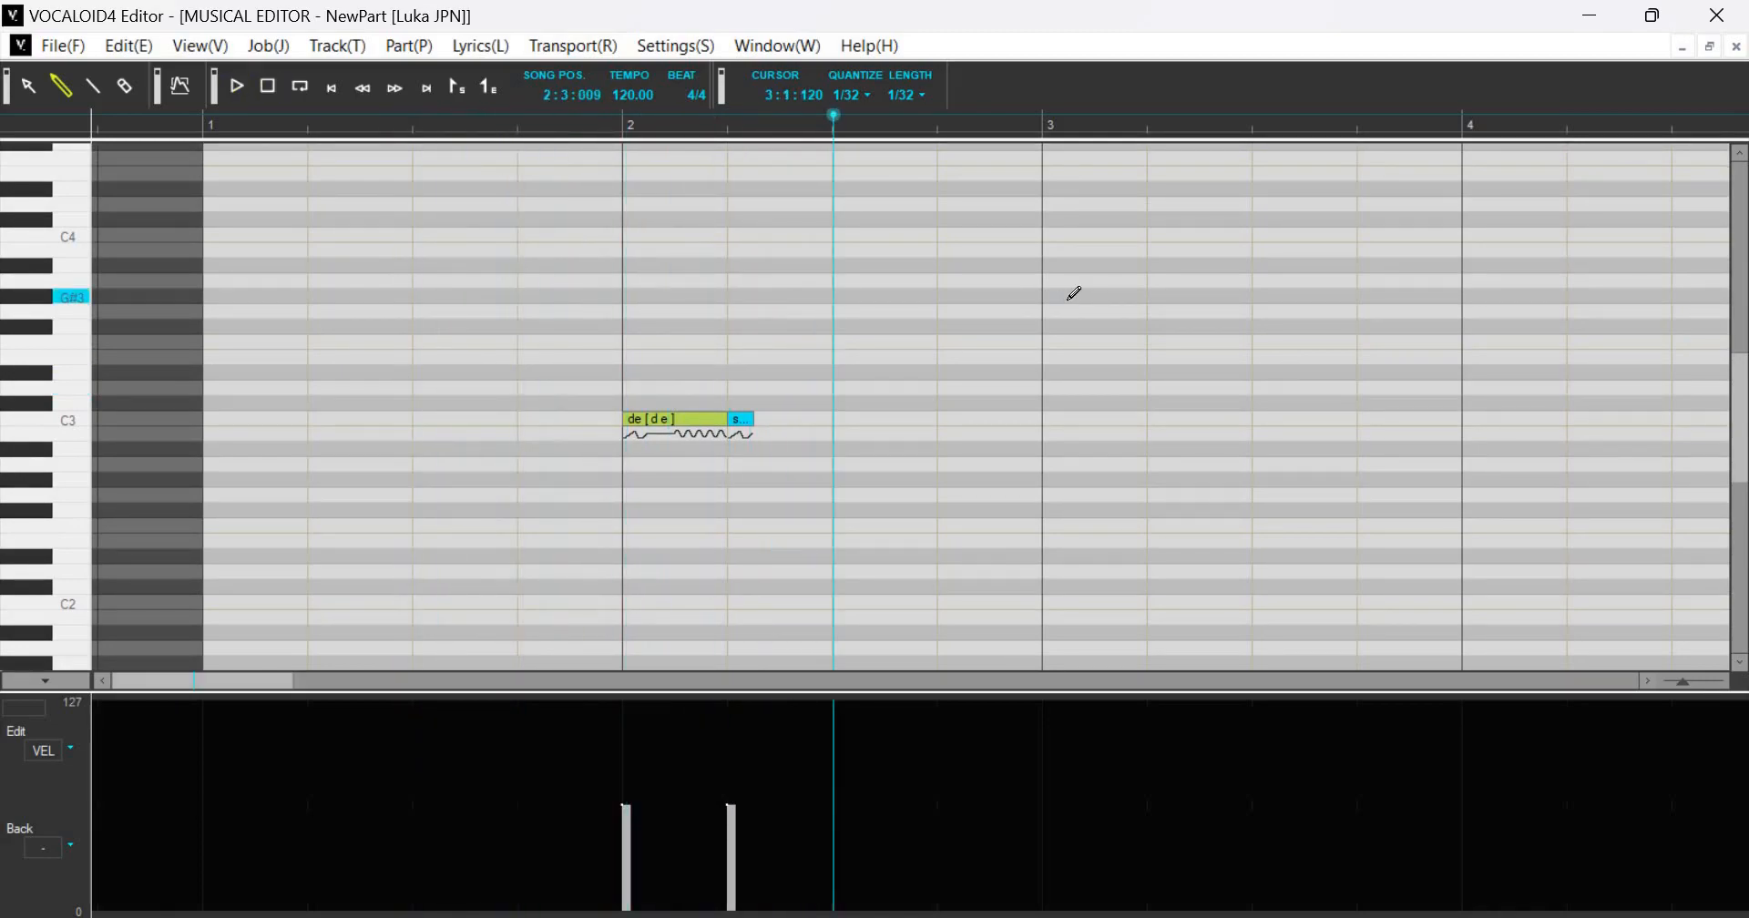
# Show the Dynamics lane and draw the dynamics down to zero from position 2:2:000 with the Line tool.
pyautogui.click(72, 752)
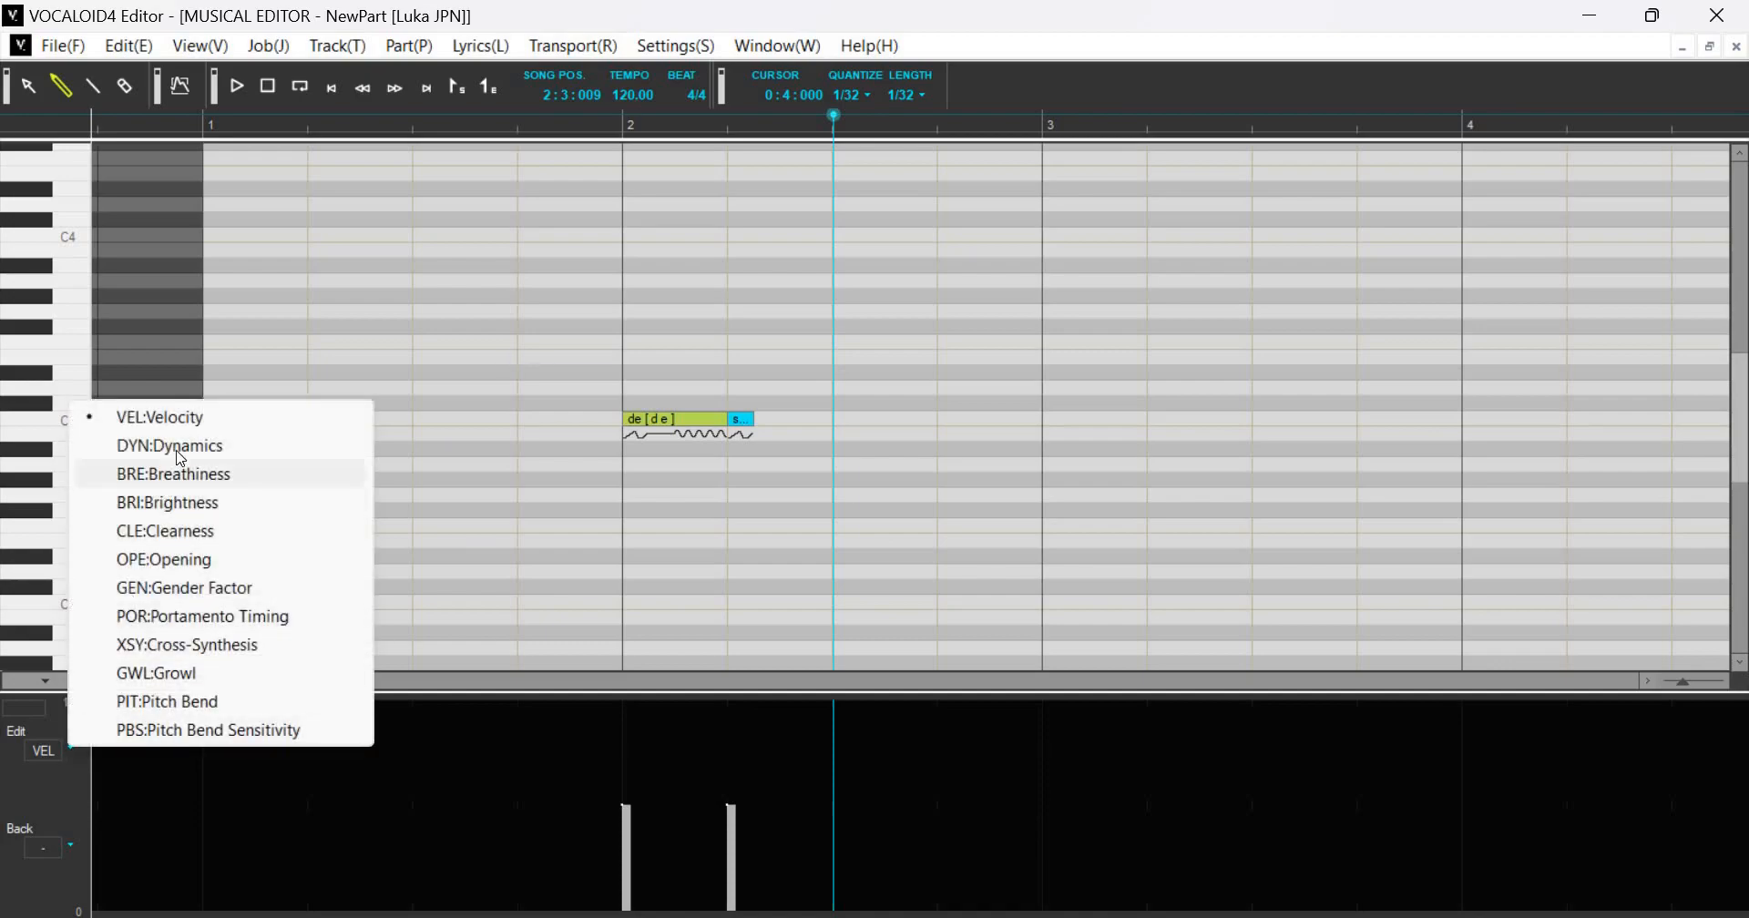
pyautogui.click(170, 446)
pyautogui.click(726, 132)
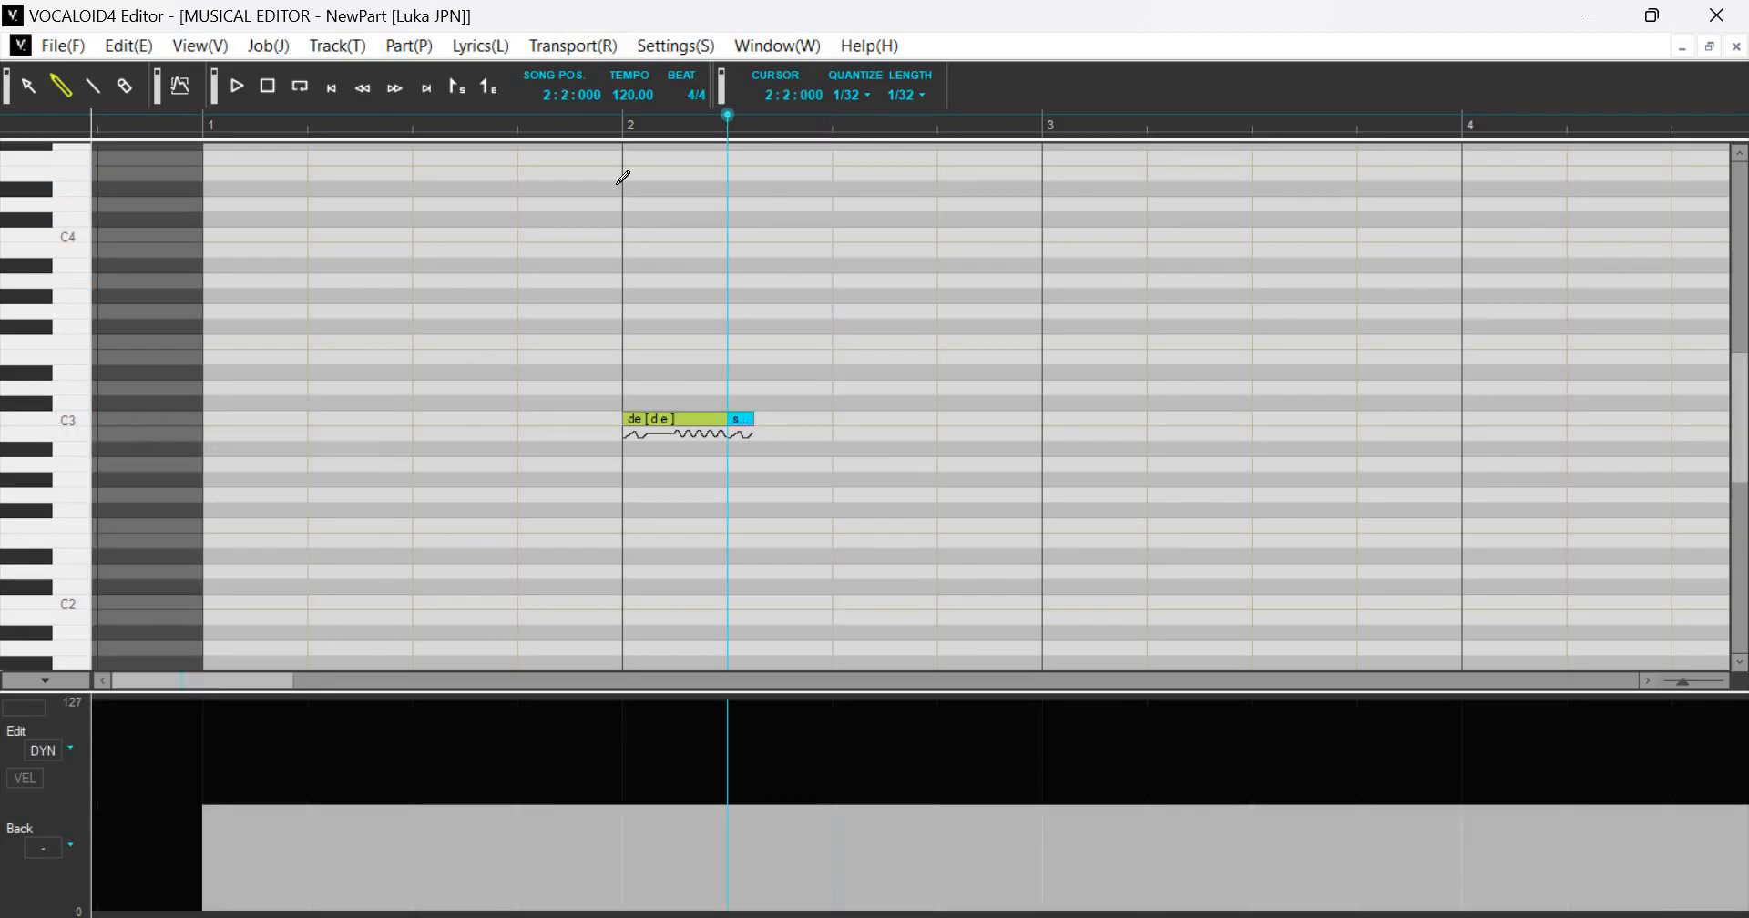
pyautogui.click(93, 86)
pyautogui.moveTo(728, 914); pyautogui.dragTo(731, 914)
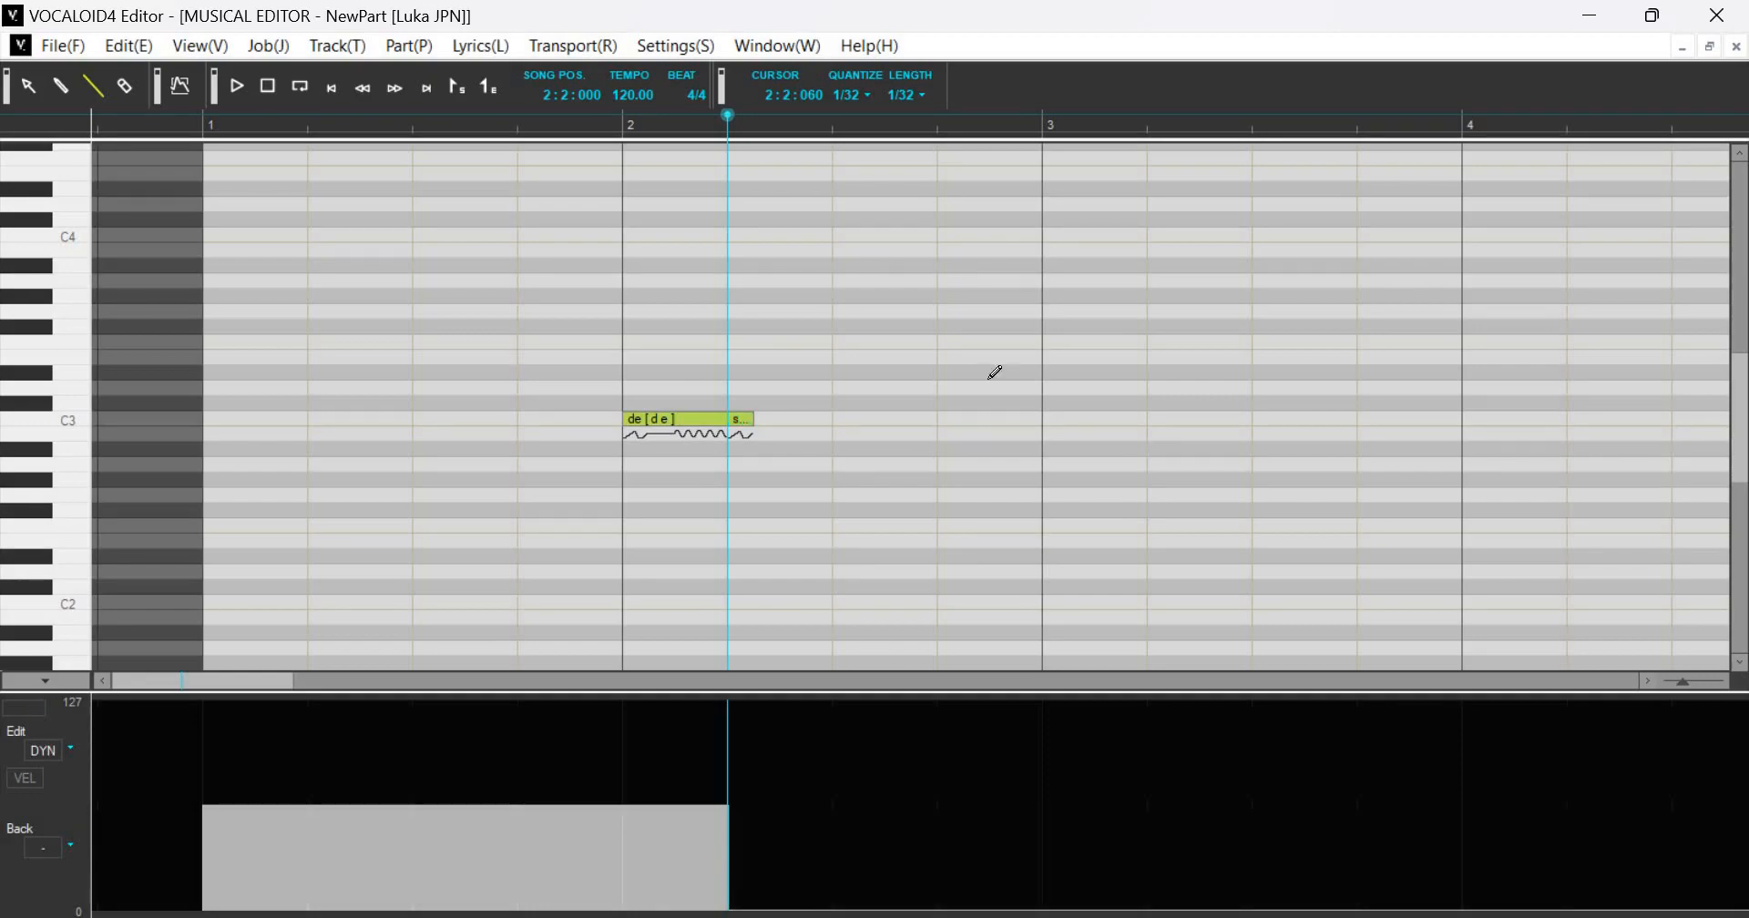
# Play back the phrase from just before measure 2.
pyautogui.click(557, 119)
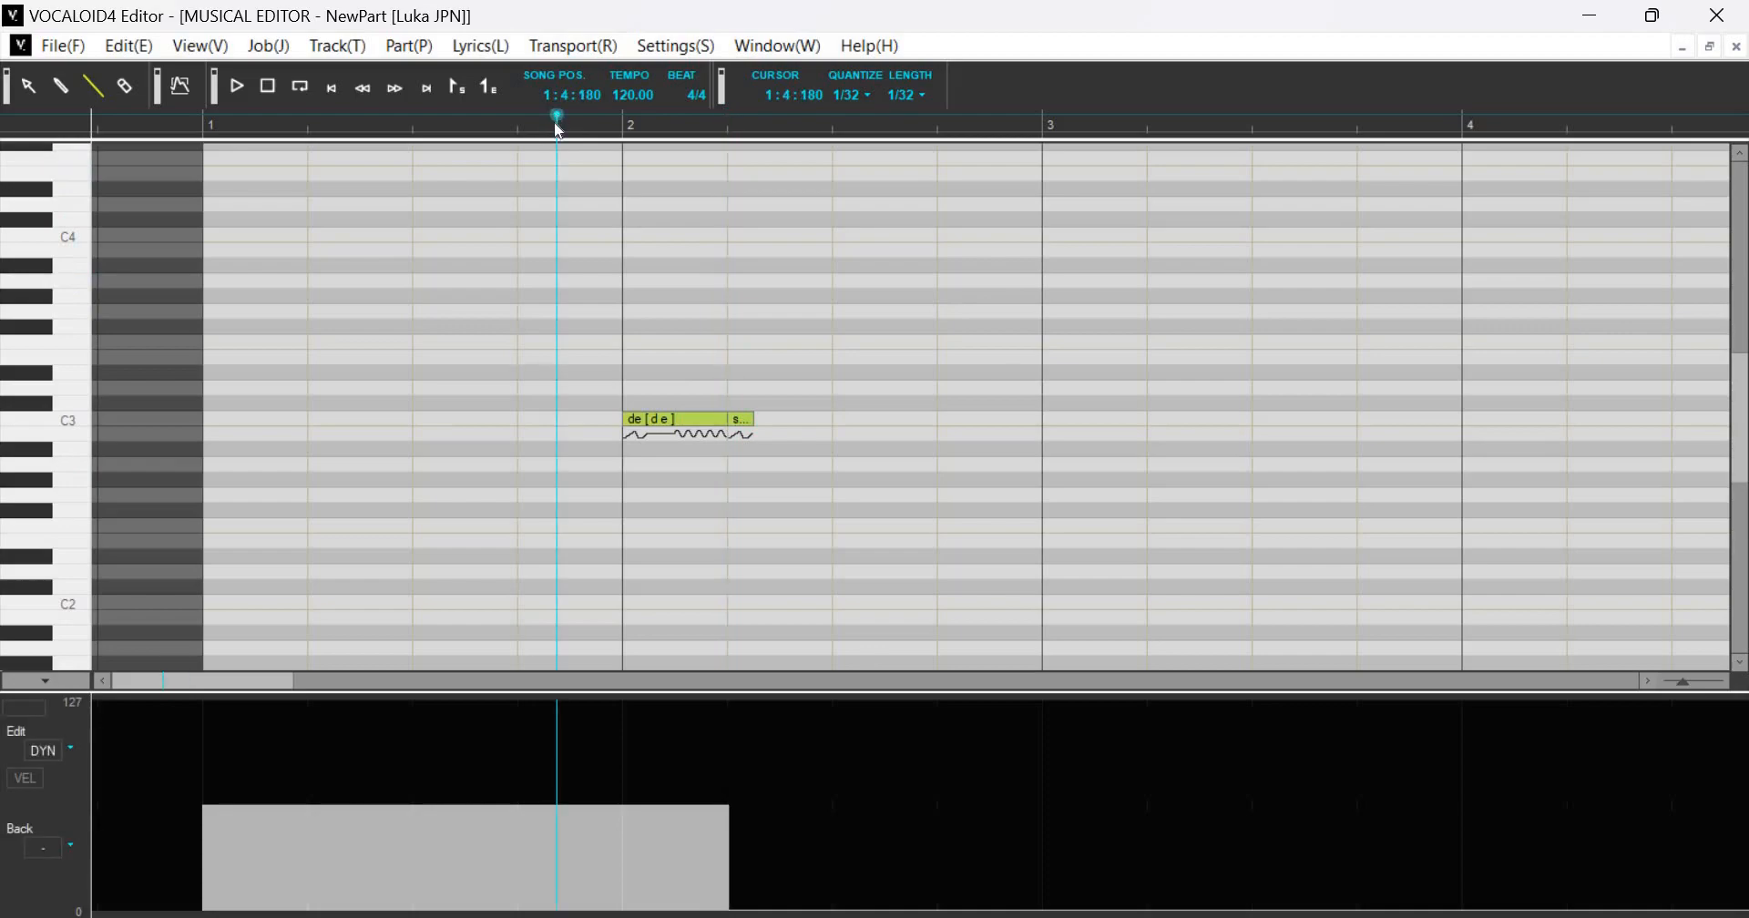
pyautogui.press('space')
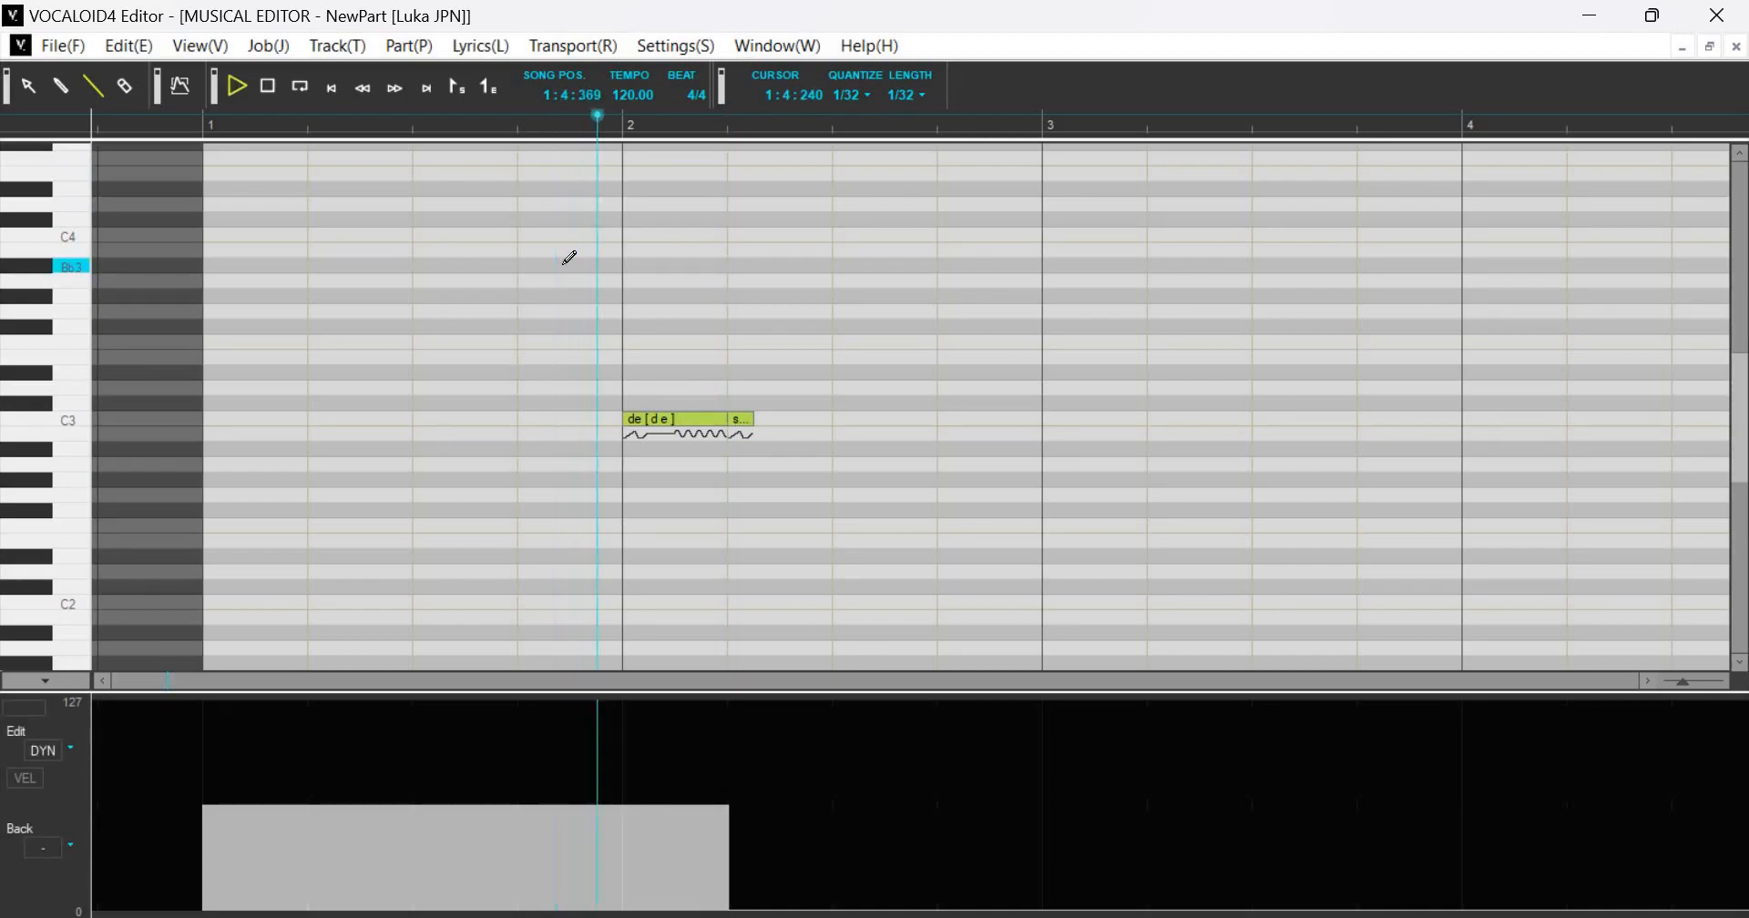
pyautogui.press('space')
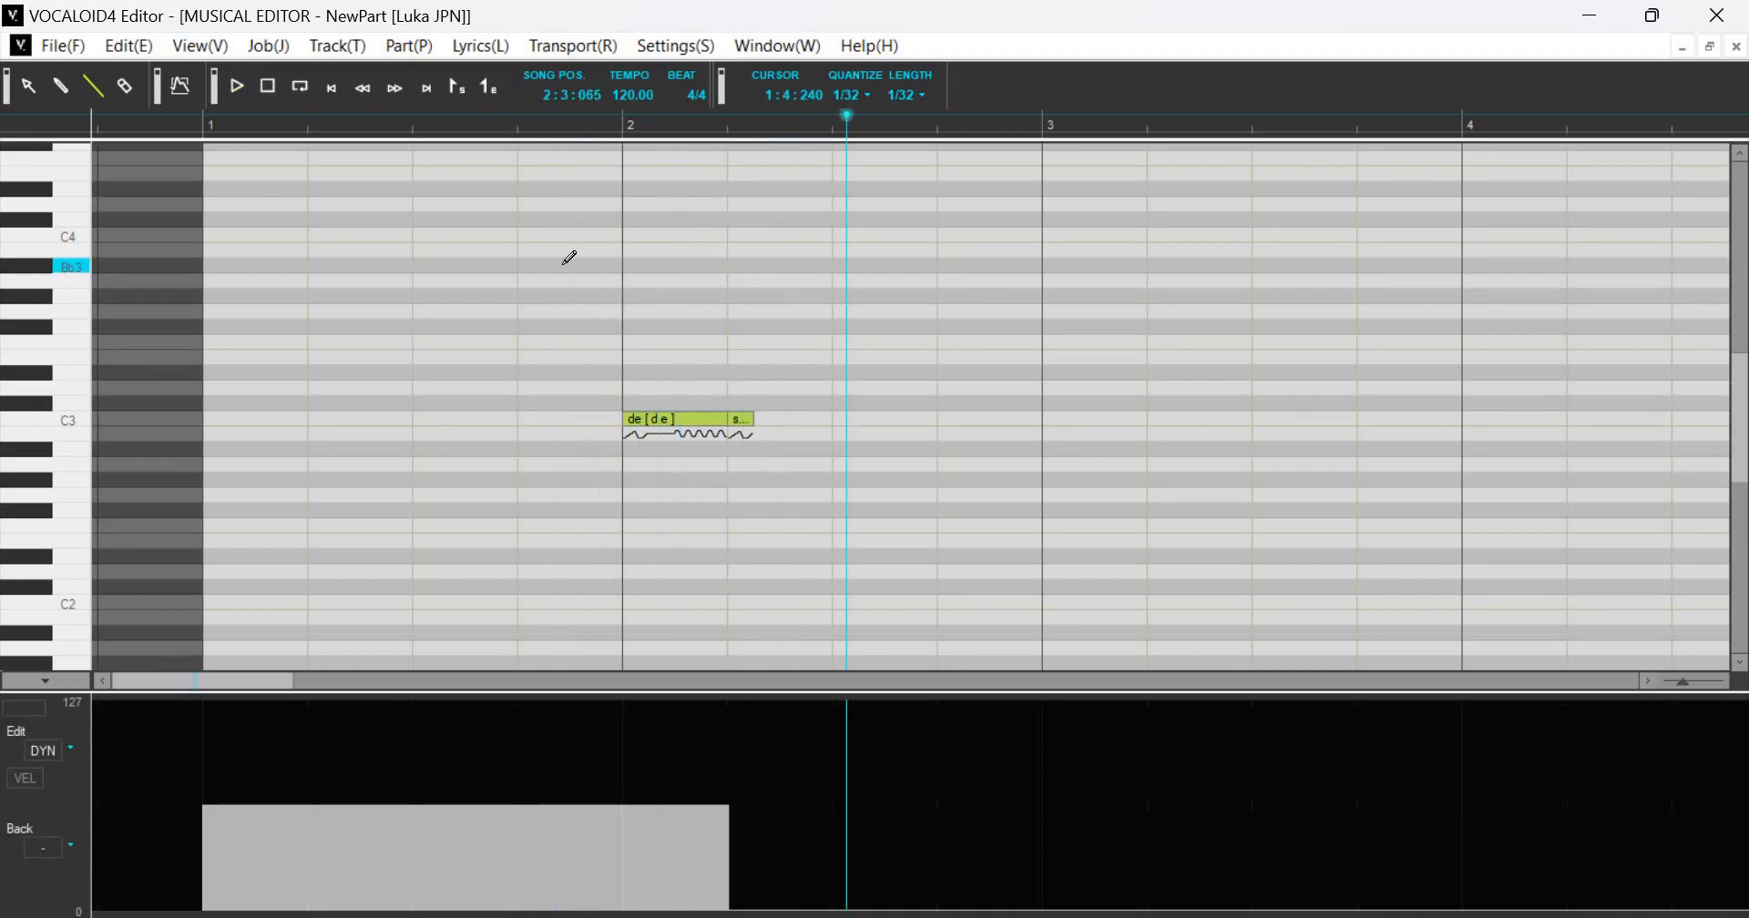
# Draw two short C3 notes at beat 3 of measure 2 and raise the dynamics back to 64 just before them.
pyautogui.click(852, 418)
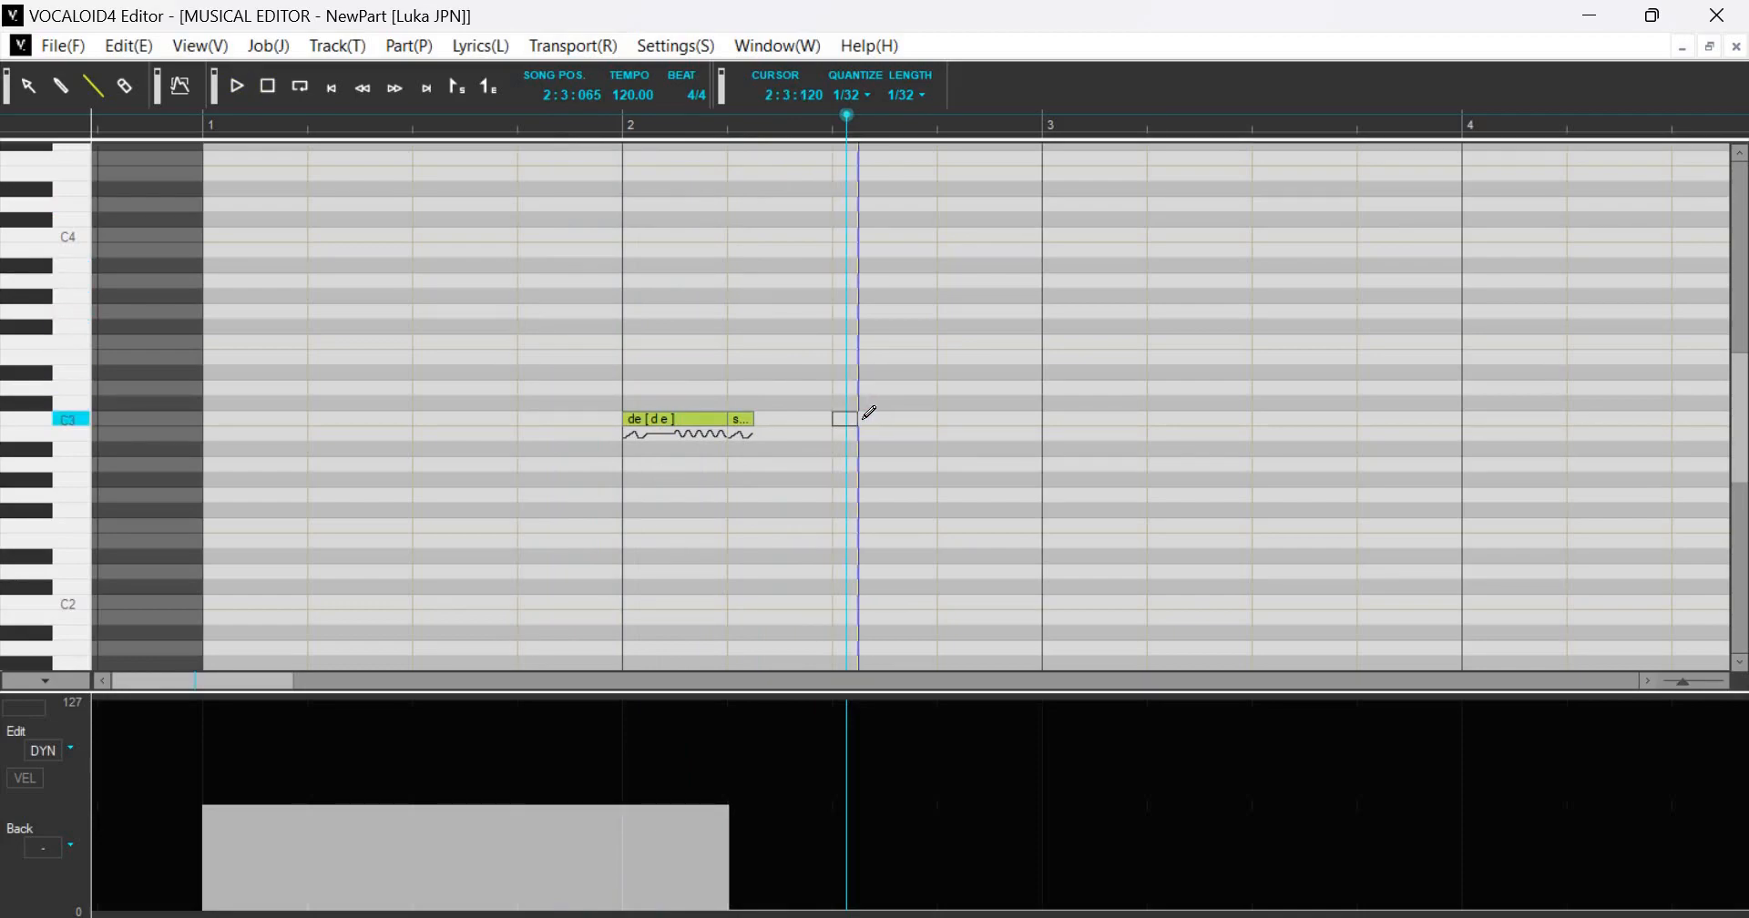
pyautogui.moveTo(862, 418); pyautogui.dragTo(939, 418)
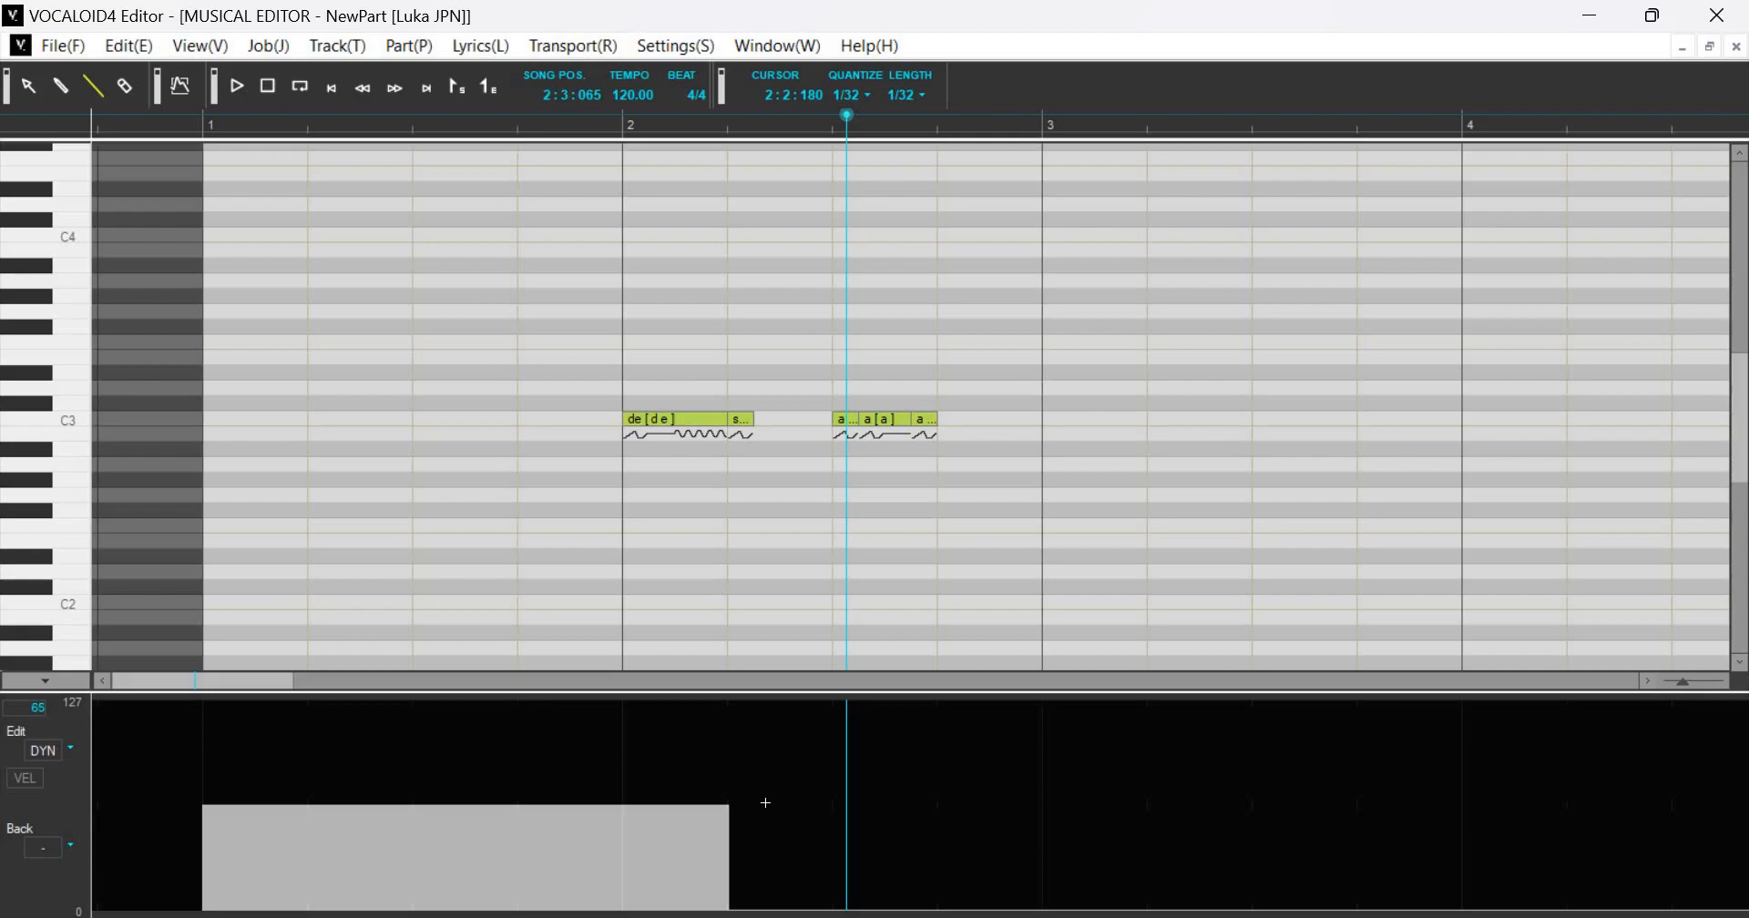
pyautogui.click(765, 806)
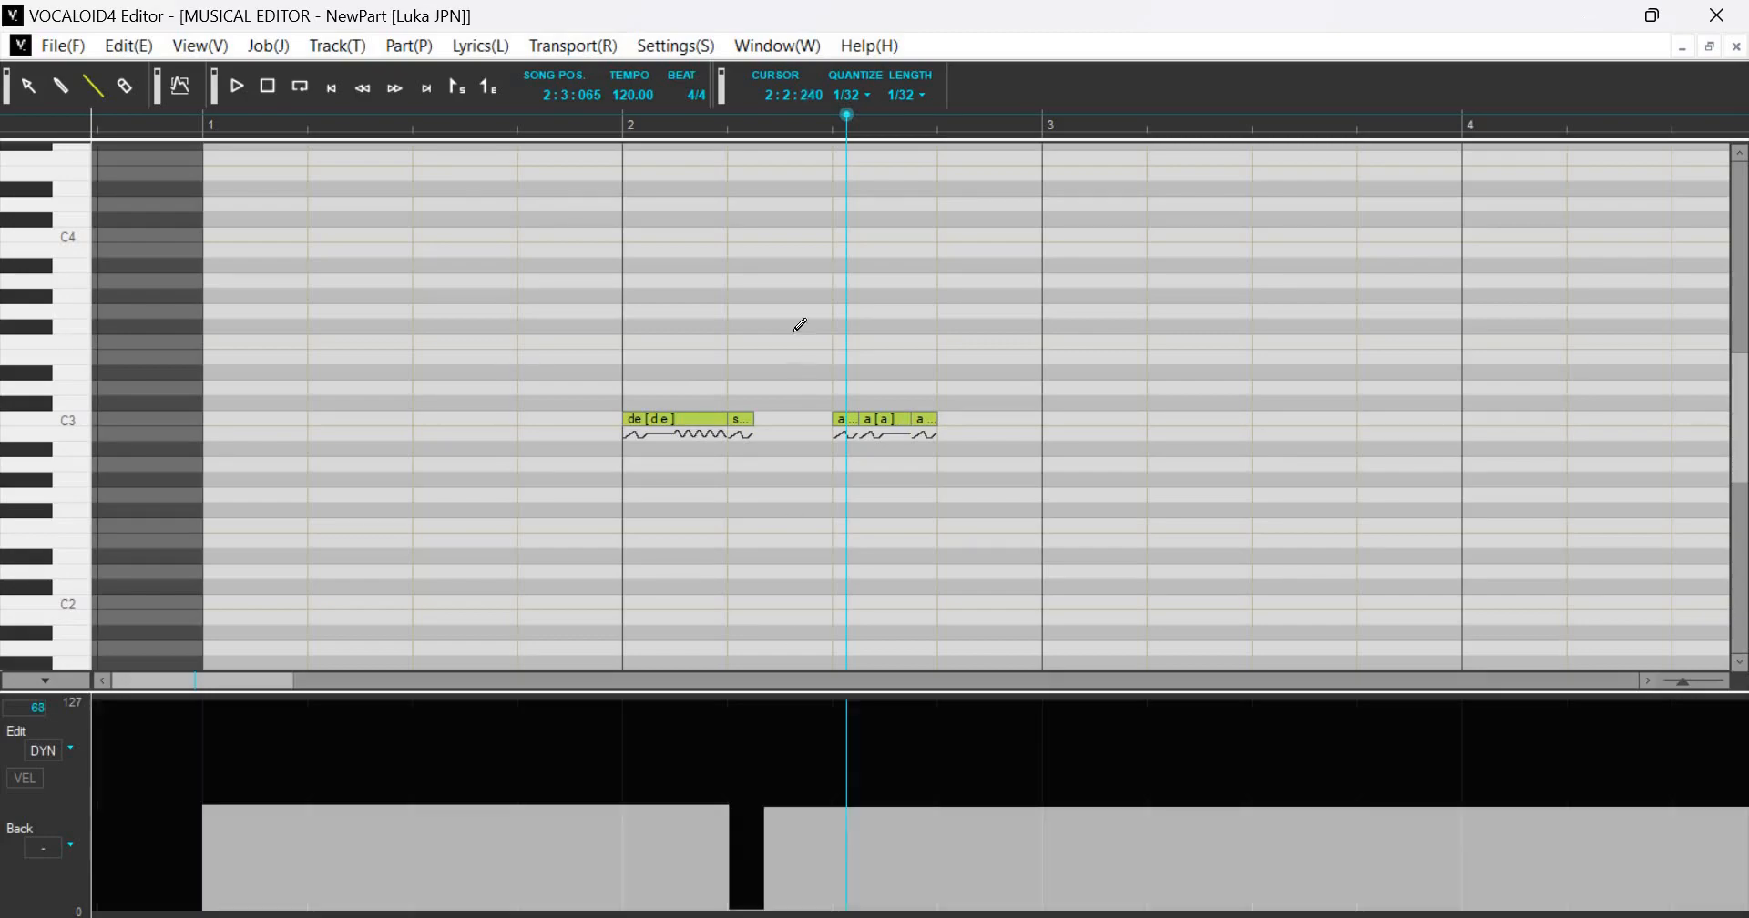
# Set the lyrics of the new notes to s and ko.
pyautogui.doubleClick(842, 421)
pyautogui.write('s')
pyautogui.press('Tab')
pyautogui.write('ko')
pyautogui.press('Return')
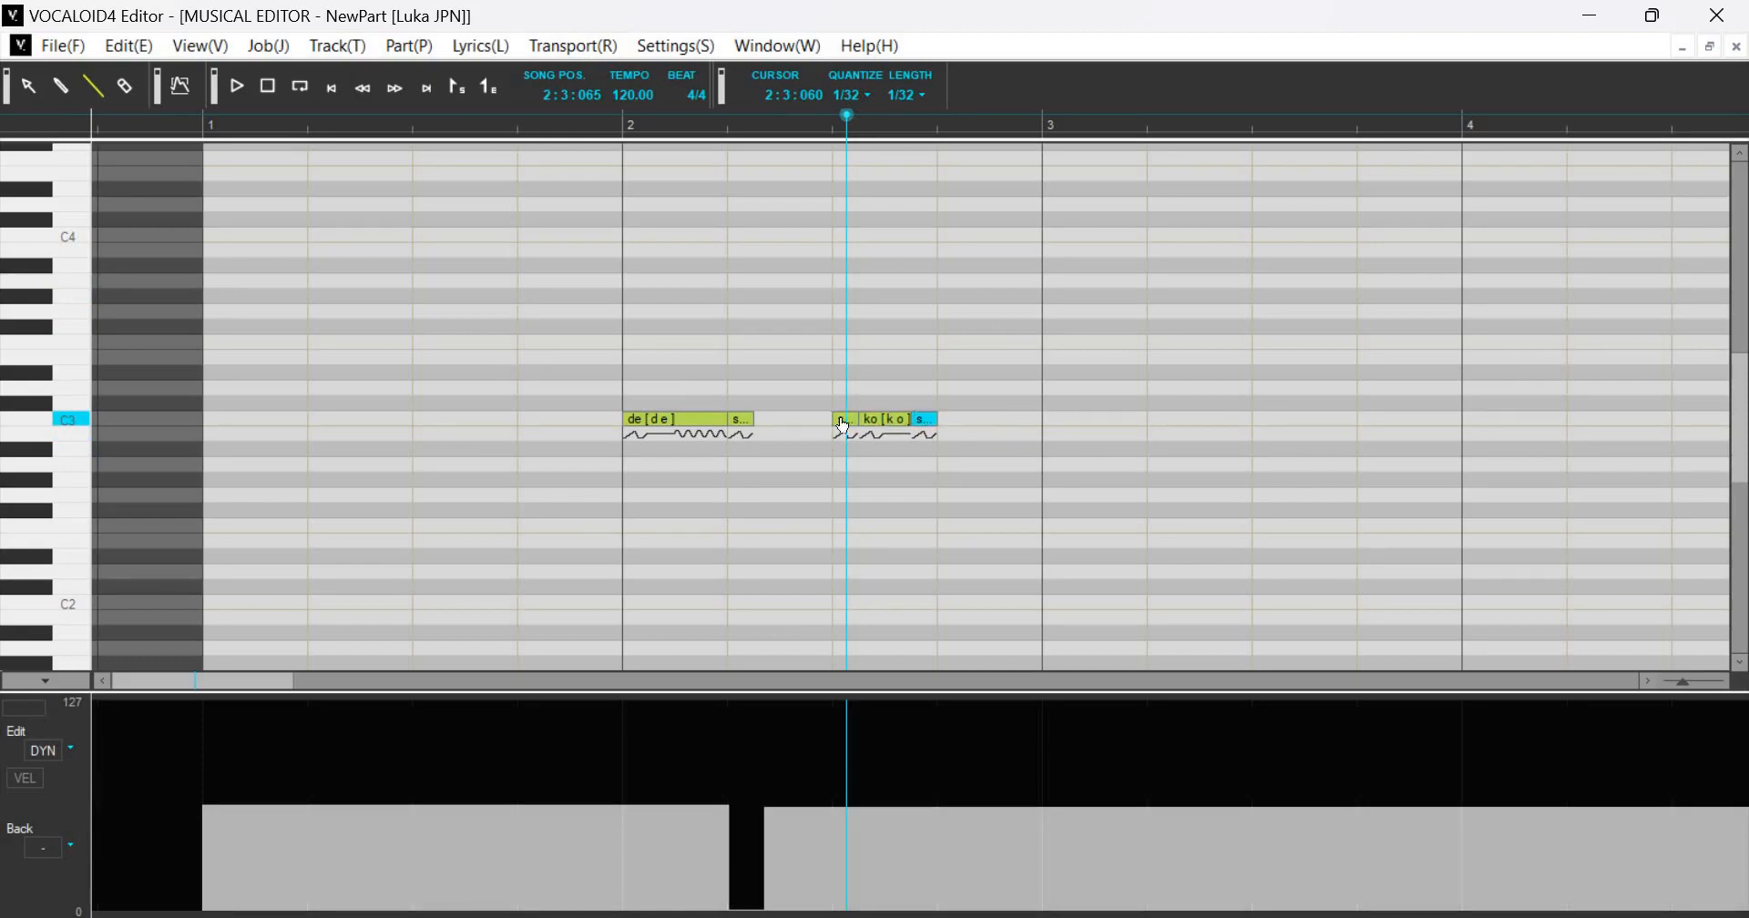
# Drop the dynamics to zero from position 2:3:000 onward.
pyautogui.click(821, 123)
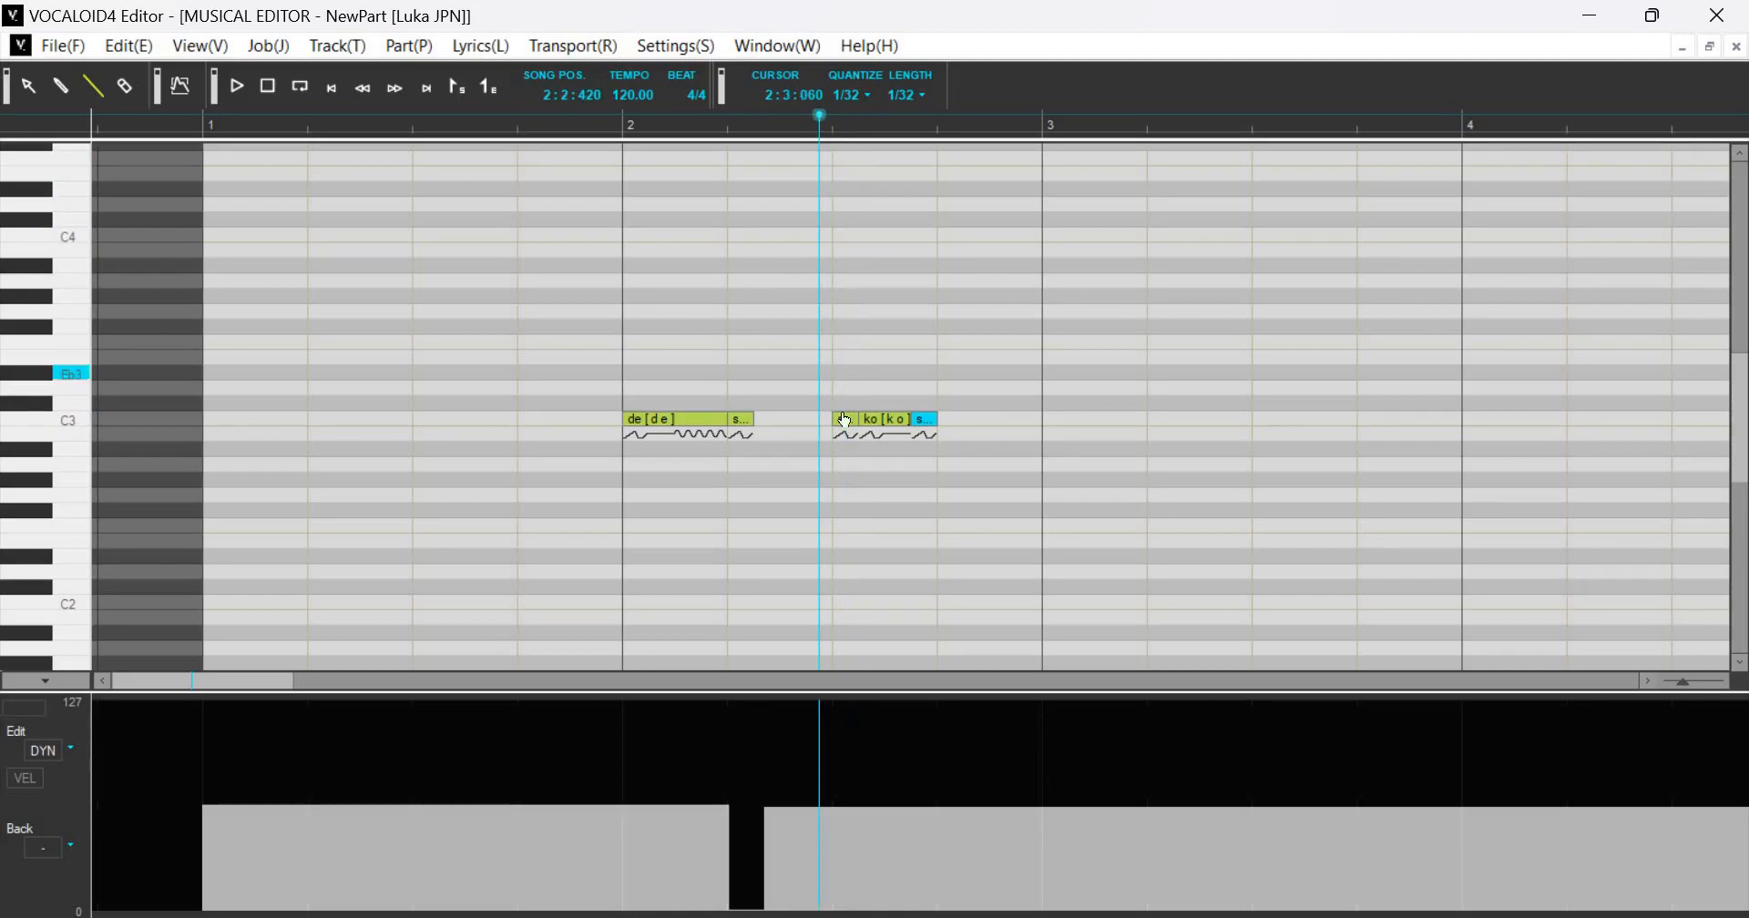
pyautogui.click(833, 115)
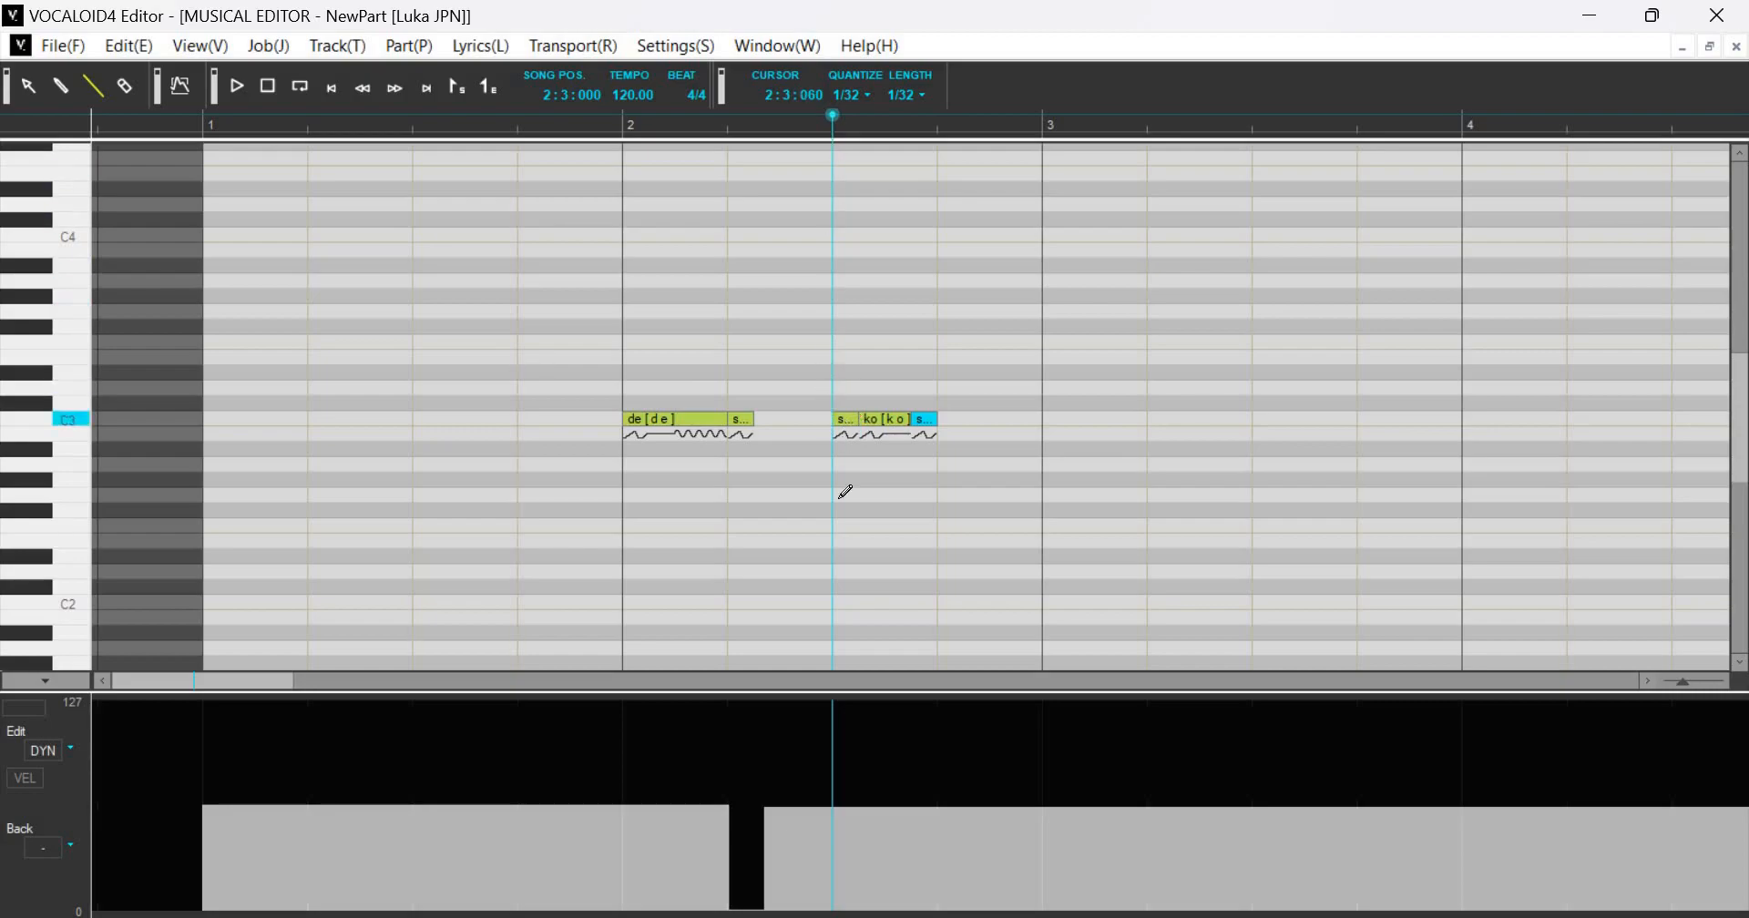
pyautogui.click(831, 912)
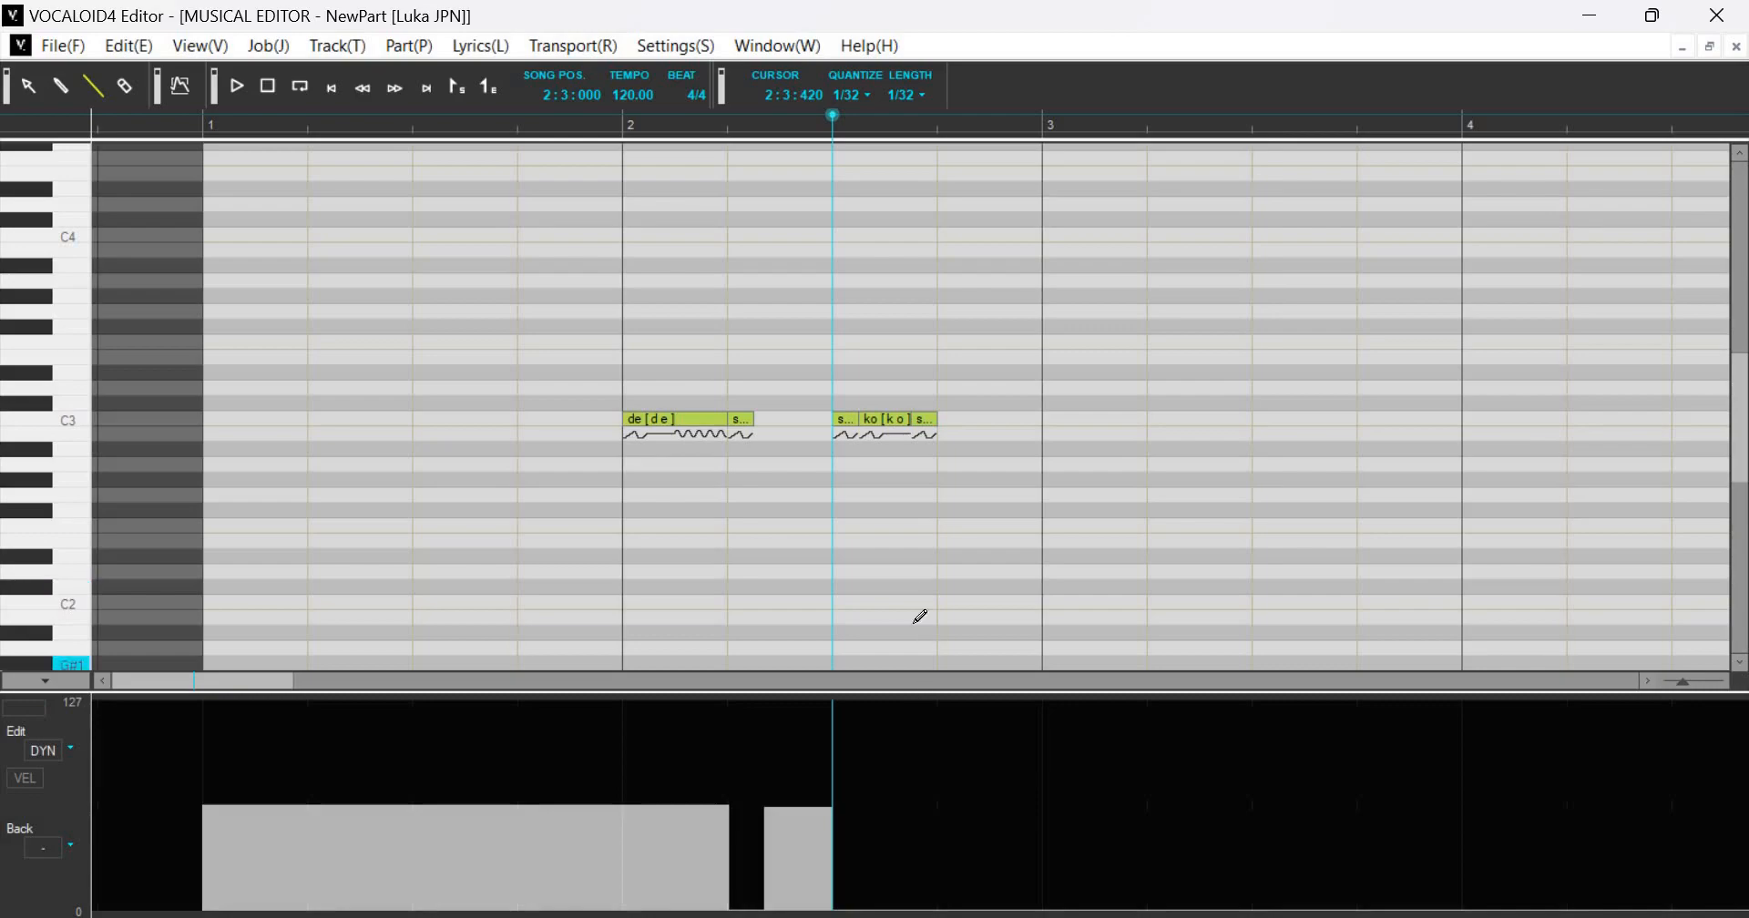
# Set quantize to 1/64 and restore the dynamics to 64 from position 2:3:090 onward.
pyautogui.click(846, 126)
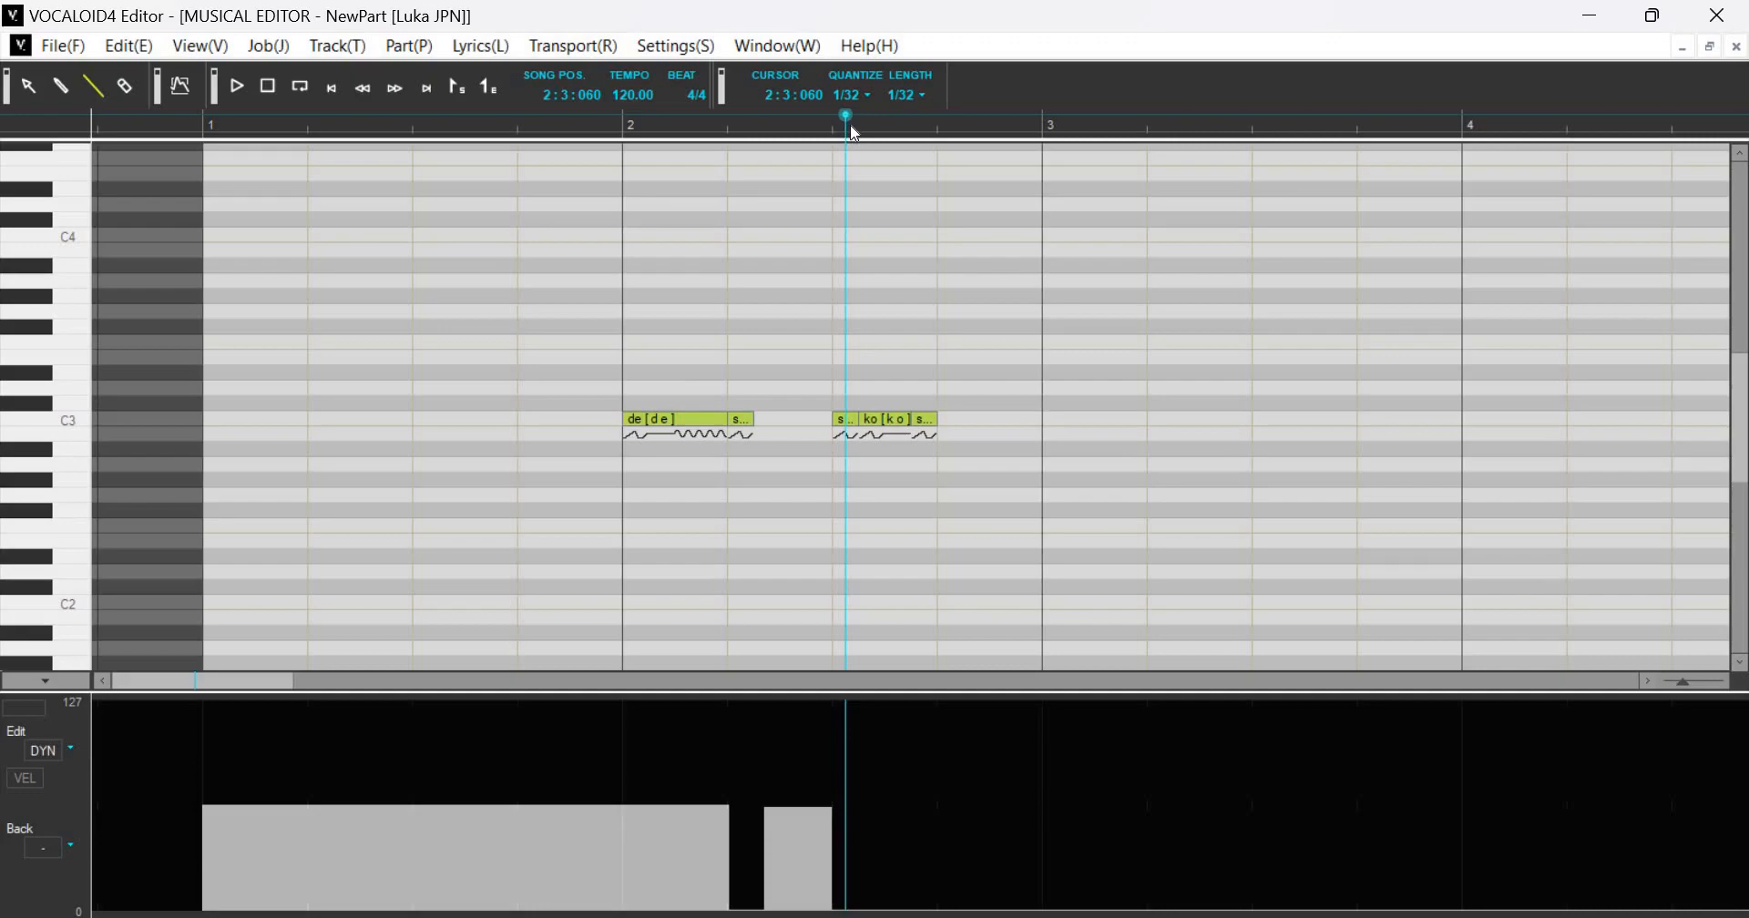
pyautogui.click(866, 102)
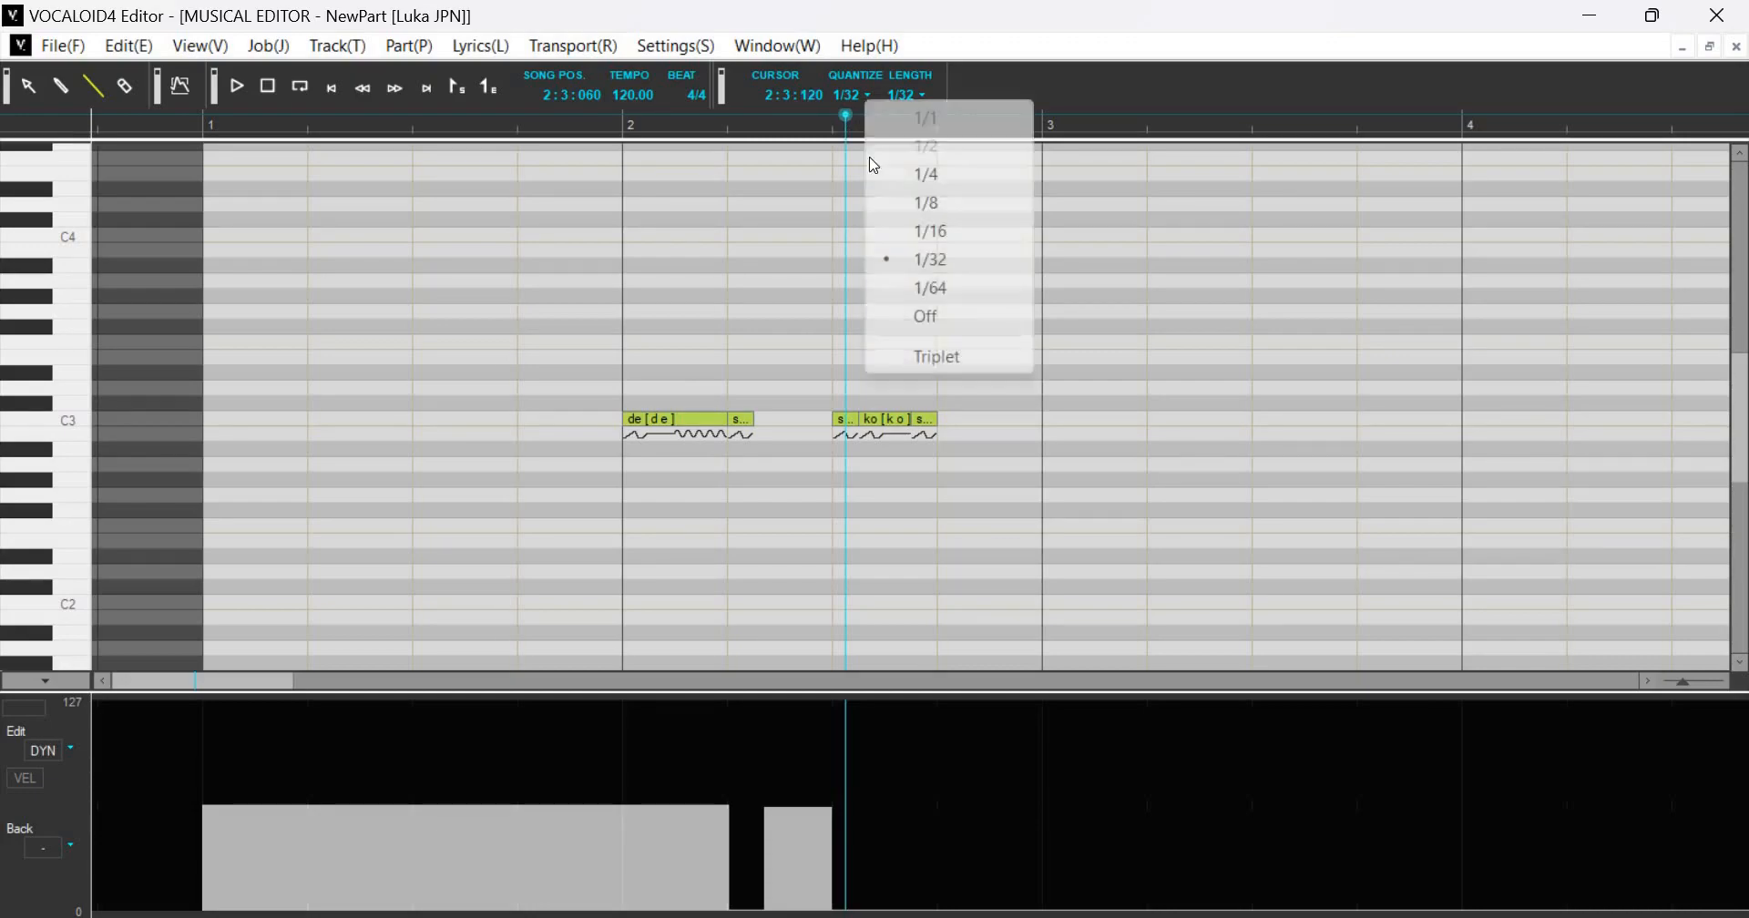
pyautogui.click(907, 285)
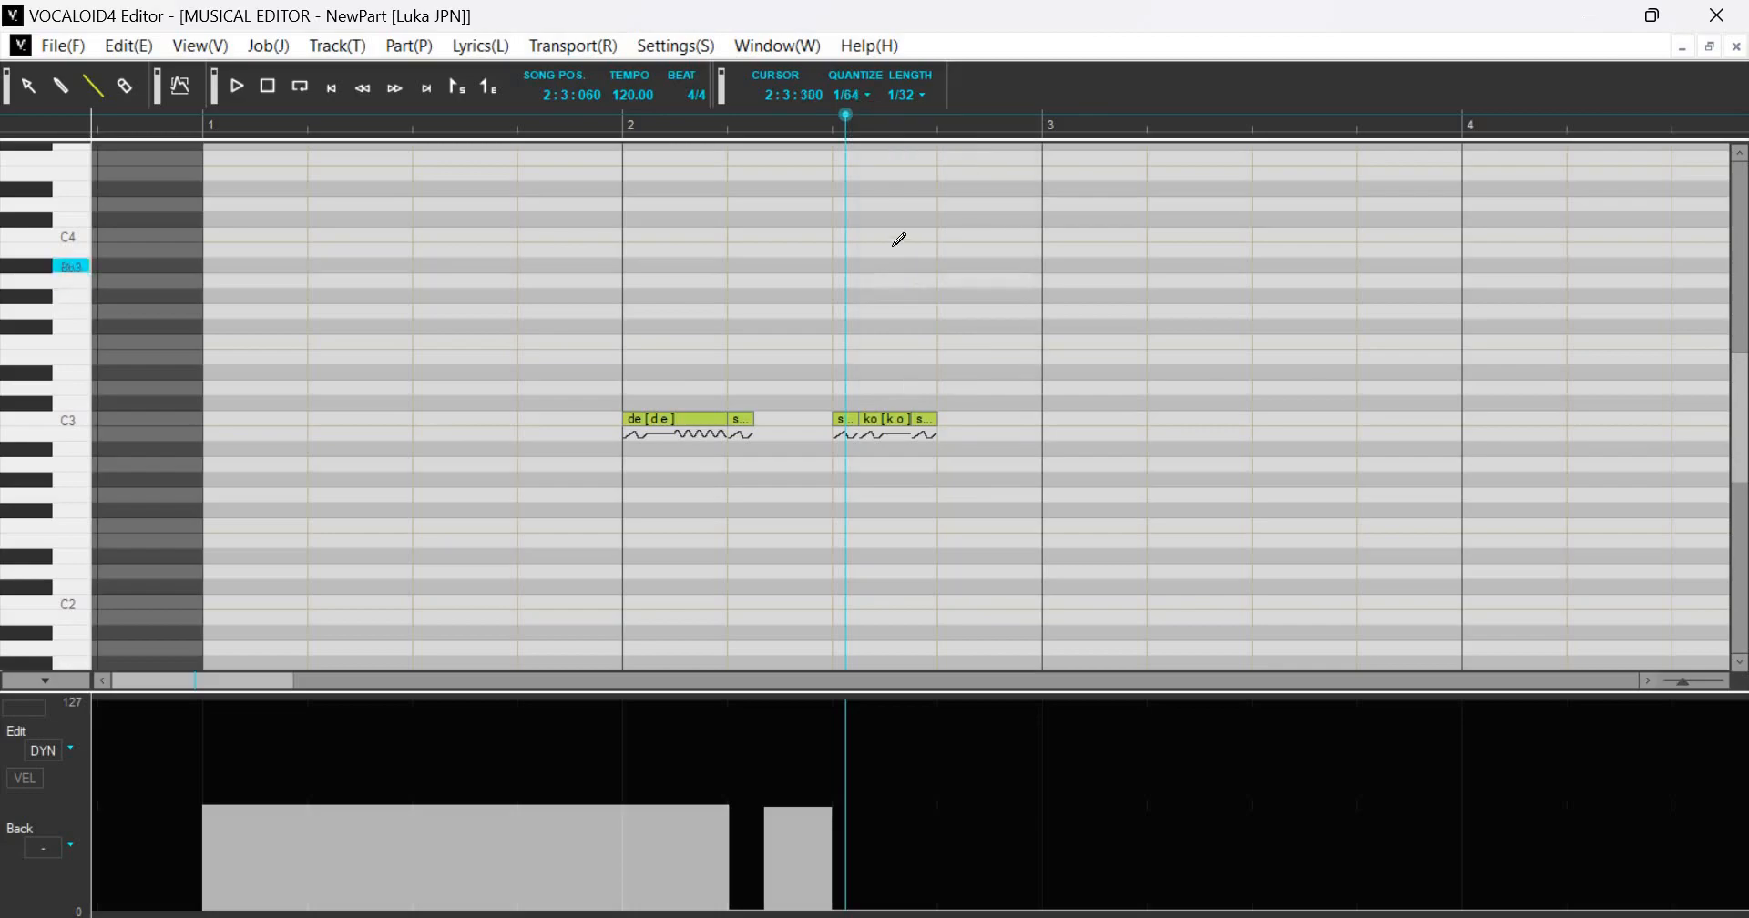
pyautogui.click(854, 132)
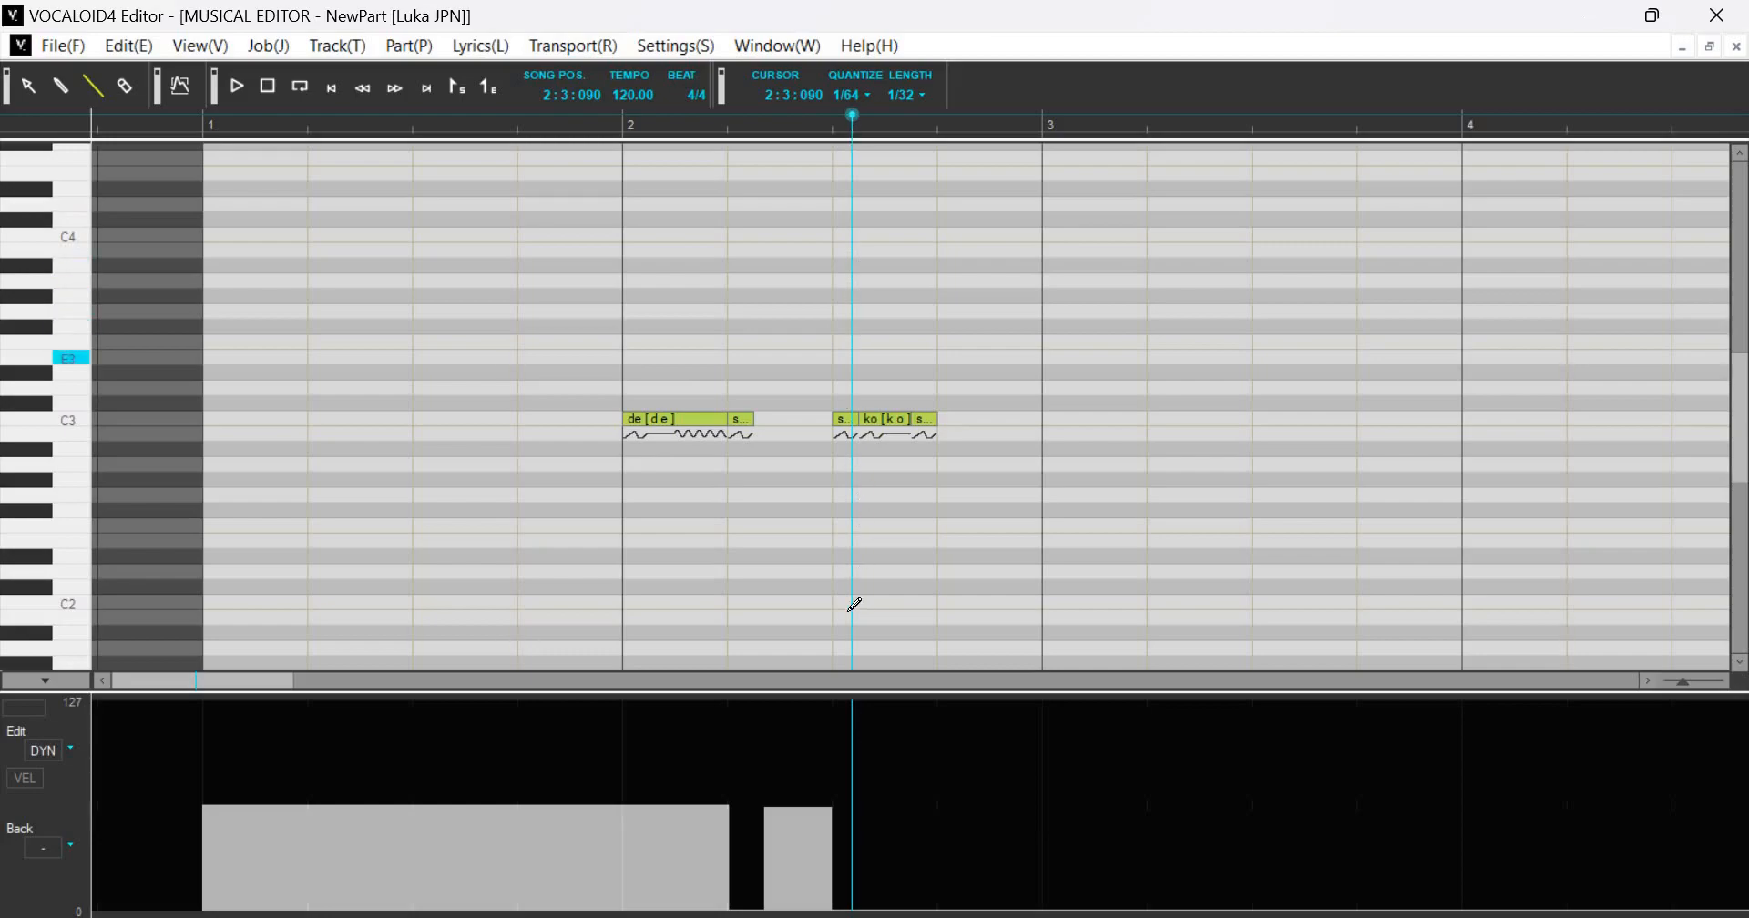
pyautogui.click(851, 806)
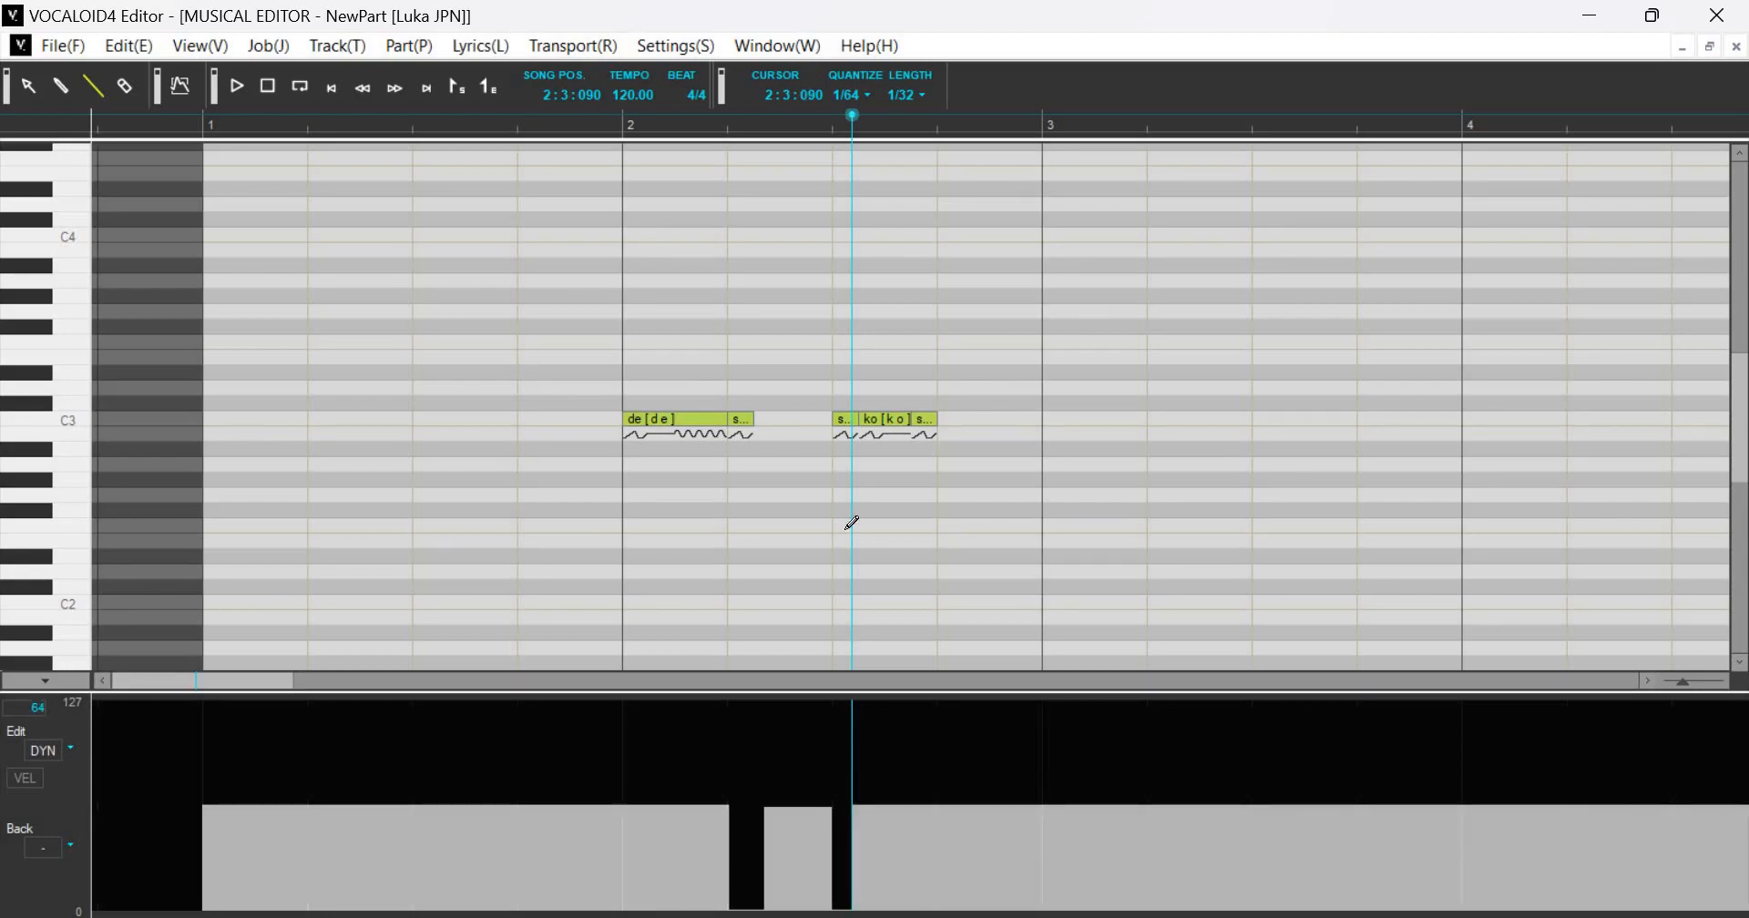
pyautogui.click(783, 127)
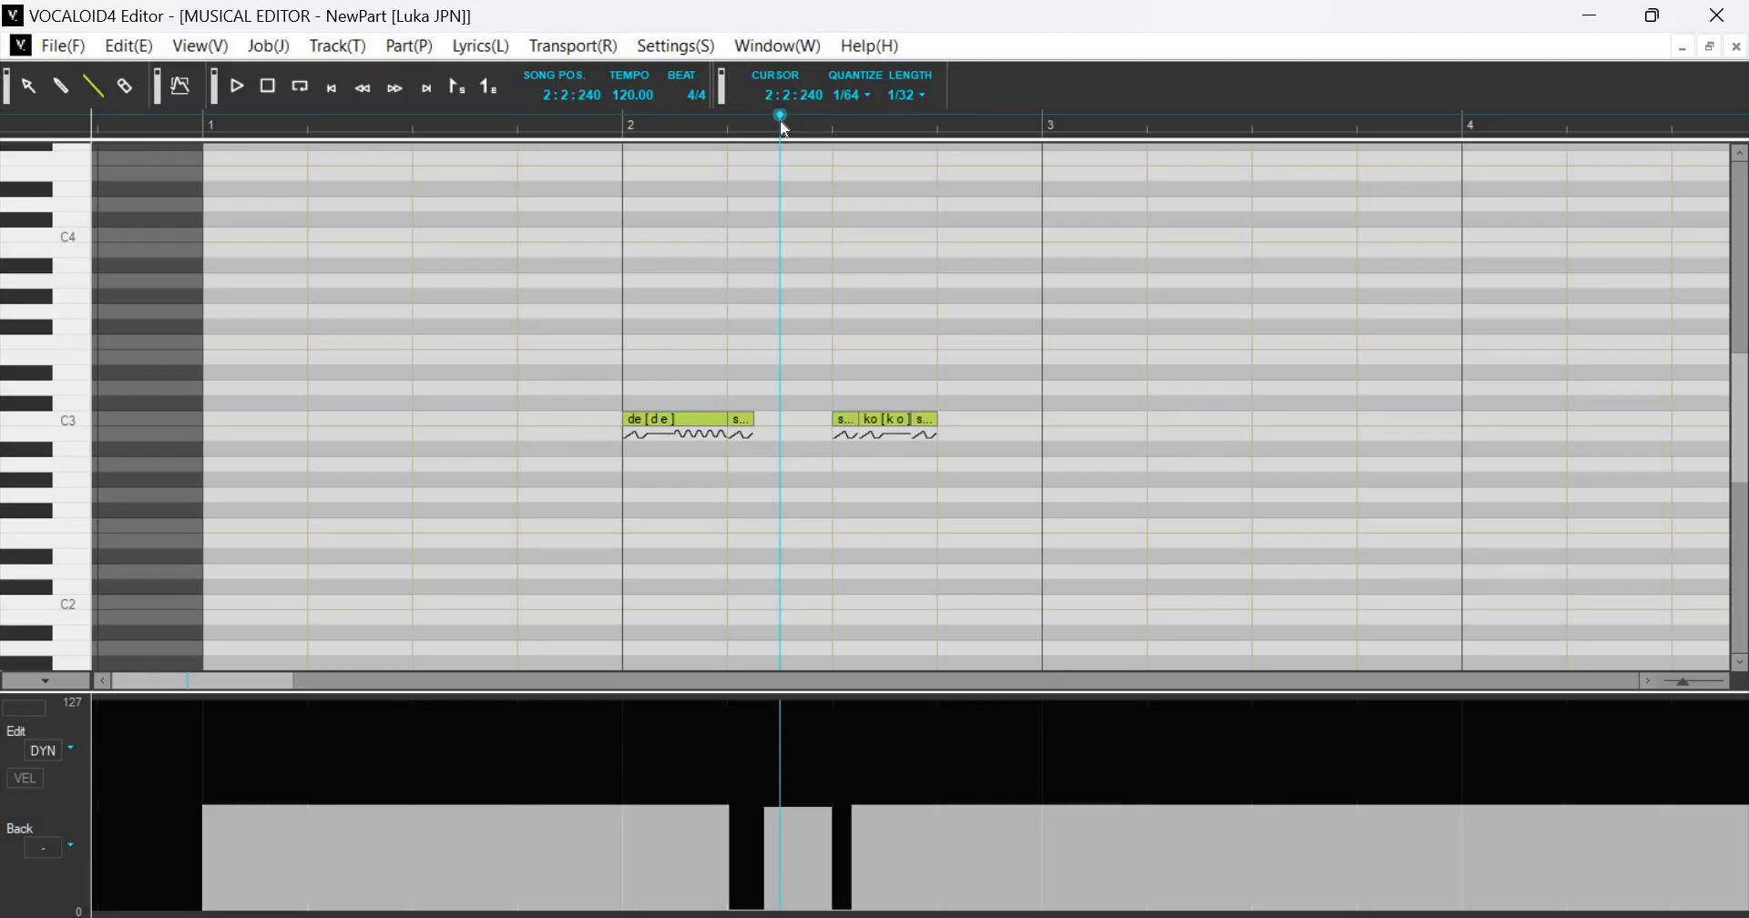
# Copy the zero-dynamics gap between the notes and paste it after the final s note, extending that silence to about beat 4 of measure 2.
pyautogui.press('space')
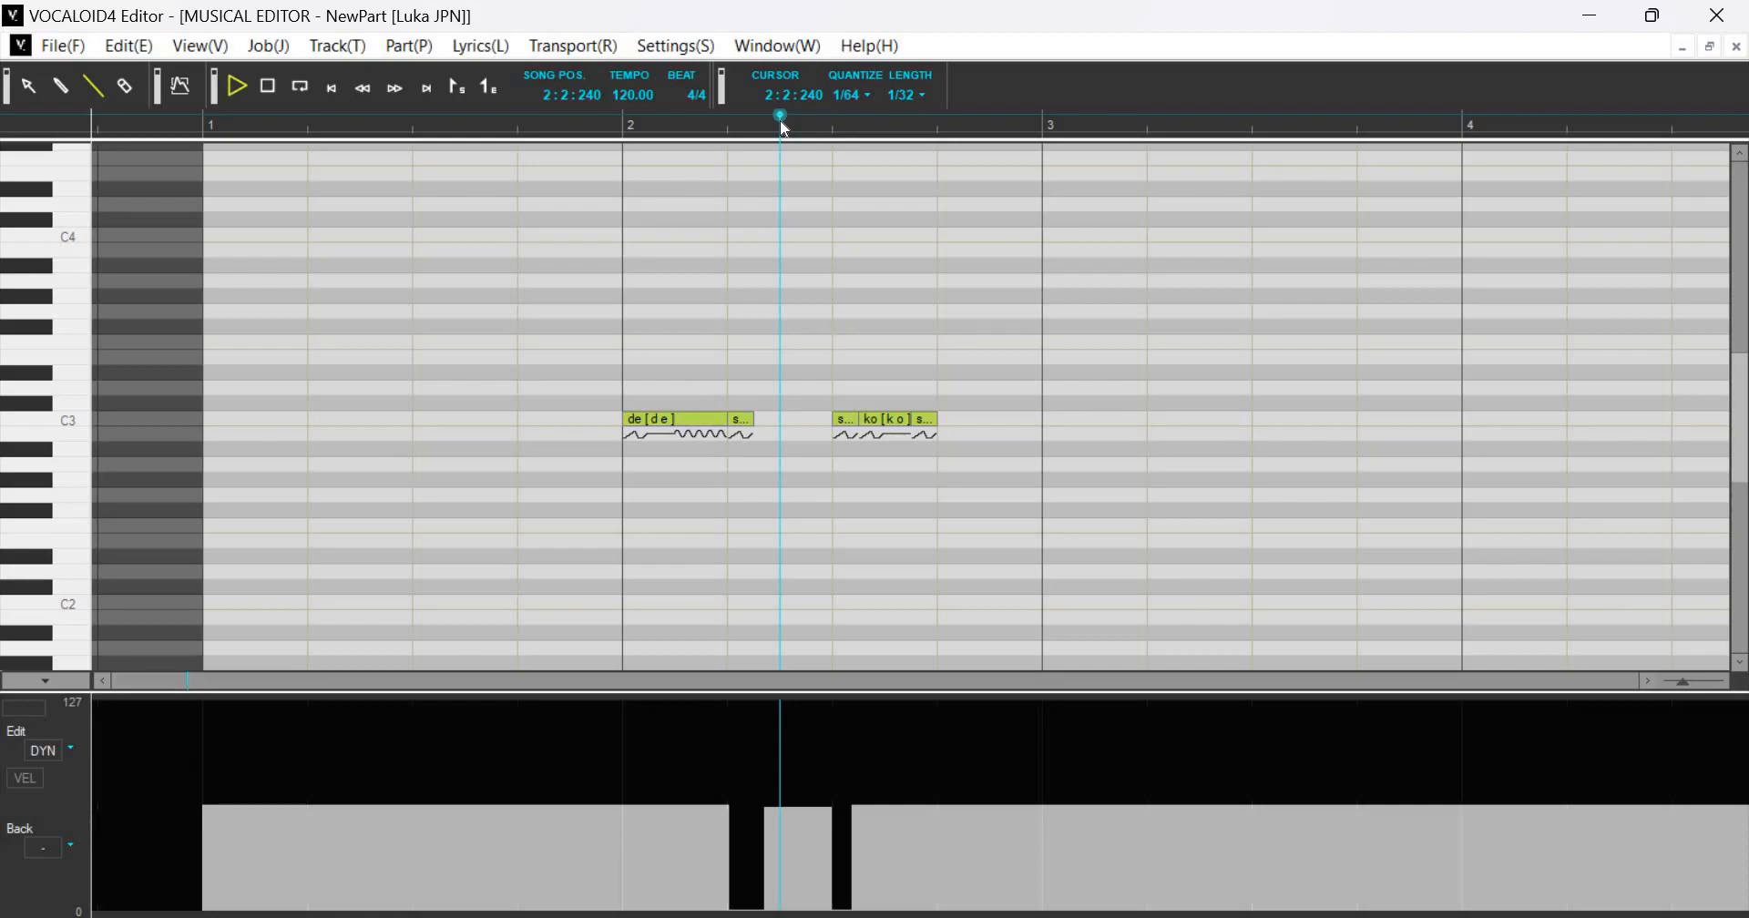
pyautogui.press('space')
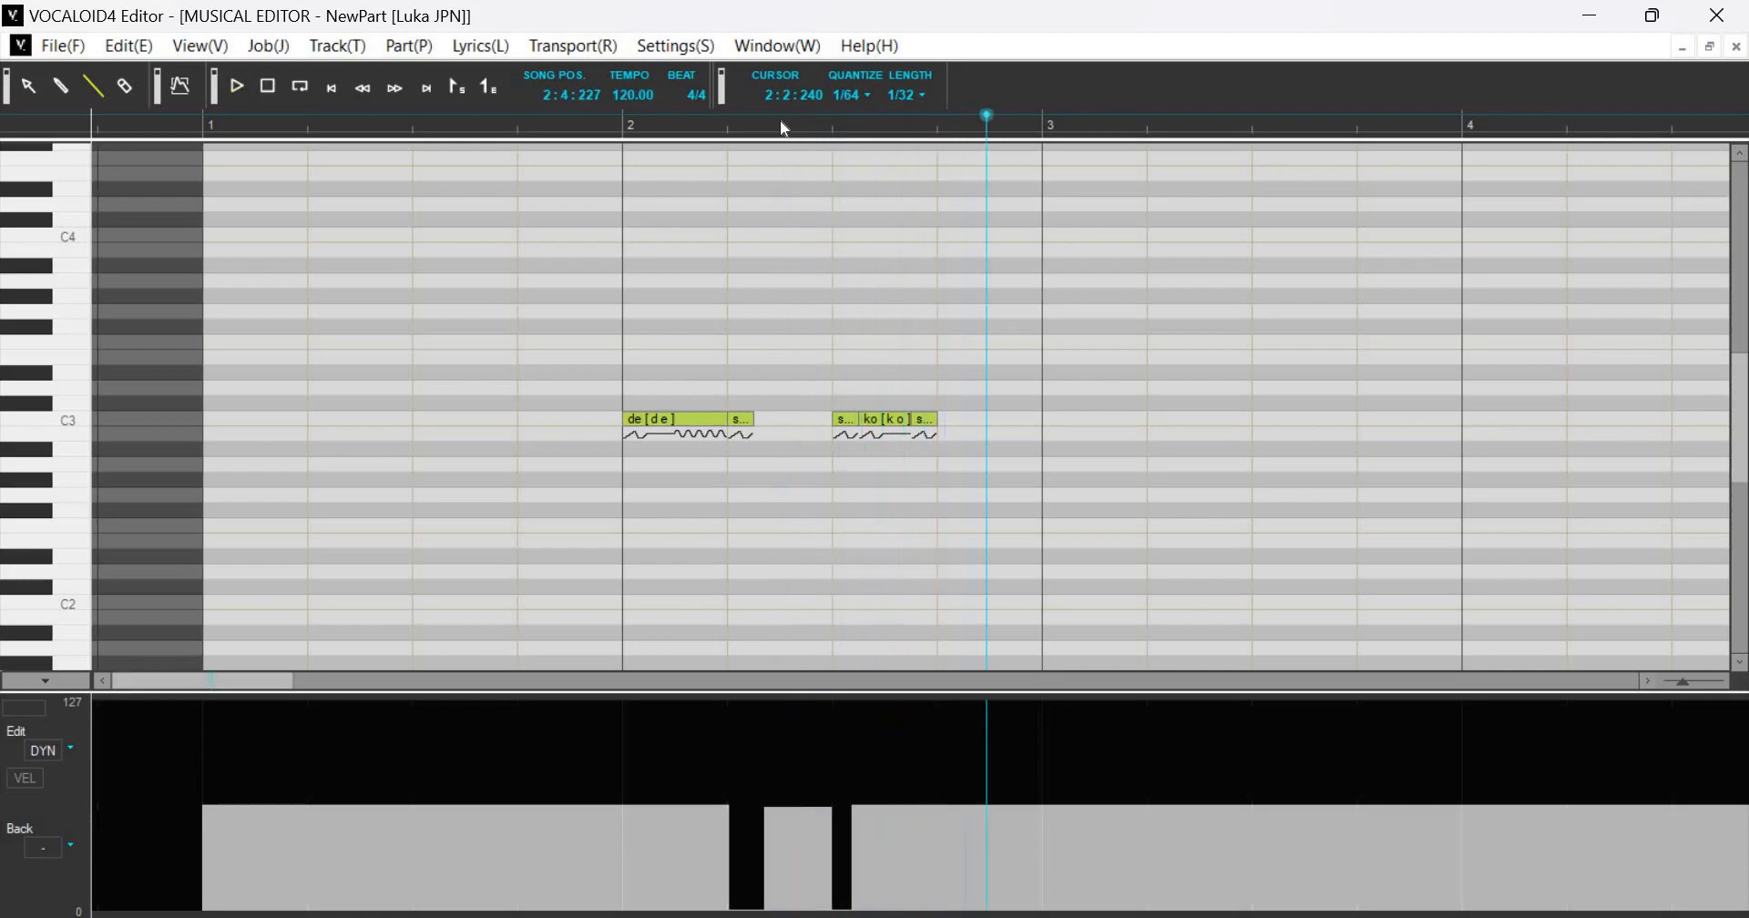
pyautogui.click(916, 118)
pyautogui.click(911, 118)
pyautogui.hotkey('ctrl', '1')
pyautogui.moveTo(816, 834); pyautogui.dragTo(867, 835)
pyautogui.hotkey('ctrl', 'c')
pyautogui.hotkey('ctrl', 'v')
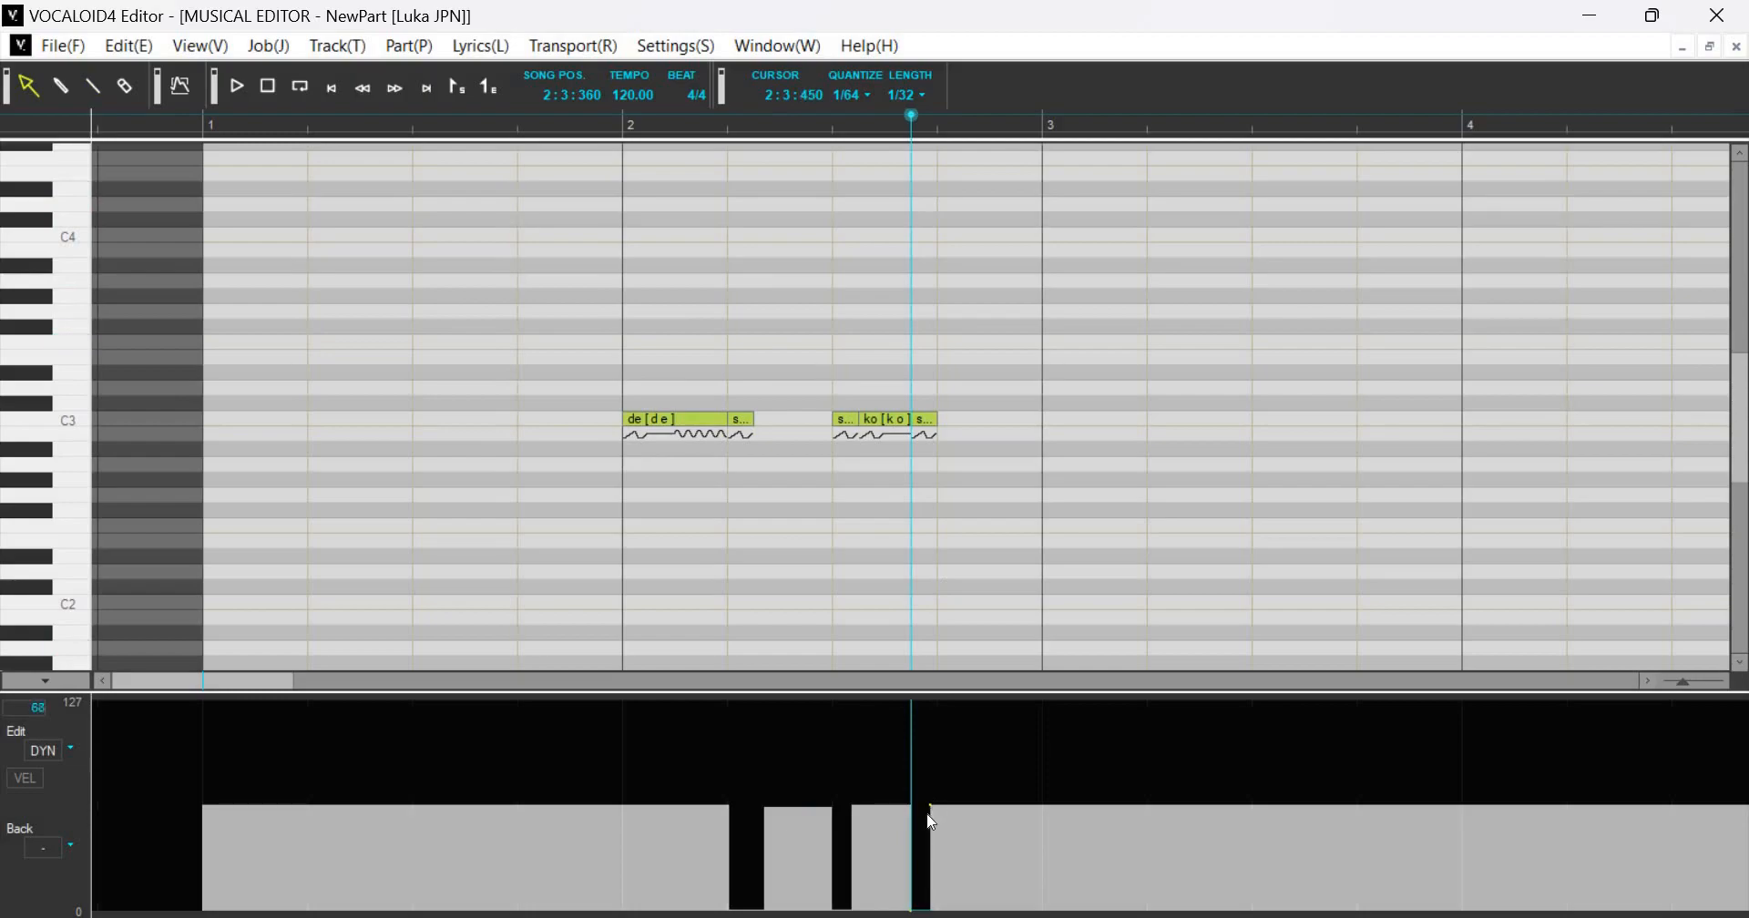
pyautogui.moveTo(930, 821); pyautogui.dragTo(948, 821)
pyautogui.hotkey('ctrl', 'x')
pyautogui.click(971, 126)
pyautogui.hotkey('ctrl', 'v')
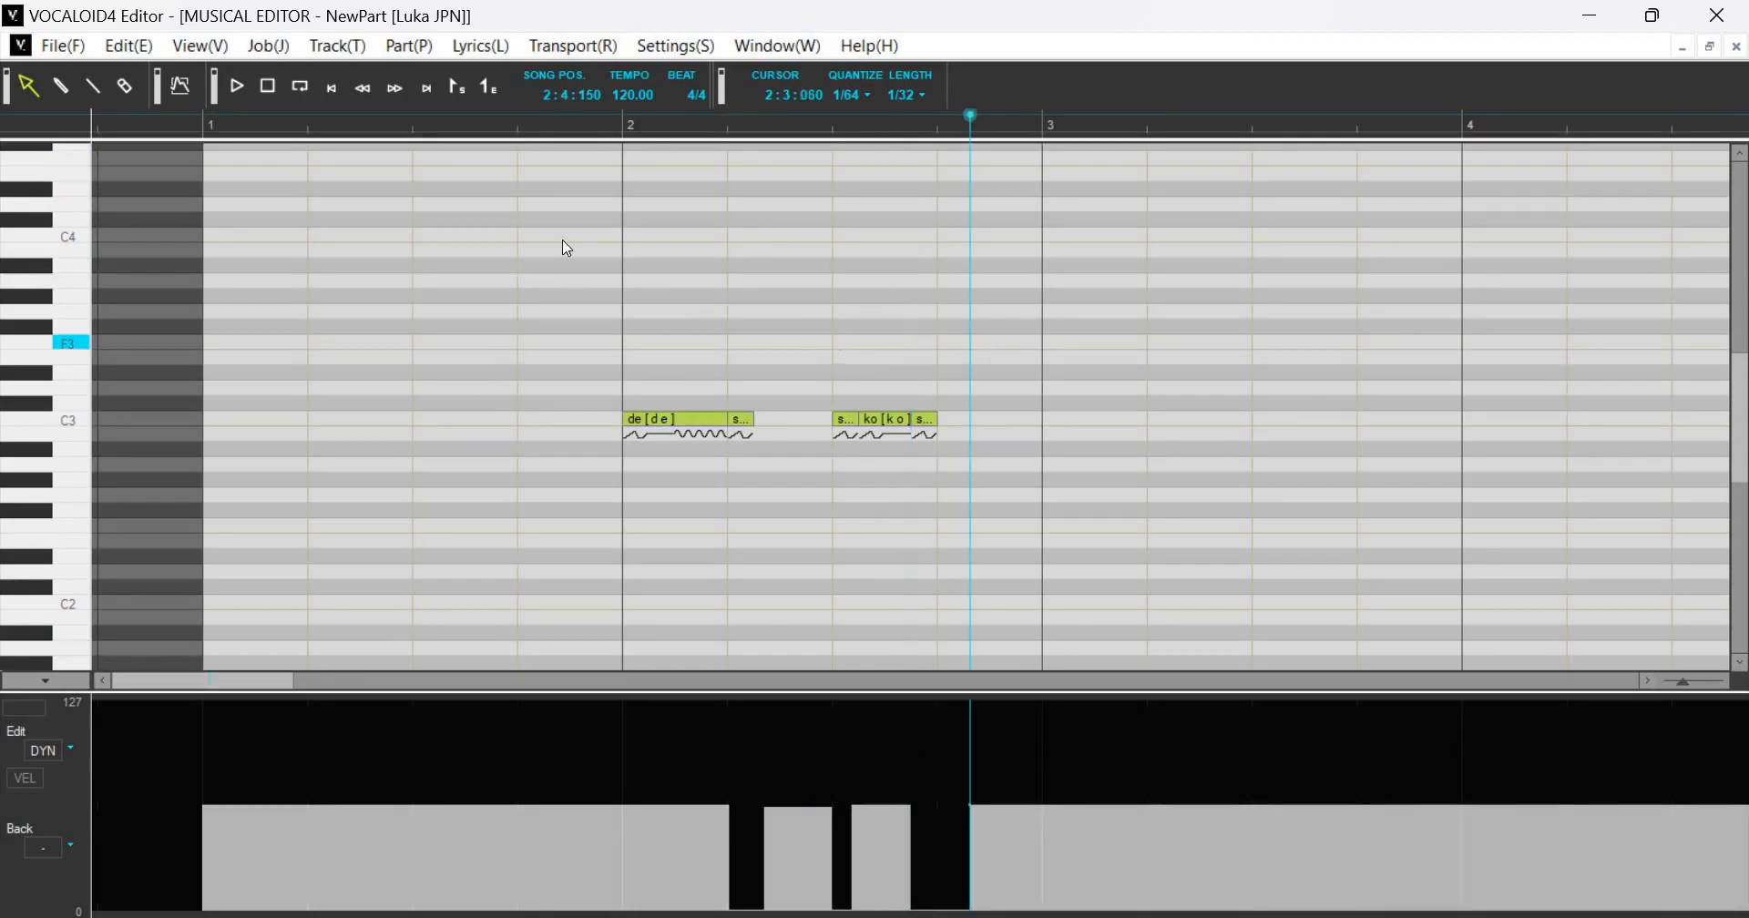
# Play back the phrase from just before measure 2.
pyautogui.click(563, 118)
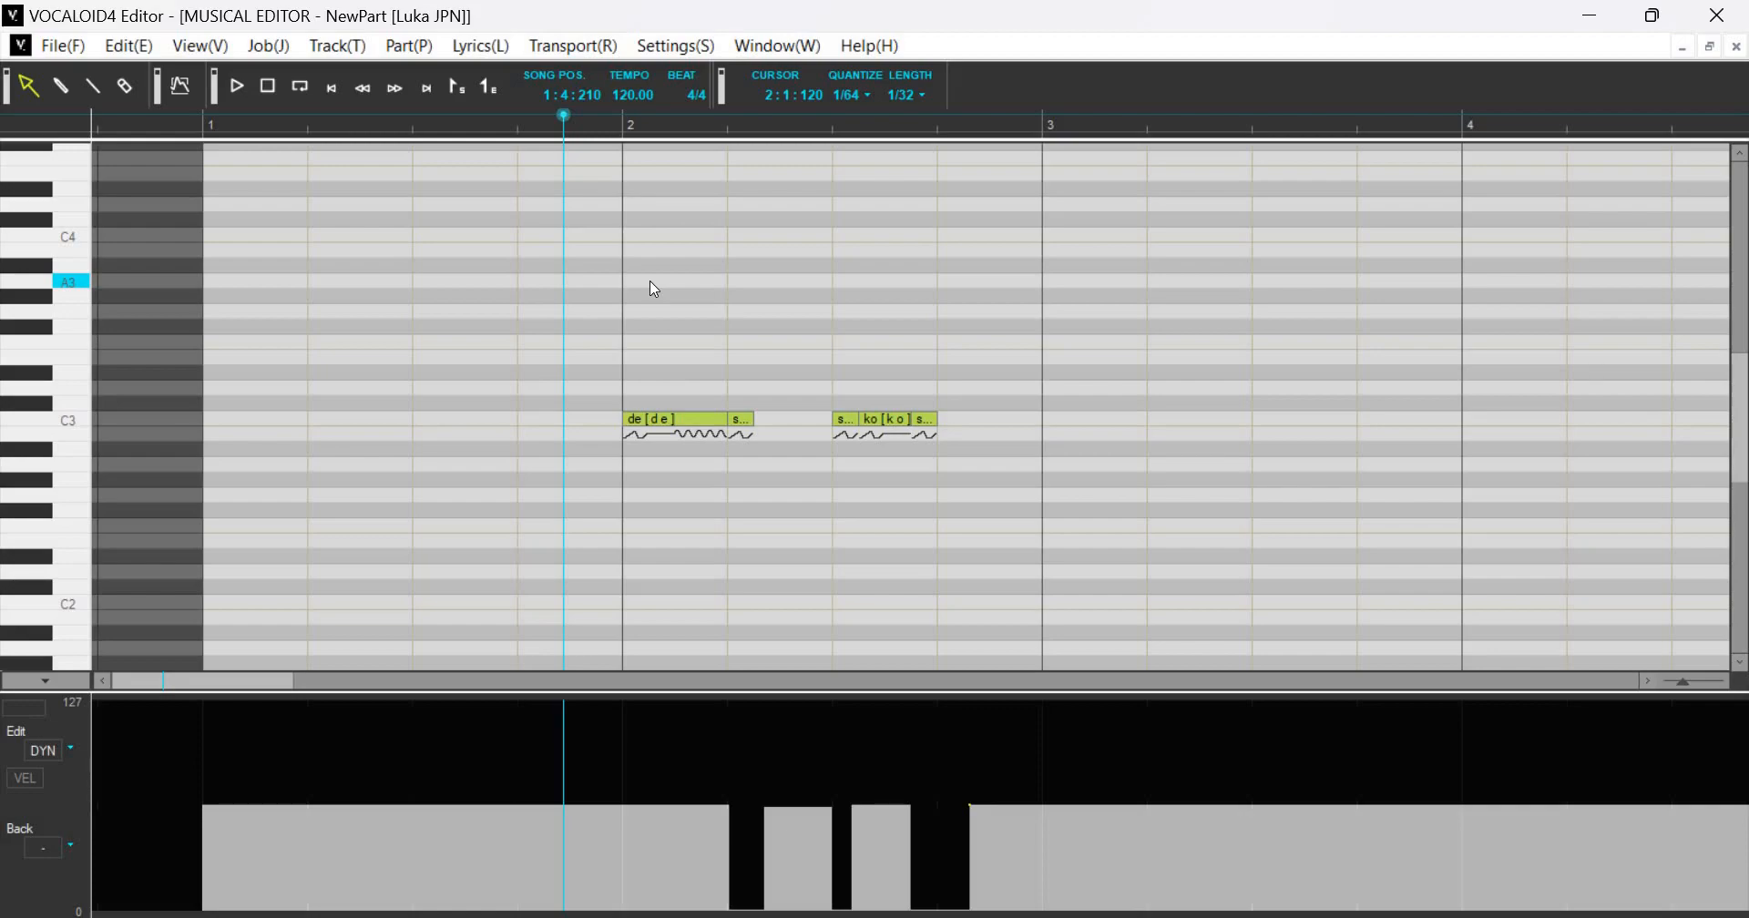
pyautogui.press('space')
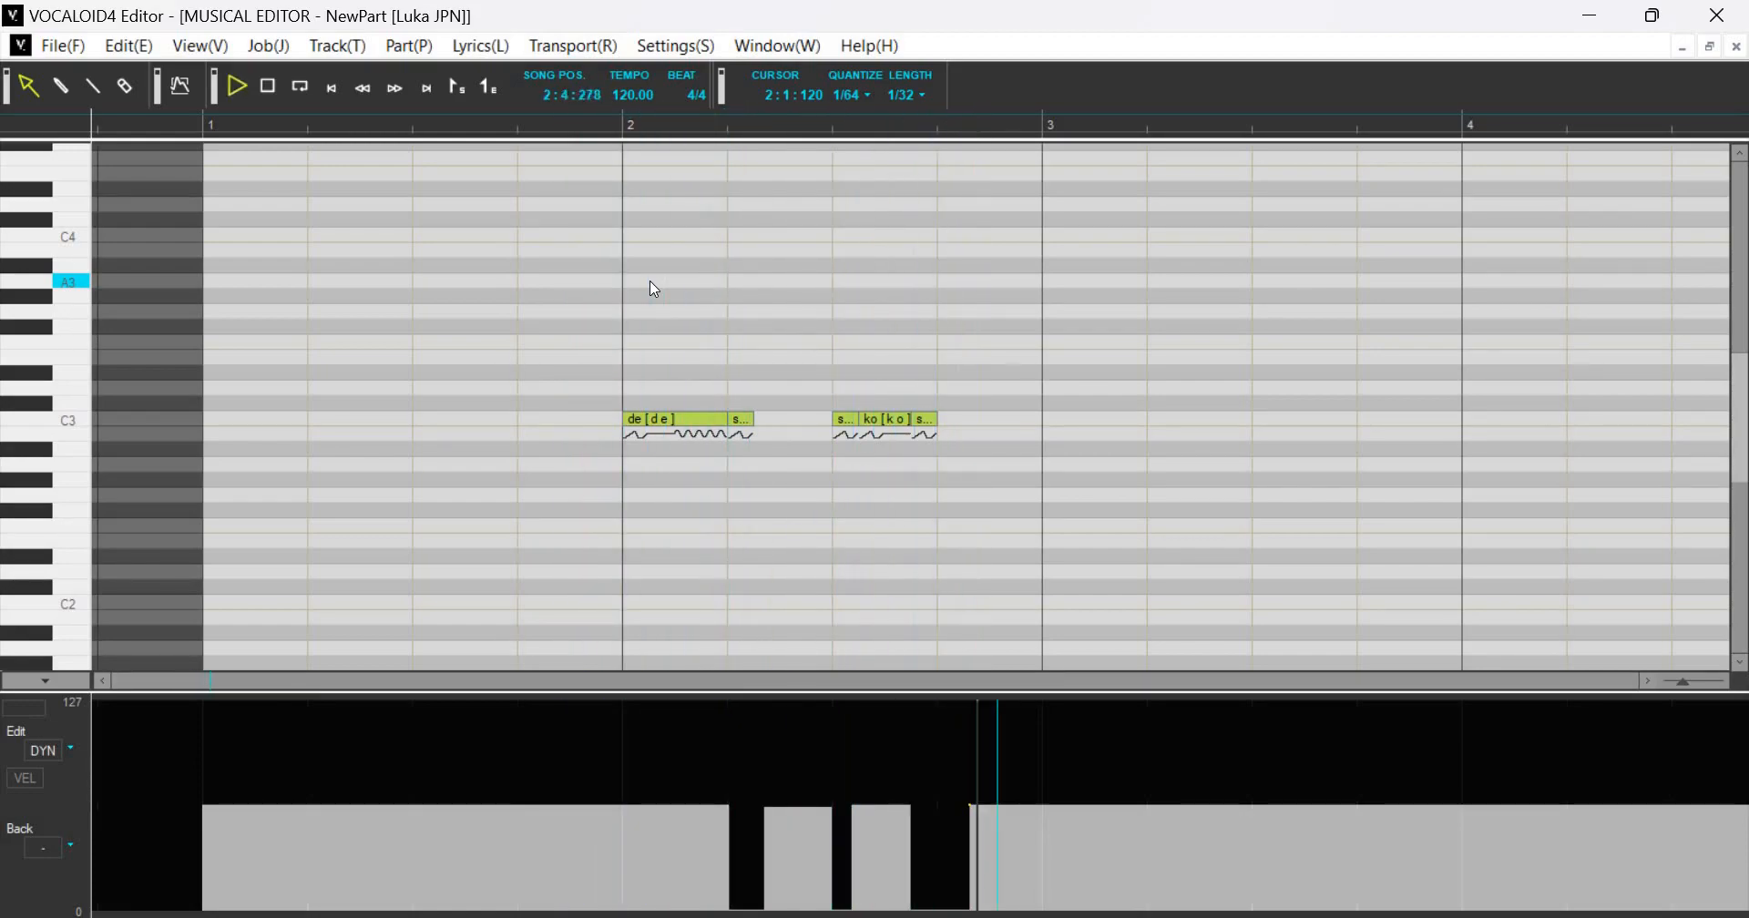
pyautogui.press('space')
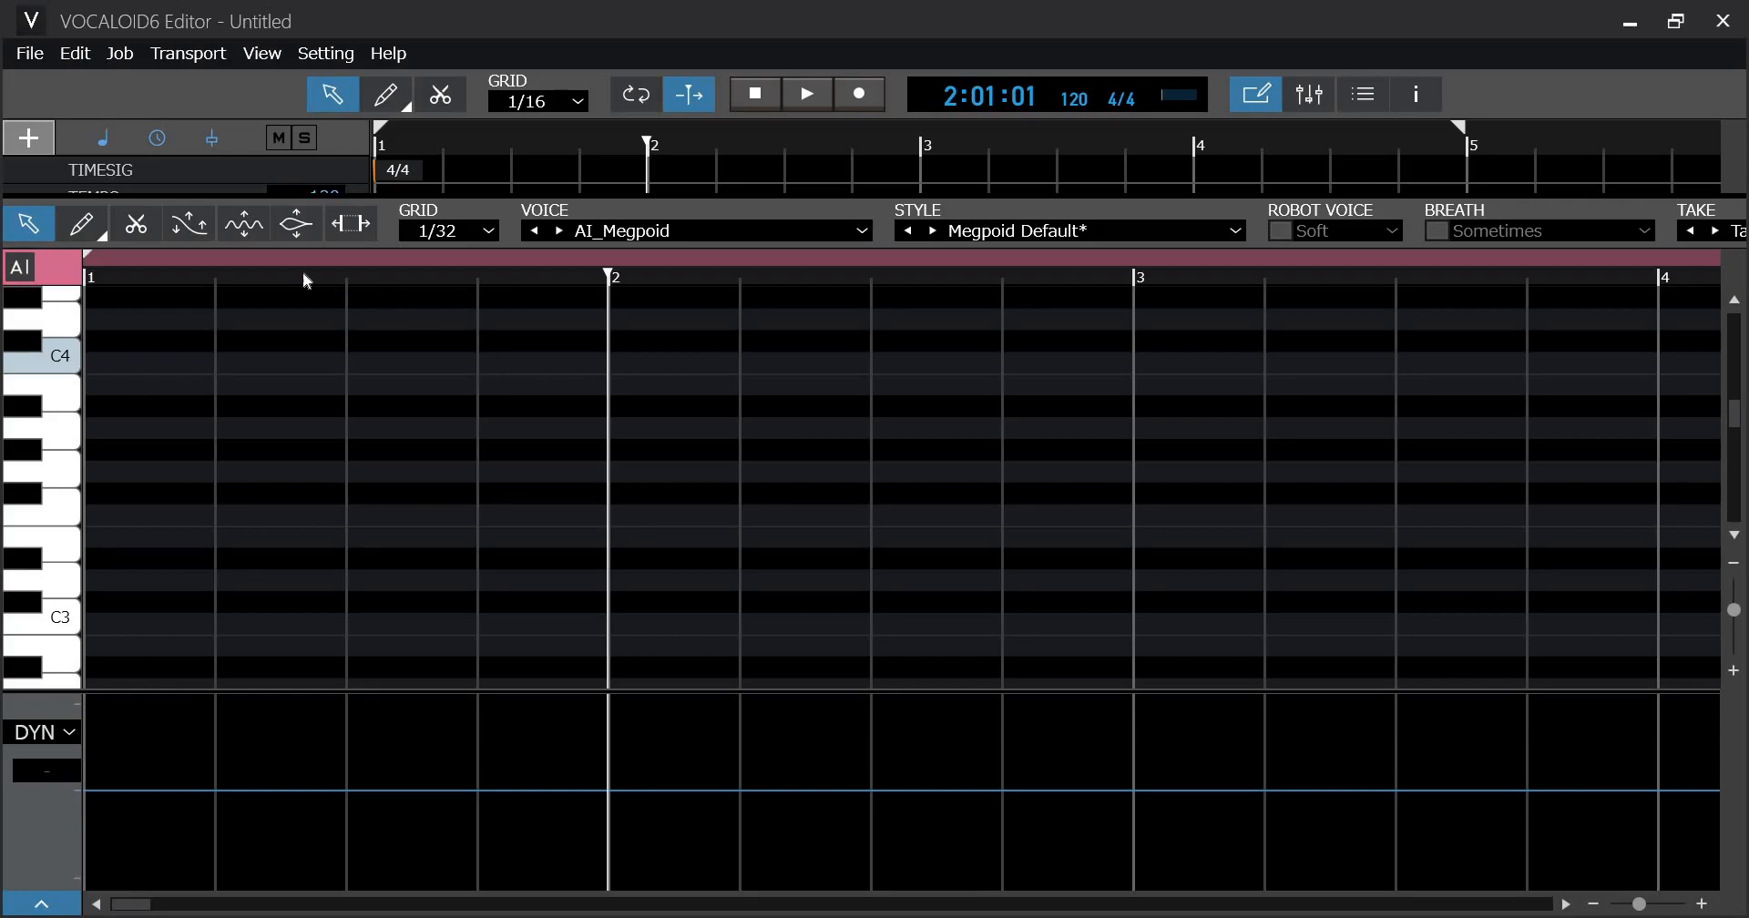
# In VOCALOID6, draw short G3 notes at beat 1 and beat 3 of measure 2 and across beats 1 to 3 of measure 3.
pyautogui.click(81, 224)
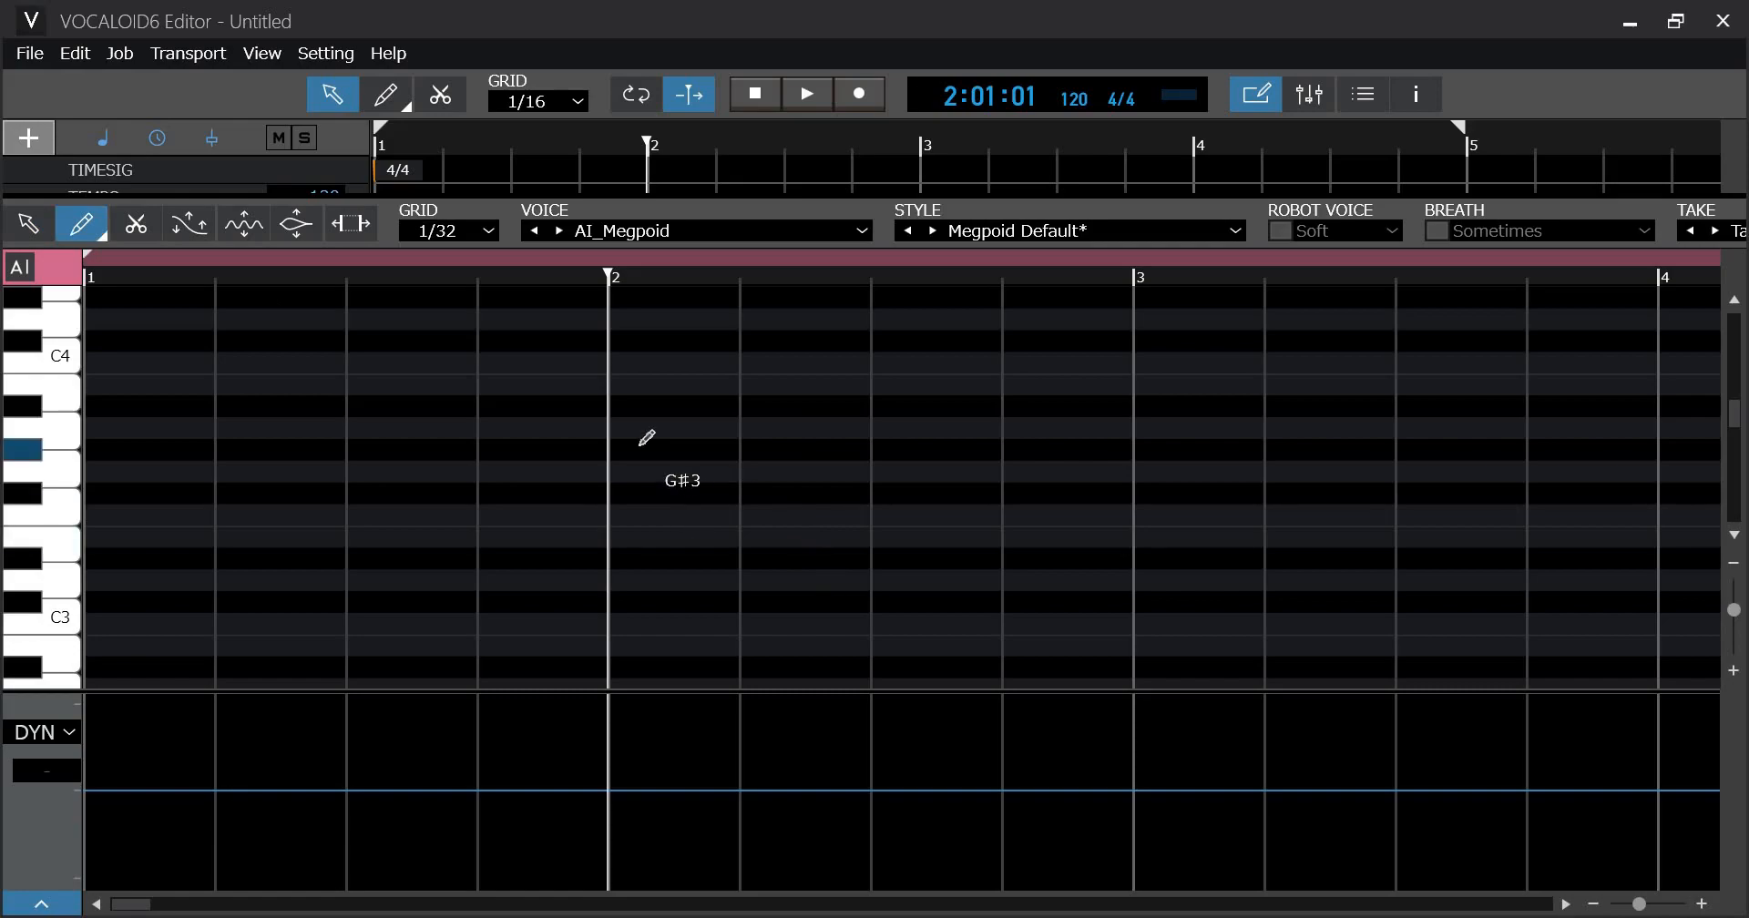
pyautogui.moveTo(618, 467); pyautogui.dragTo(739, 467)
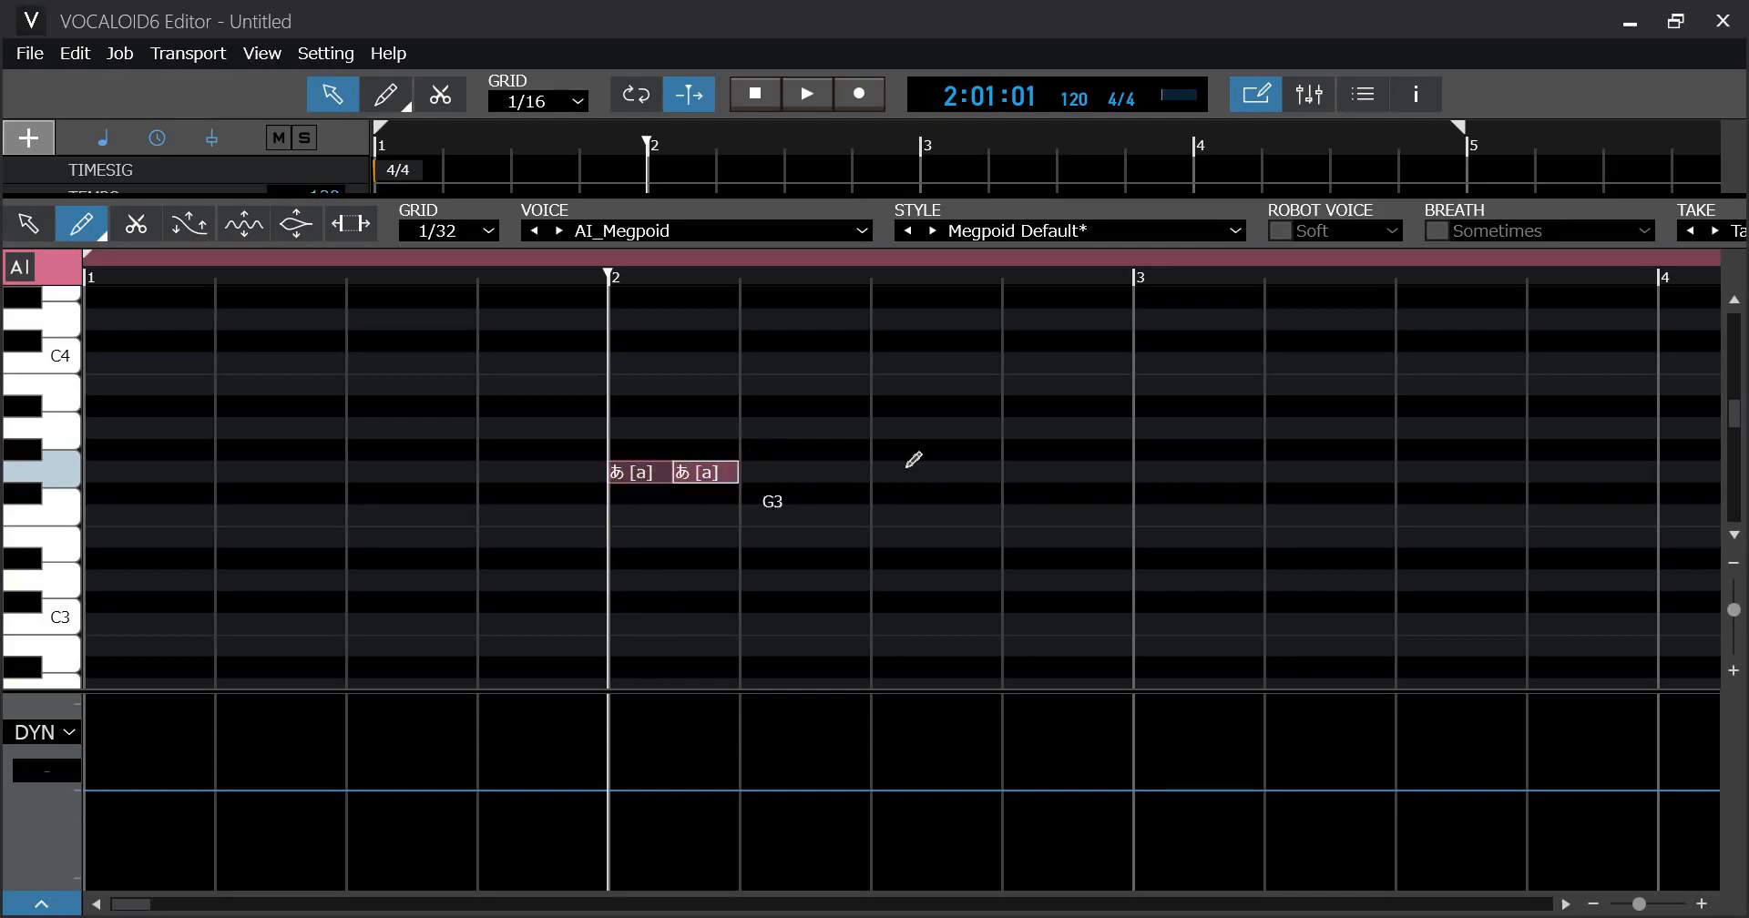
pyautogui.moveTo(876, 469); pyautogui.dragTo(1000, 475)
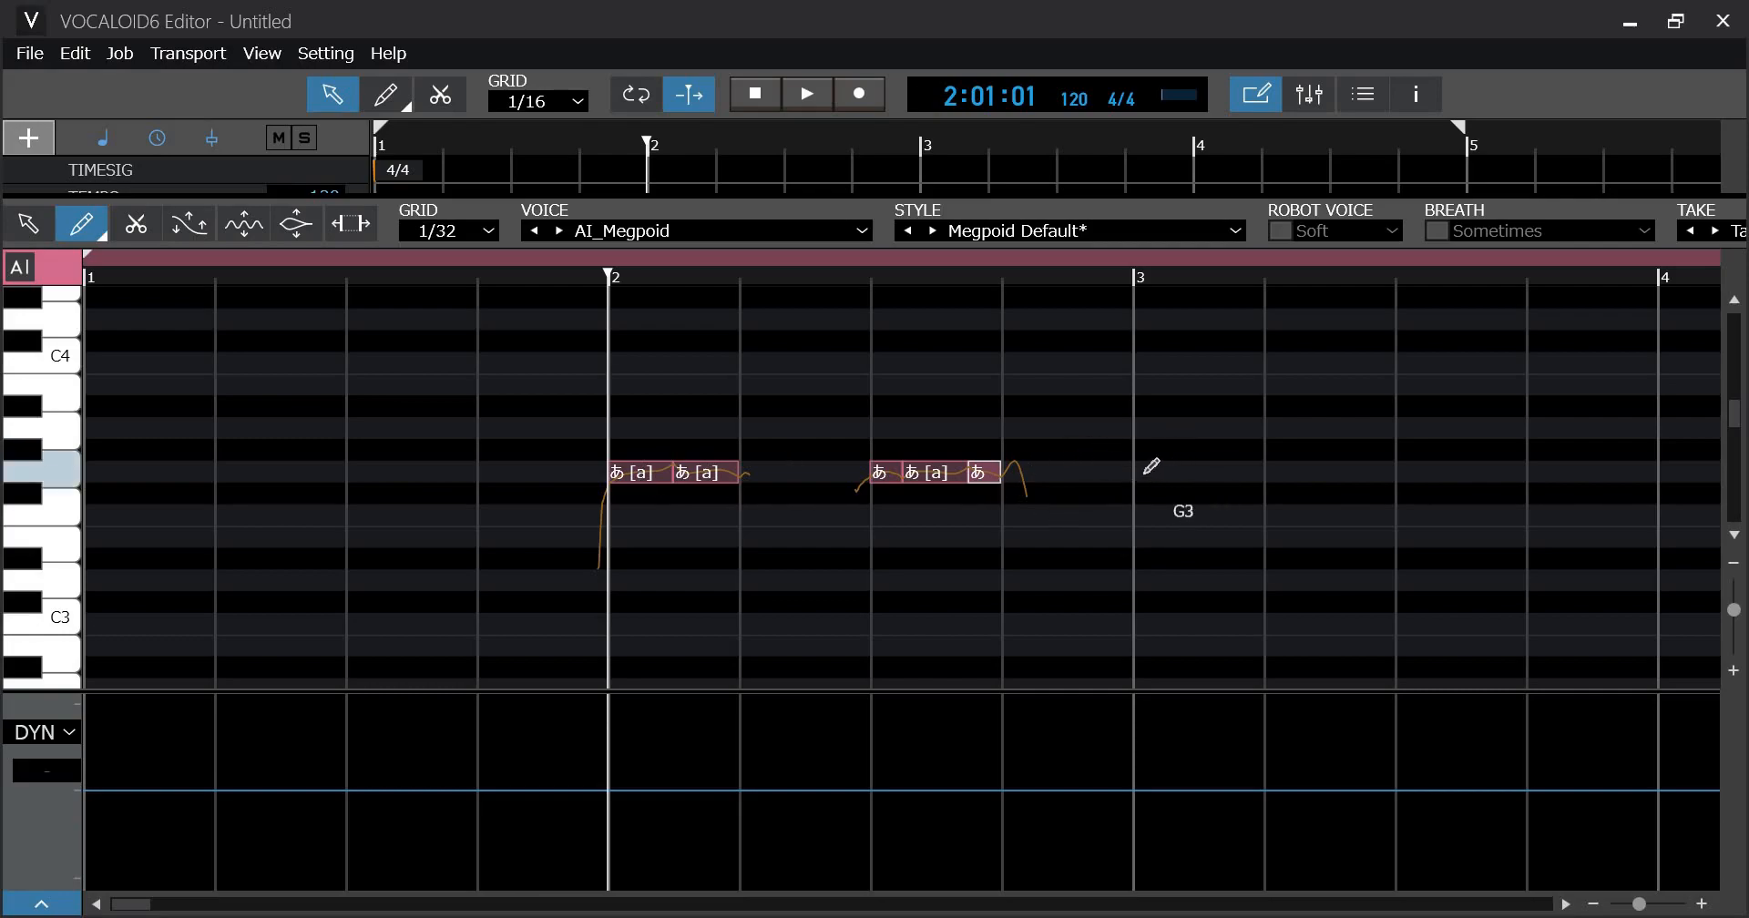
pyautogui.moveTo(1138, 471)
pyautogui.mouseDown()
pyautogui.moveTo(1266, 488)
pyautogui.moveTo(1539, 470)
pyautogui.mouseUp()
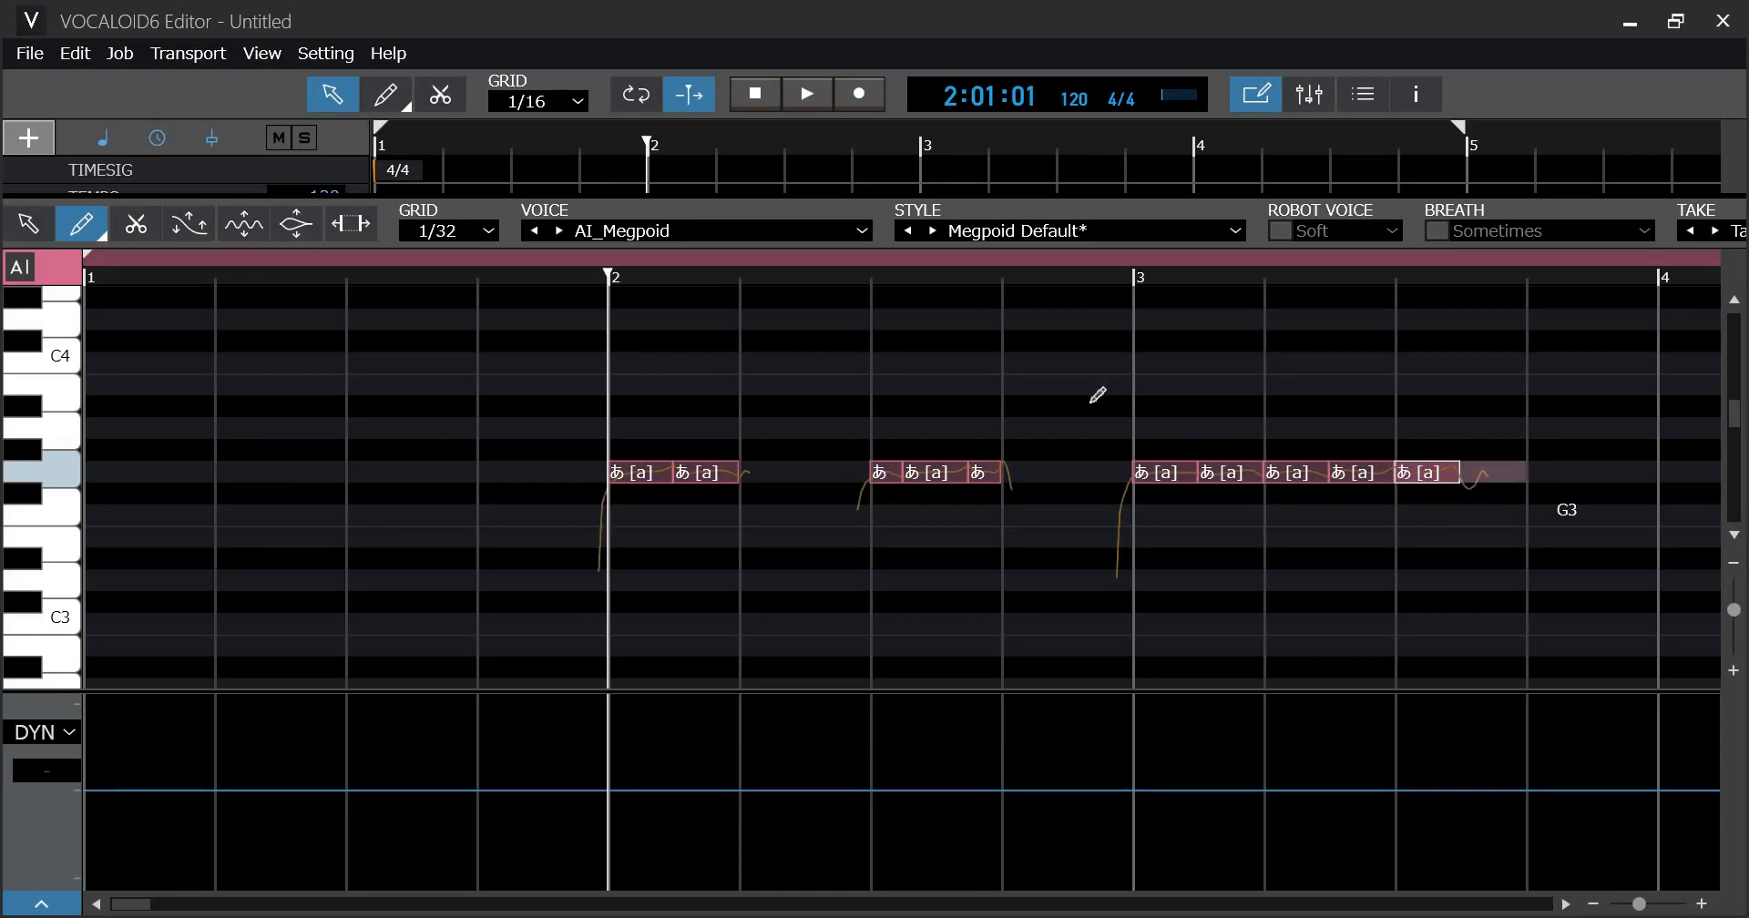
# Enter the lyrics de, su, su, ko and shi on the measure-2 notes, picking the Japanese pronunciations.
pyautogui.doubleClick(652, 471)
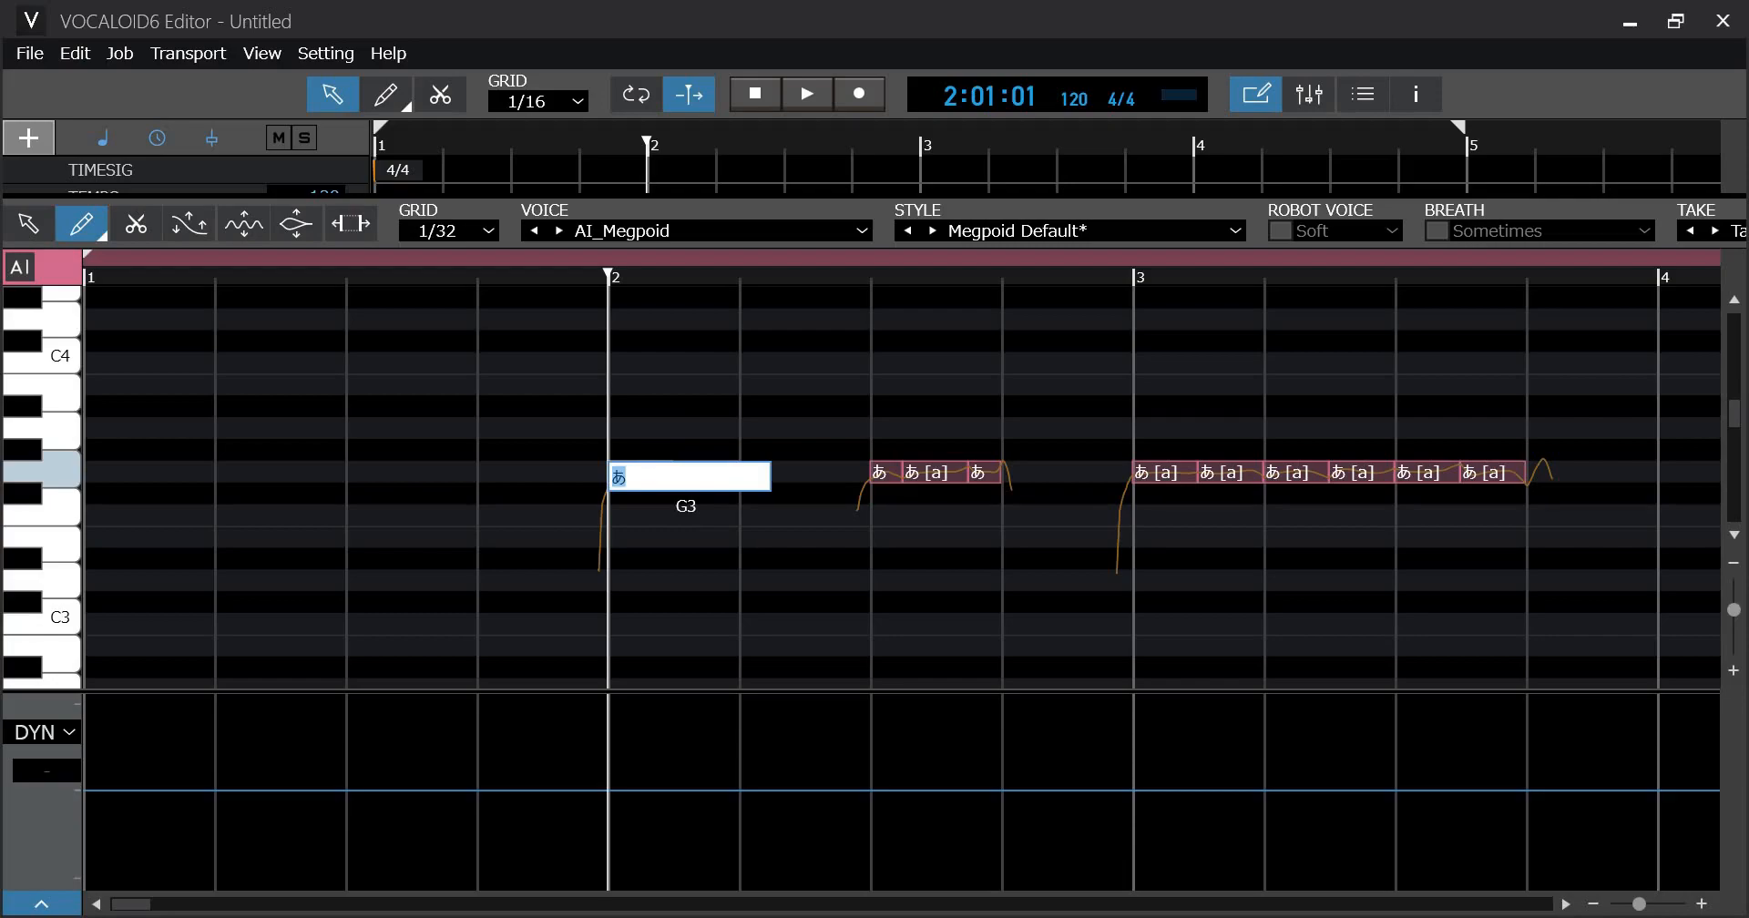
pyautogui.write('de')
pyautogui.press('Down')
pyautogui.press('Down')
pyautogui.press('Down')
pyautogui.press('Down')
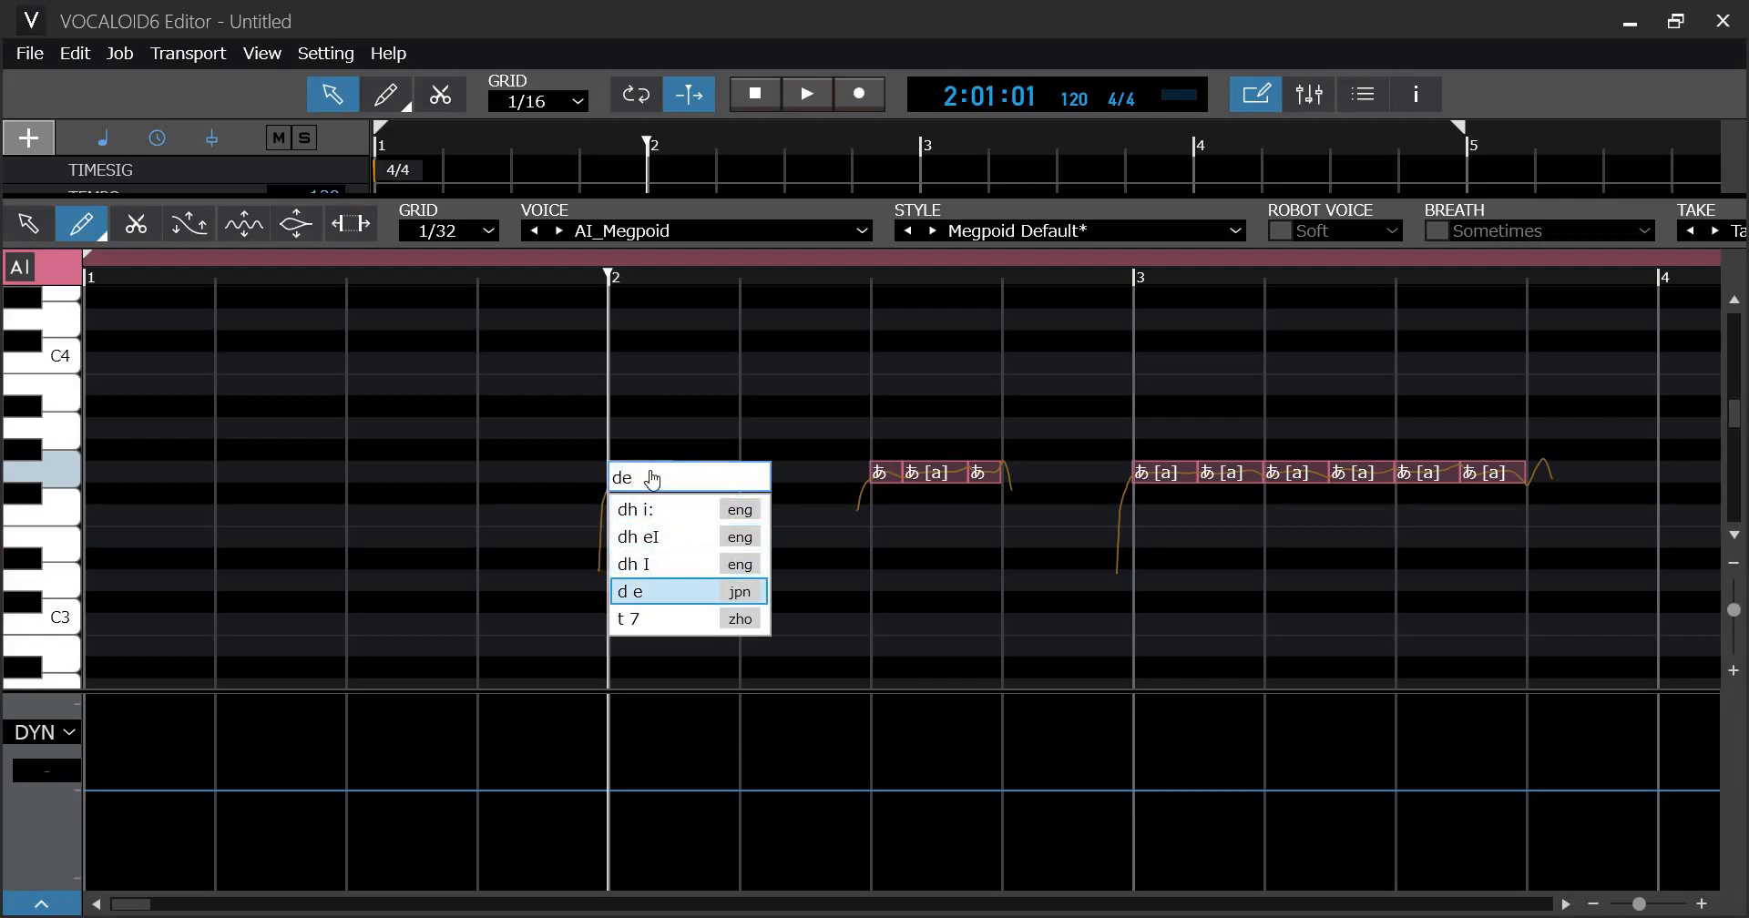
pyautogui.press('Return')
pyautogui.press('Tab')
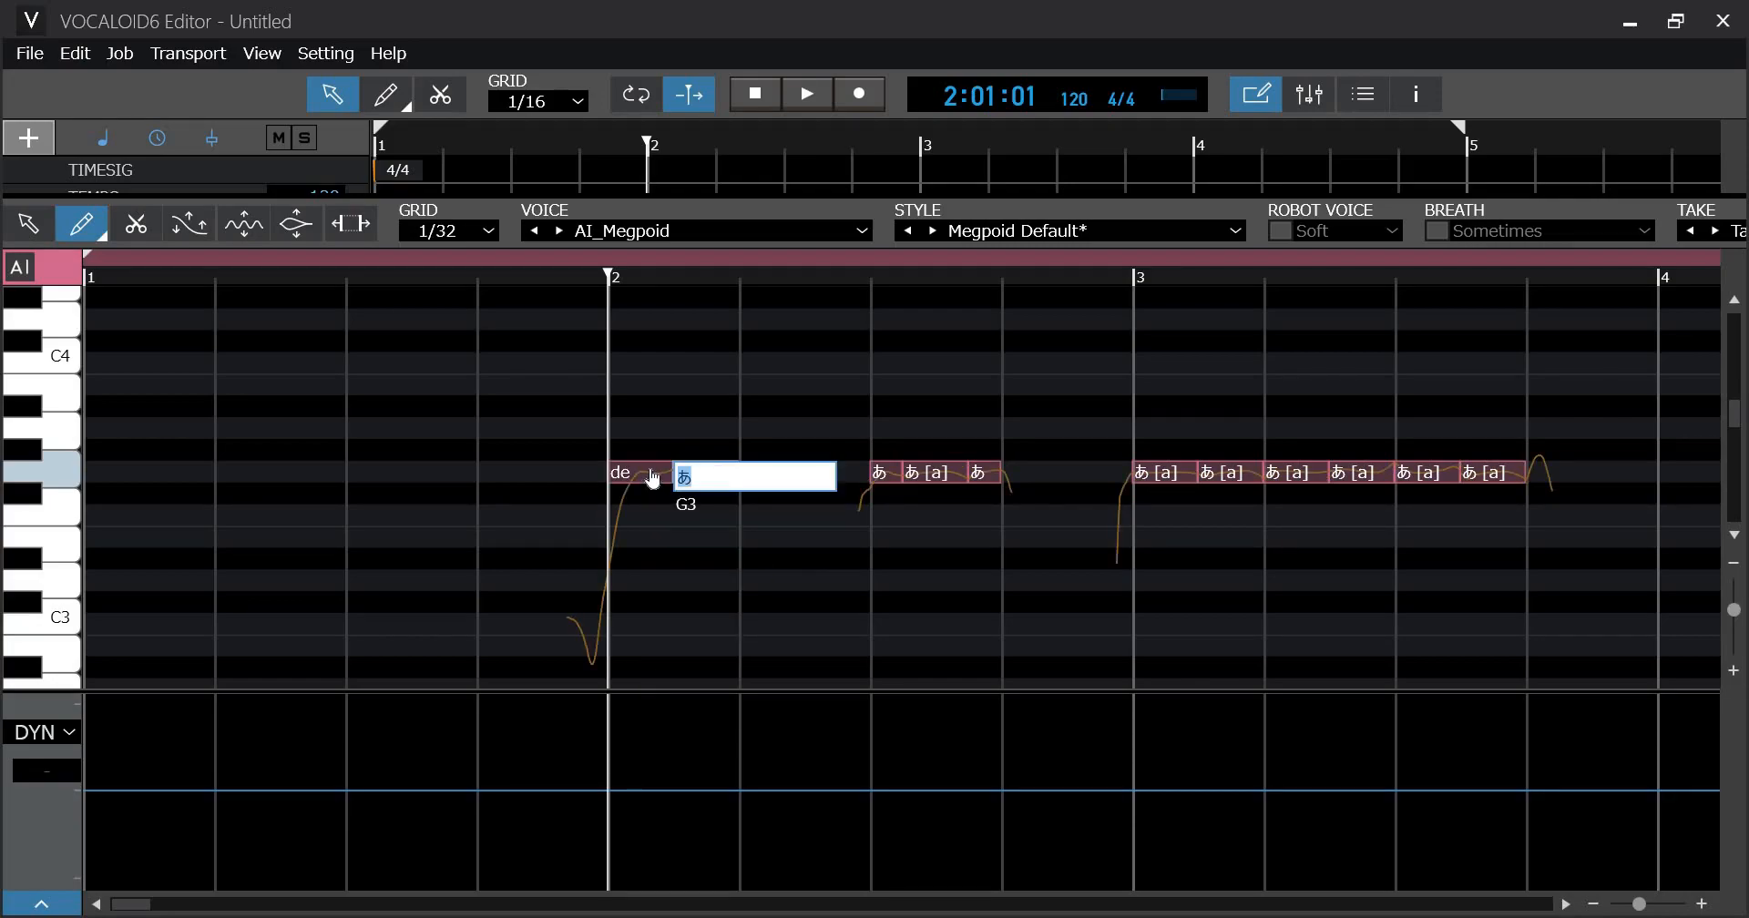
pyautogui.write('su')
pyautogui.press('Down')
pyautogui.press('Down')
pyautogui.press('Down')
pyautogui.press('Return')
pyautogui.press('Tab')
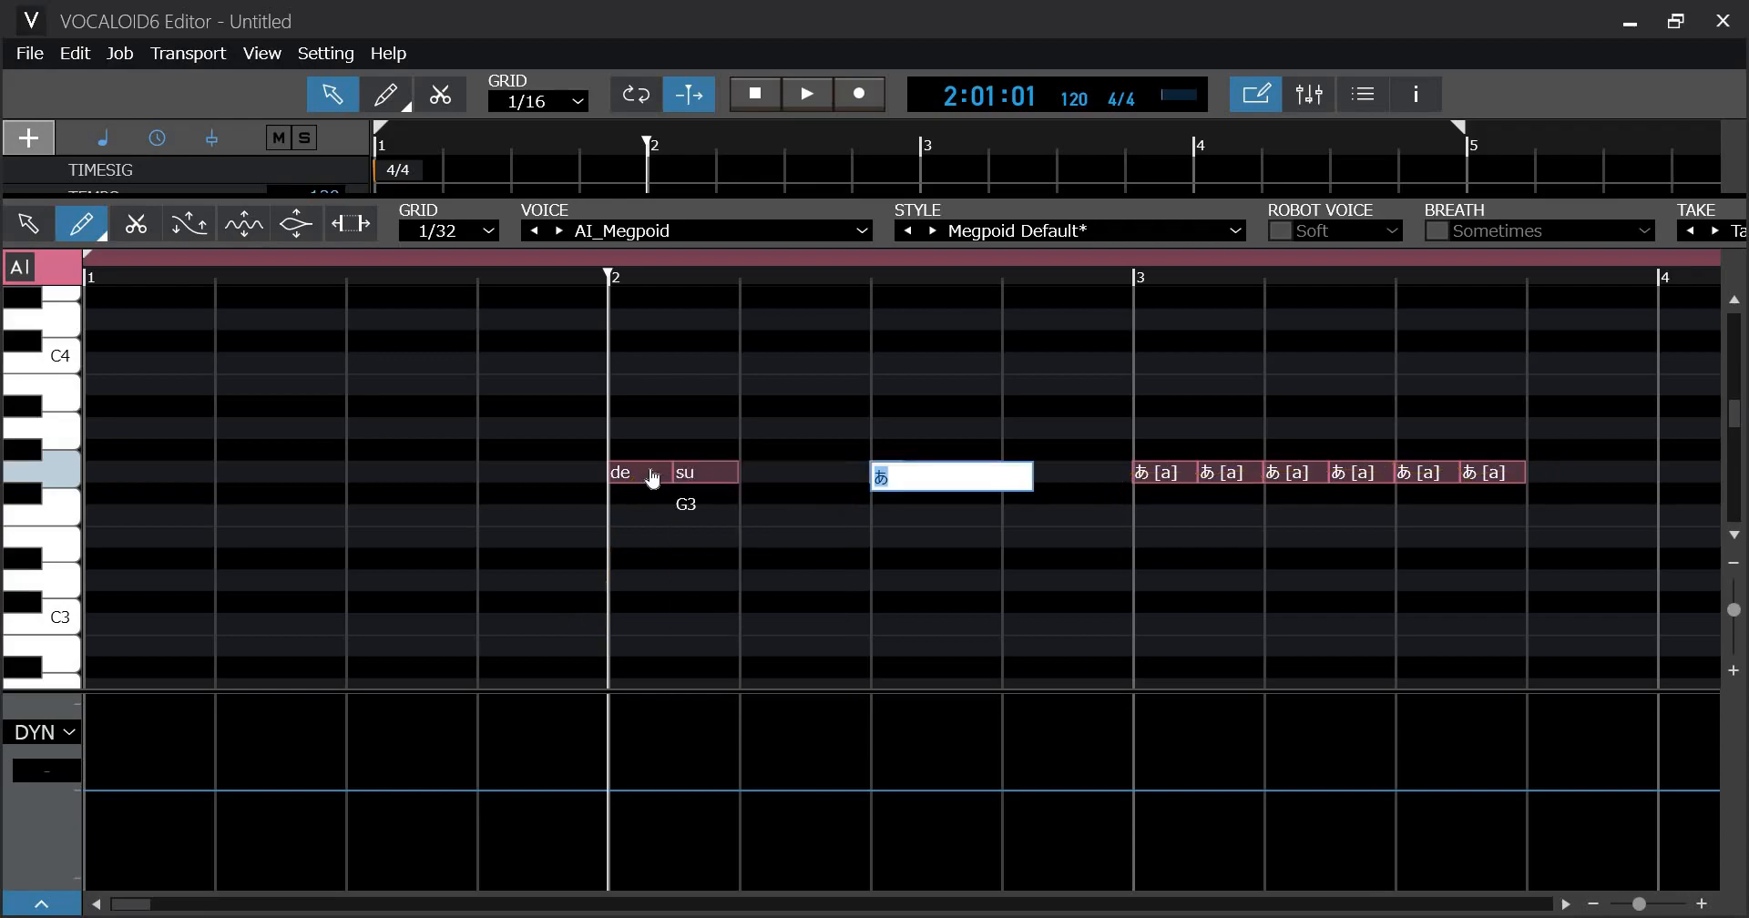
pyautogui.write('su')
pyautogui.press('Down')
pyautogui.press('Return')
pyautogui.press('Tab')
pyautogui.write('ko')
pyautogui.press('Down')
pyautogui.press('Down')
pyautogui.press('Return')
pyautogui.press('Tab')
pyautogui.write('shi')
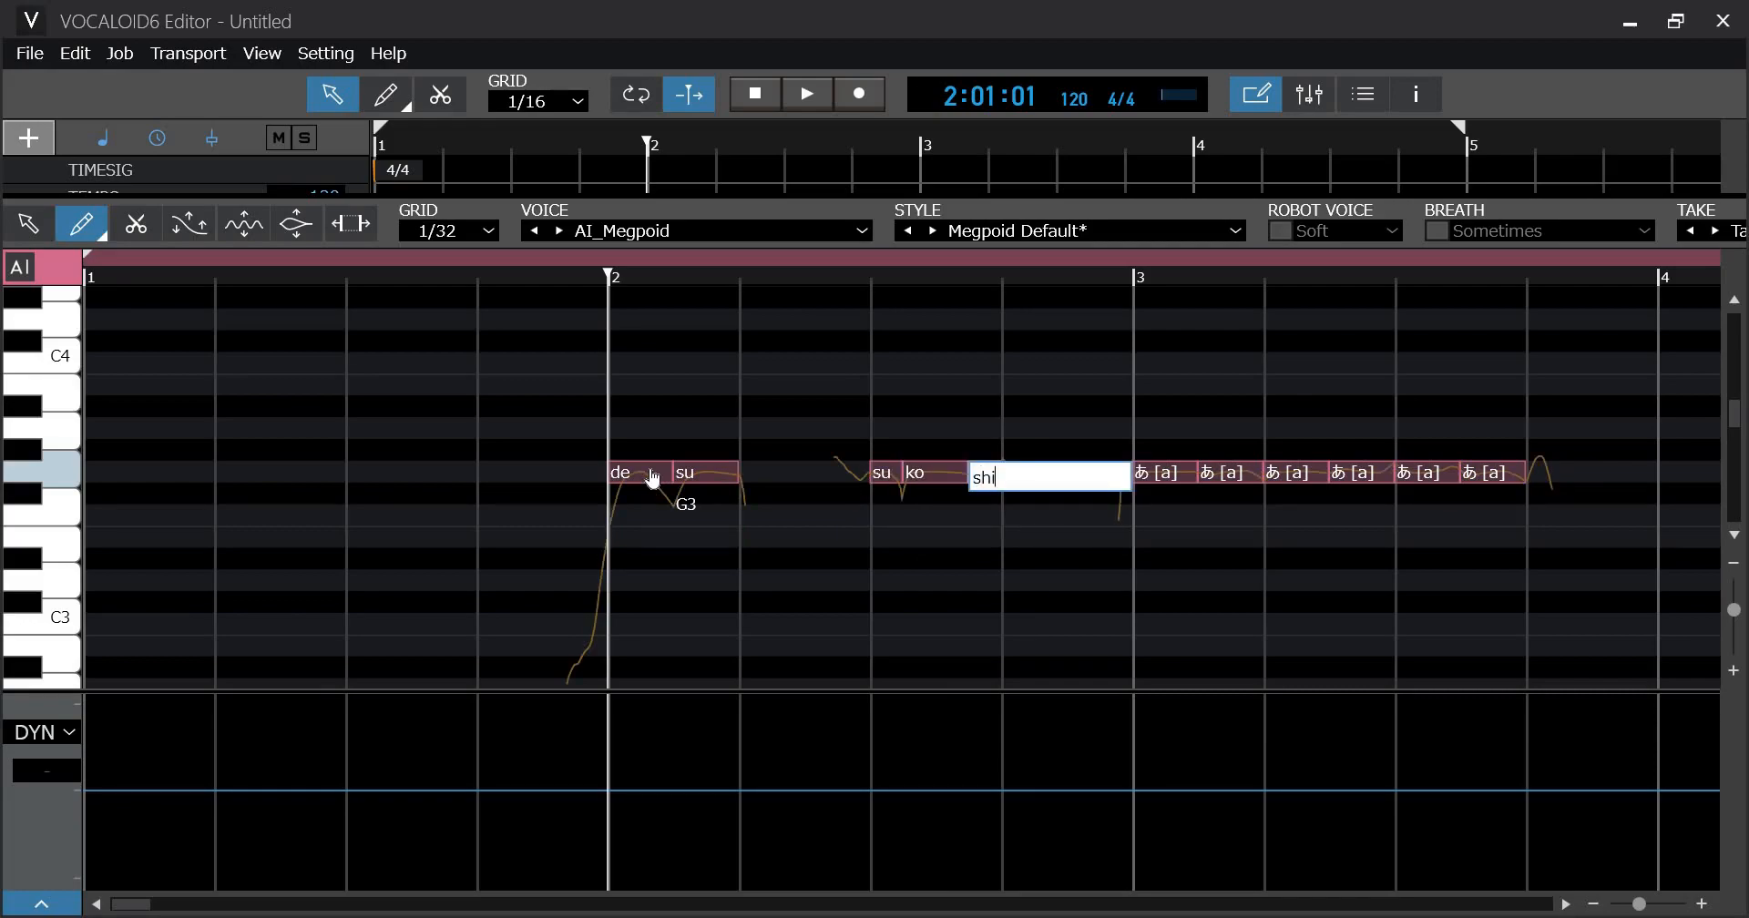
pyautogui.press('Down')
pyautogui.press('Down')
pyautogui.press('Return')
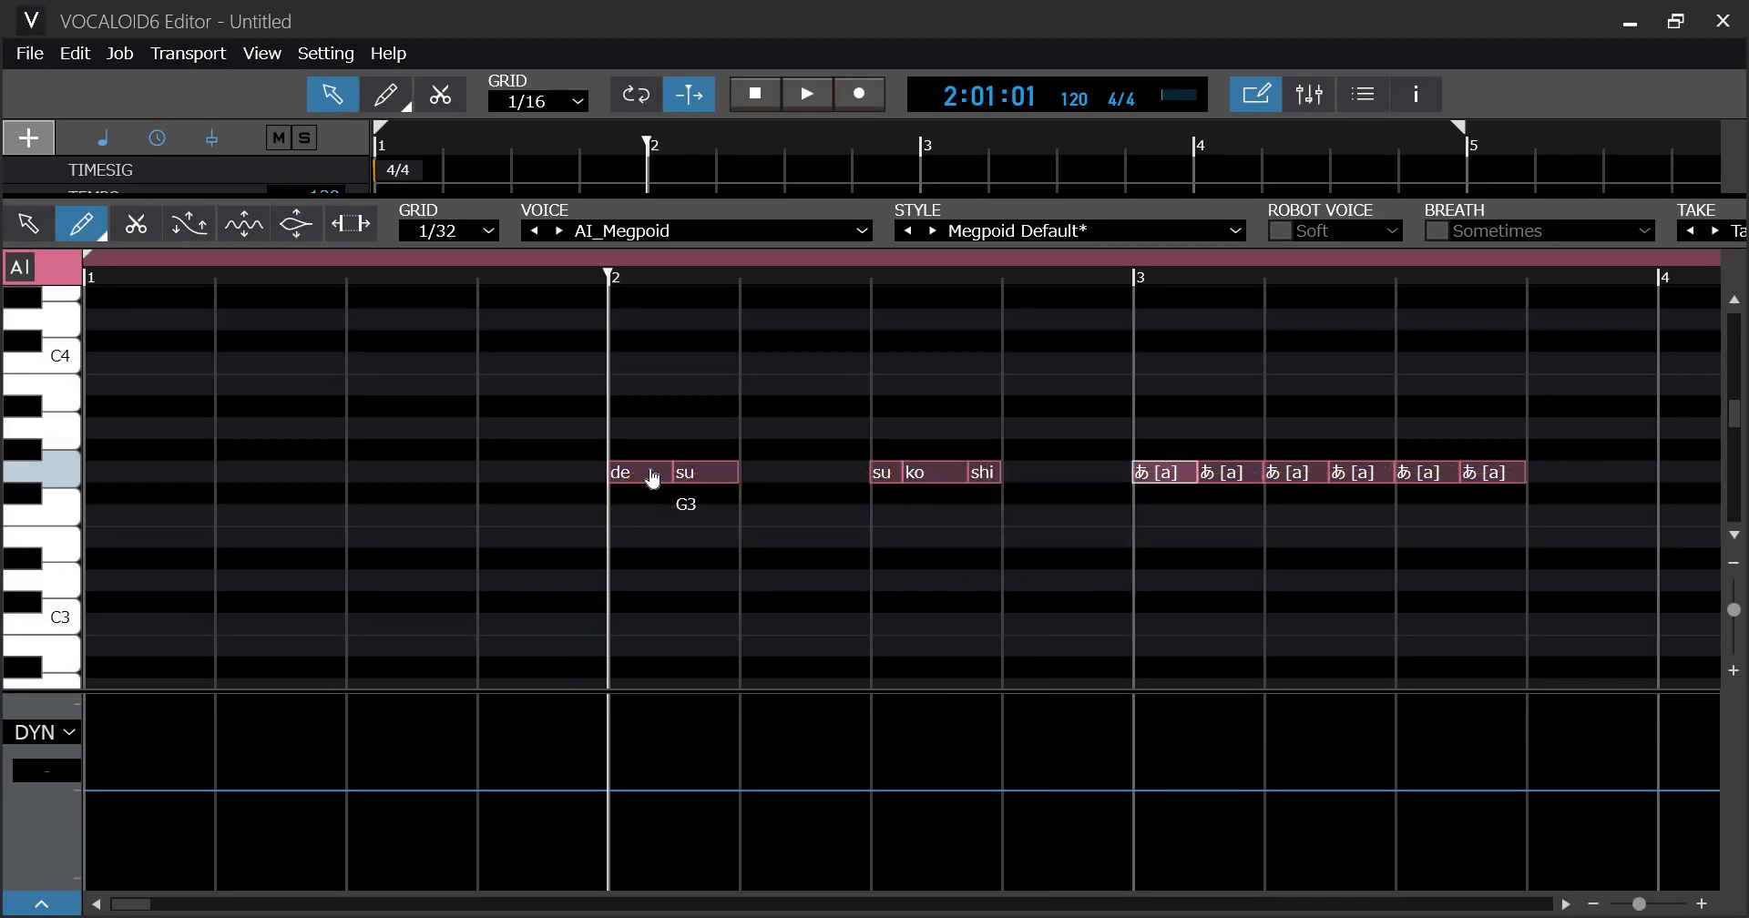
# Enter the lyrics fa, n, ta, su, ti and ku on the measure-3 notes, picking the Japanese pronunciations.
pyautogui.press('Tab')
pyautogui.write('fa')
pyautogui.press('Down')
pyautogui.press('Down')
pyautogui.press('Down')
pyautogui.press('Return')
pyautogui.press('Tab')
pyautogui.write('n')
pyautogui.press('Down')
pyautogui.press('Down')
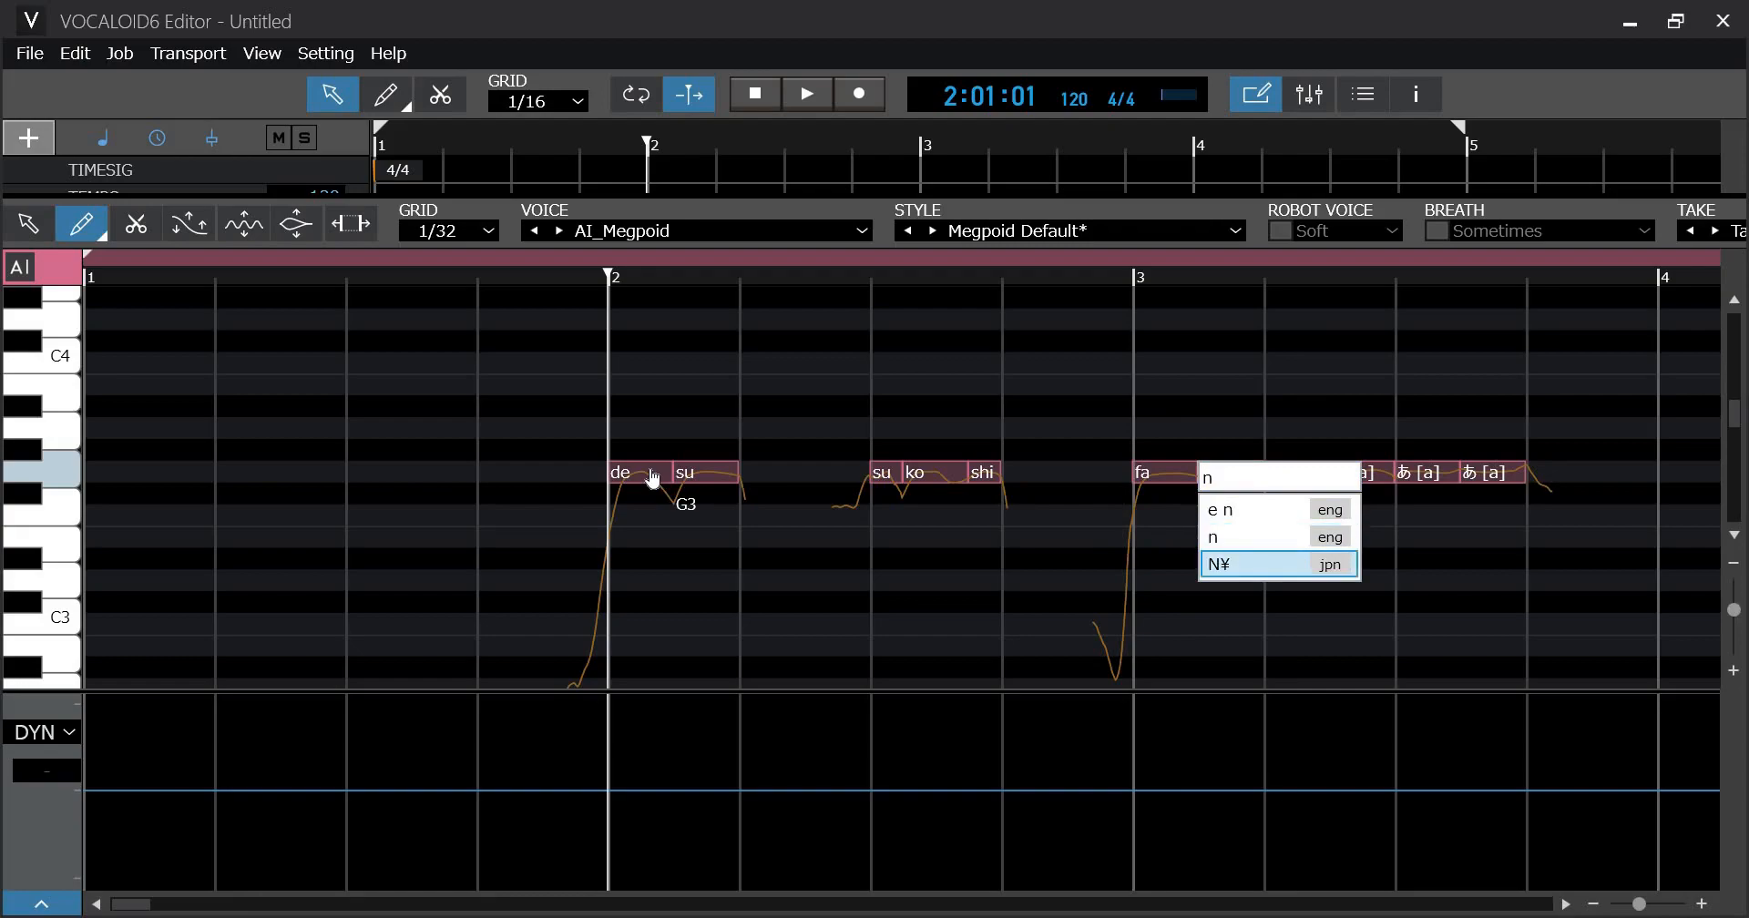
pyautogui.press('Return')
pyautogui.press('Tab')
pyautogui.write('ta')
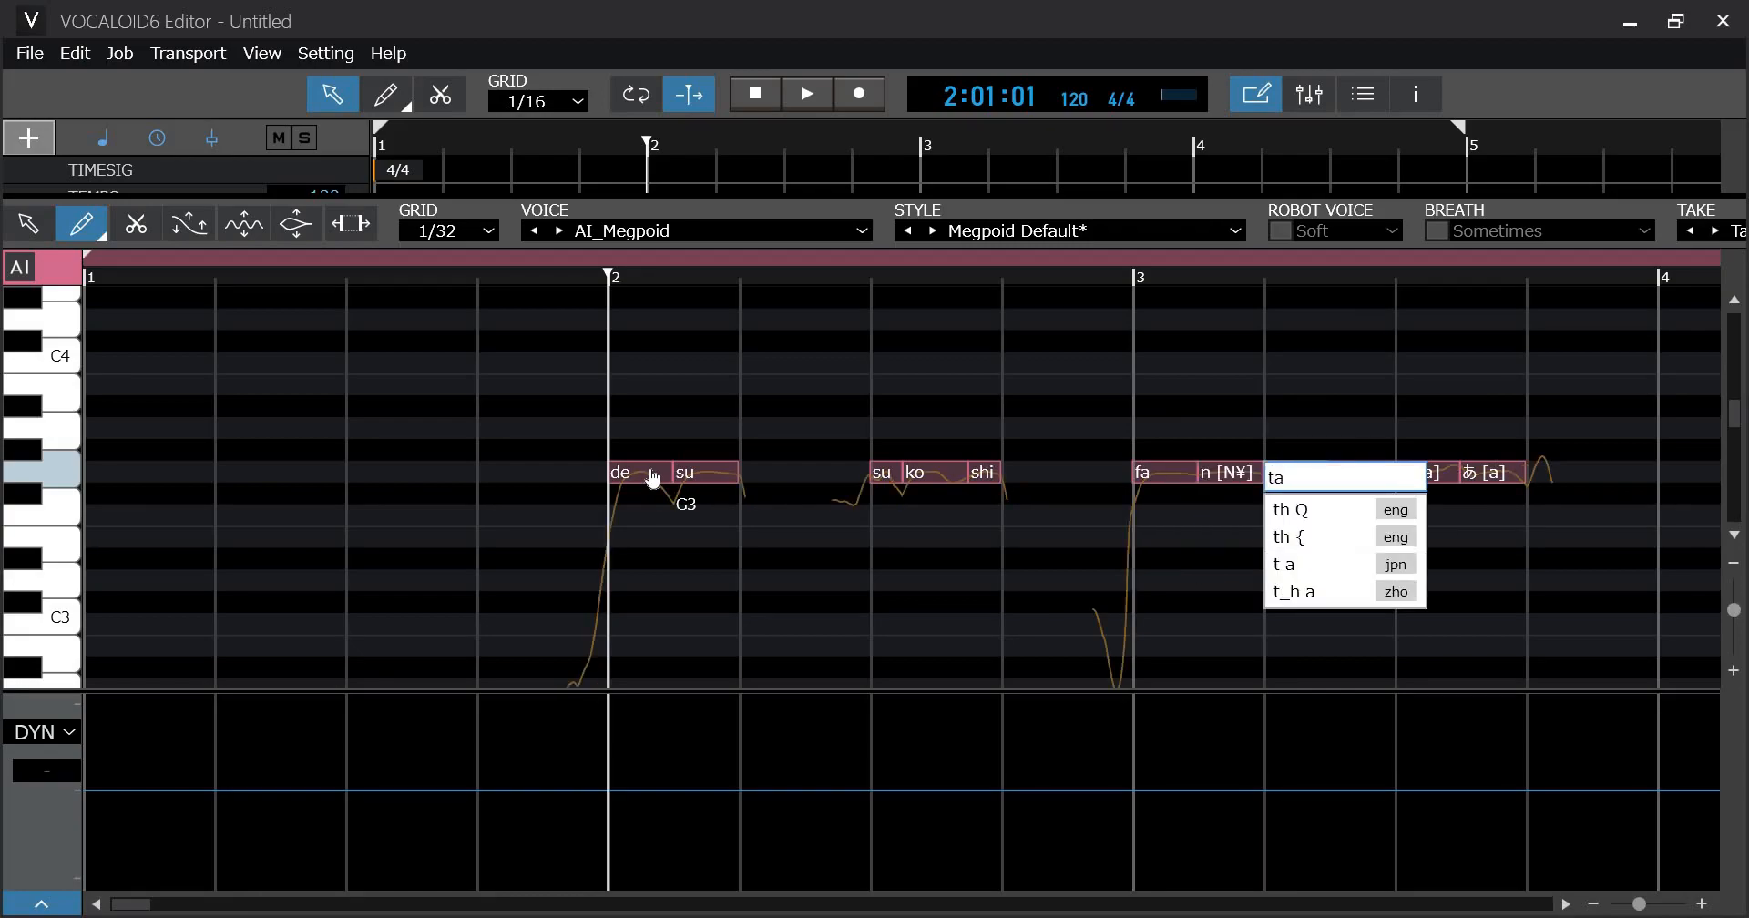
pyautogui.press('Return')
pyautogui.press('Tab')
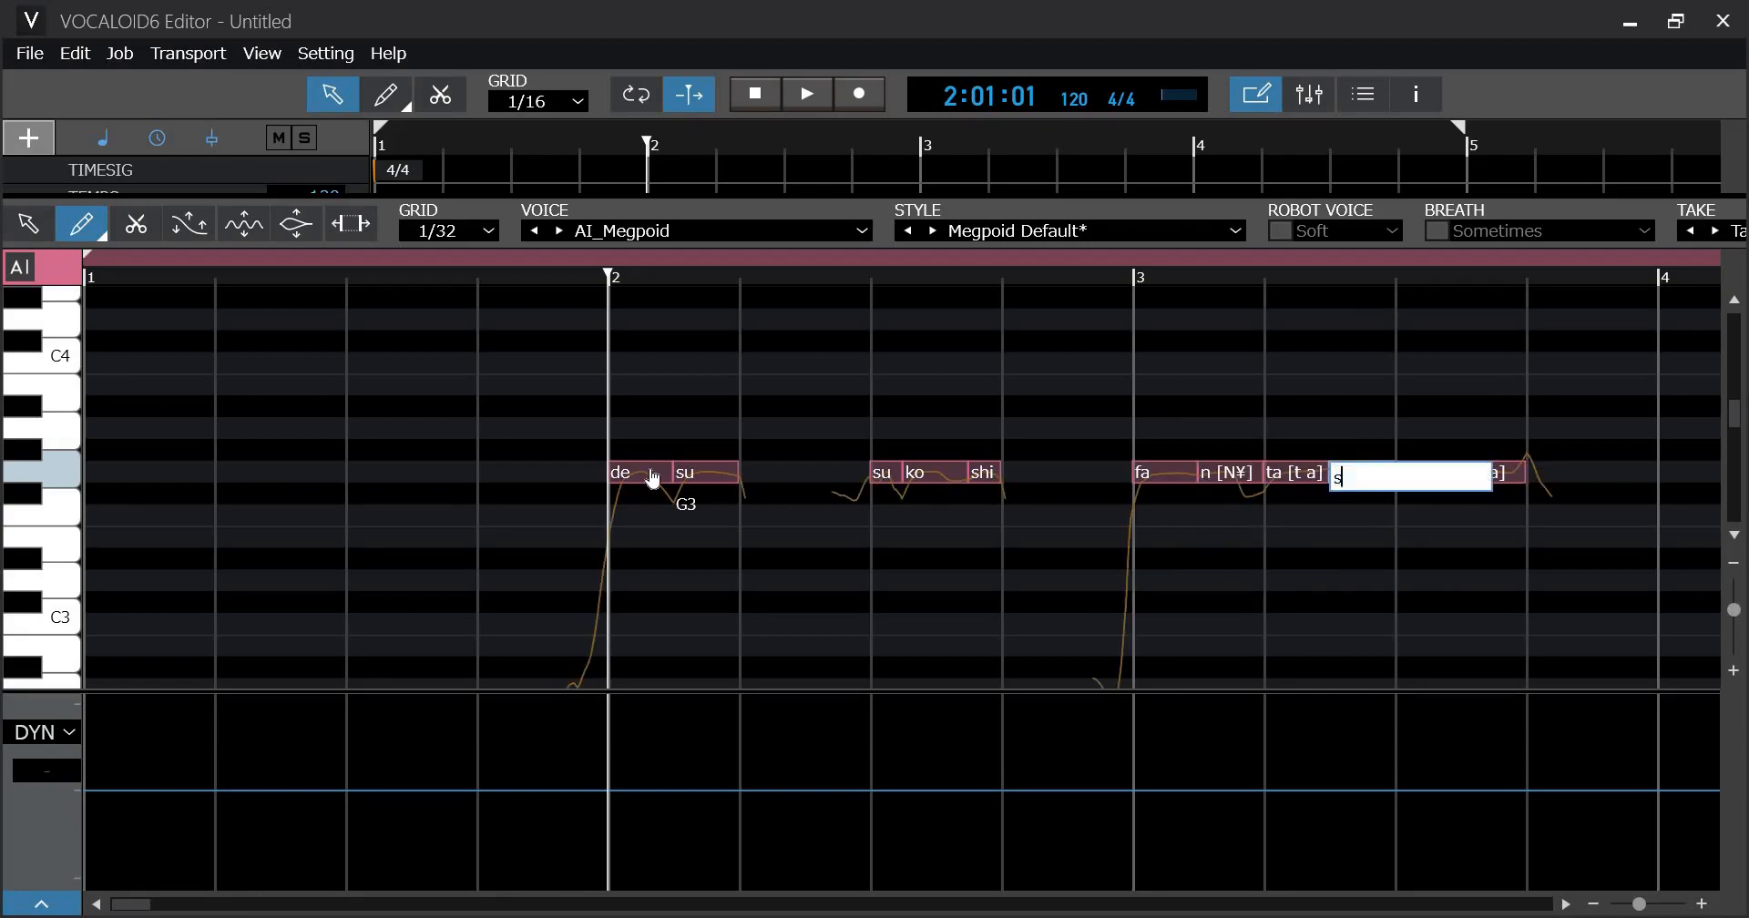
pyautogui.write('su')
pyautogui.press('Down')
pyautogui.press('Down')
pyautogui.press('Down')
pyautogui.press('Return')
pyautogui.press('Tab')
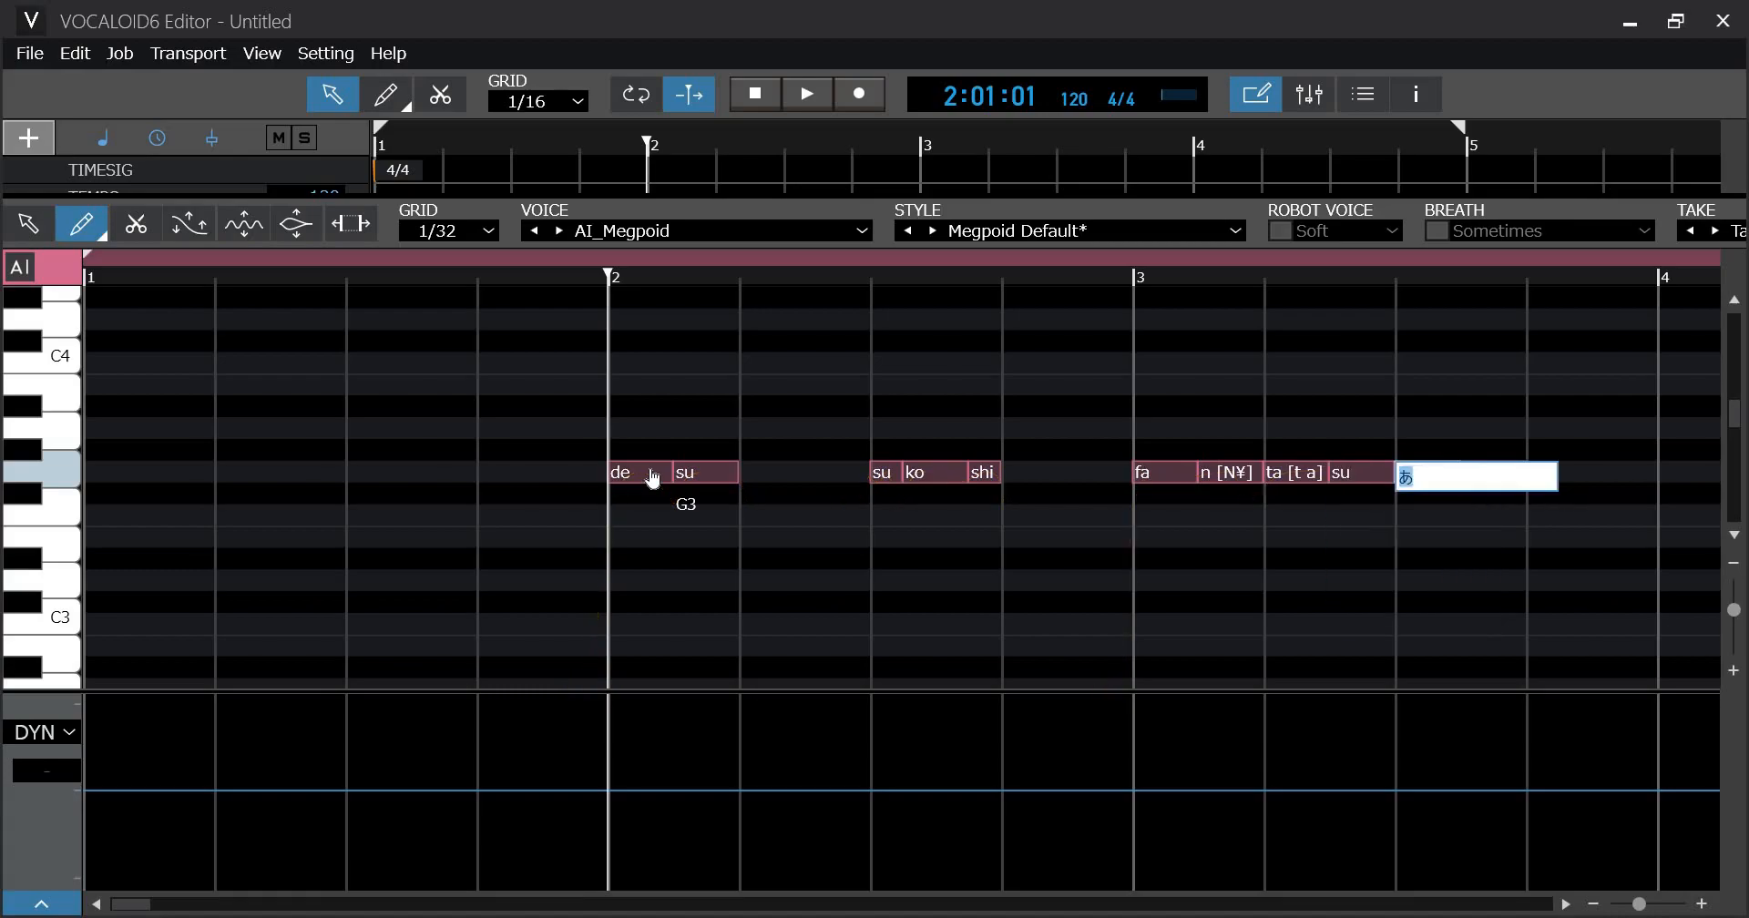
pyautogui.write('ti')
pyautogui.press('Down')
pyautogui.press('Down')
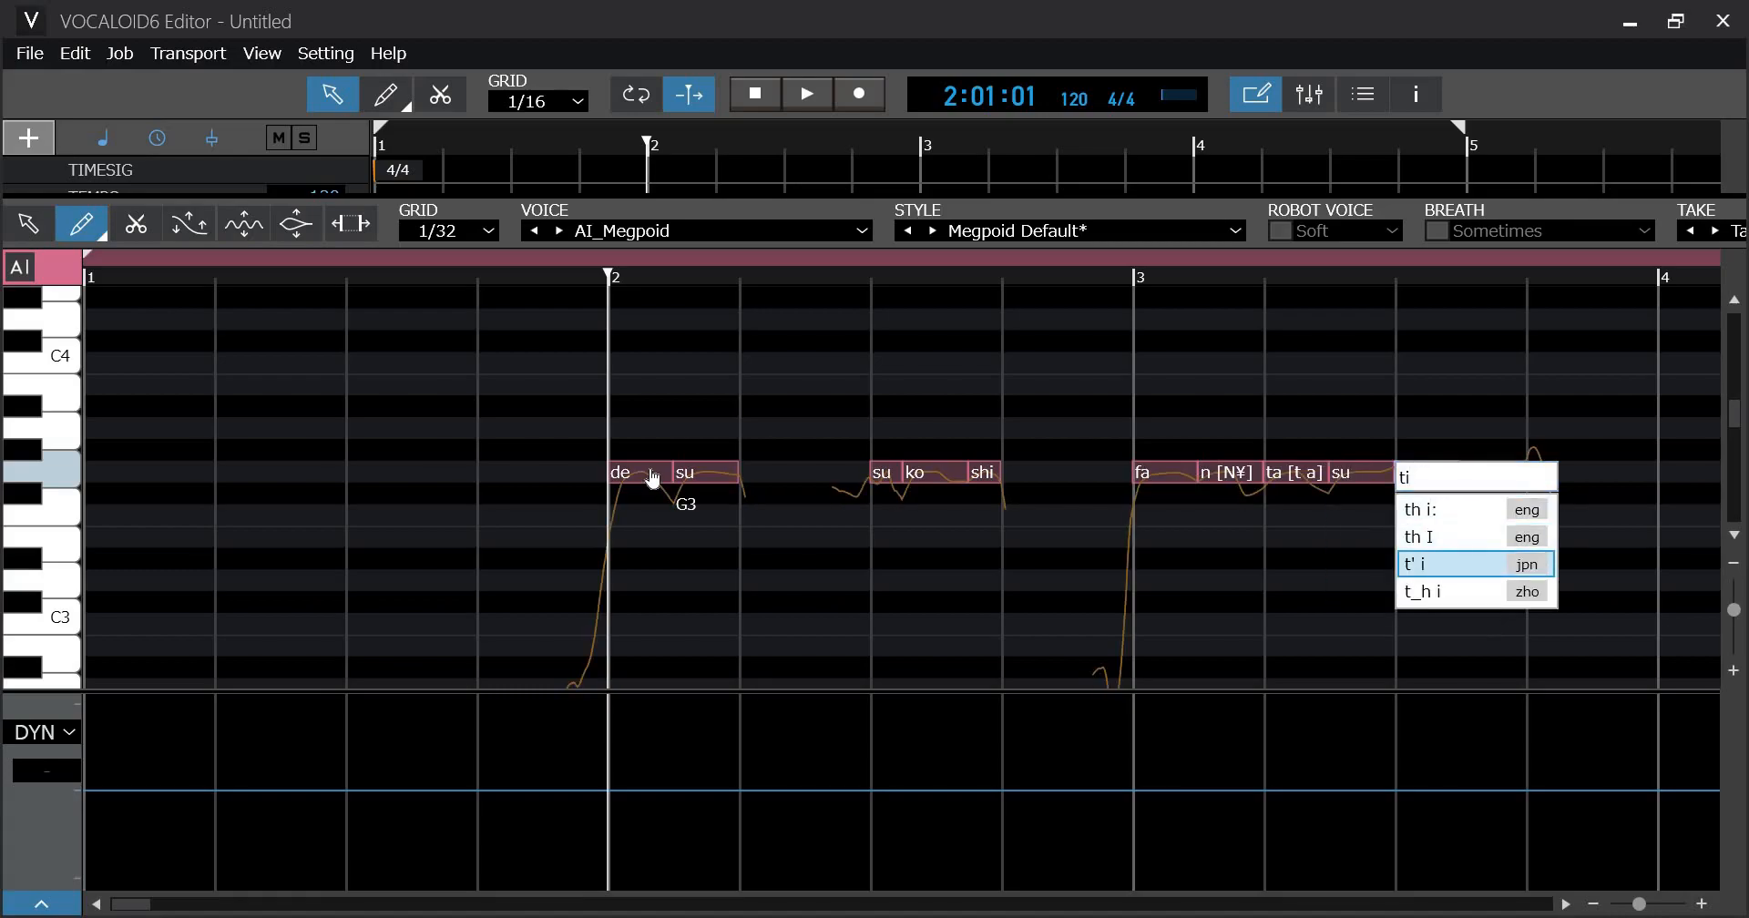
pyautogui.press('Return')
pyautogui.press('Tab')
pyautogui.write('k')
pyautogui.press('Down')
pyautogui.press('Down')
pyautogui.press('Down')
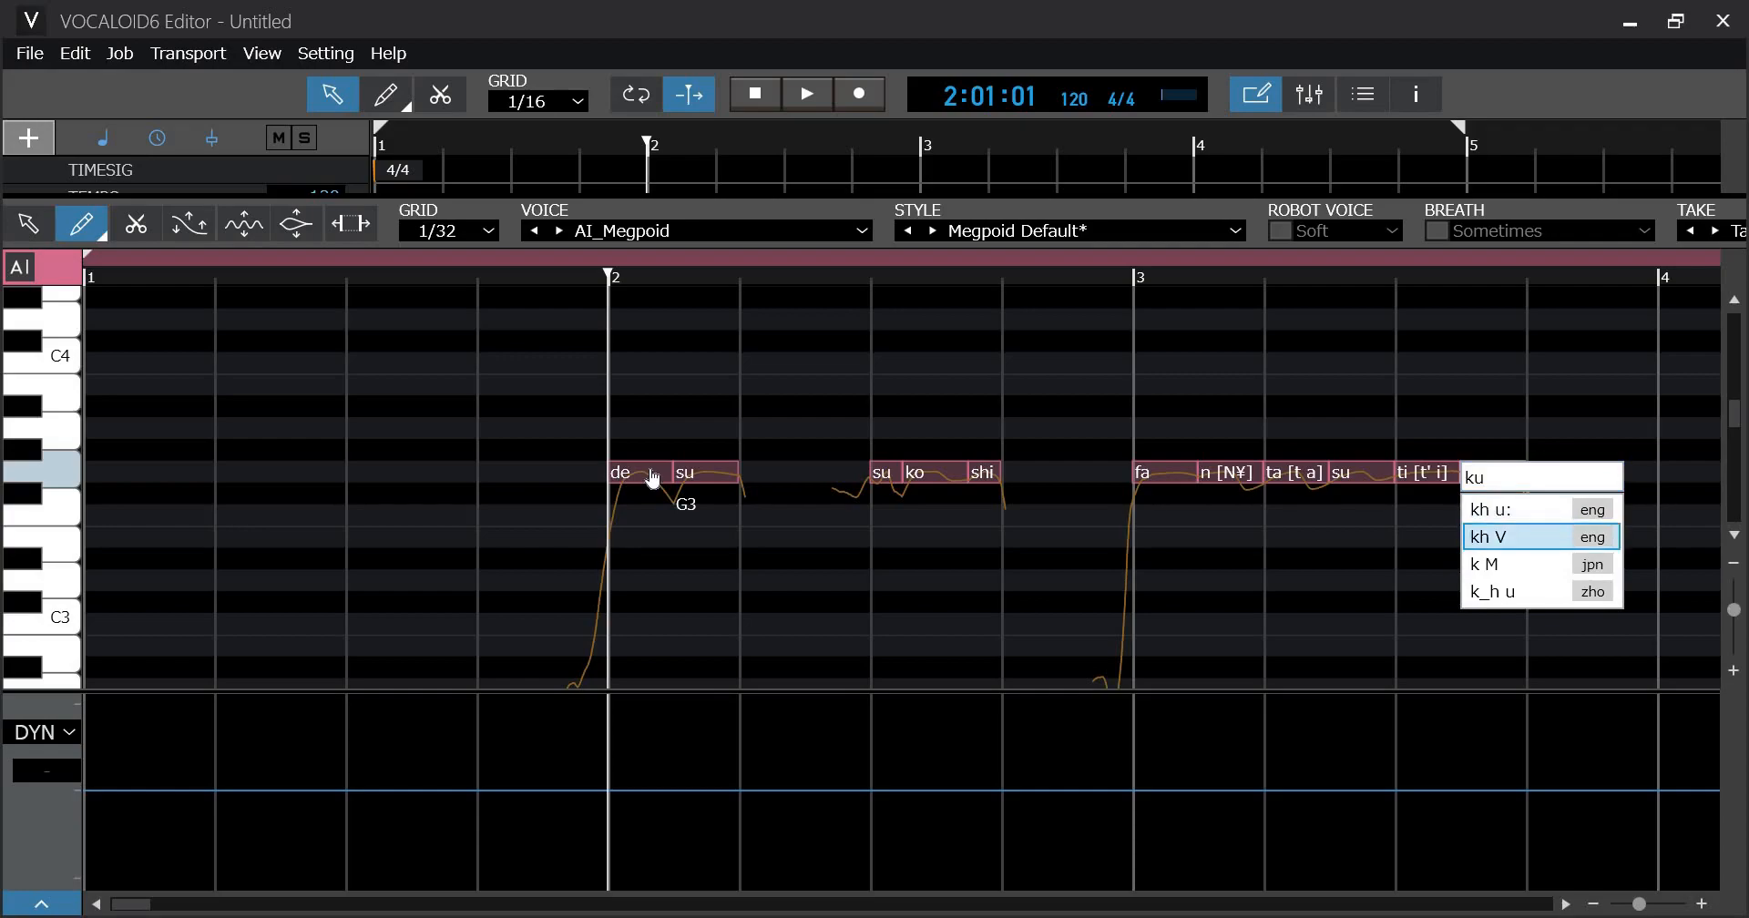
pyautogui.press('Return')
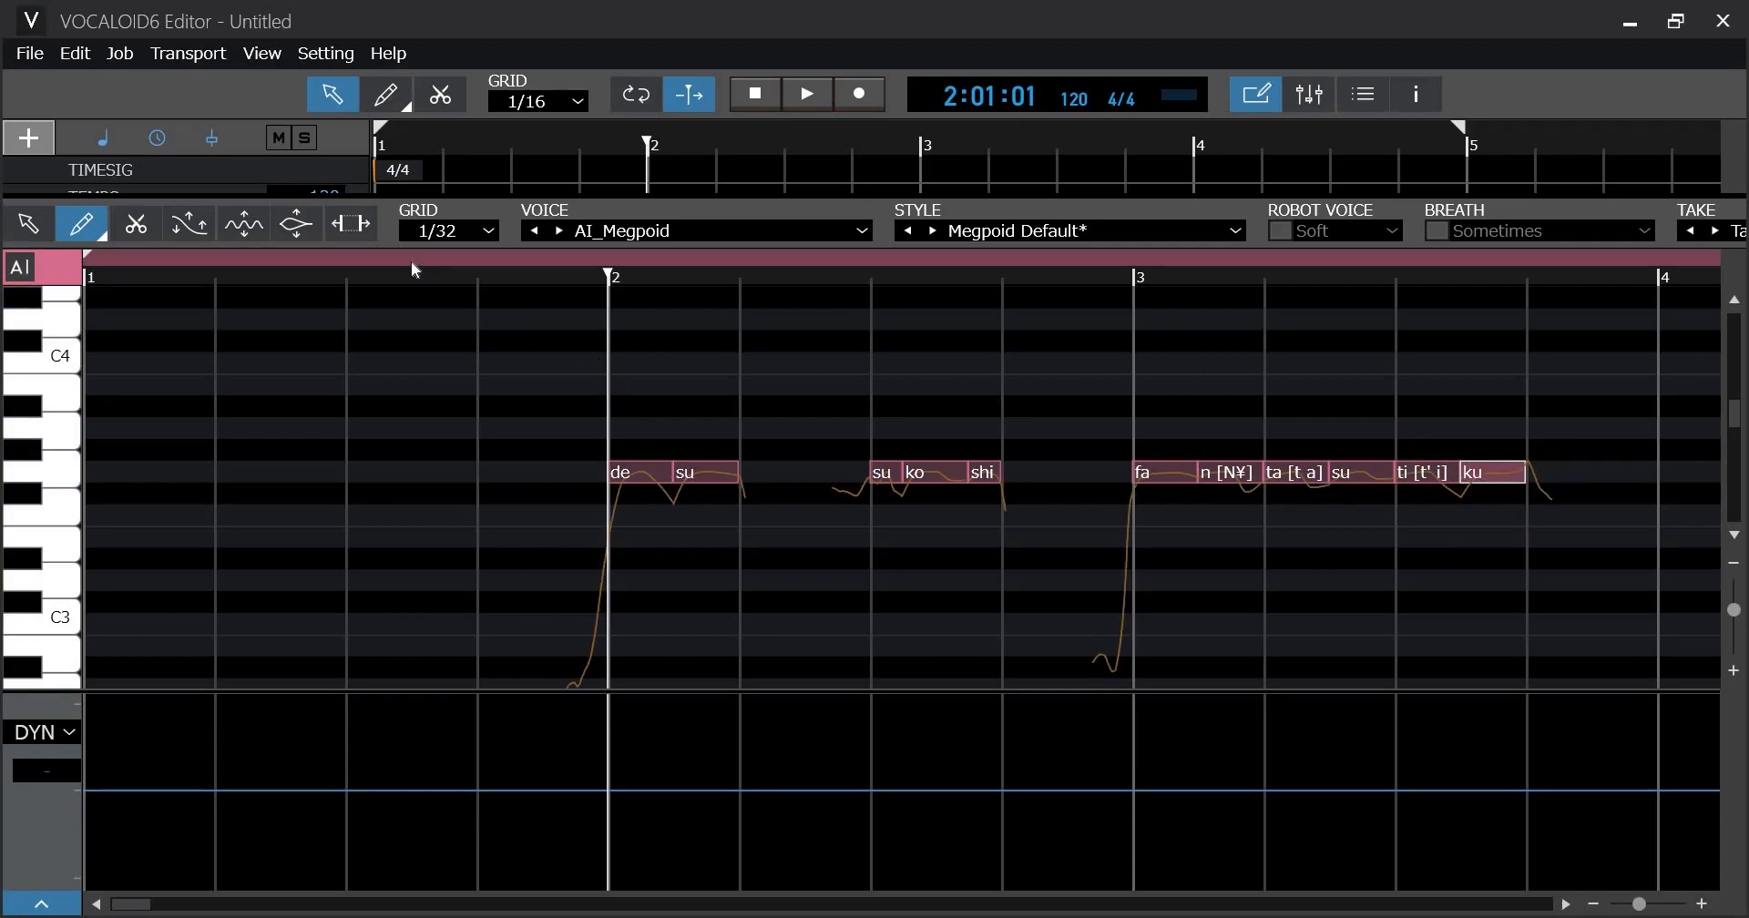
# Play the phrase from measure 1 and switch the note labels to show phonemes.
pyautogui.click(411, 261)
pyautogui.press('space')
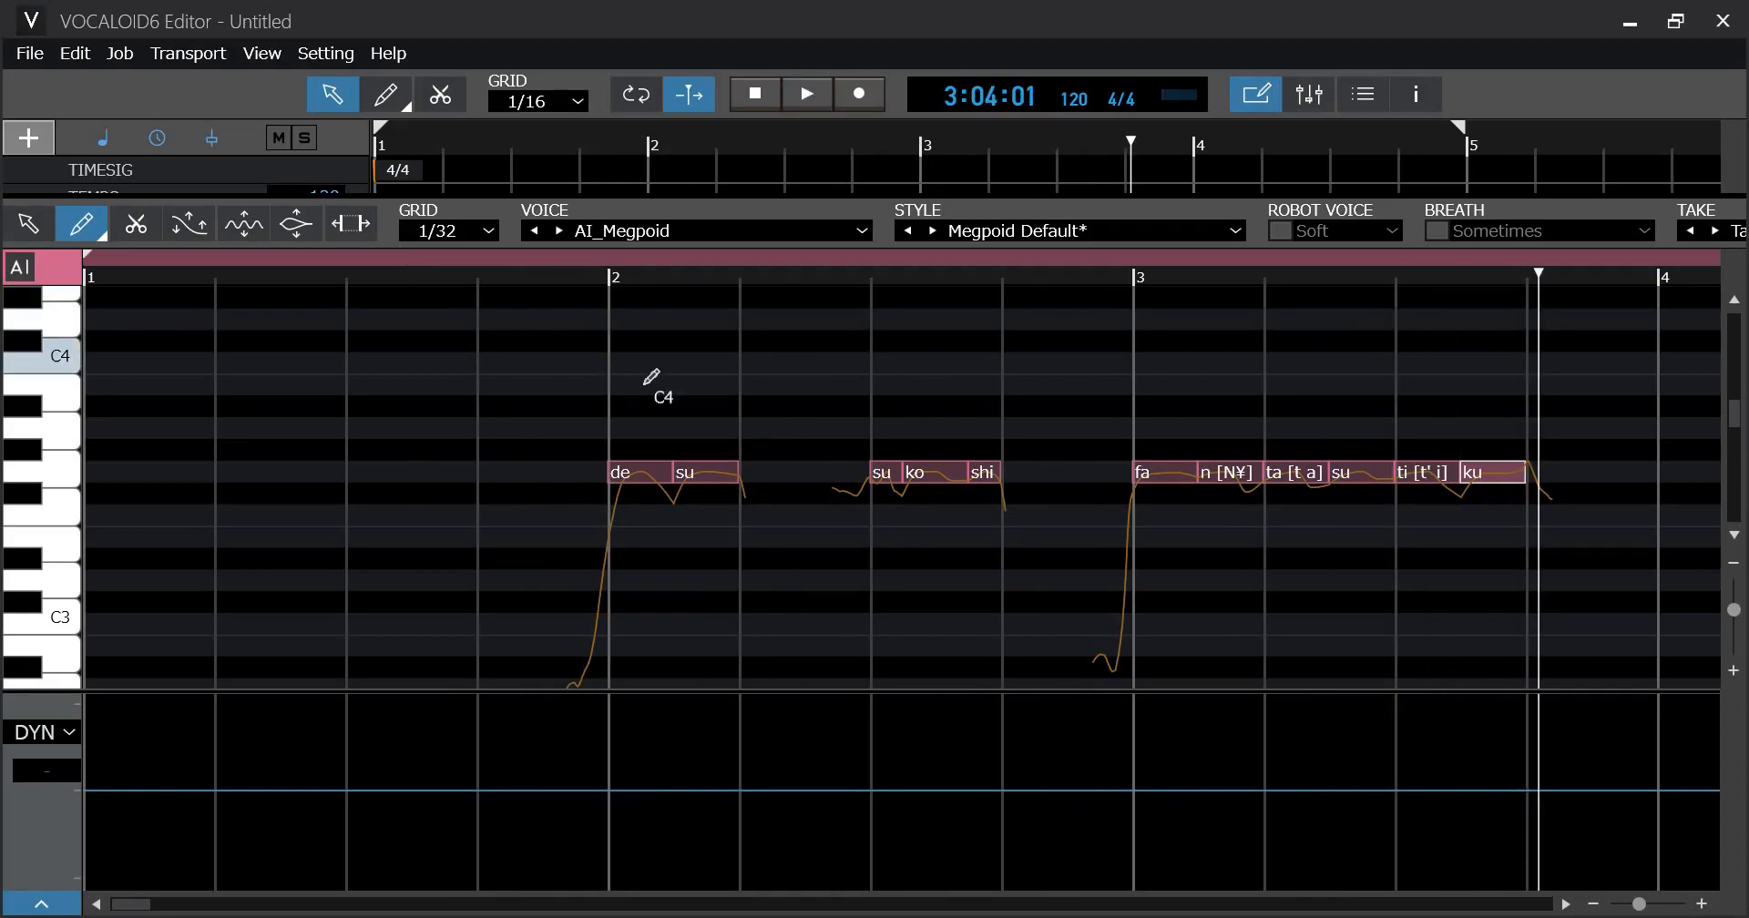
pyautogui.hotkey('alt', 'Down')
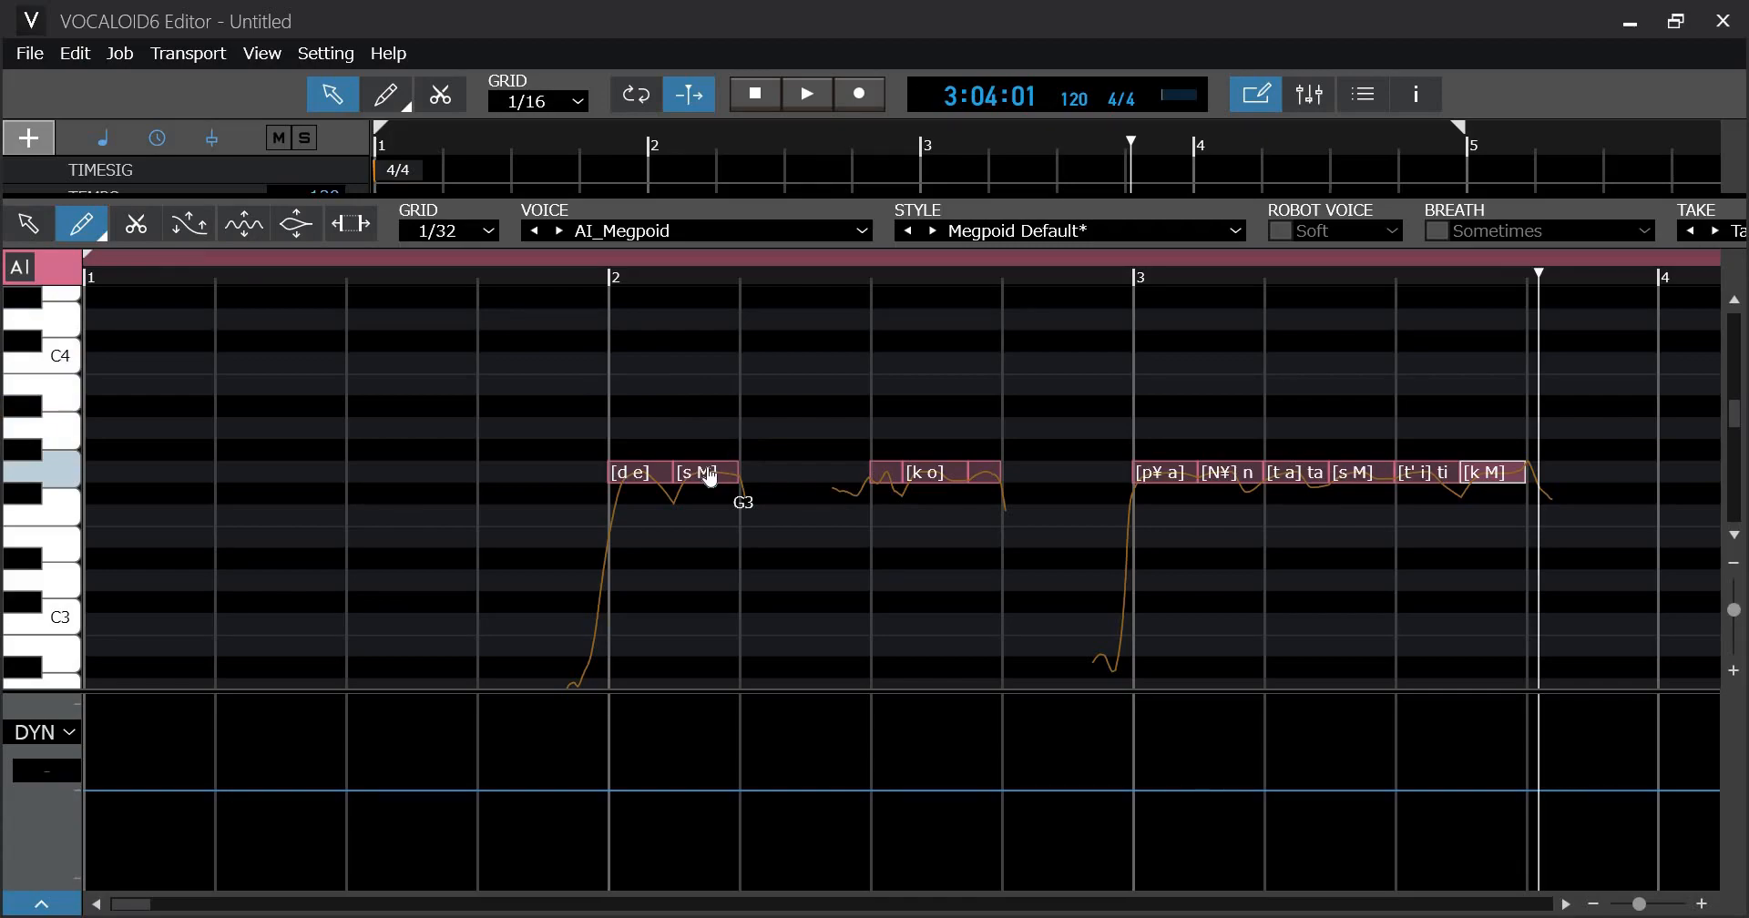
# Trim the phonemes of both su notes and the shi note in measure 2 to their consonants s, s and S.
pyautogui.doubleClick(709, 477)
pyautogui.press('End')
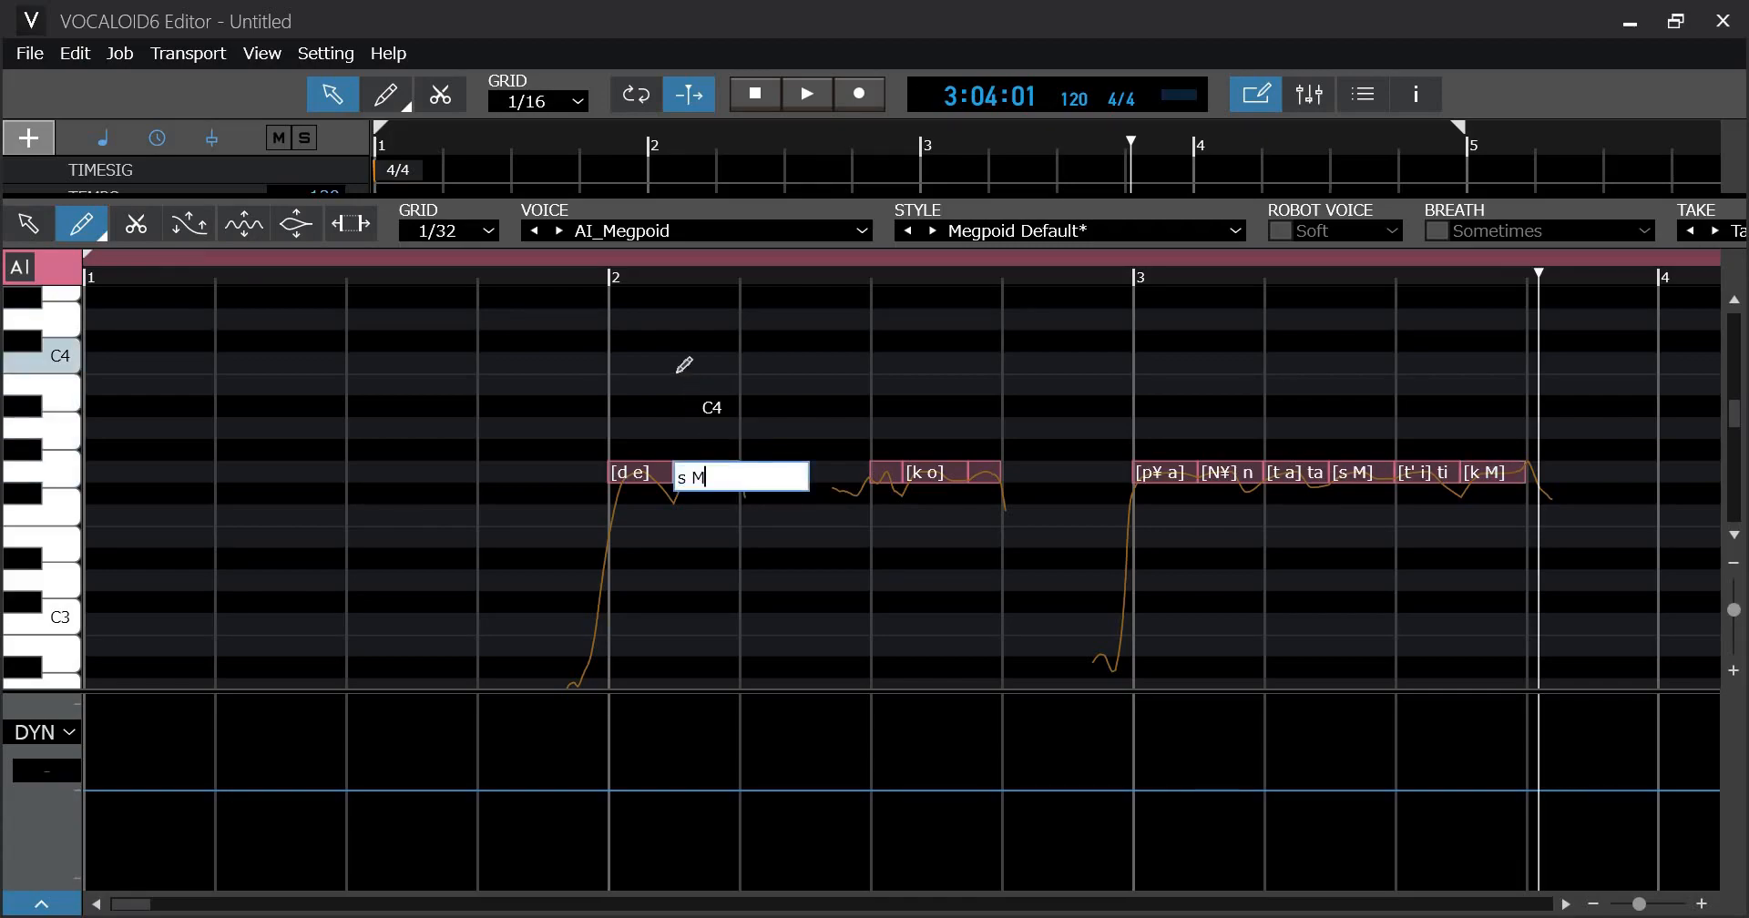
pyautogui.press('BackSpace')
pyautogui.press('BackSpace')
pyautogui.press('Return')
pyautogui.doubleClick(882, 475)
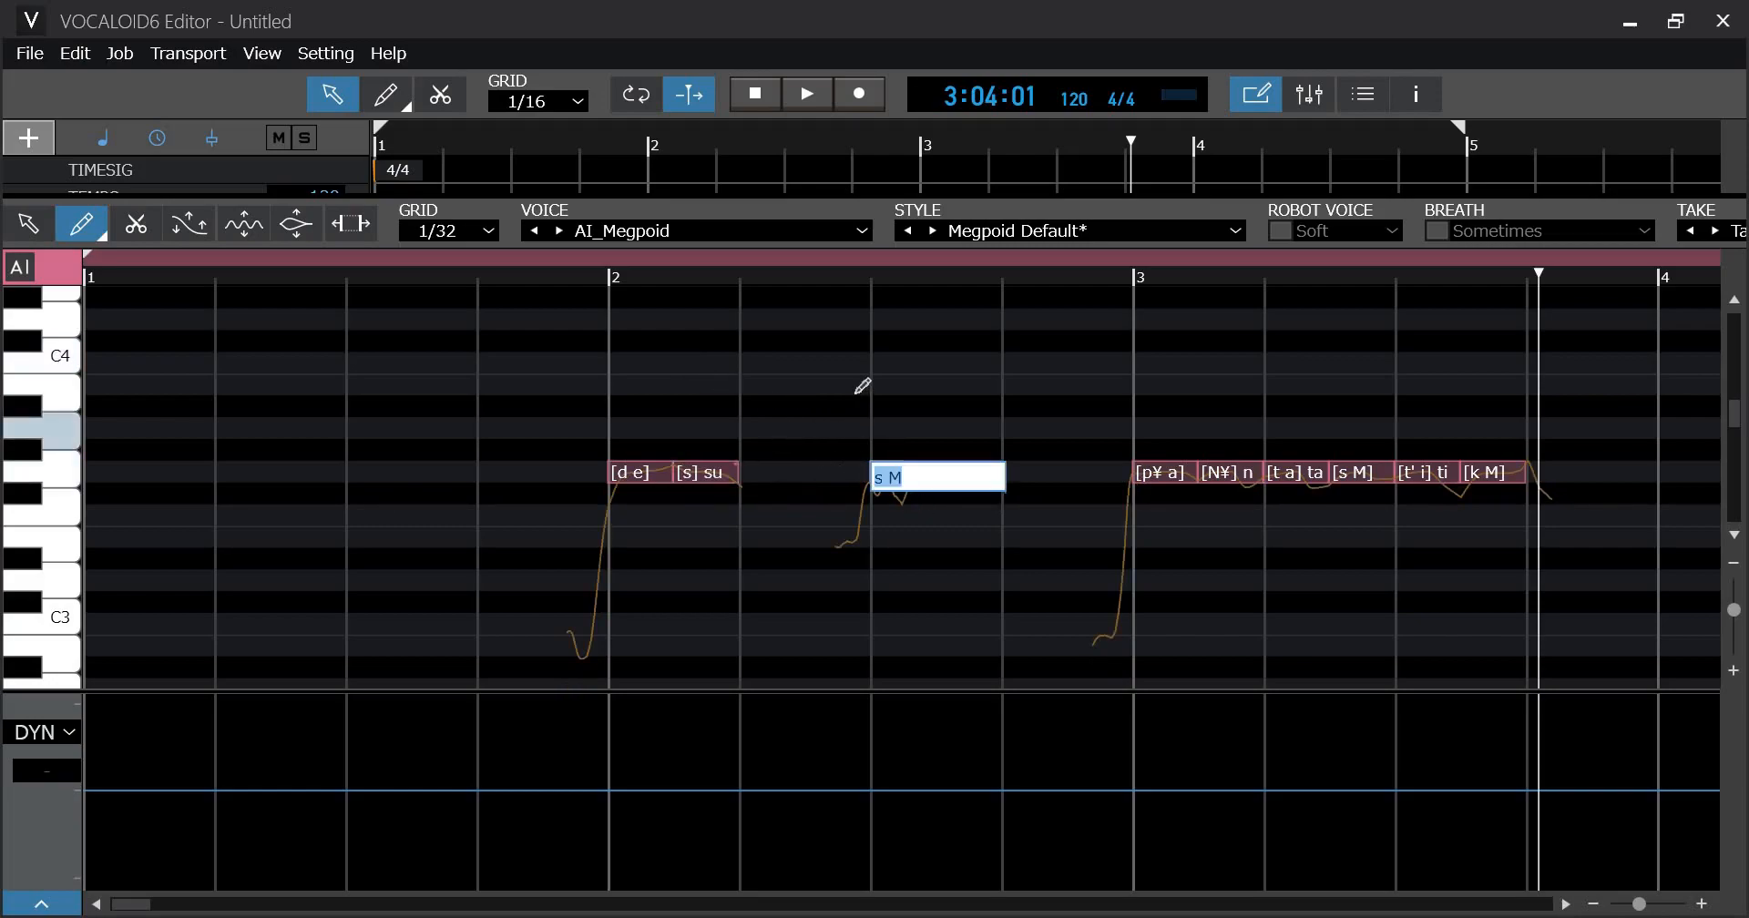
pyautogui.press('End')
pyautogui.press('BackSpace')
pyautogui.press('BackSpace')
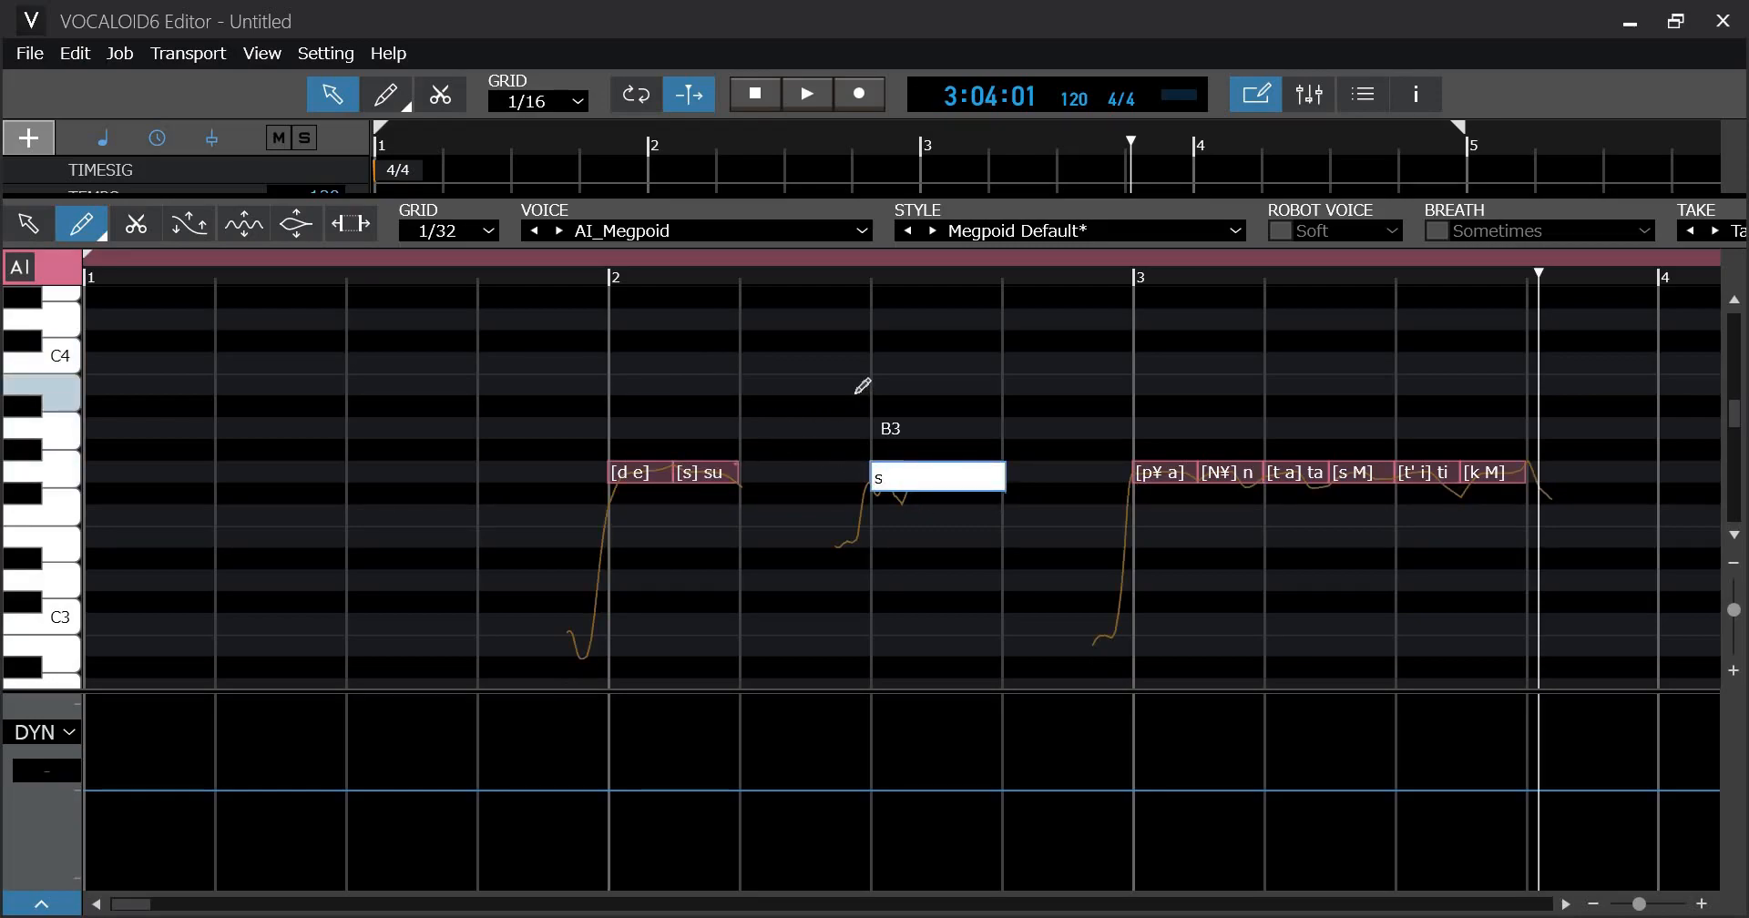
pyautogui.press('Tab')
# Trim the phonemes of the su and ku notes in measure 3 to their consonants s and k.
pyautogui.press('Tab')
pyautogui.press('End')
pyautogui.press('BackSpace')
pyautogui.press('BackSpace')
pyautogui.press('Tab')
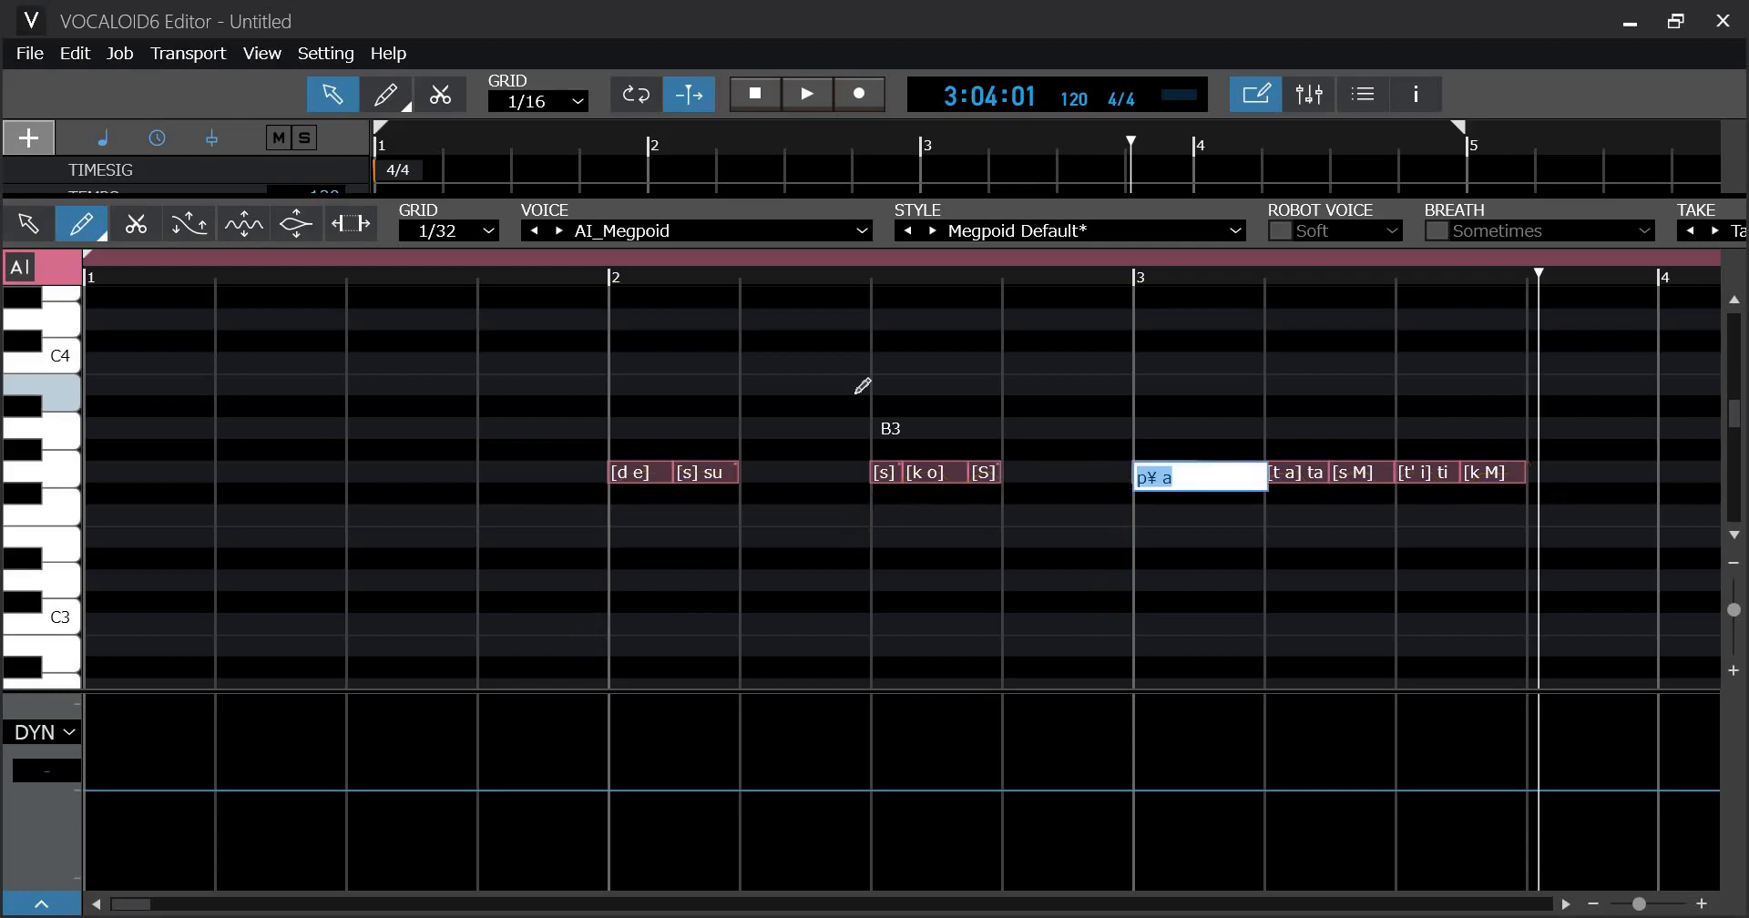
pyautogui.press('Tab')
pyautogui.press('Tab')
pyautogui.press('Tab')
pyautogui.press('End')
pyautogui.press('BackSpace')
pyautogui.press('BackSpace')
pyautogui.press('Tab')
pyautogui.press('Tab')
pyautogui.press('End')
pyautogui.press('BackSpace')
pyautogui.press('BackSpace')
pyautogui.press('Return')
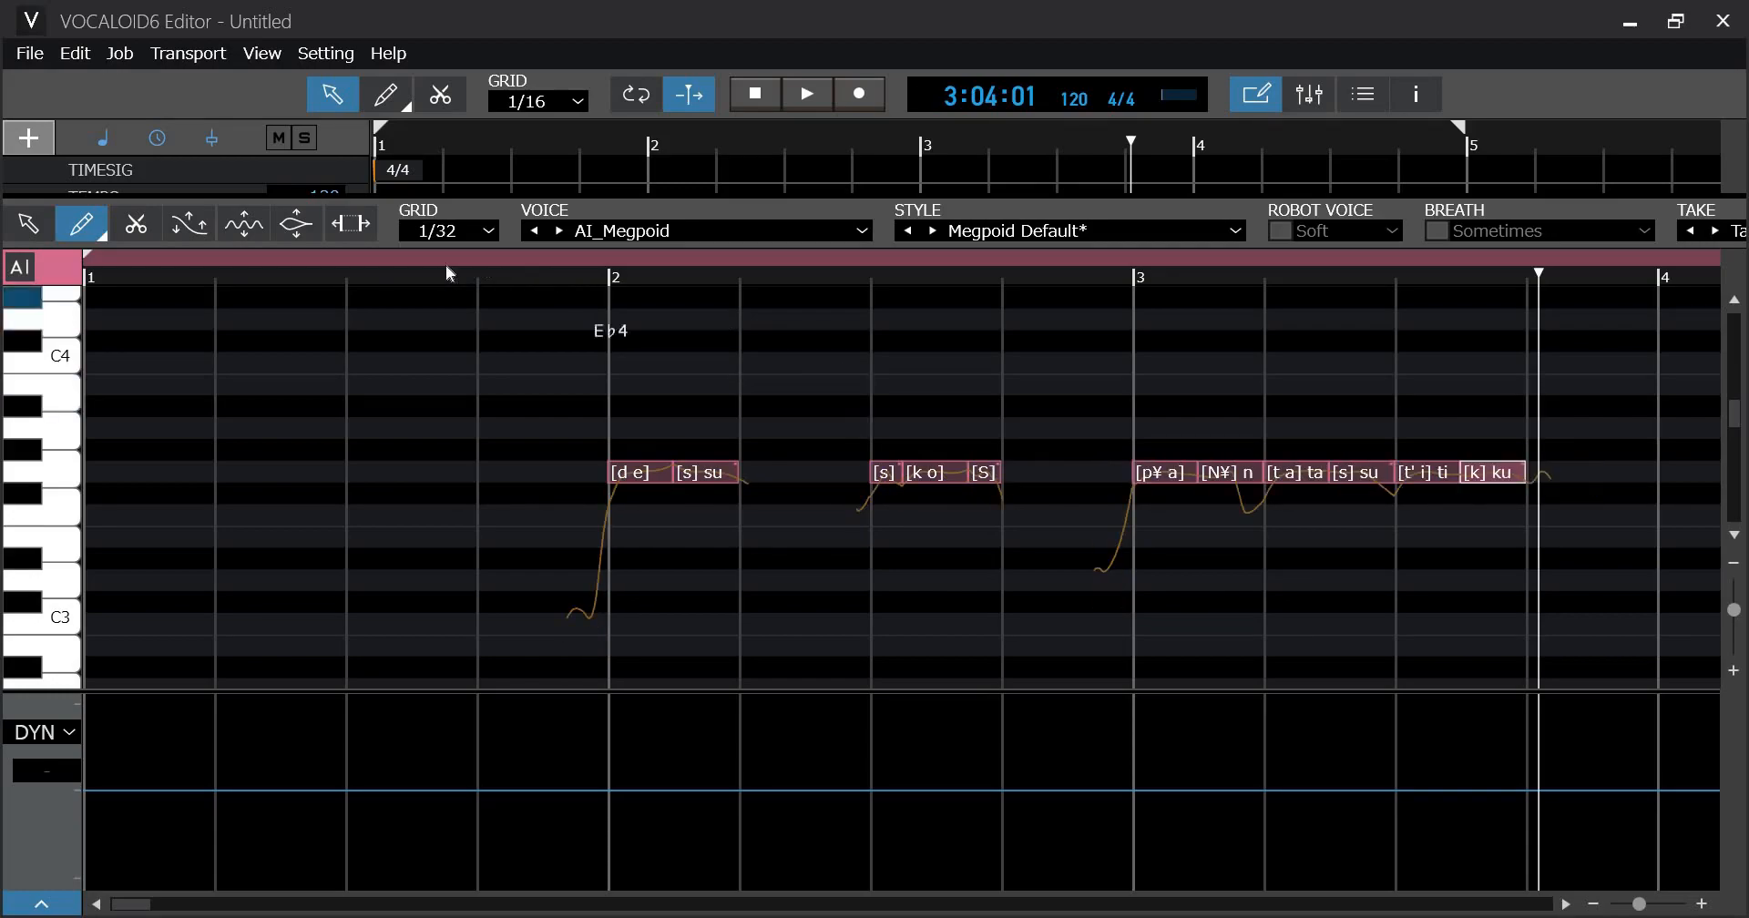
# Play back the phrase from just before measure 2.
pyautogui.click(430, 265)
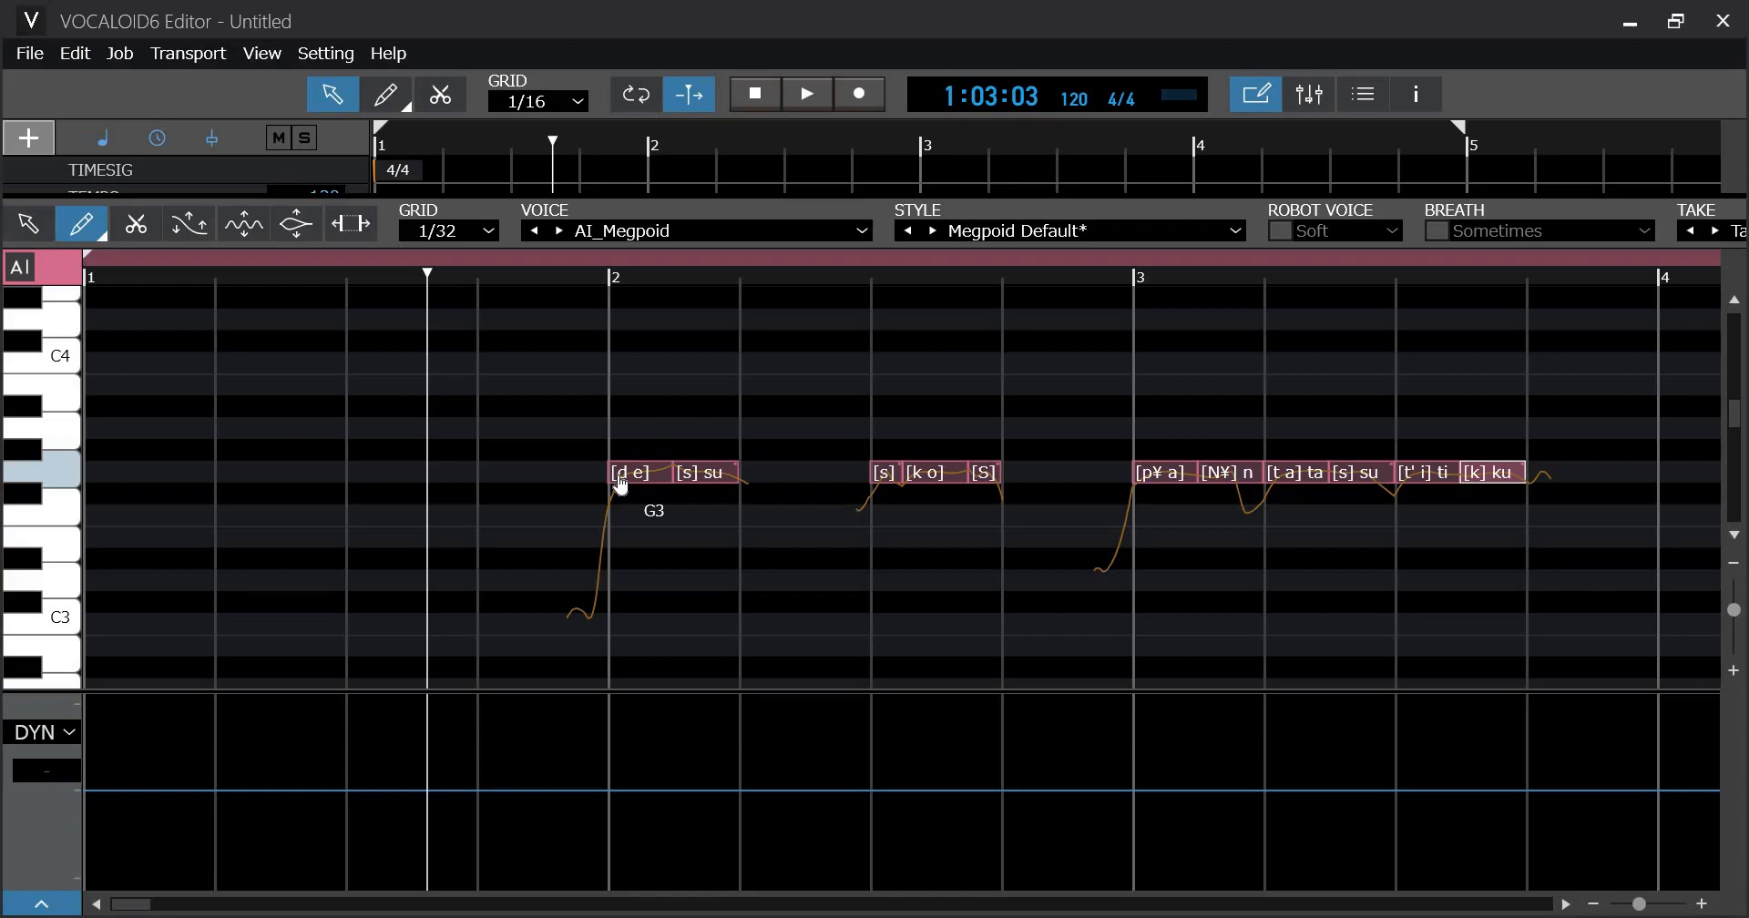
pyautogui.press('space')
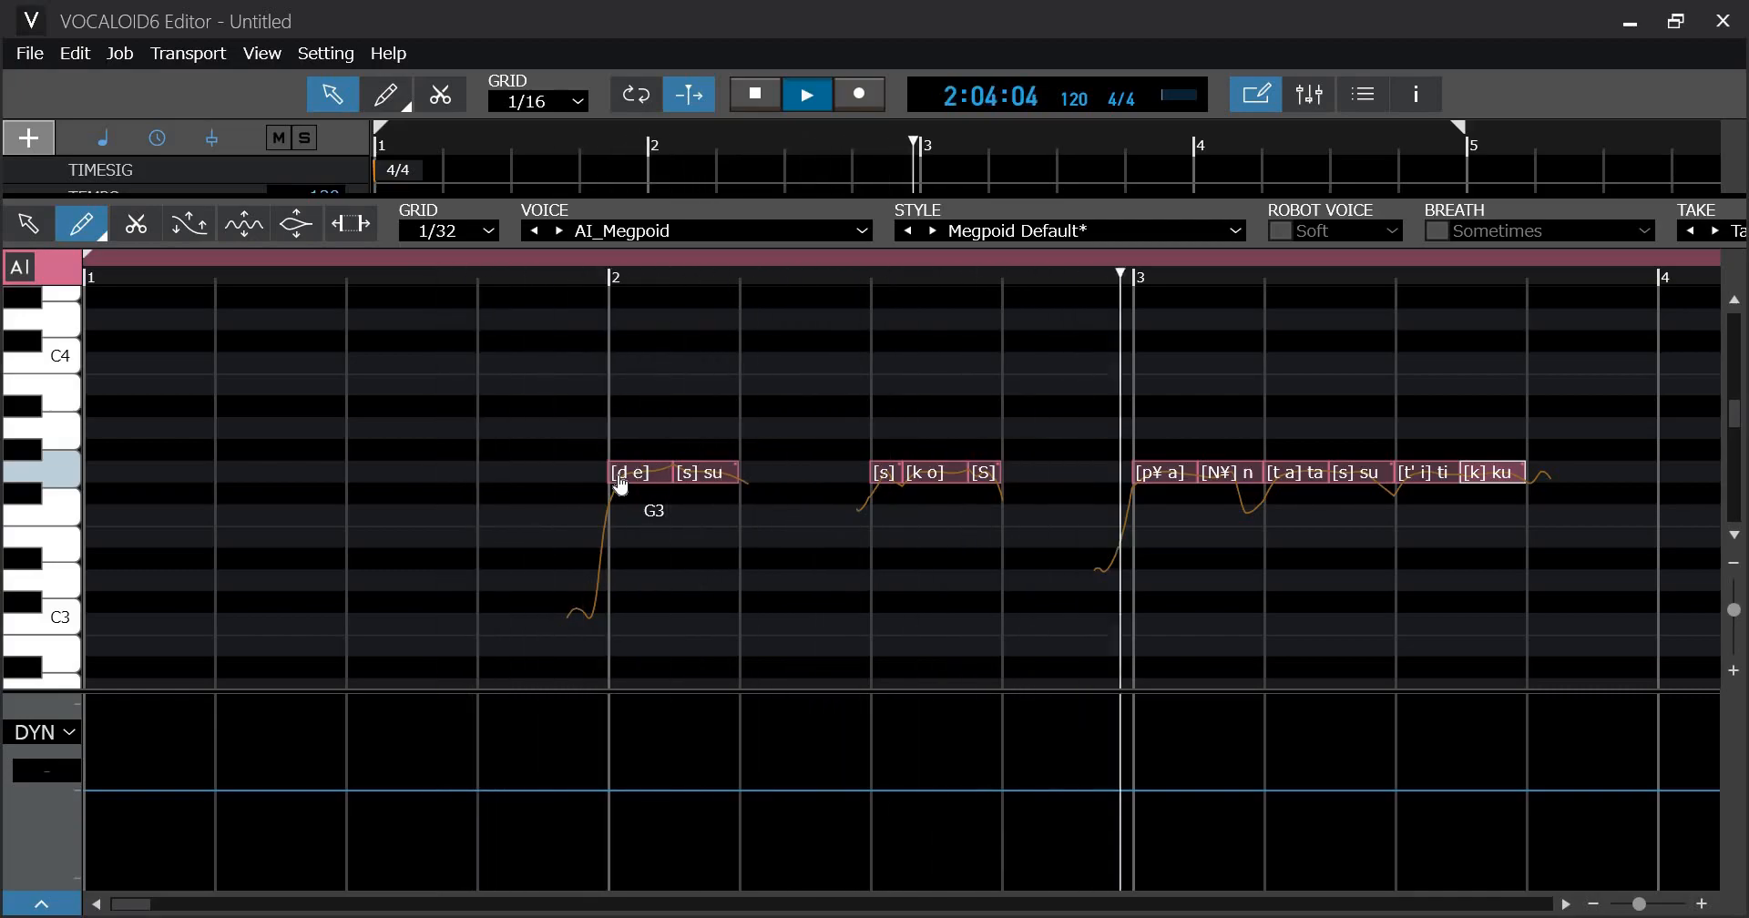
pyautogui.press('space')
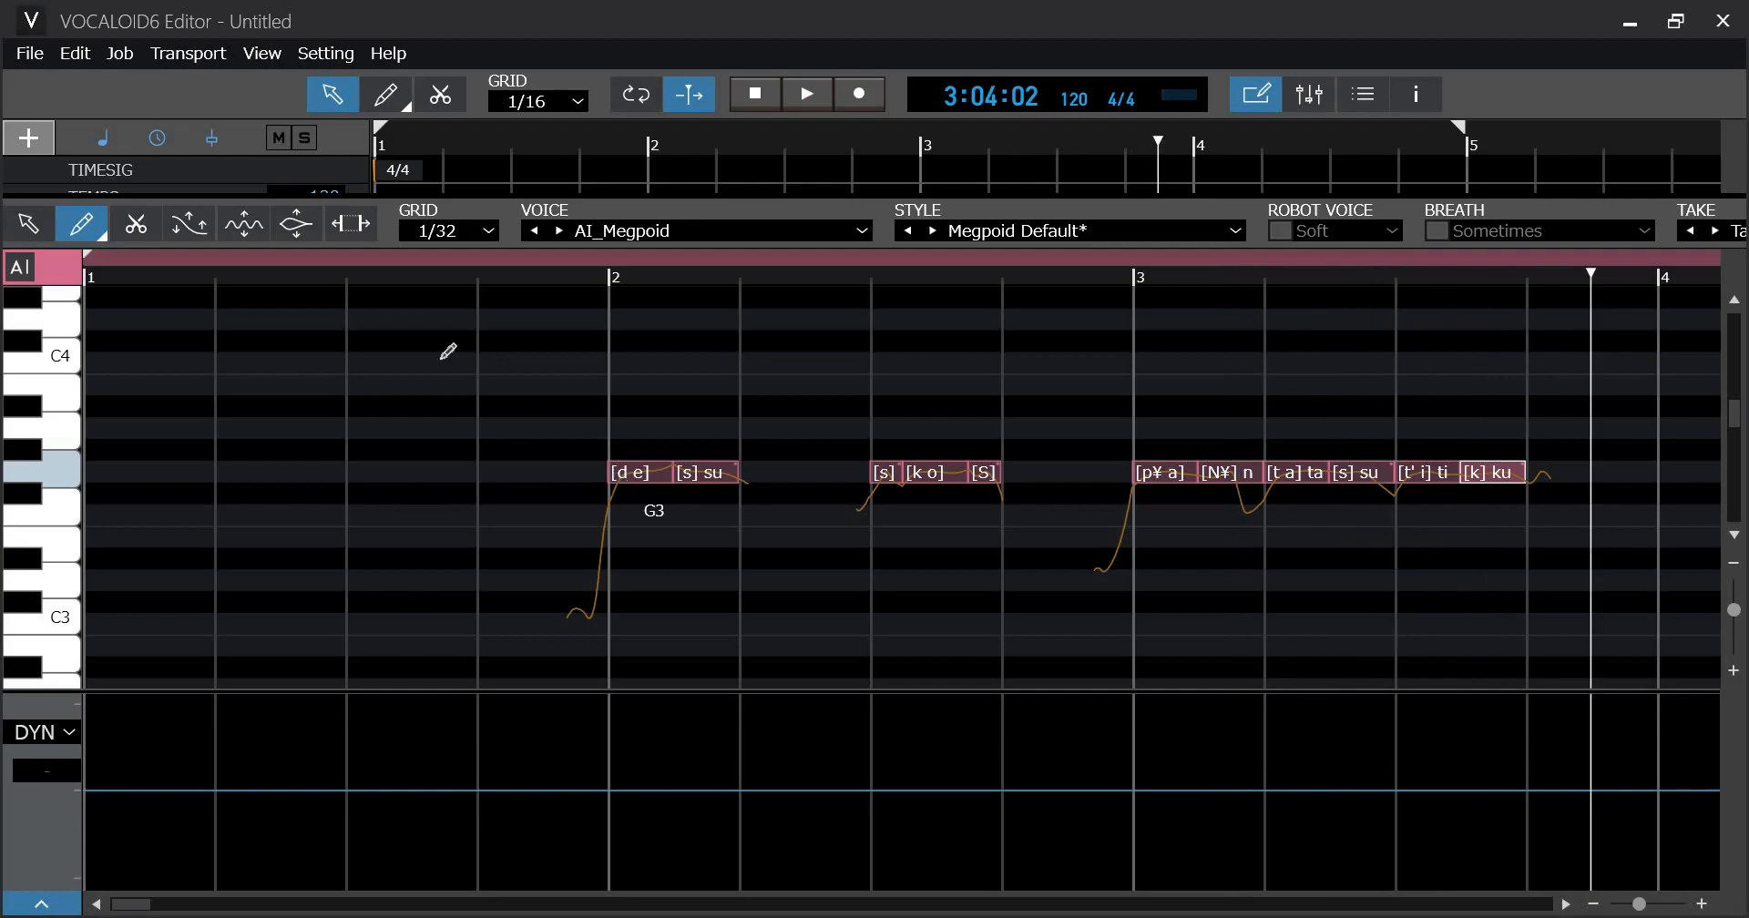
# With the phoneme timing tool, lengthen the measure-3 s phoneme and shorten the final k phoneme.
pyautogui.click(352, 225)
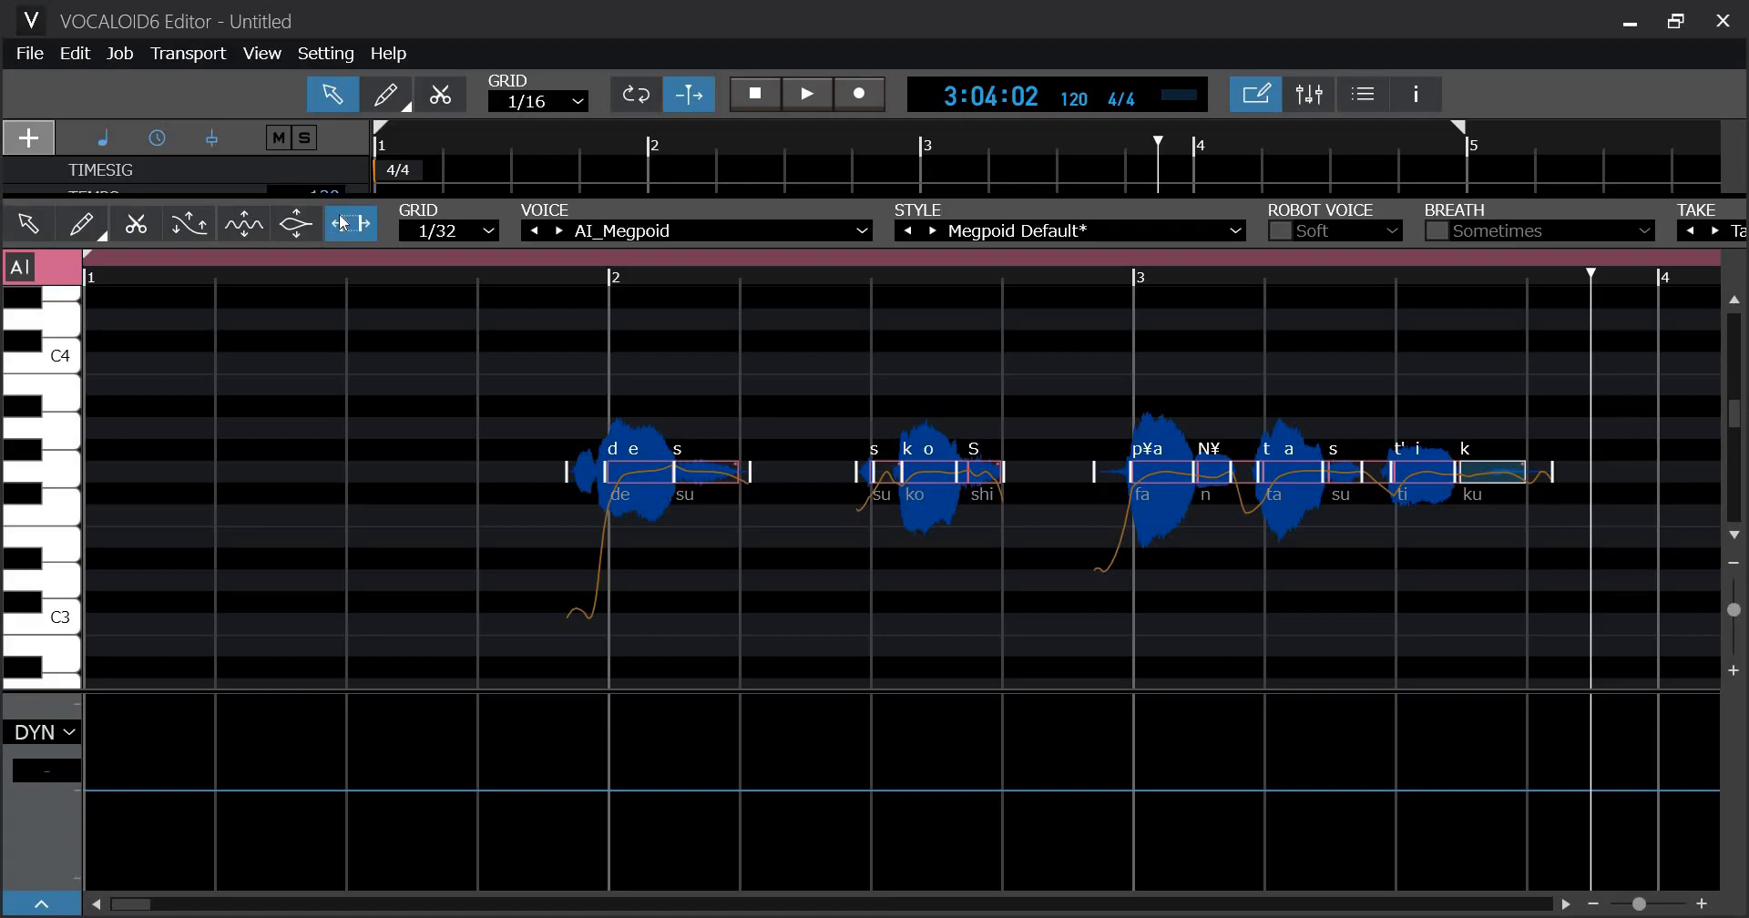
pyautogui.click(873, 476)
pyautogui.moveTo(881, 476); pyautogui.dragTo(883, 478)
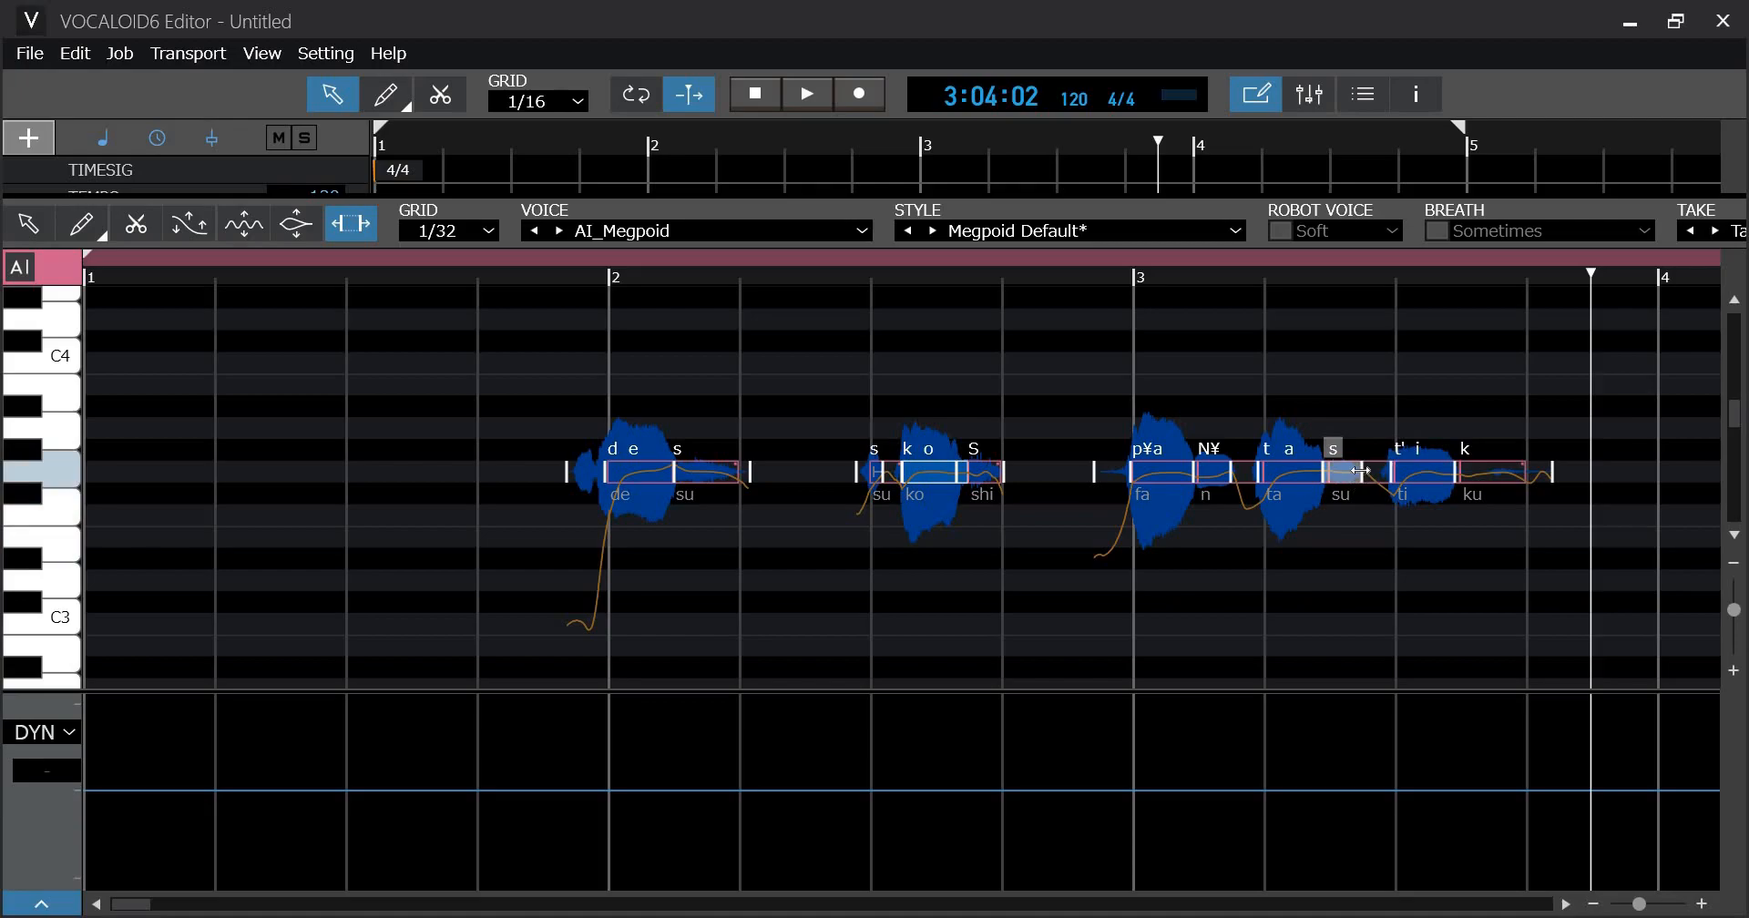
pyautogui.moveTo(1359, 470); pyautogui.dragTo(1372, 472)
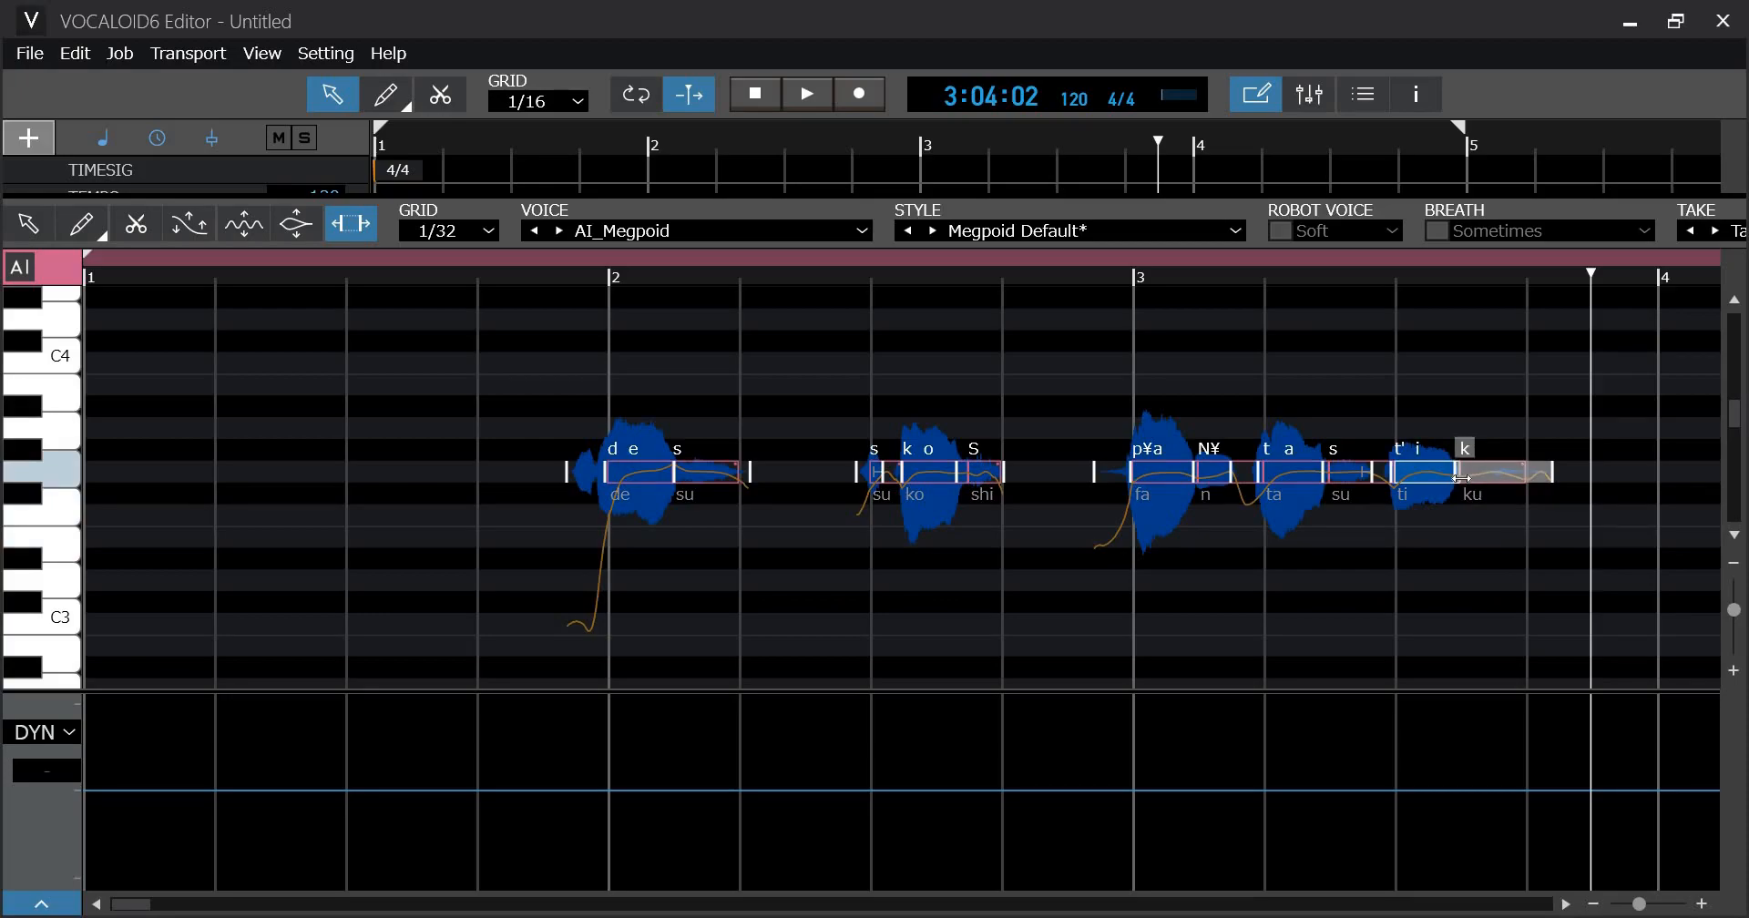
pyautogui.moveTo(1542, 471); pyautogui.dragTo(1525, 472)
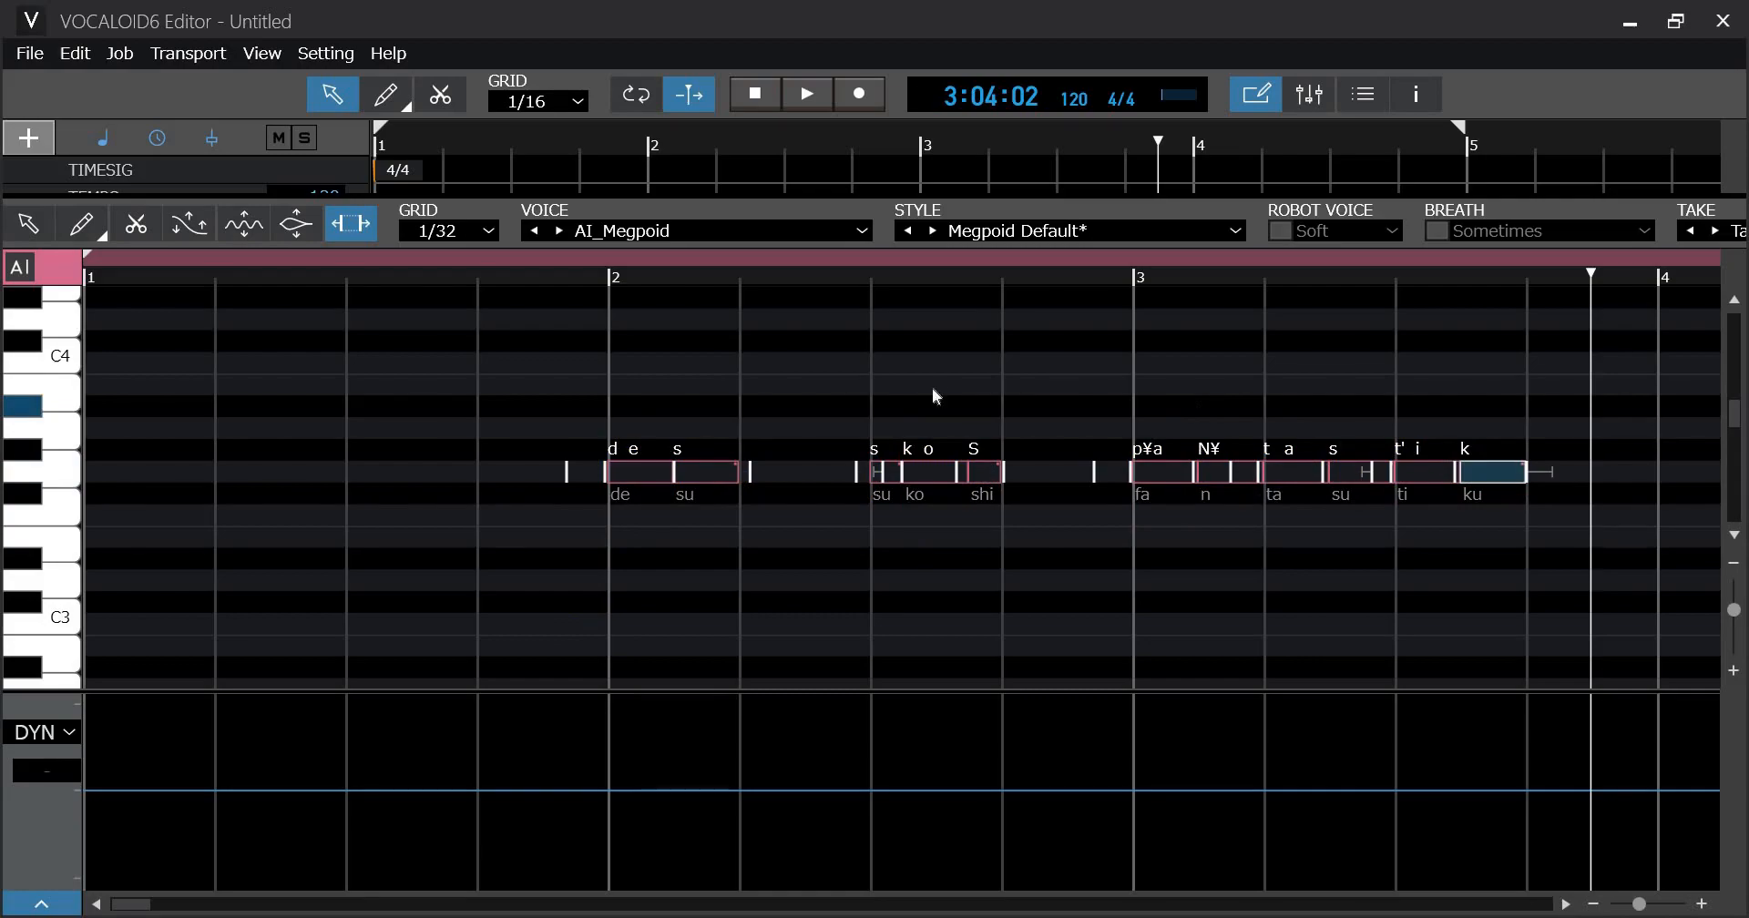
# Play back the phrase from the middle of measure 2.
pyautogui.click(803, 264)
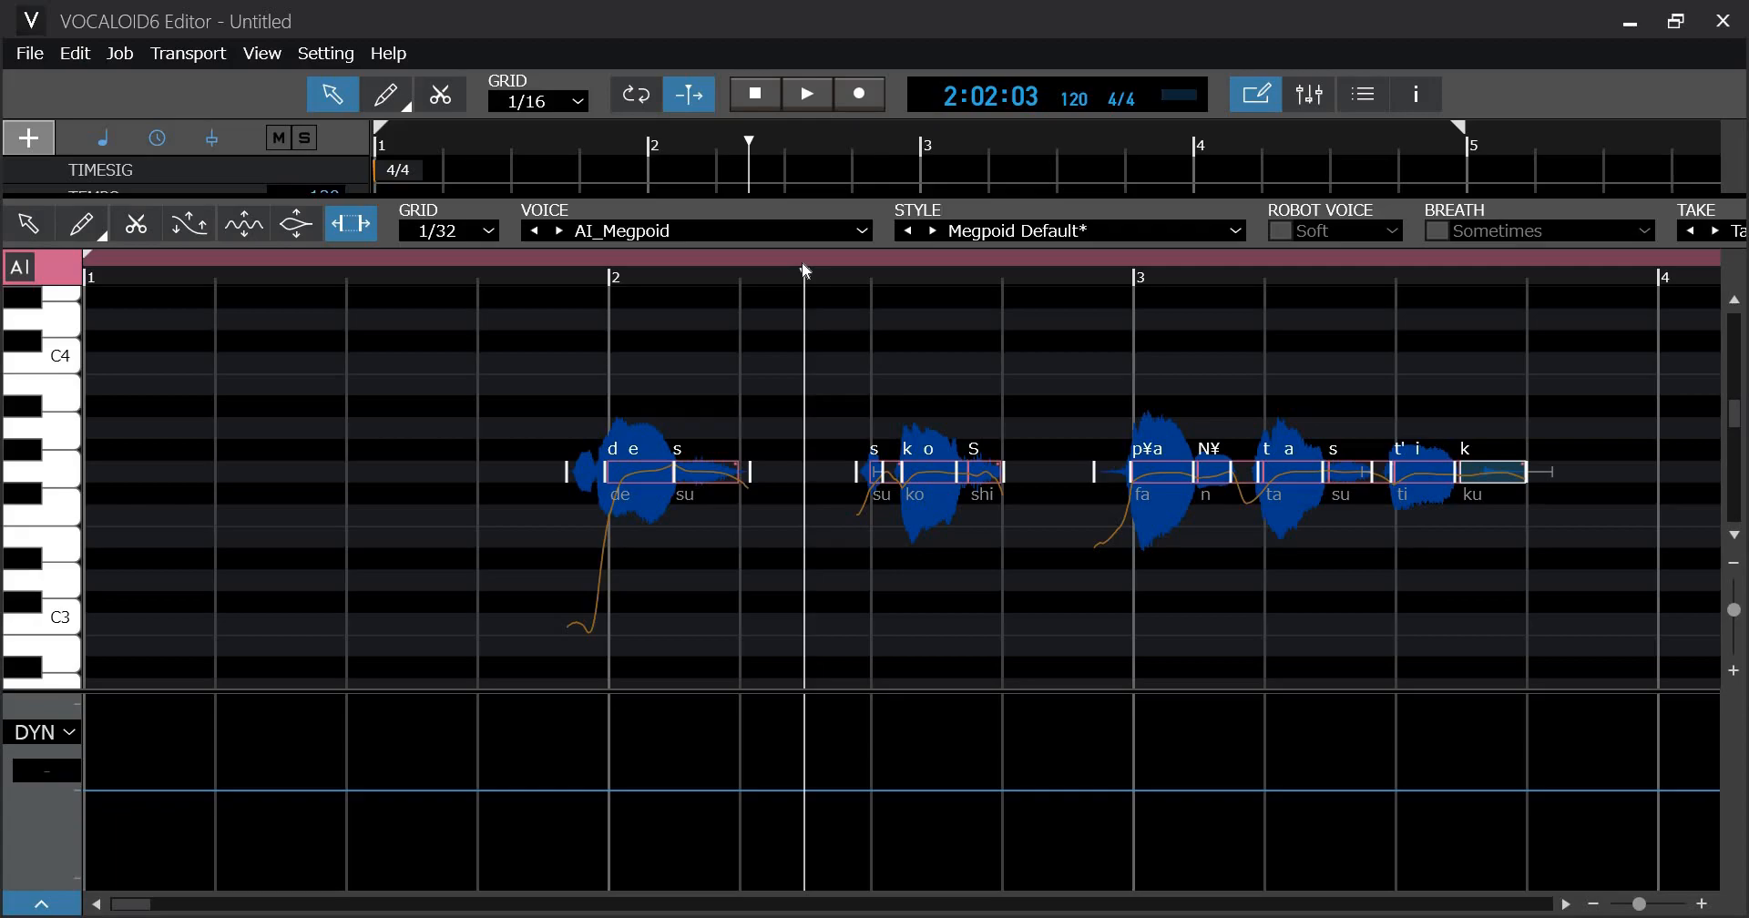
pyautogui.press('space')
pyautogui.press('space')
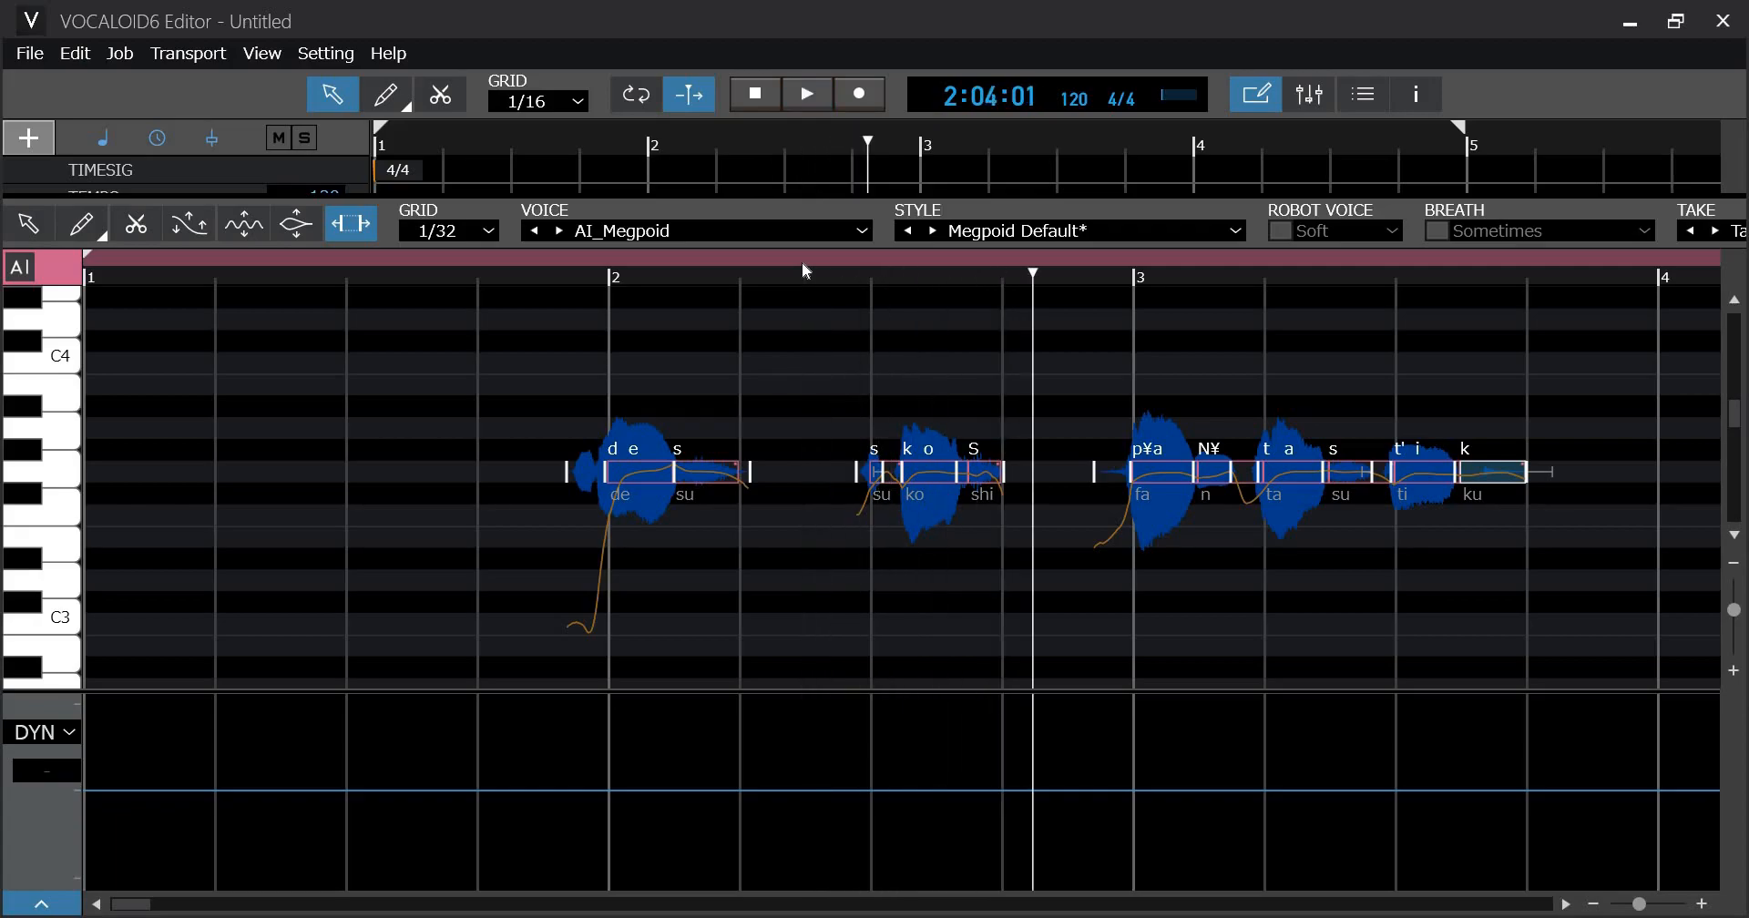
# Lengthen the s phoneme before ko in measure 2 slightly and play it back.
pyautogui.click(877, 472)
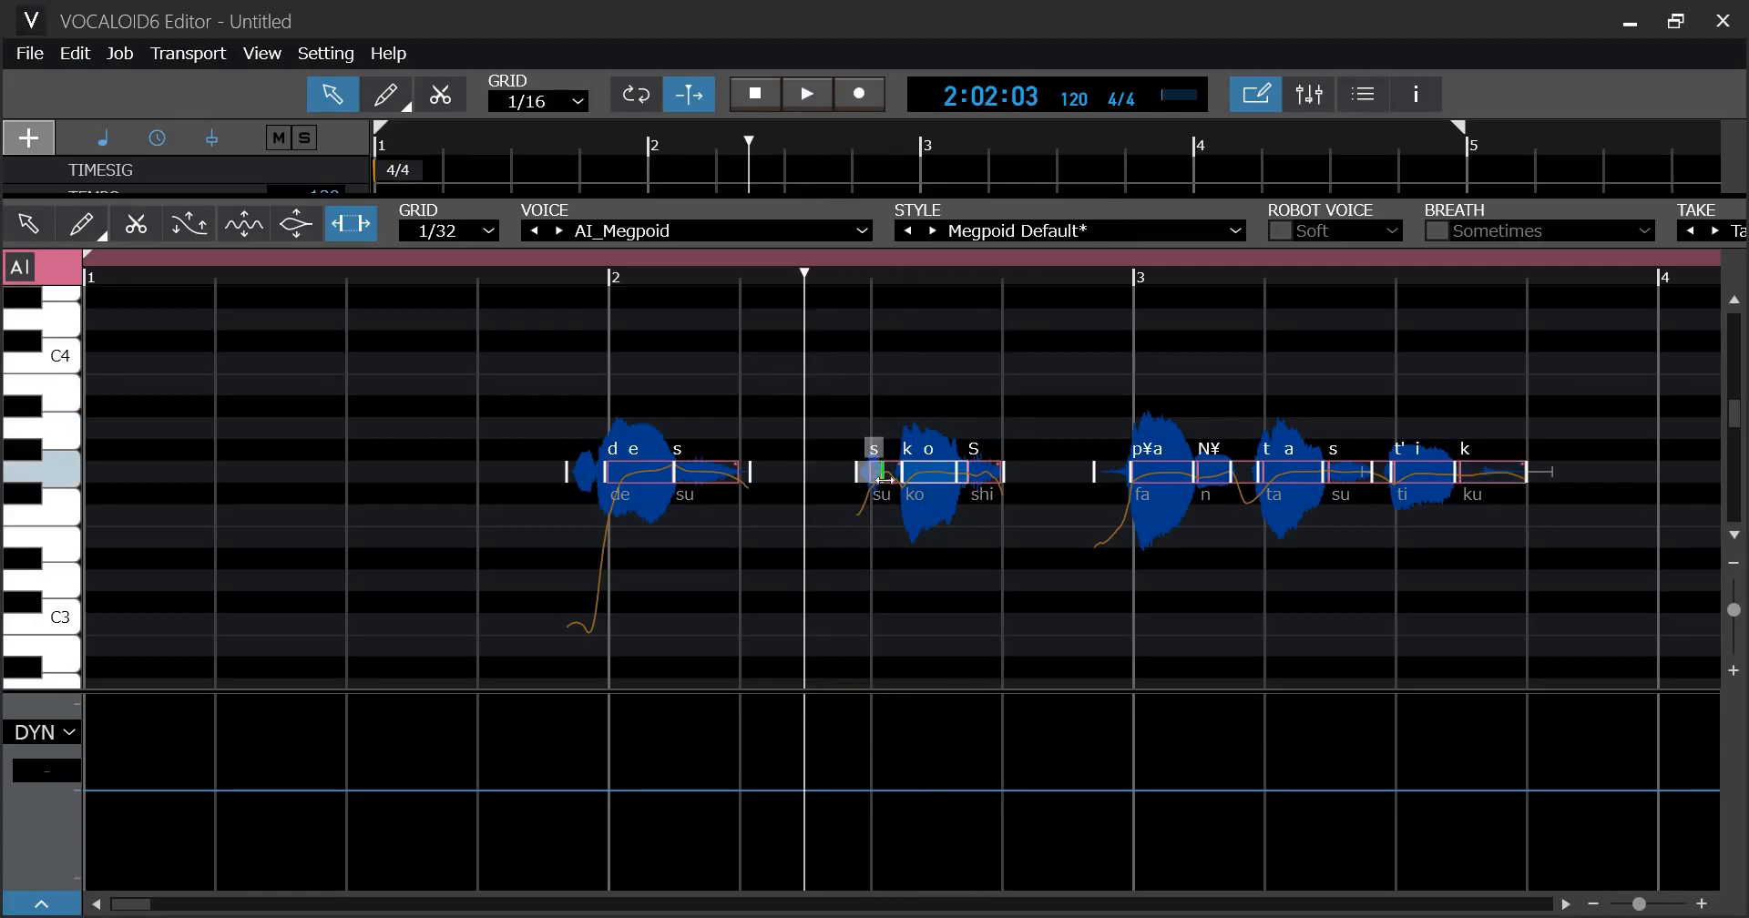
pyautogui.moveTo(897, 480); pyautogui.dragTo(902, 480)
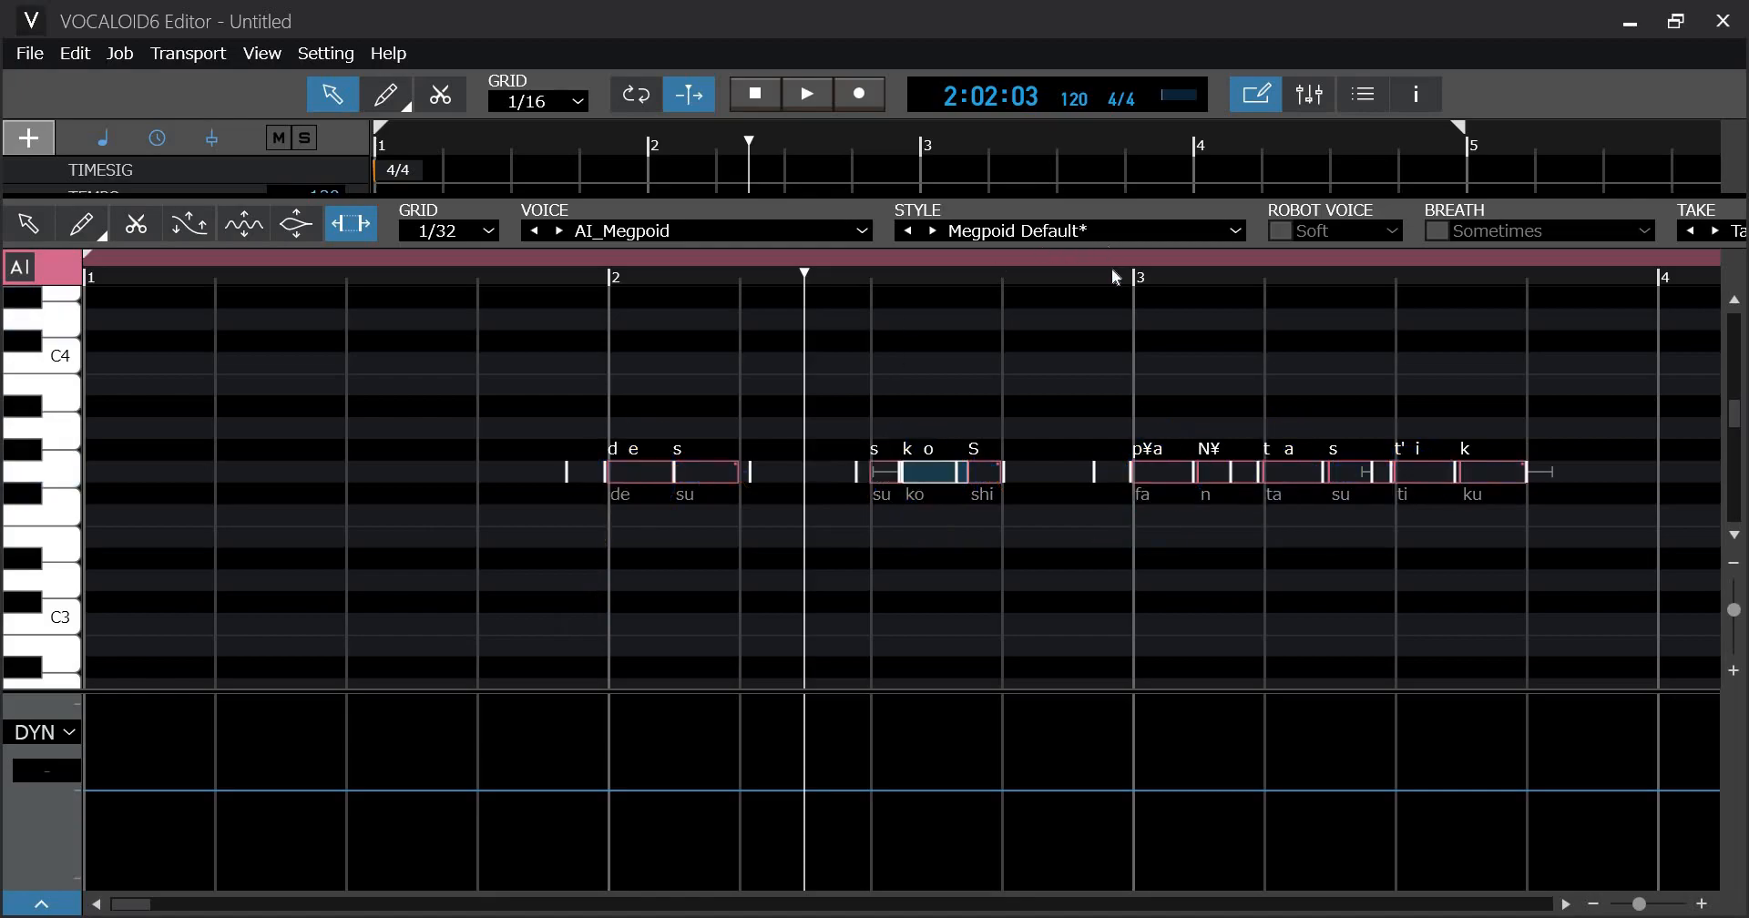
pyautogui.press('space')
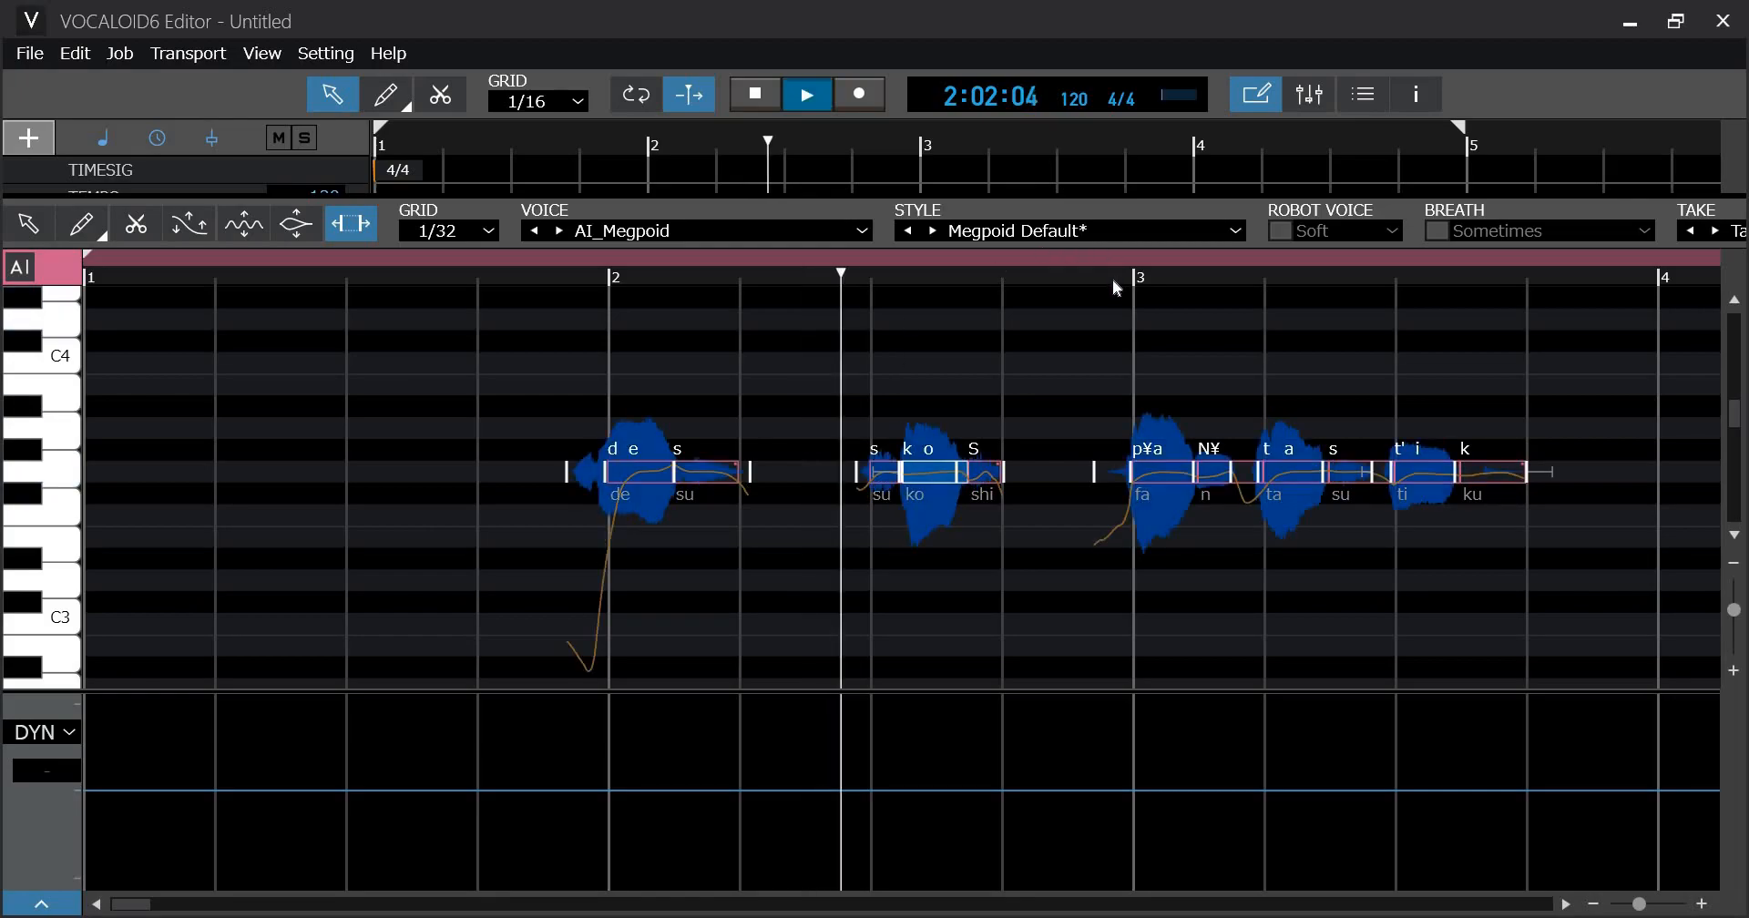
pyautogui.press('space')
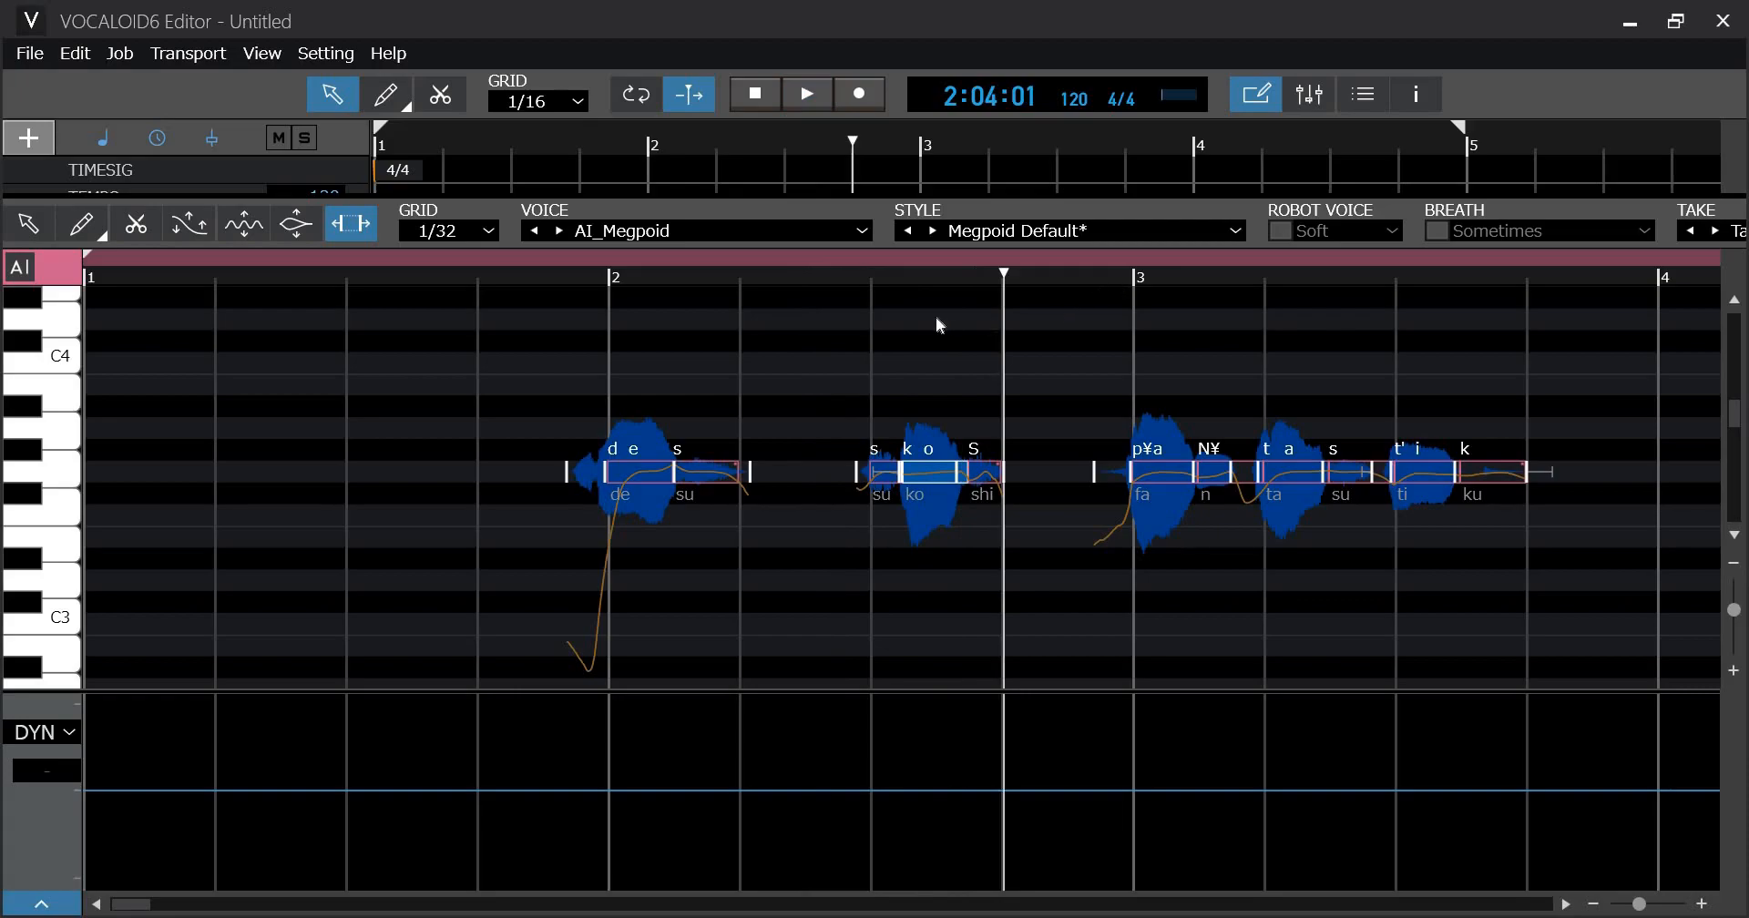
# Replay the phrase from the middle of measure 2 to check the phoneme timing.
pyautogui.click(811, 261)
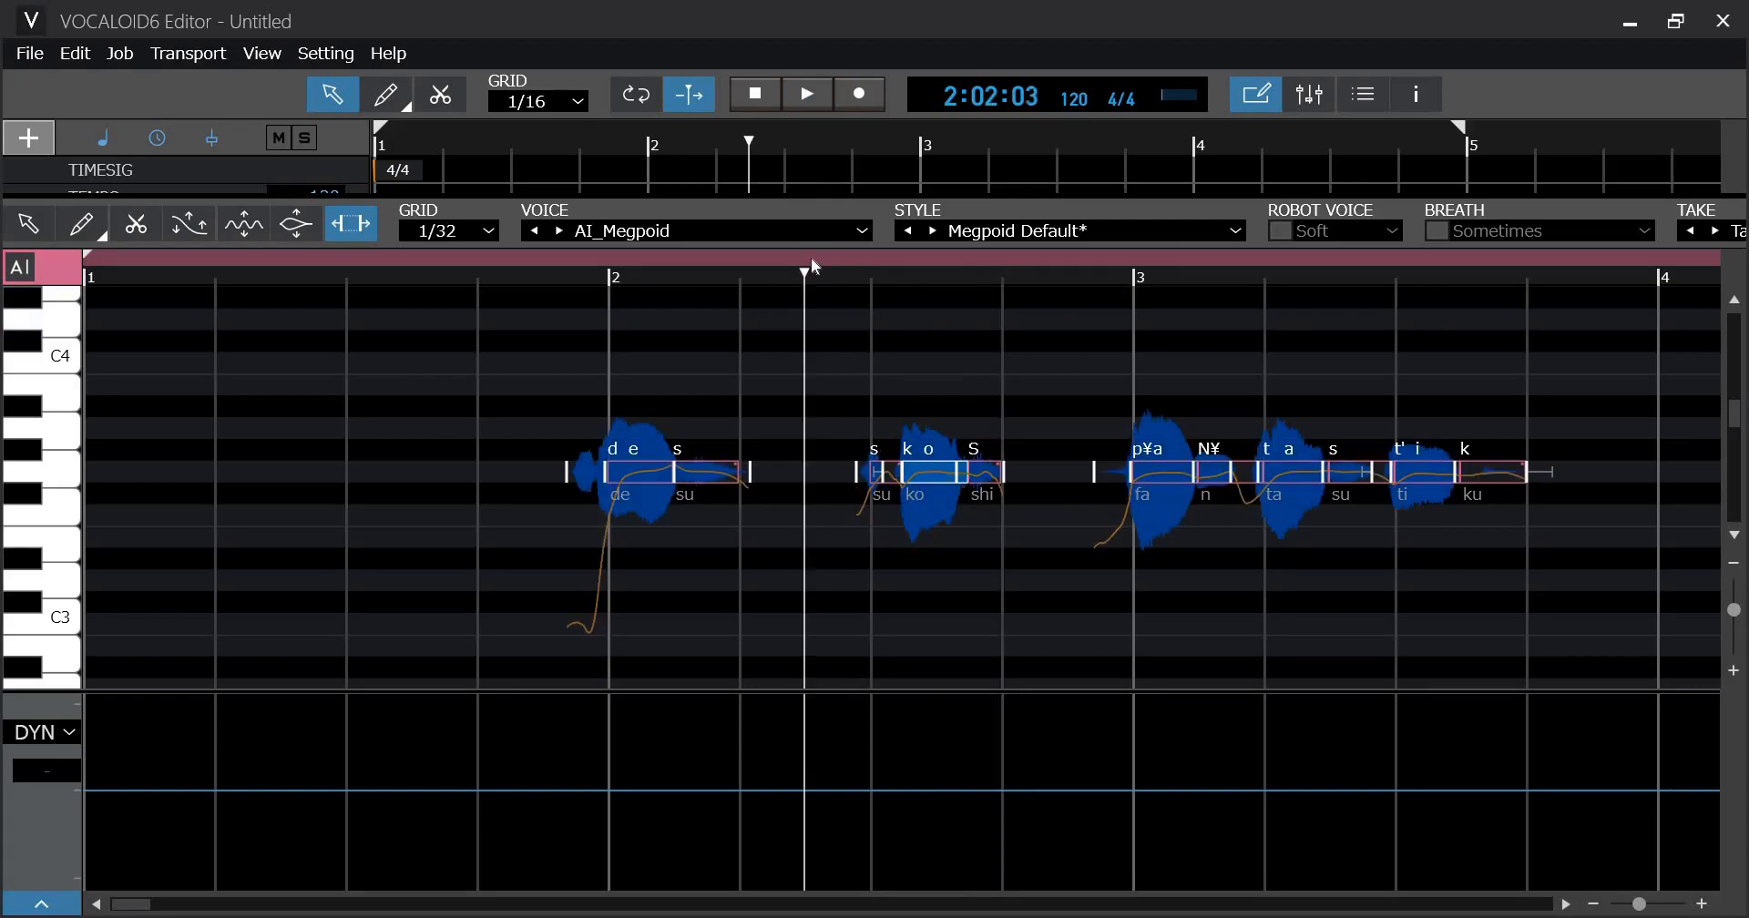
pyautogui.press('space')
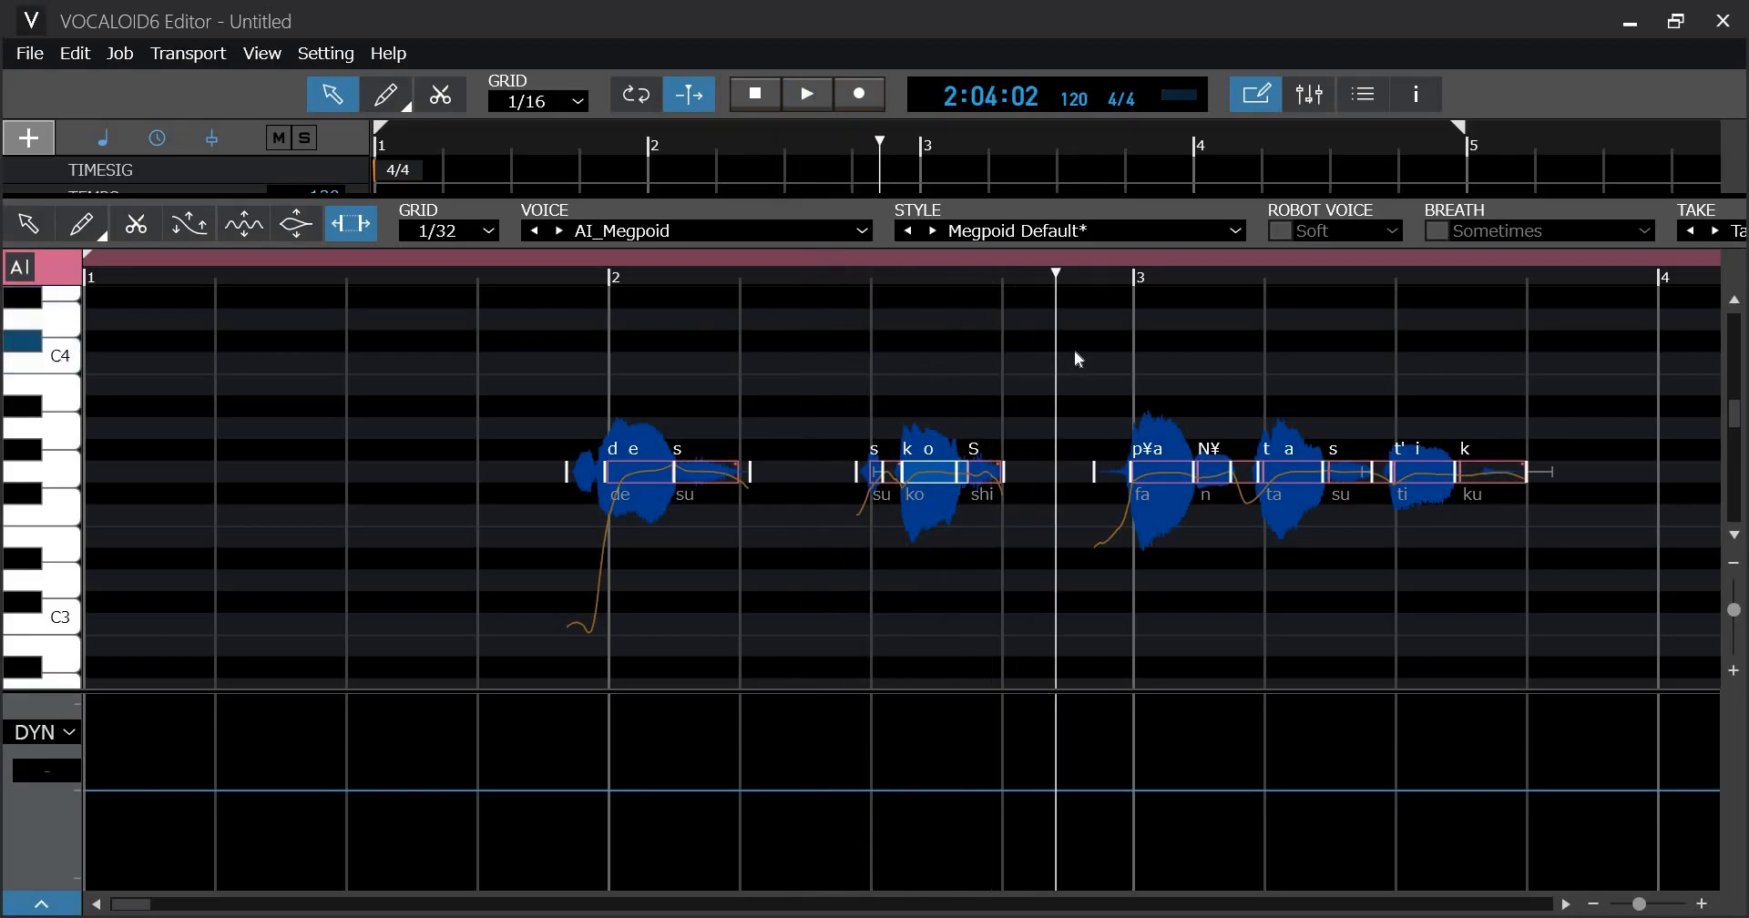
pyautogui.press('space')
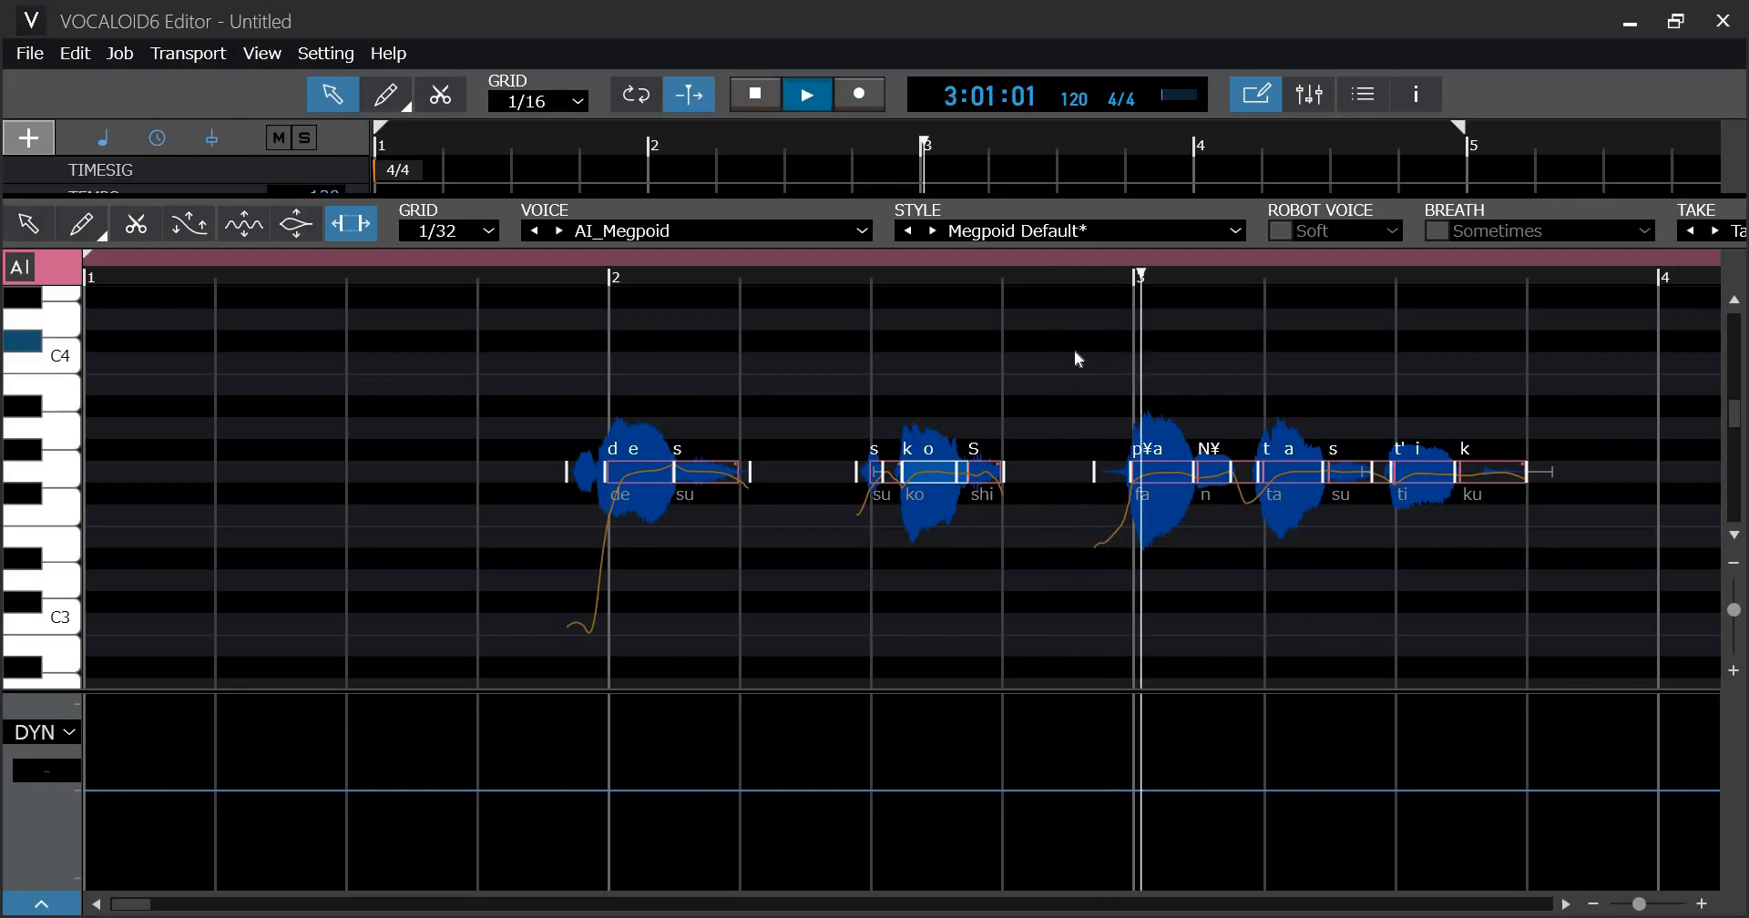
pyautogui.press('space')
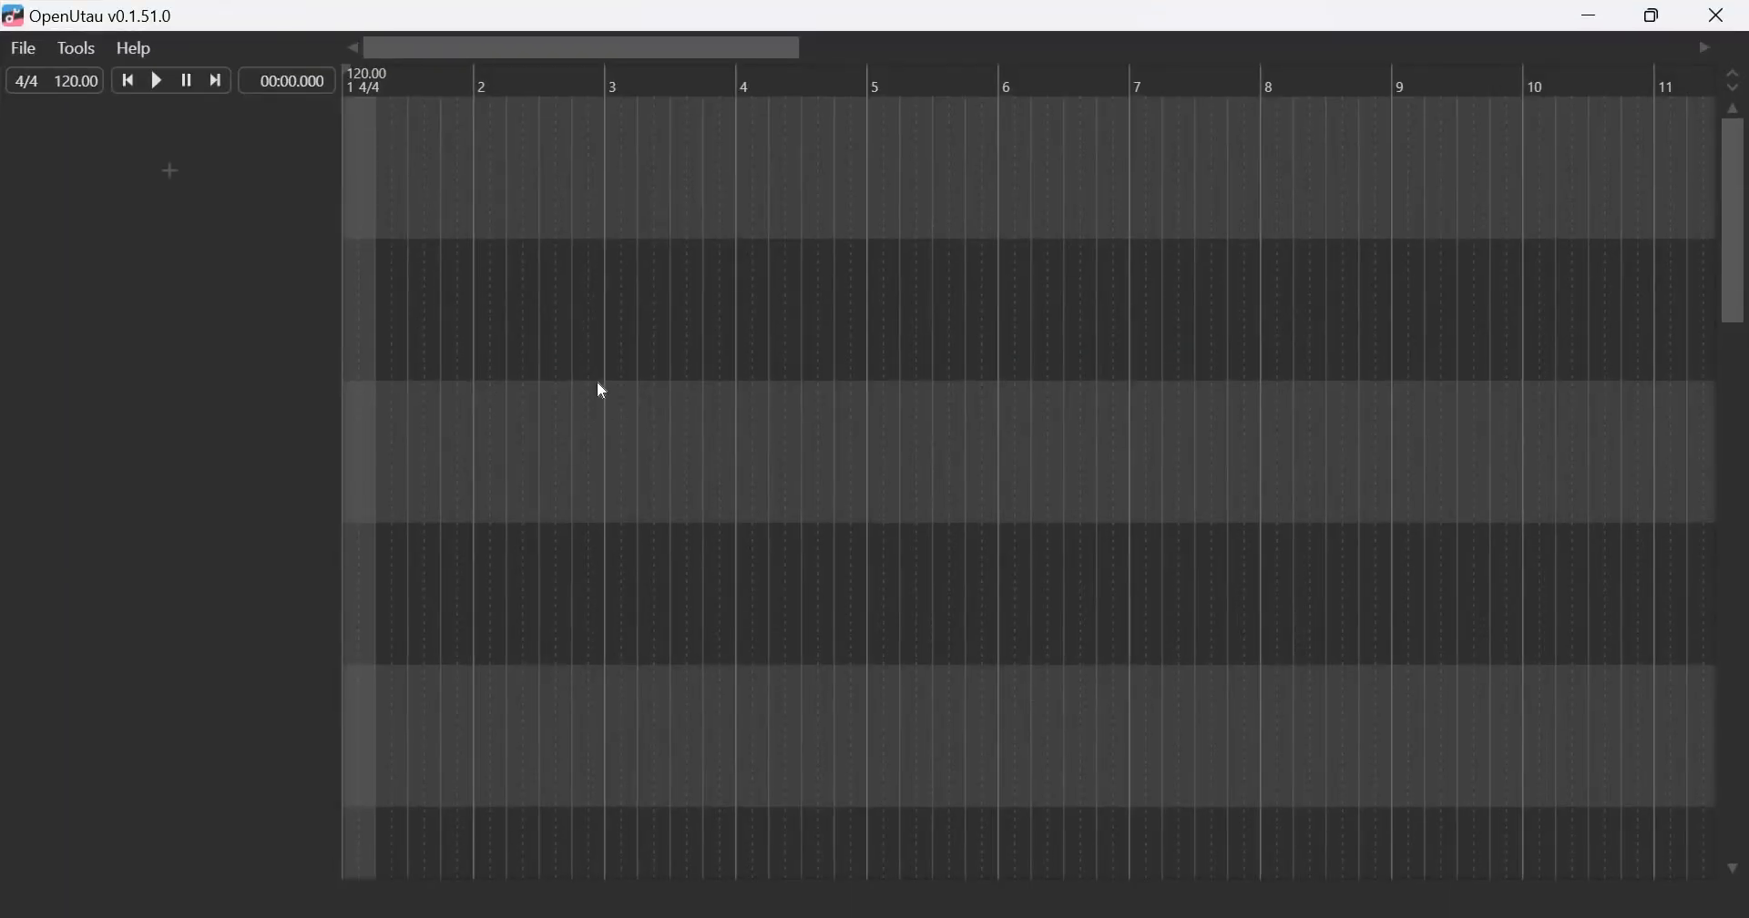
# Switch to OpenUtau, add a track with a new part over measures 1 to 4, and assign the singer Alekz Aria.
pyautogui.click(174, 168)
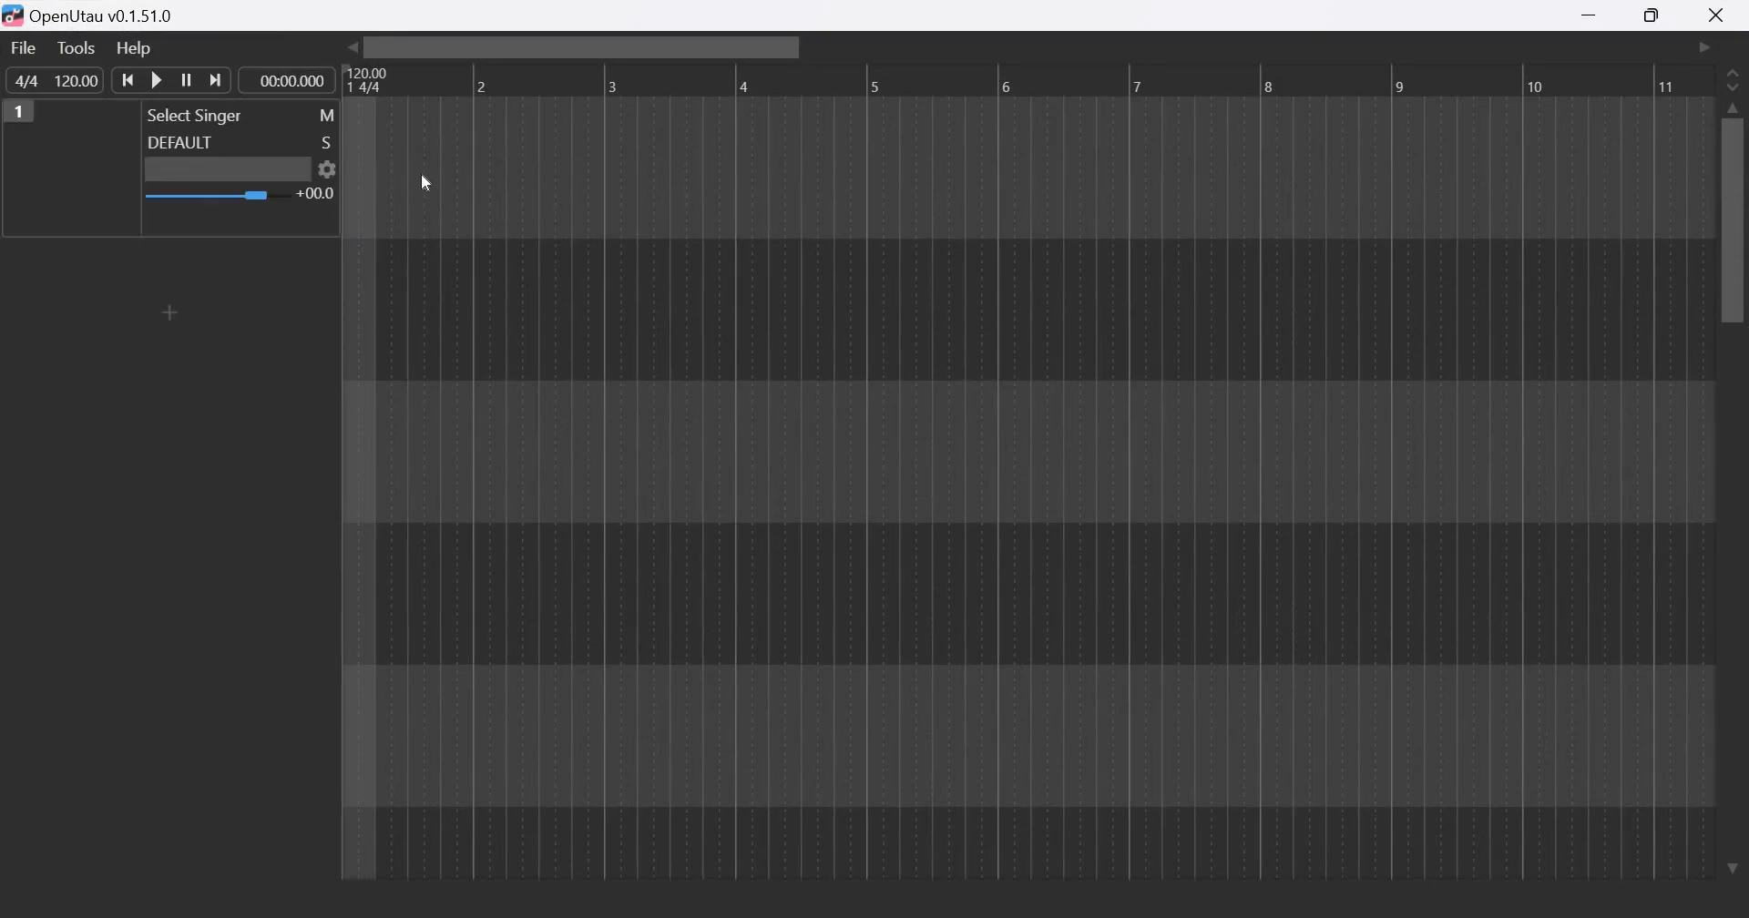
pyautogui.click(422, 174)
pyautogui.moveTo(570, 161); pyautogui.dragTo(390, 177)
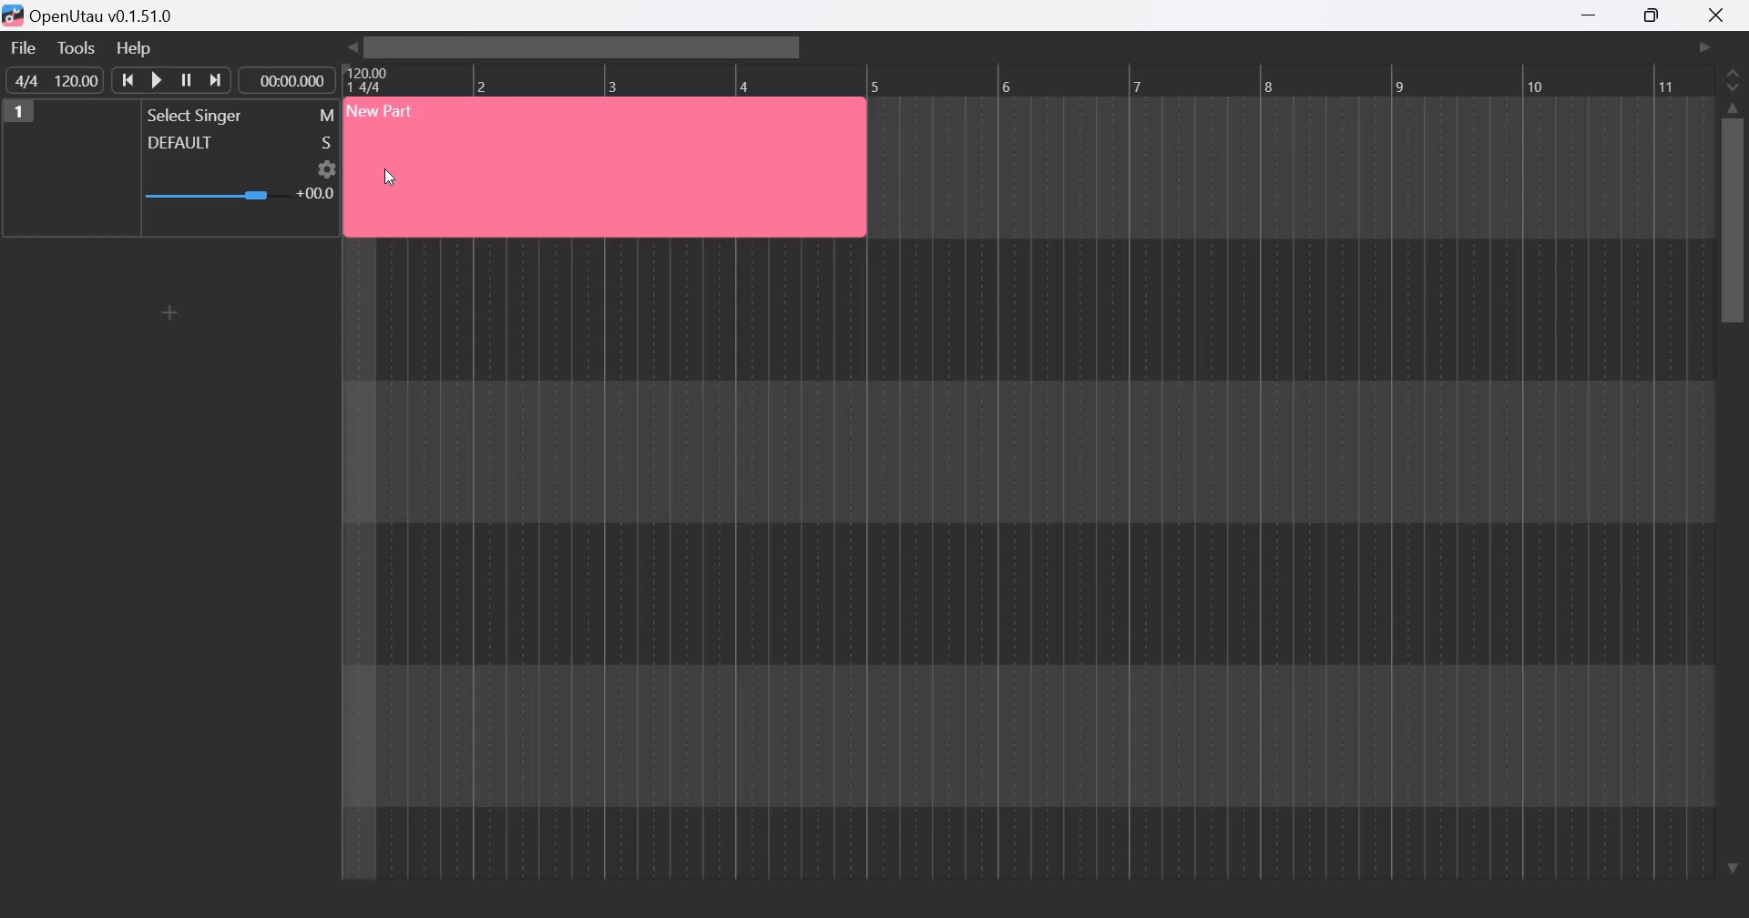
pyautogui.click(272, 124)
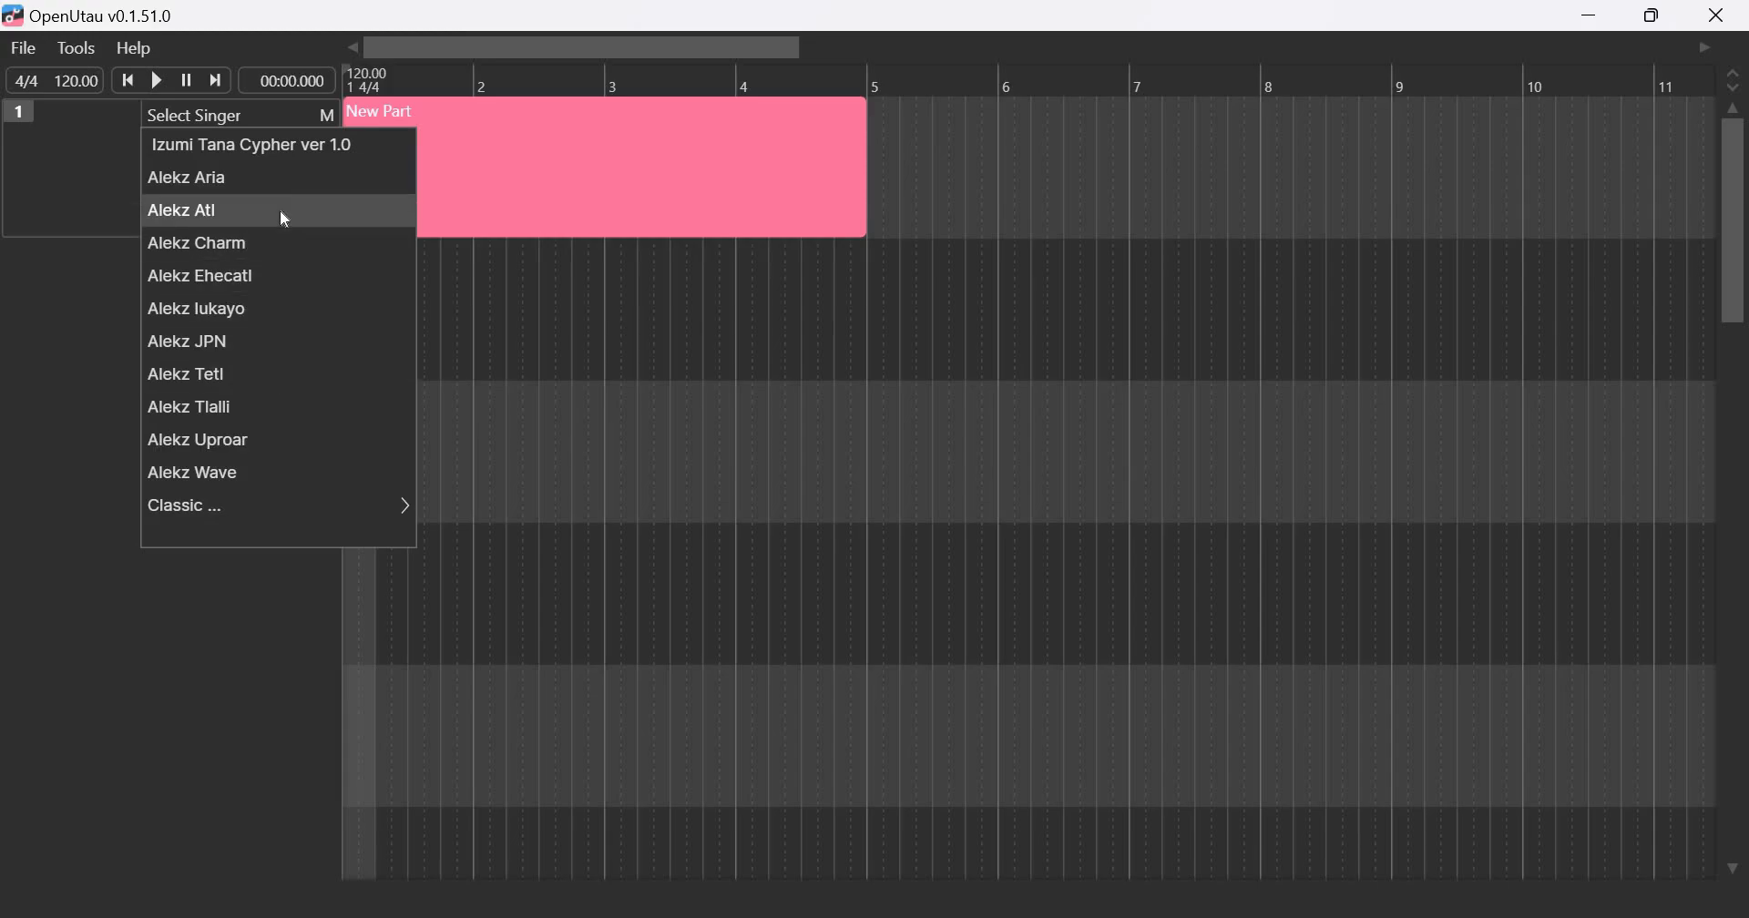
pyautogui.click(304, 179)
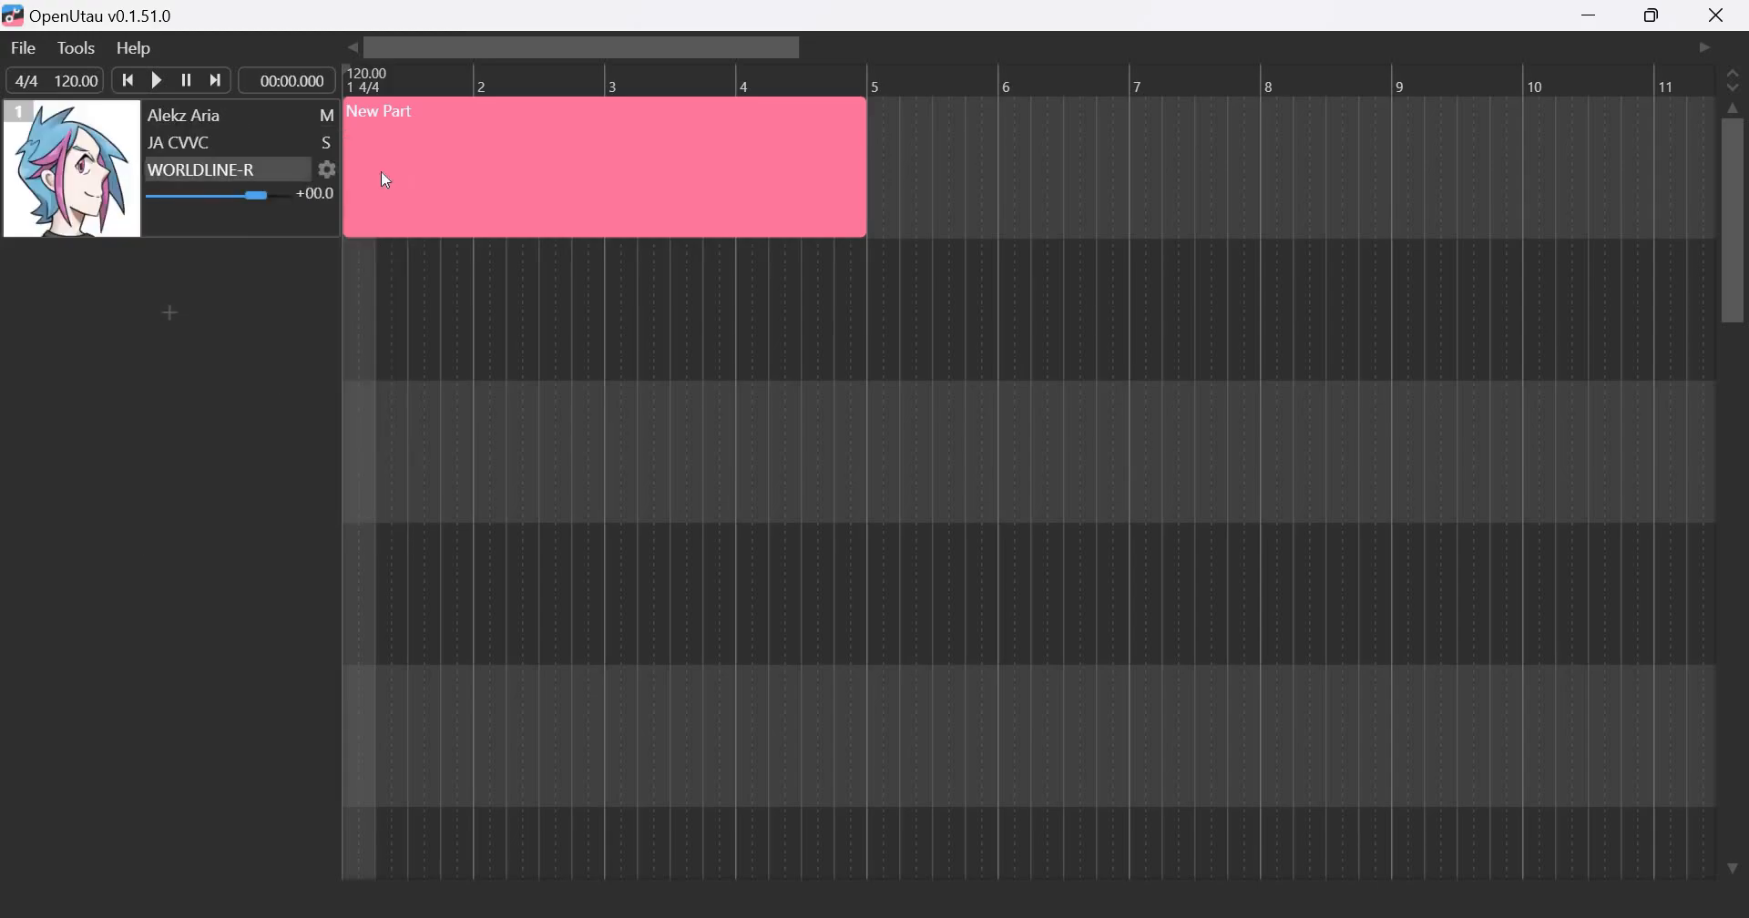
# Open the part's piano roll and draw two consecutive G3 notes of 240 ticks each in measure 2.
pyautogui.doubleClick(439, 173)
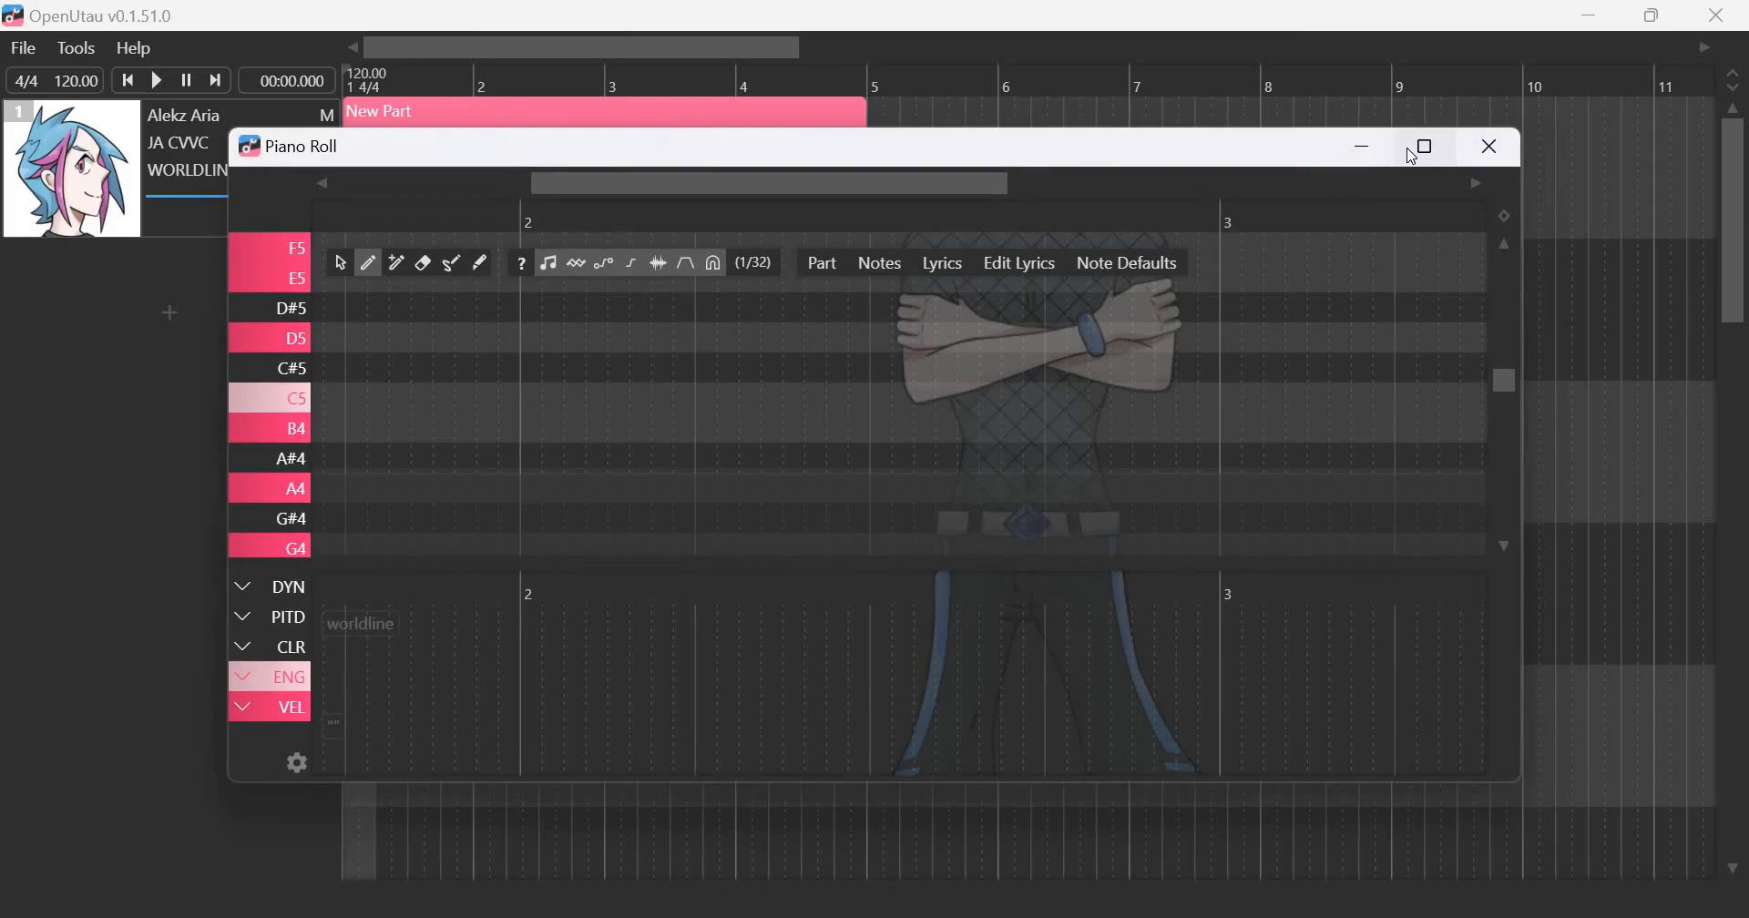
pyautogui.click(1423, 144)
pyautogui.scroll(-2, 523, 351)
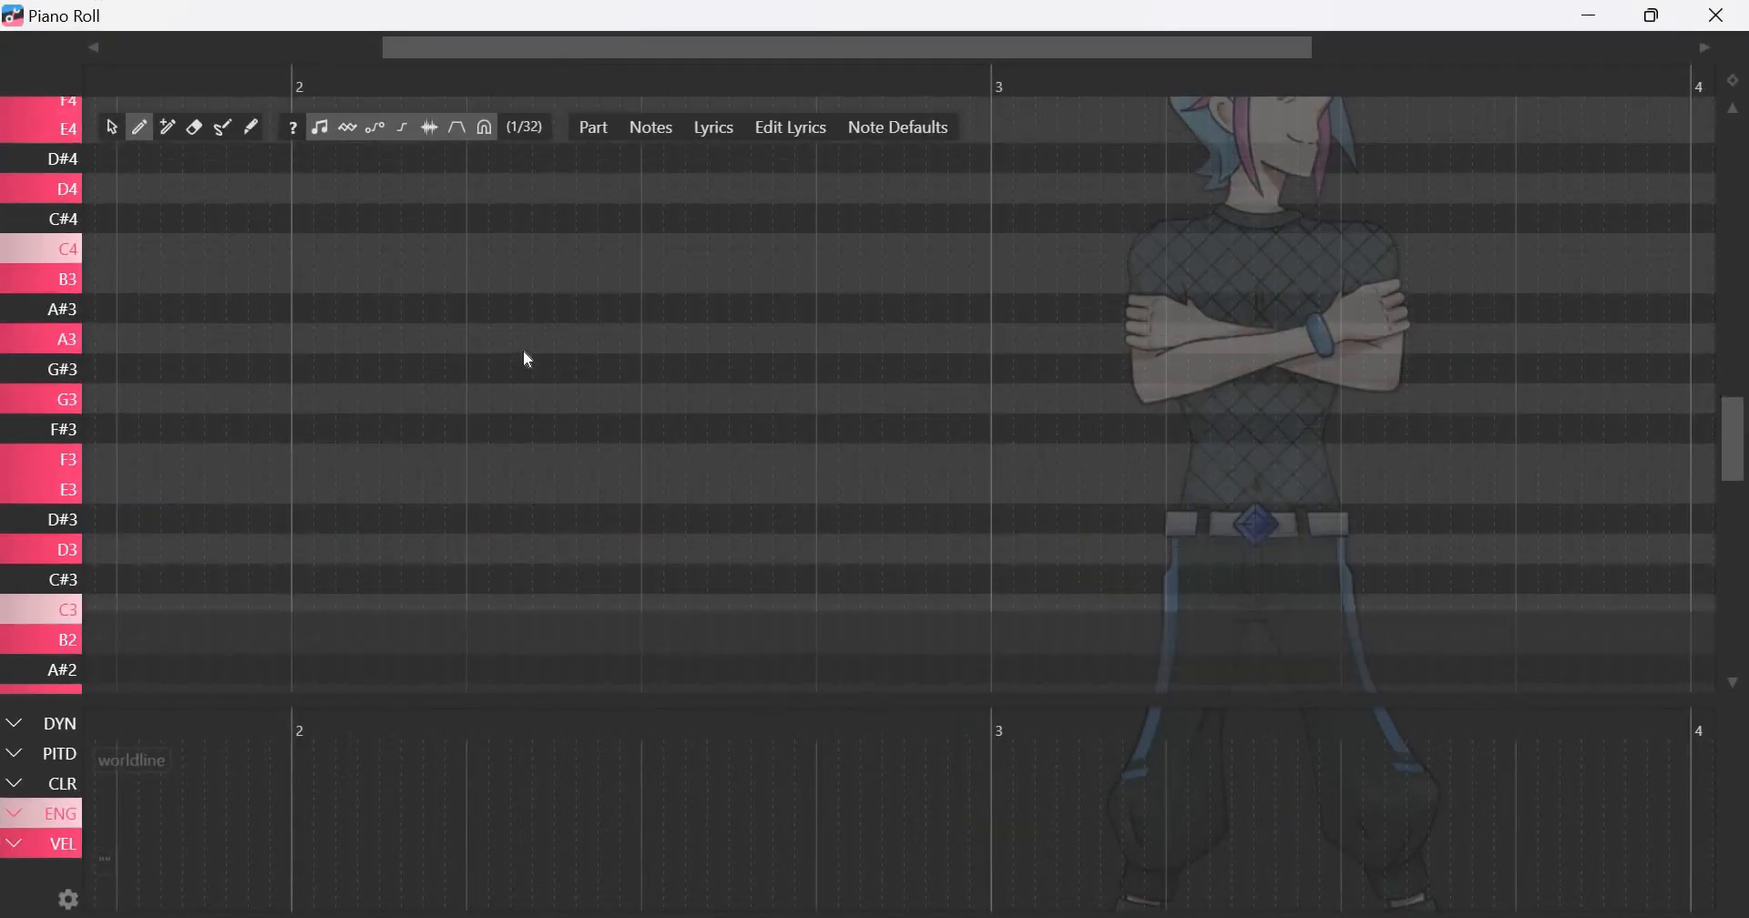
pyautogui.scroll(-3, 291, 273)
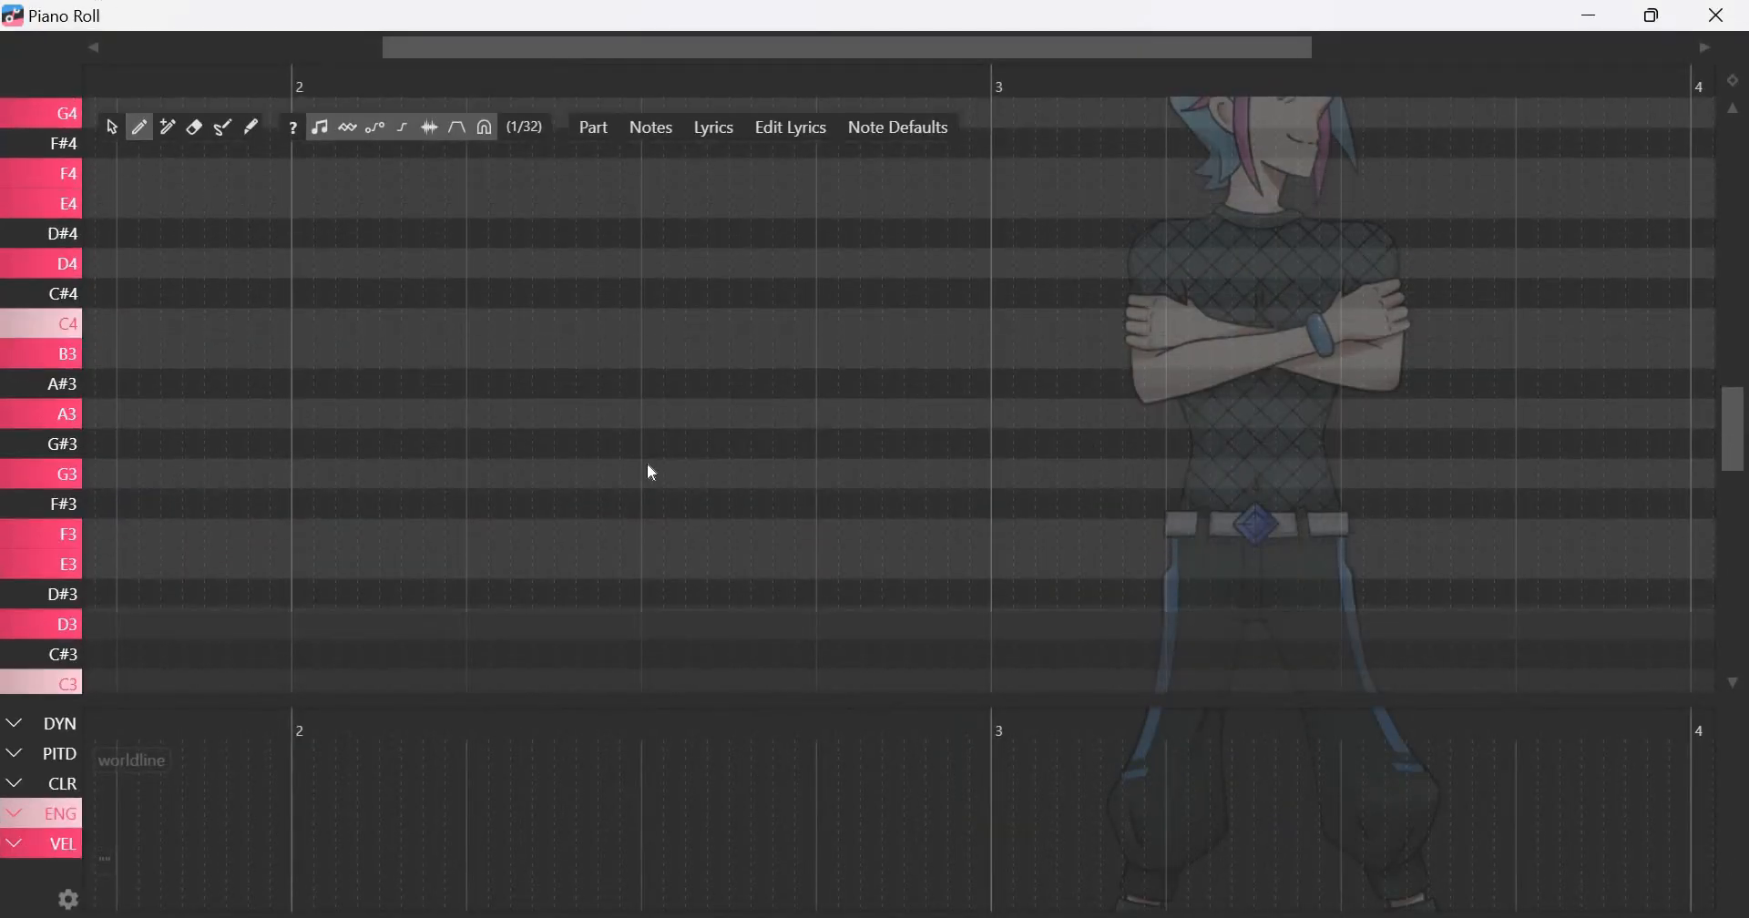
pyautogui.moveTo(643, 472); pyautogui.dragTo(730, 473)
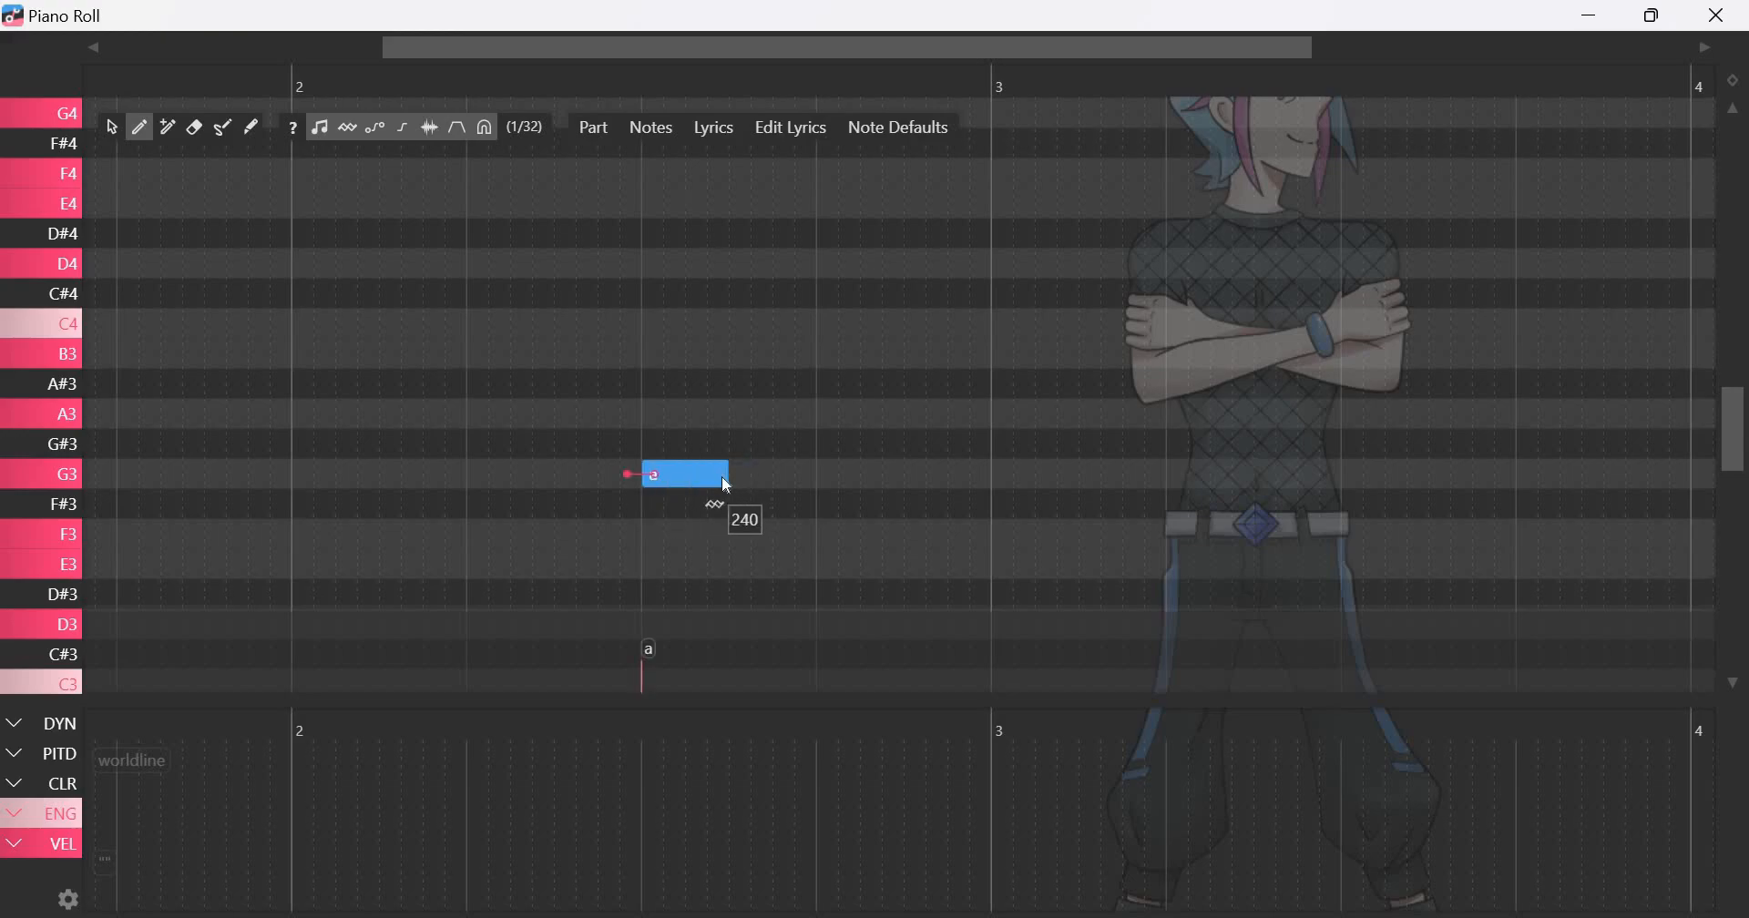
pyautogui.click(738, 474)
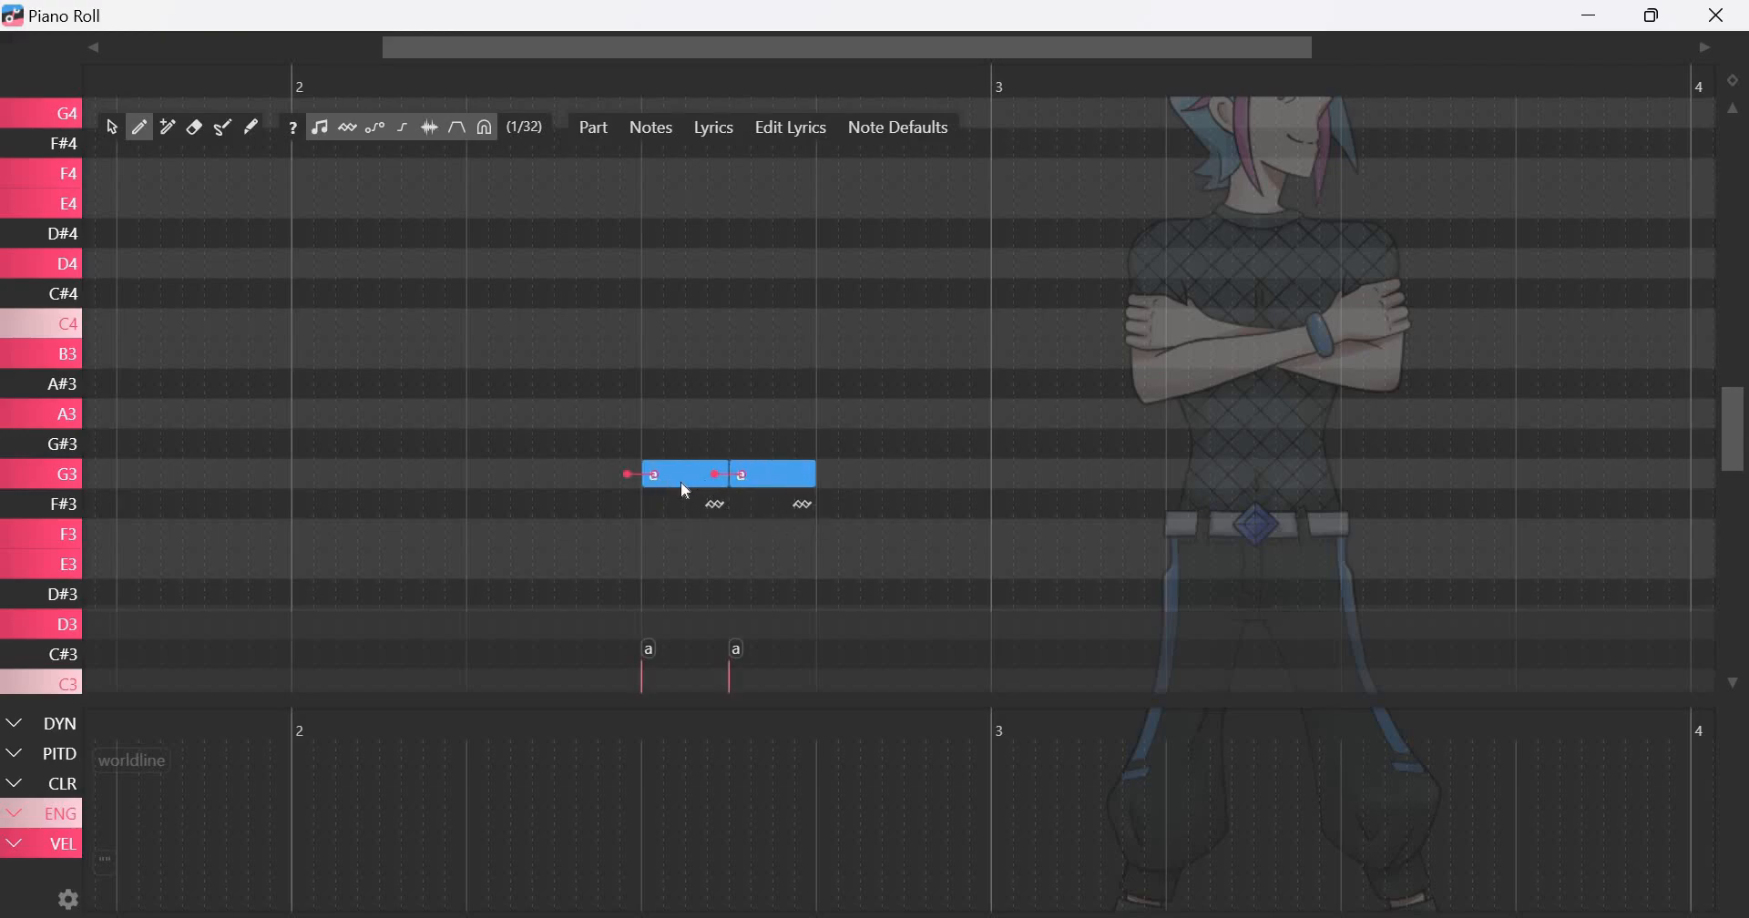
# Enter the lyrics de and su on the two notes, picking the - で alias for the first, and play them.
pyautogui.doubleClick(682, 482)
pyautogui.write('de')
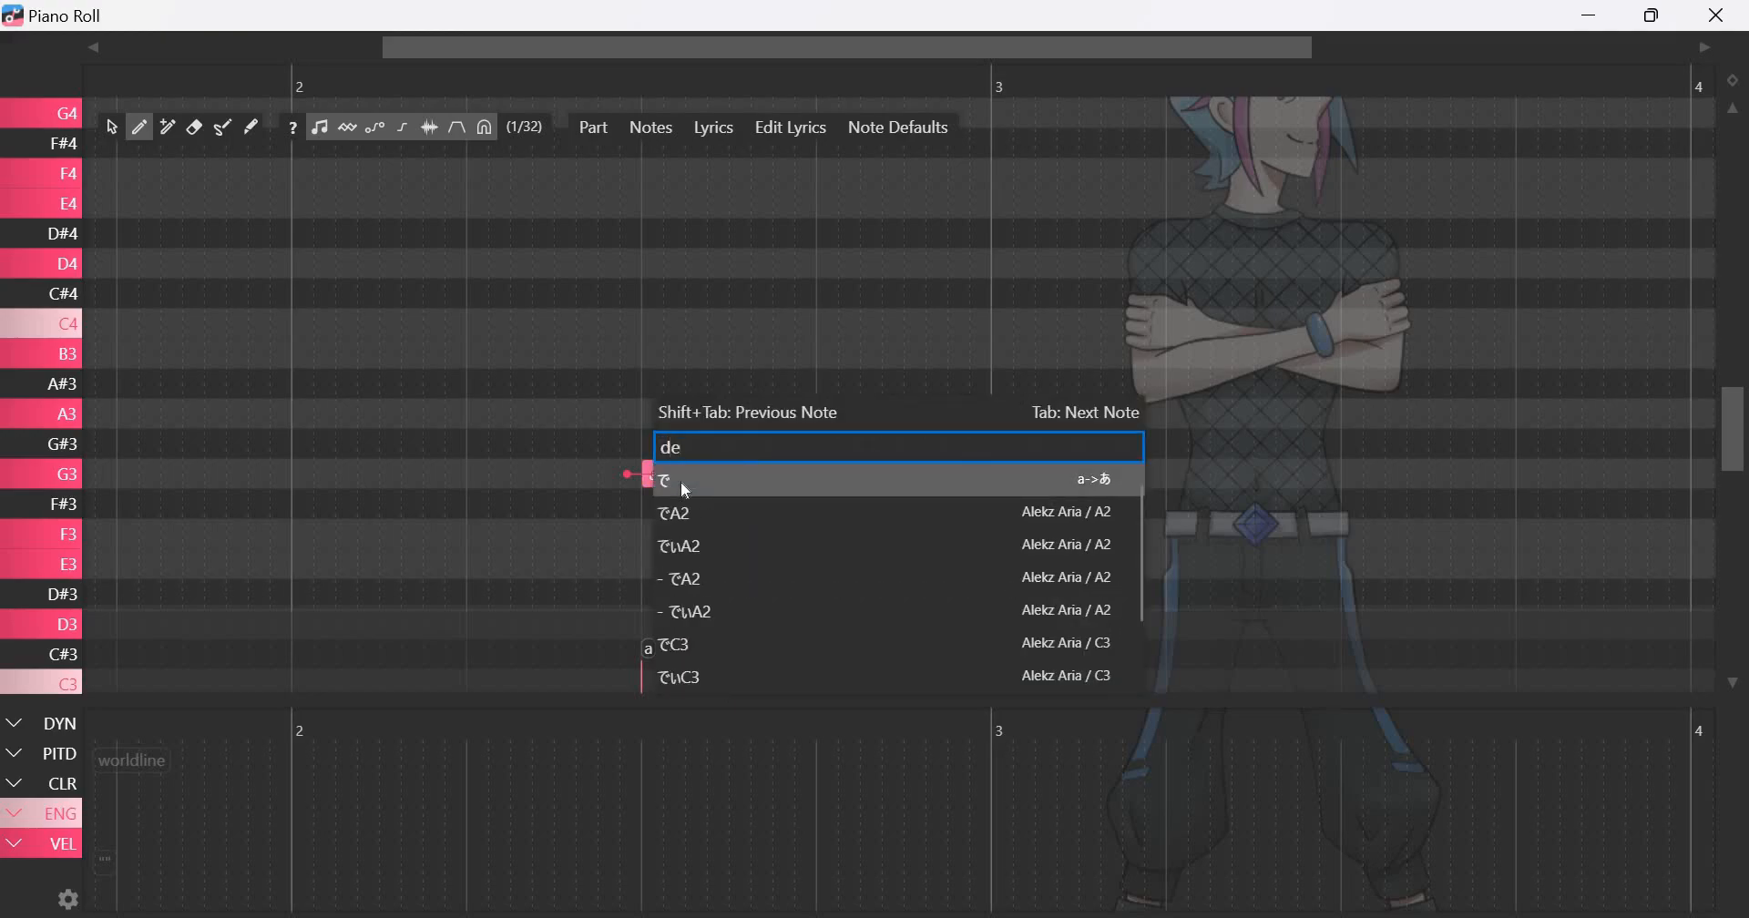
pyautogui.scroll(-2, 795, 542)
pyautogui.scroll(1, 795, 542)
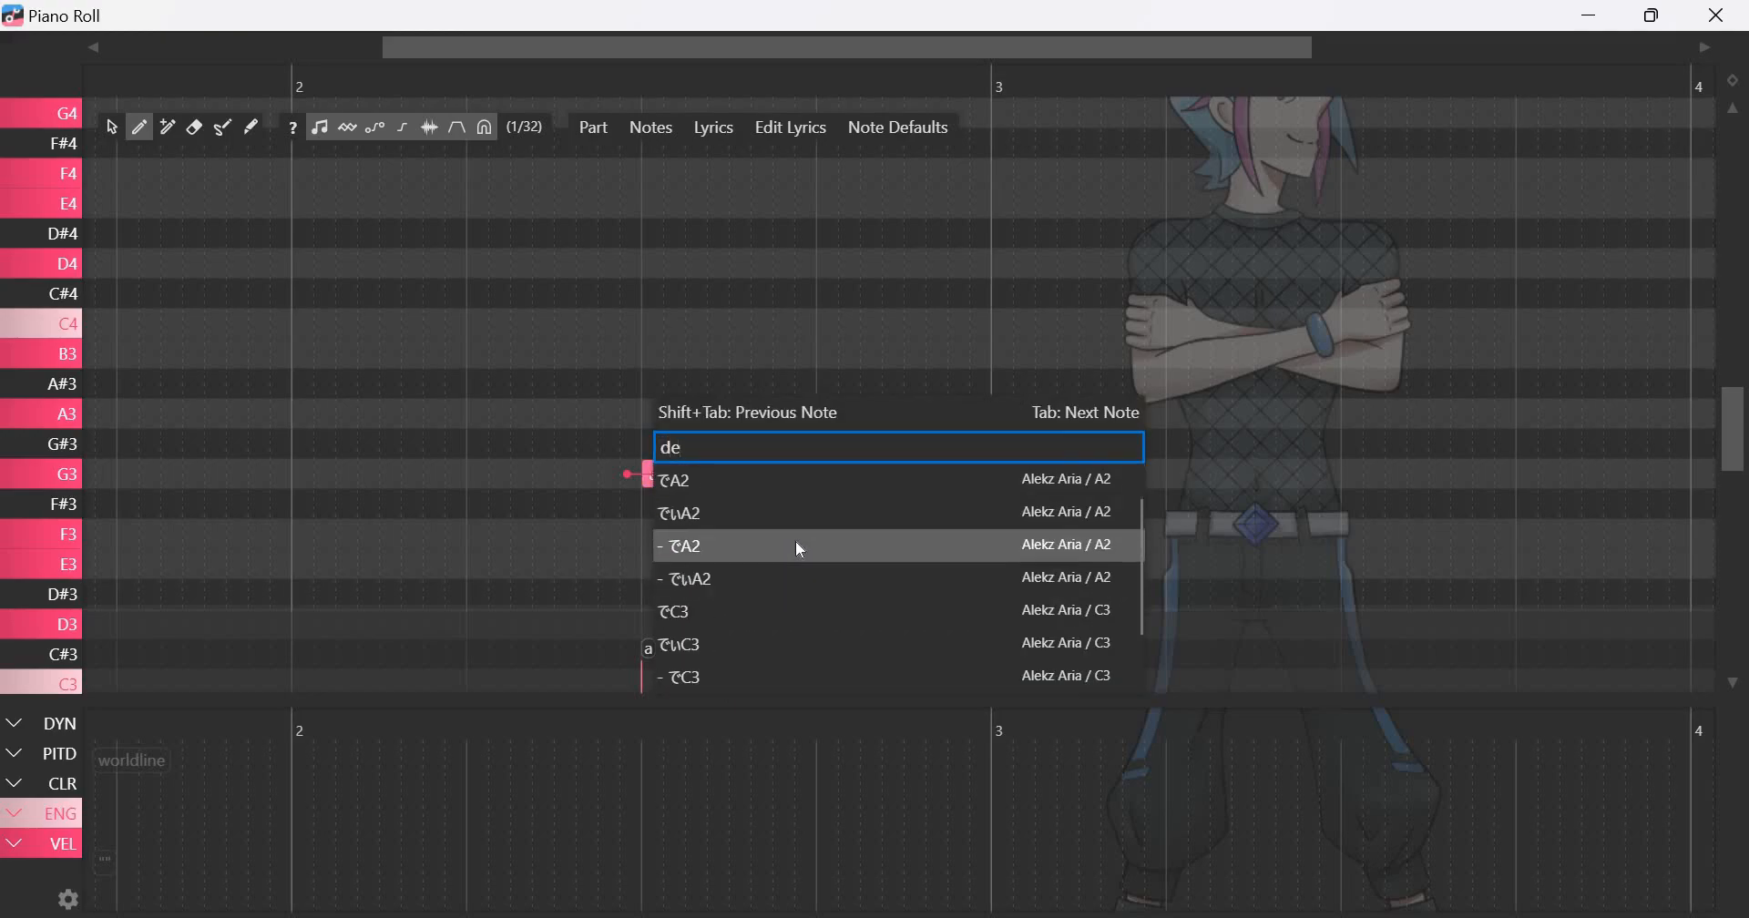
pyautogui.click(765, 479)
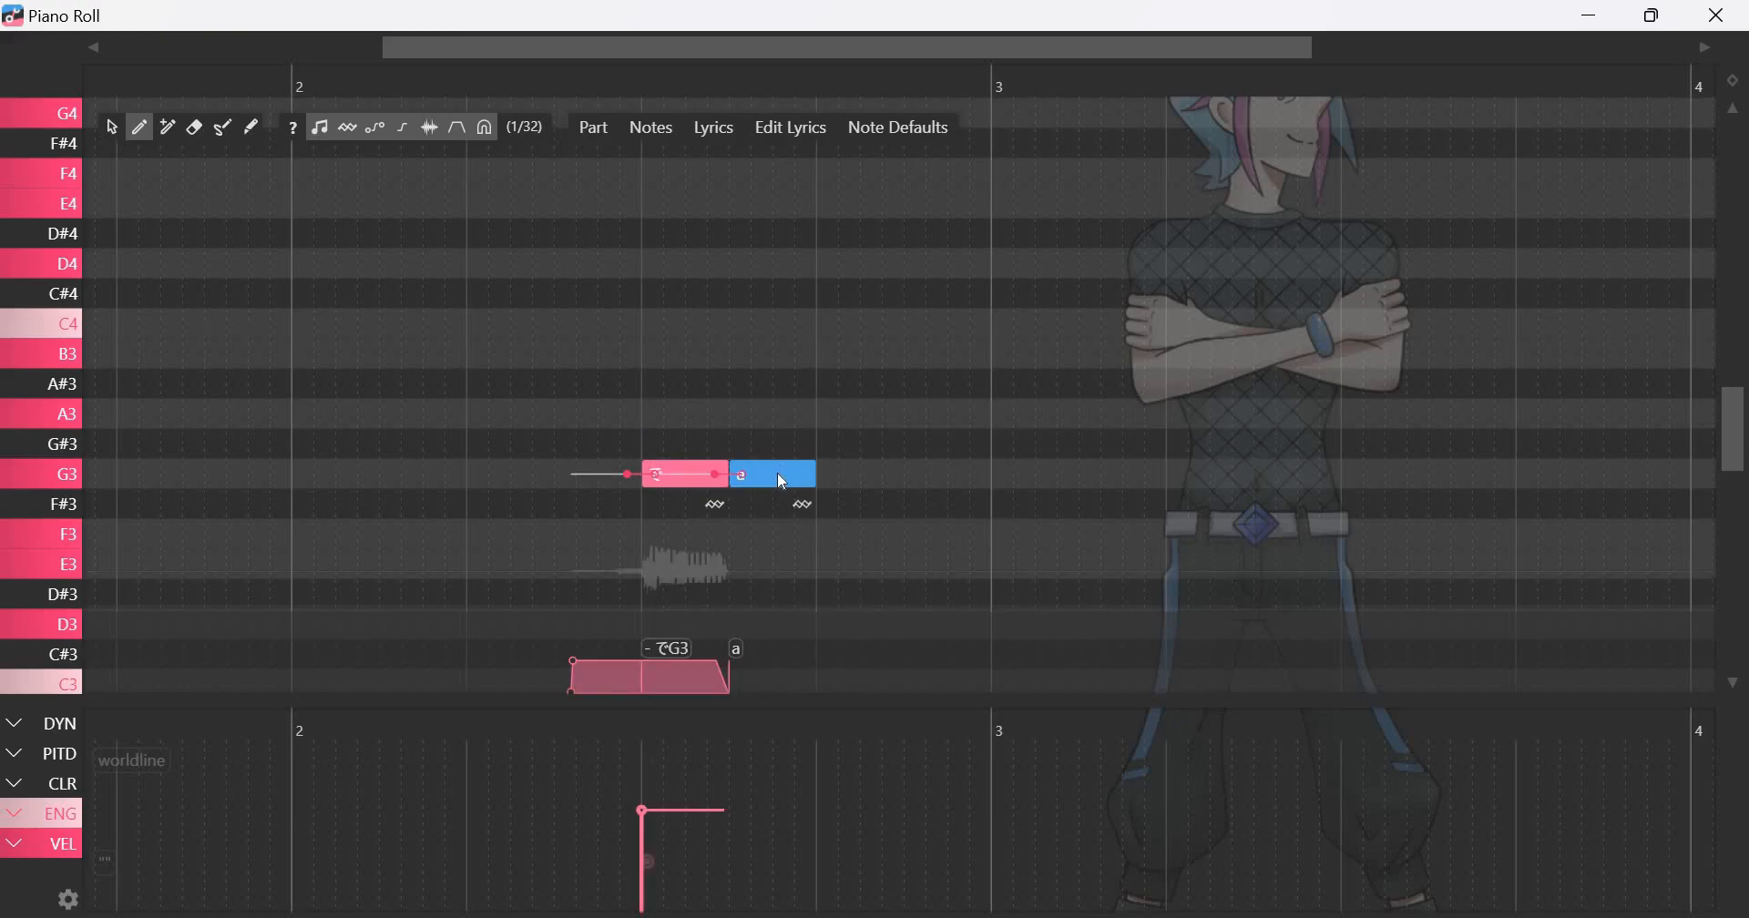
pyautogui.doubleClick(778, 472)
pyautogui.write('su')
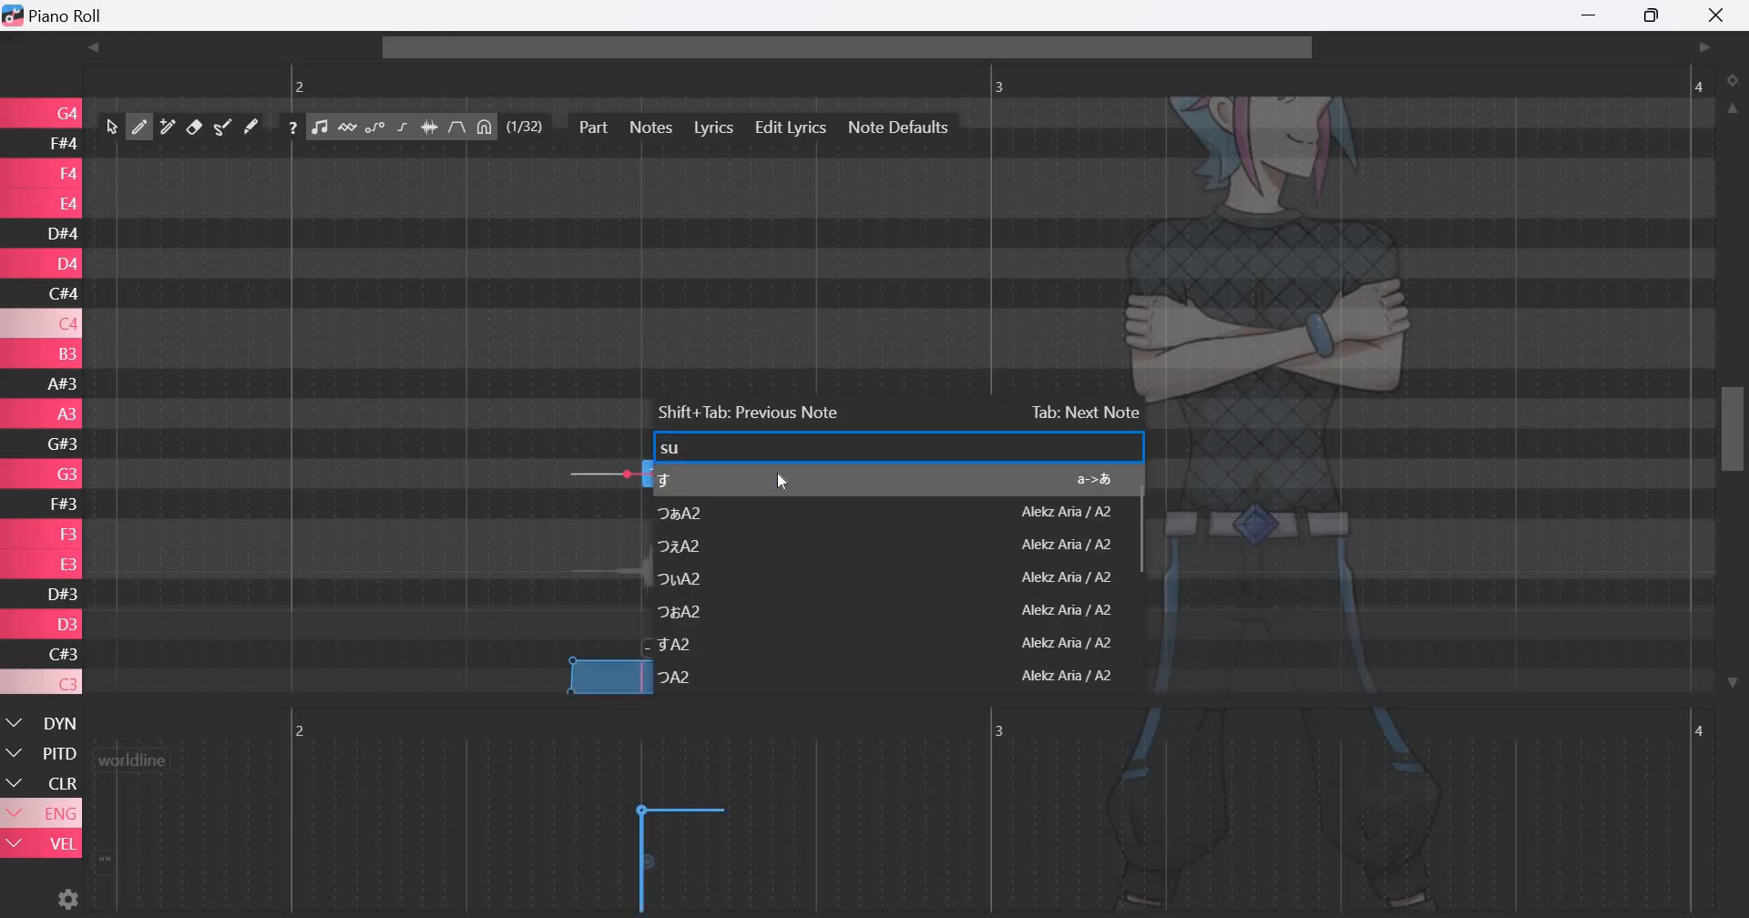
pyautogui.click(780, 475)
pyautogui.press('space')
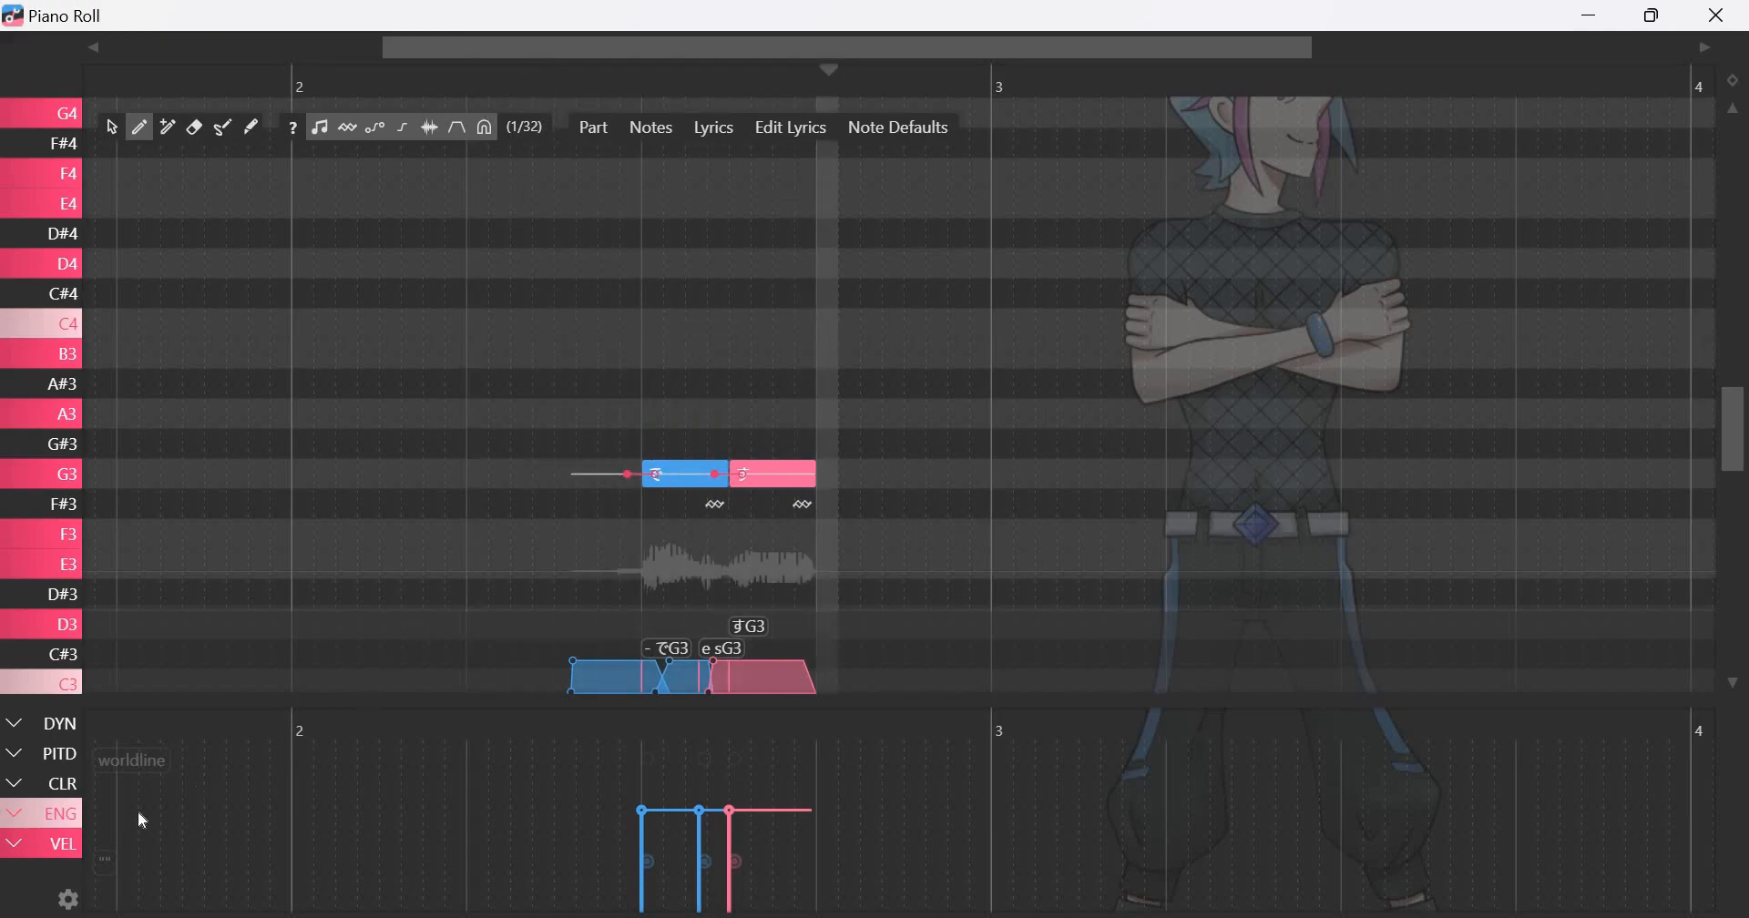
# Examine the expression lanes and the list of available expressions in the piano roll.
pyautogui.click(64, 737)
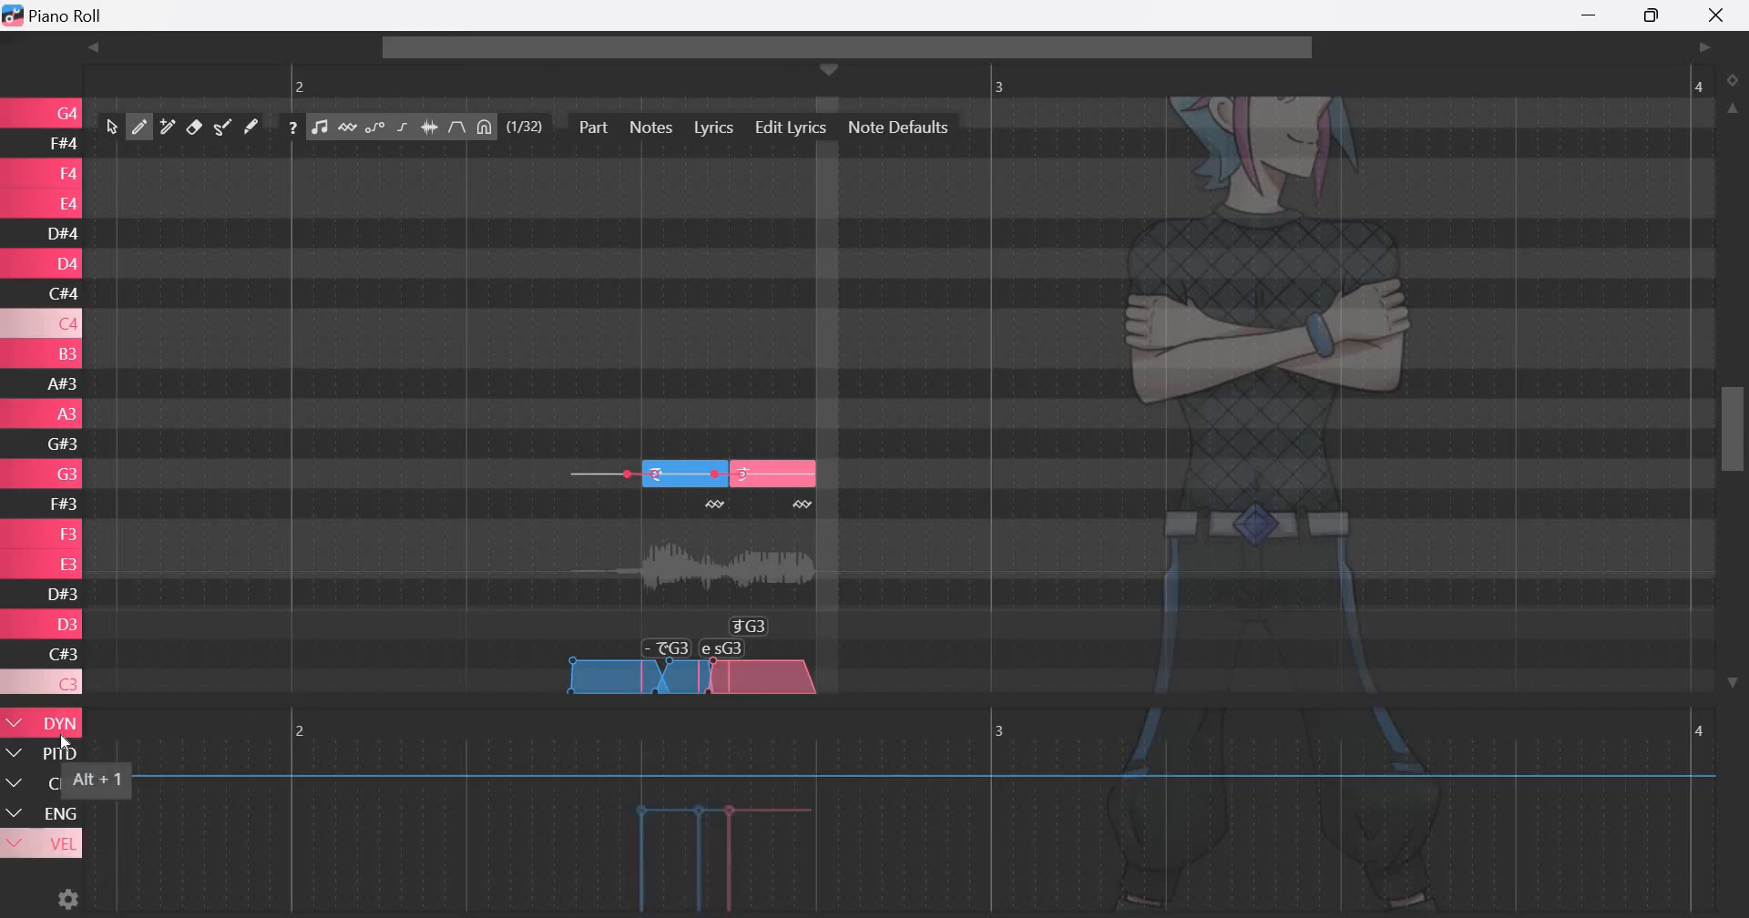
pyautogui.click(16, 765)
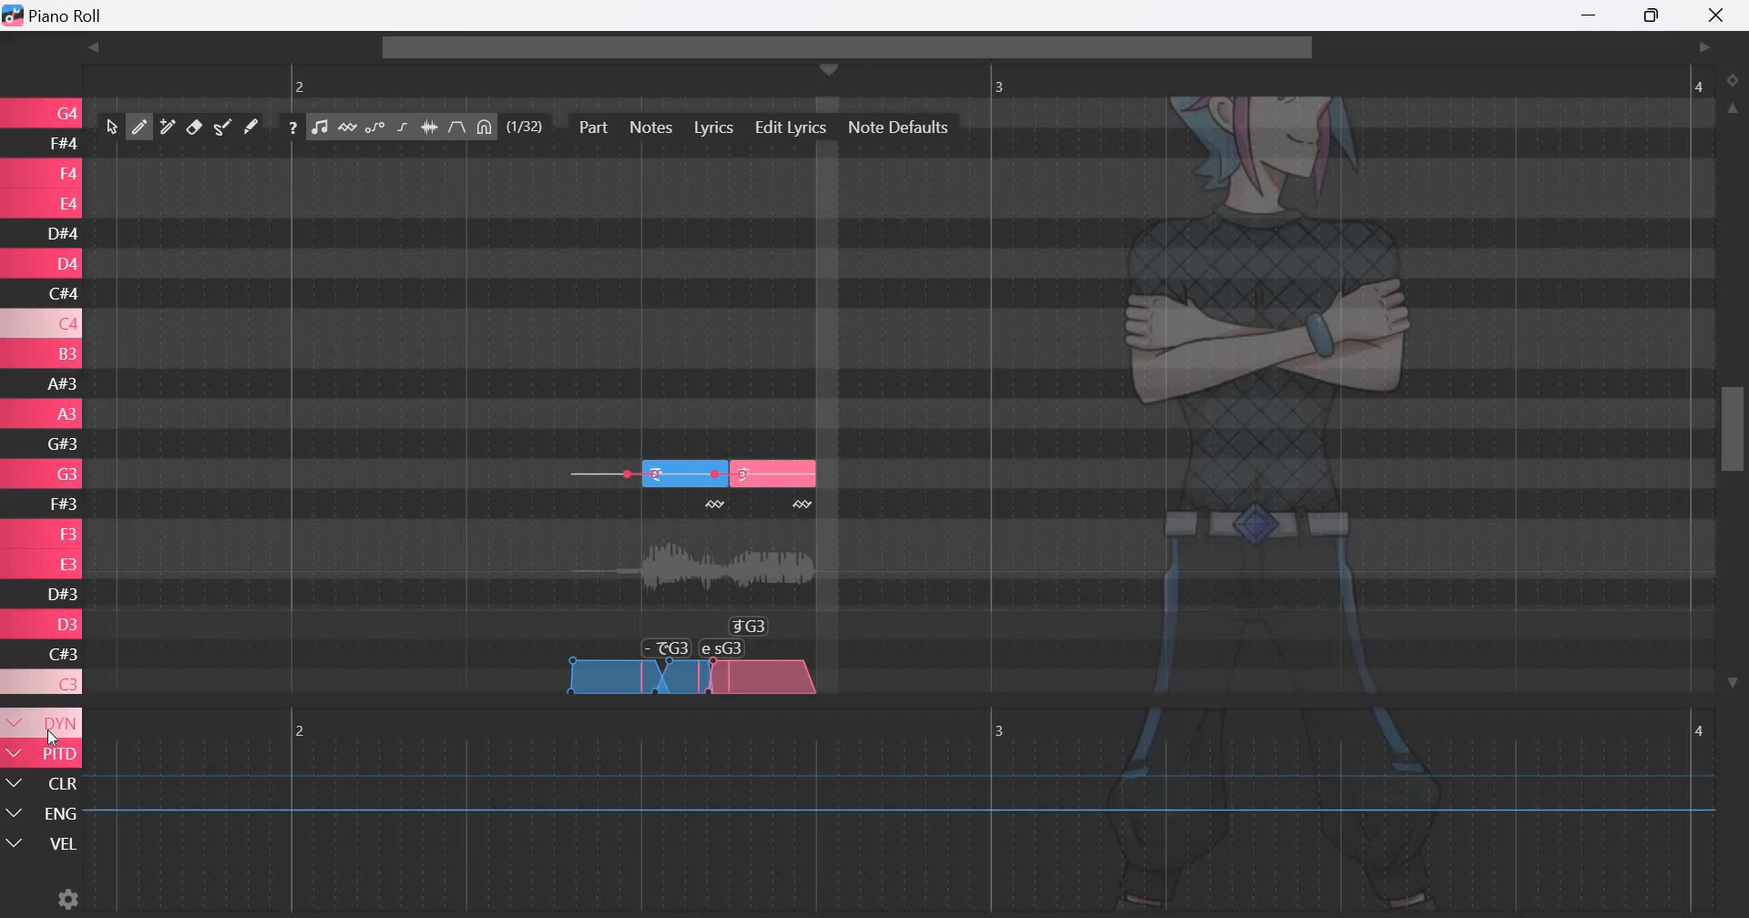
pyautogui.click(71, 902)
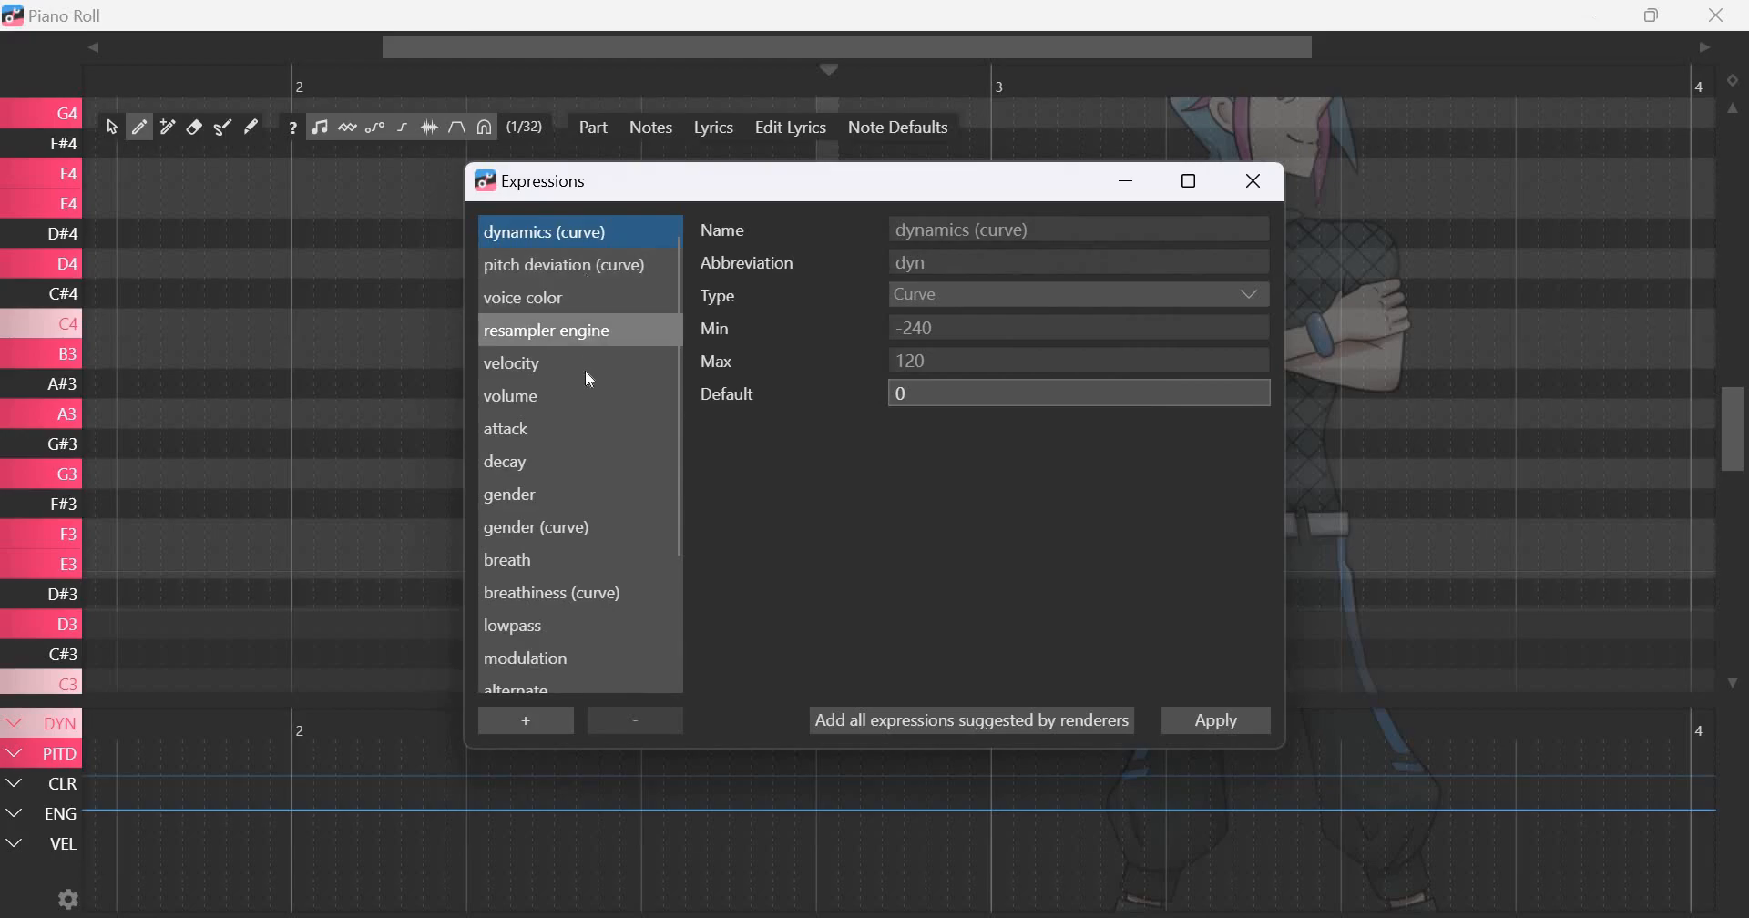
pyautogui.scroll(-3, 588, 453)
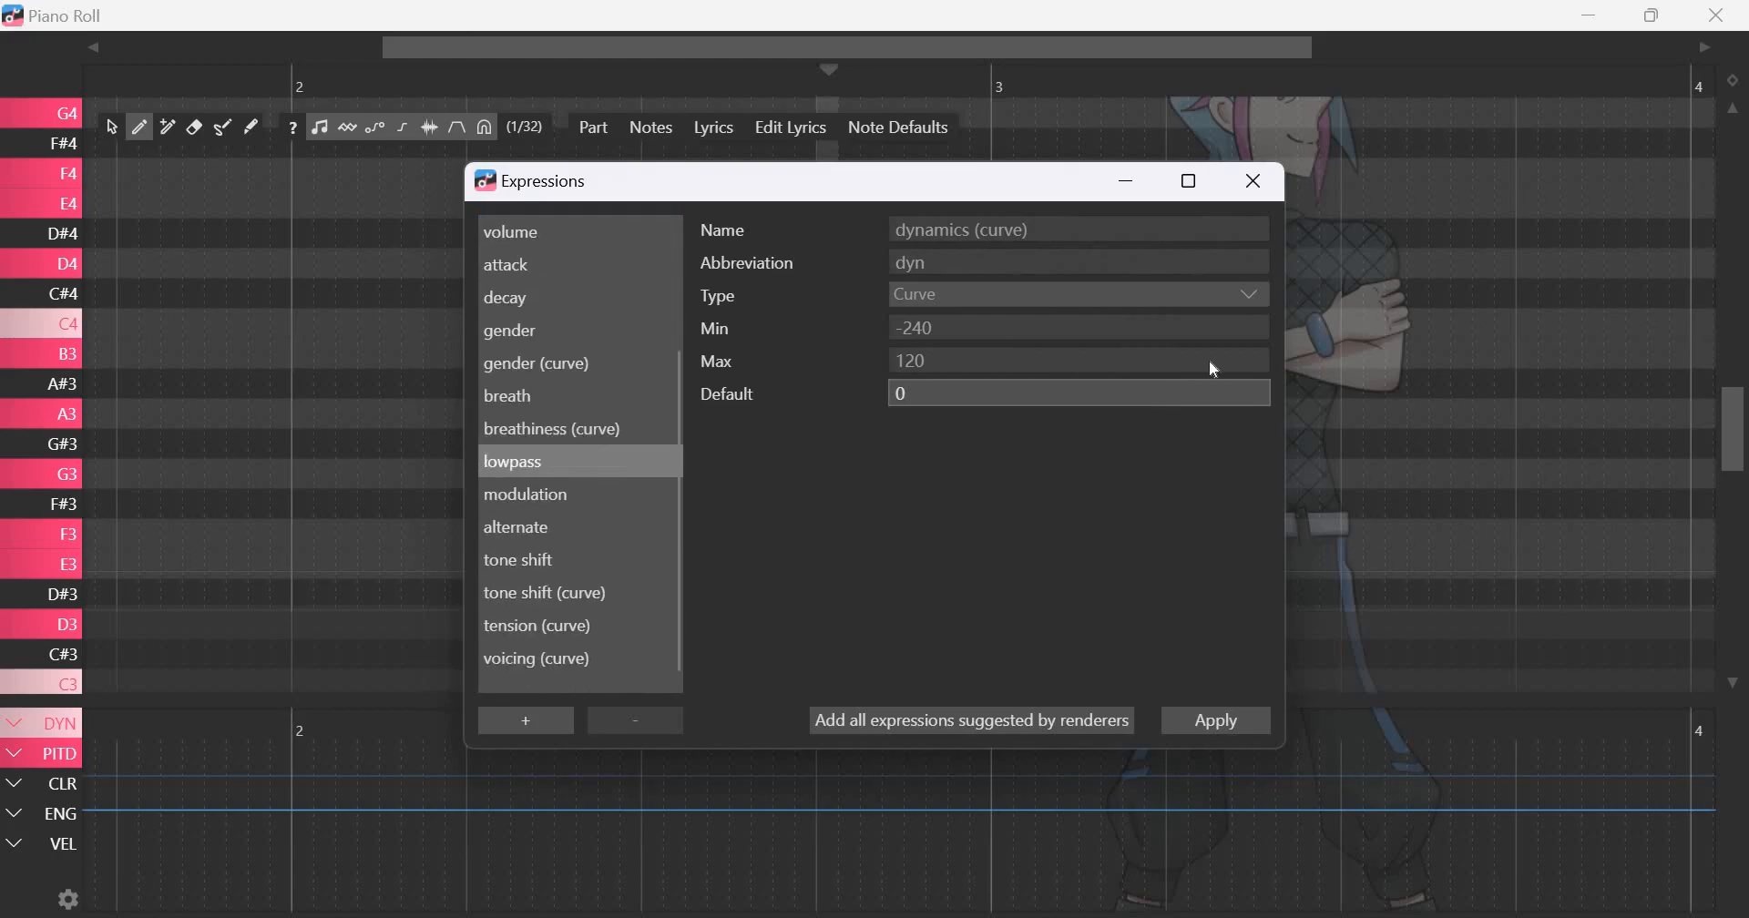
pyautogui.click(1255, 182)
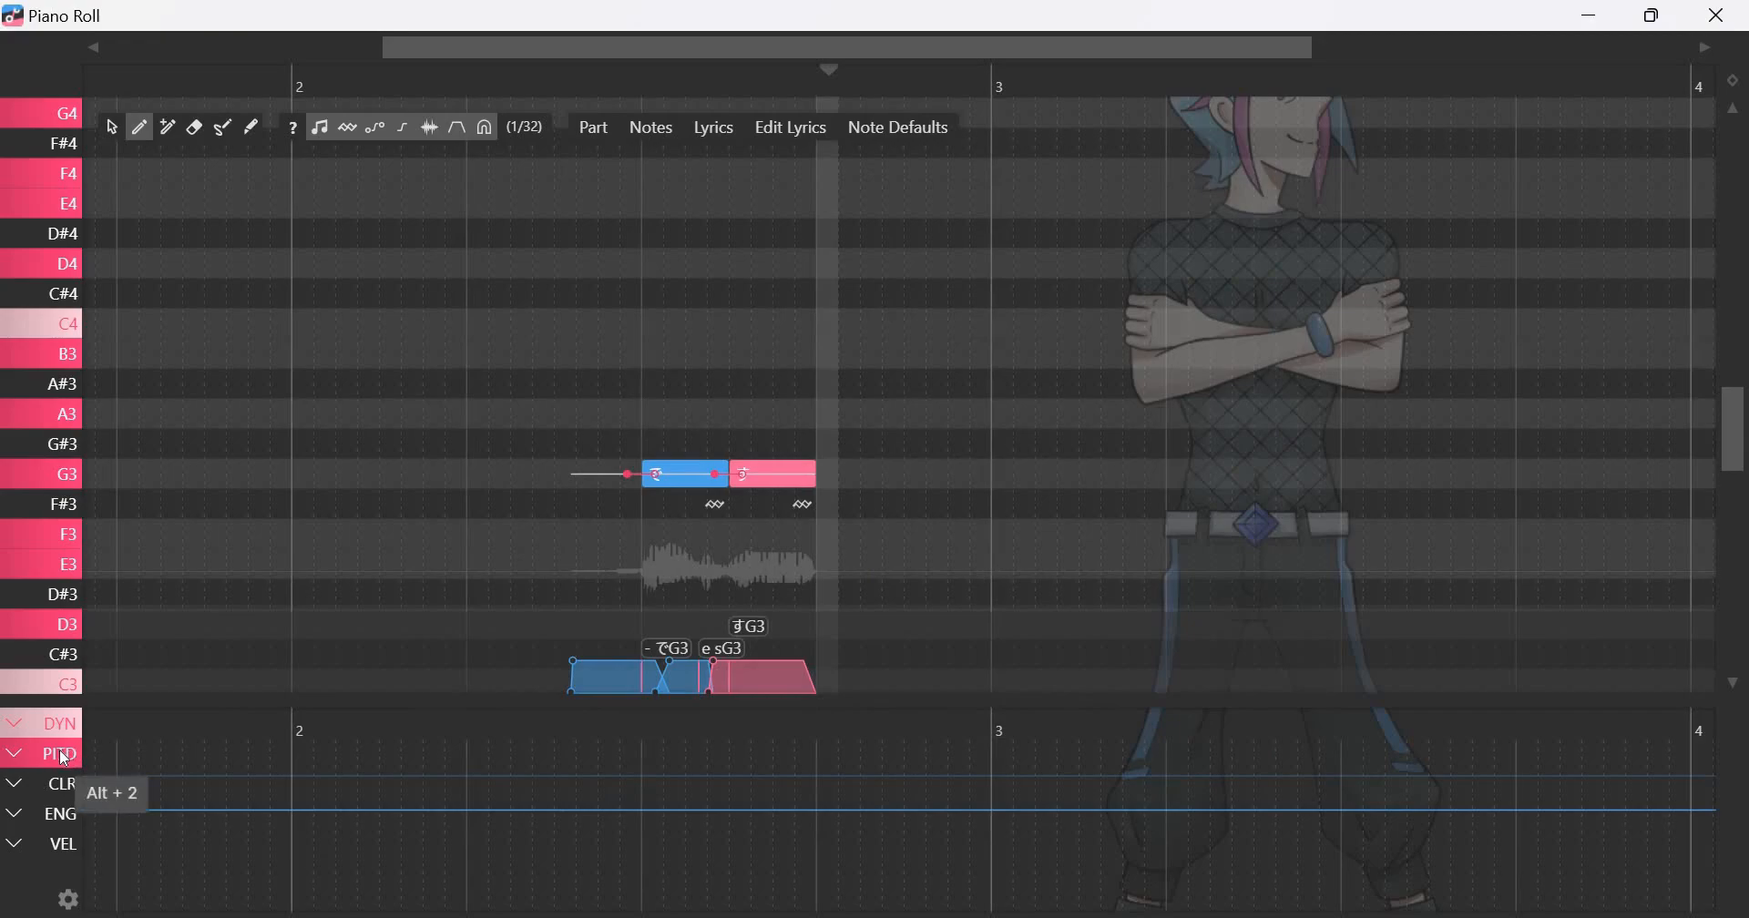
pyautogui.click(62, 789)
pyautogui.click(63, 852)
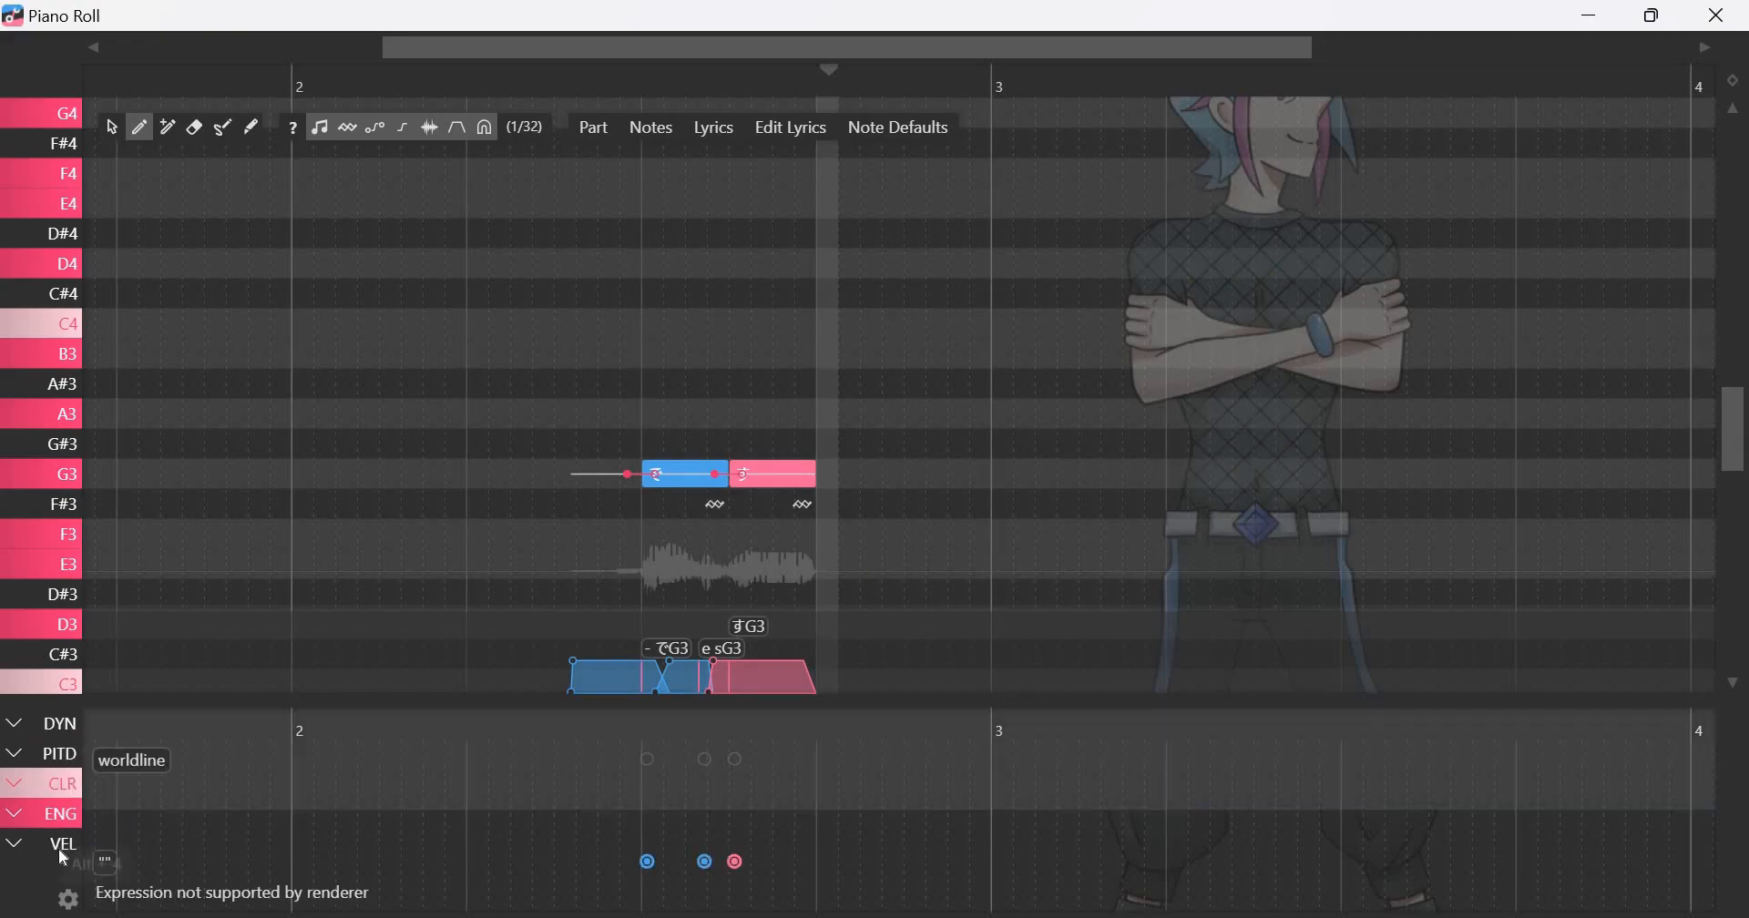
pyautogui.hotkey('alt', '3')
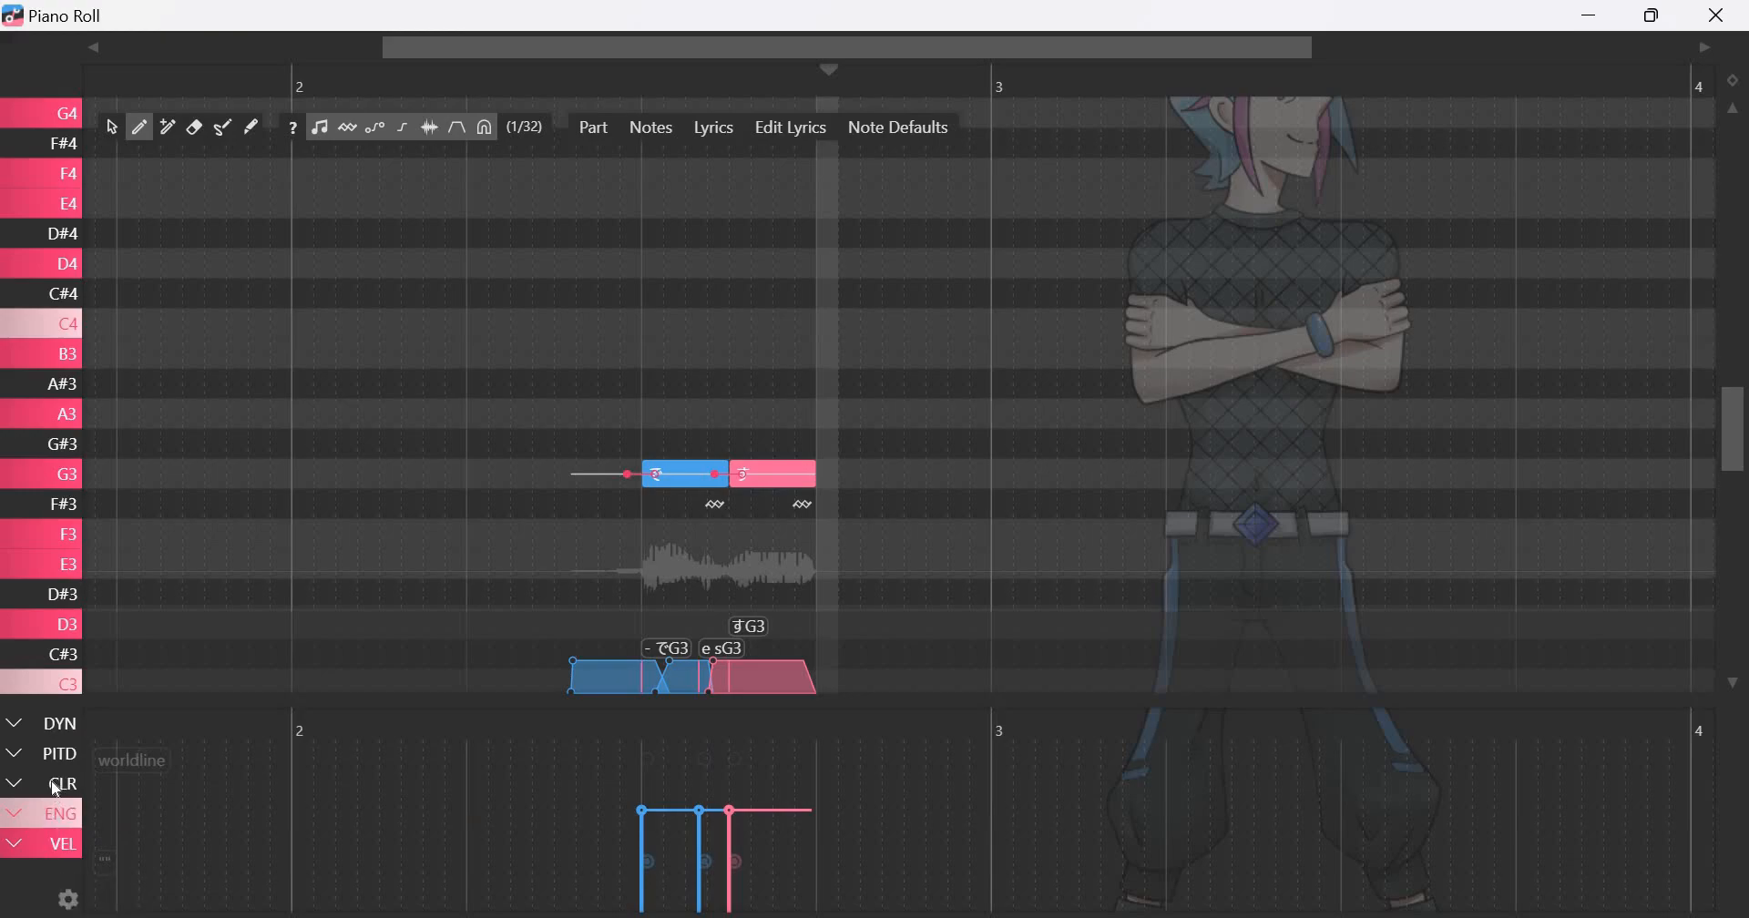
pyautogui.click(145, 721)
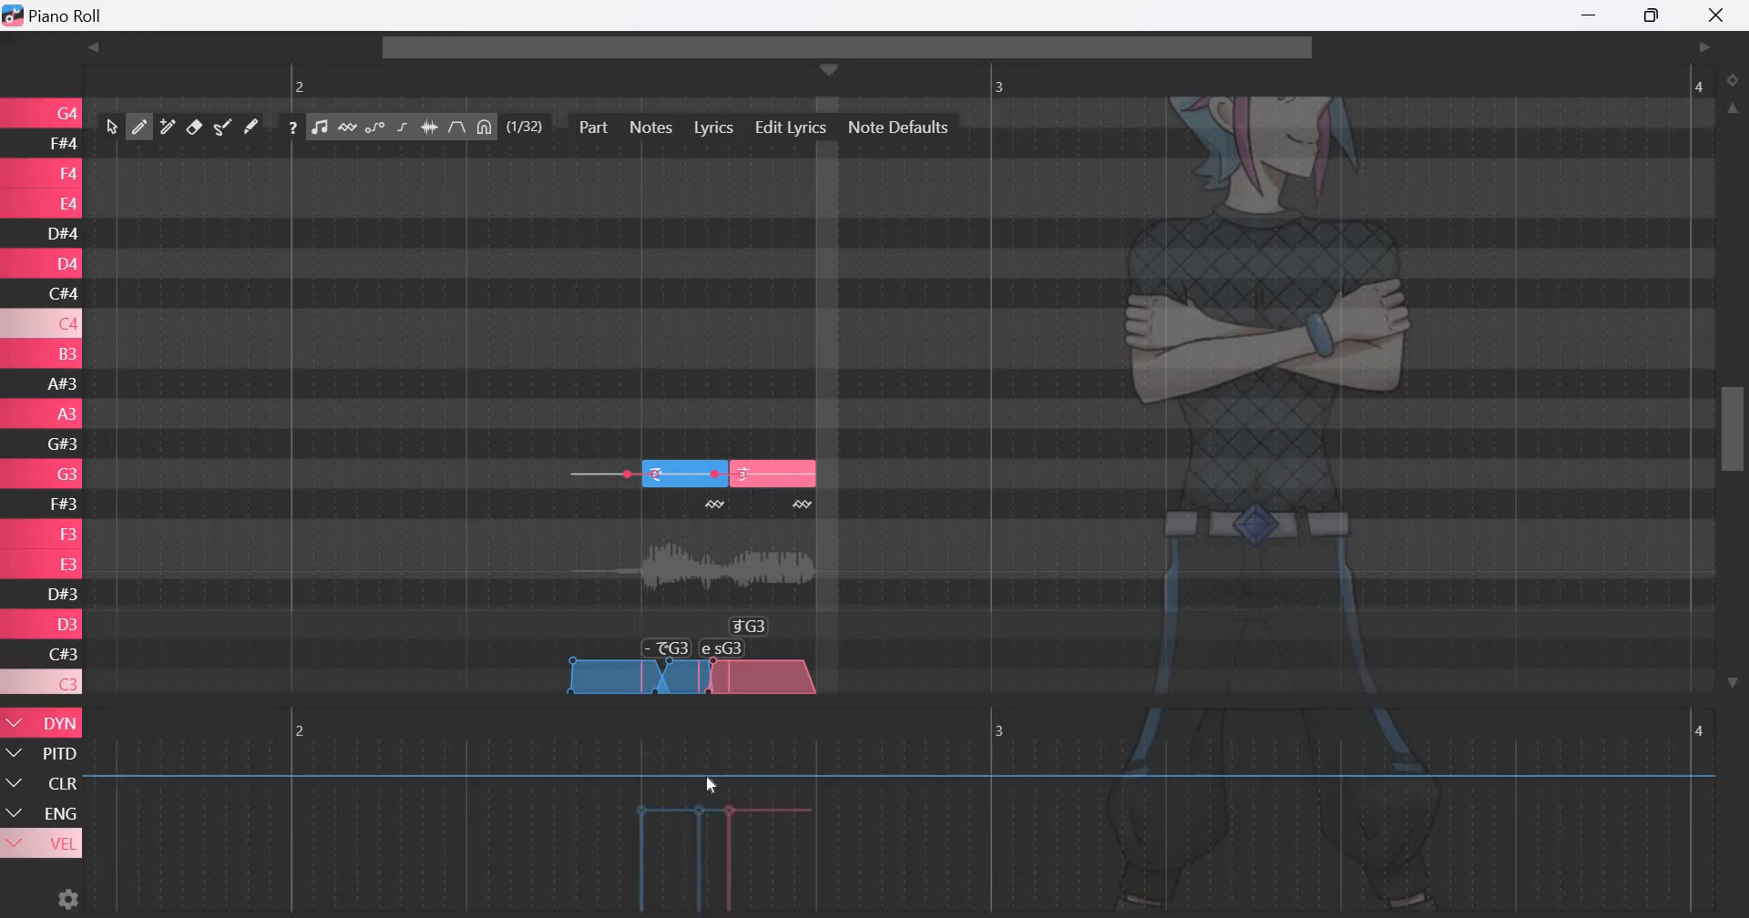
# Draw the dynamics curve down to its minimum across the su note and play the phrase.
pyautogui.click(729, 86)
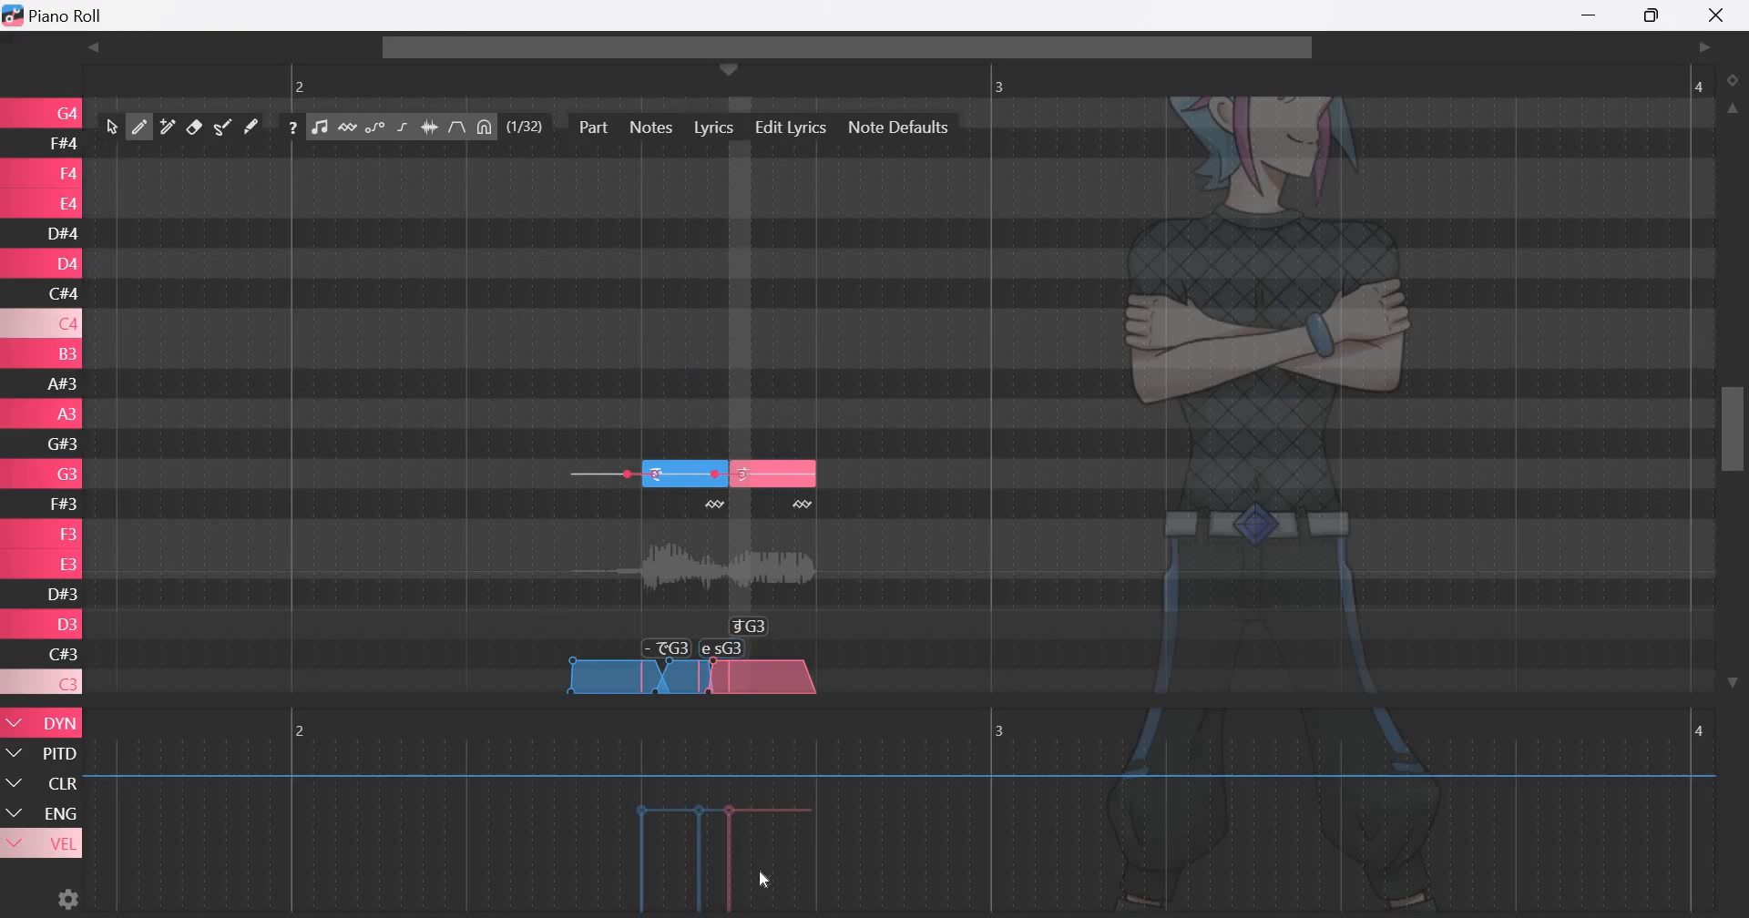
pyautogui.moveTo(731, 909); pyautogui.dragTo(820, 911)
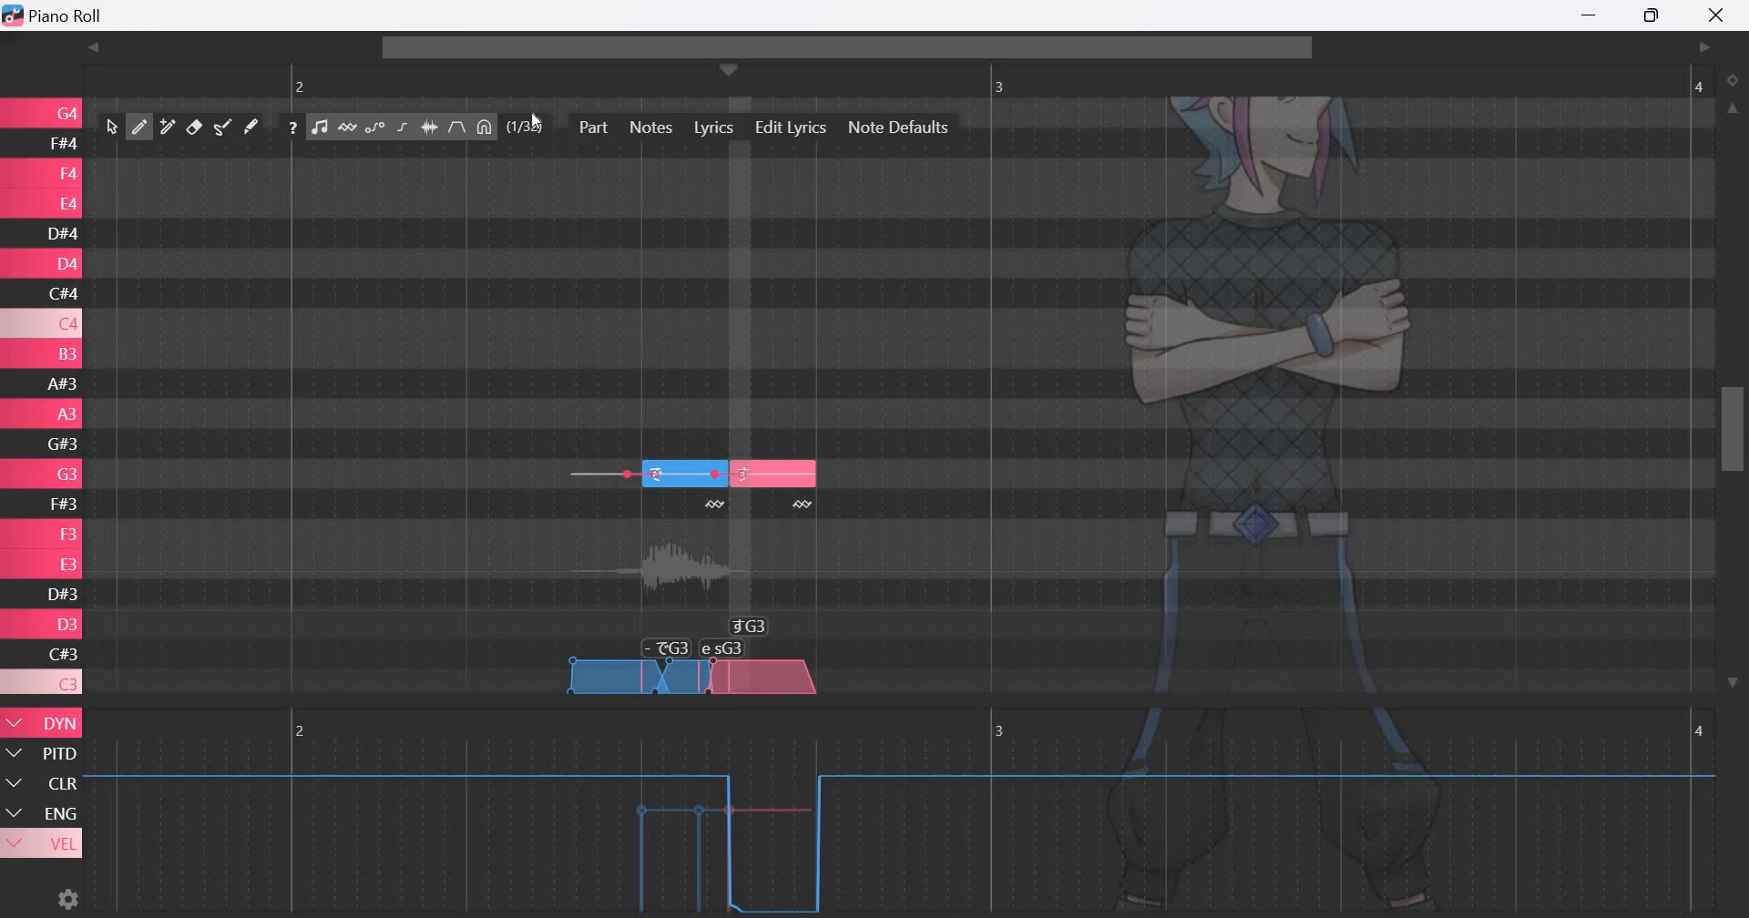
pyautogui.click(495, 85)
pyautogui.press('space')
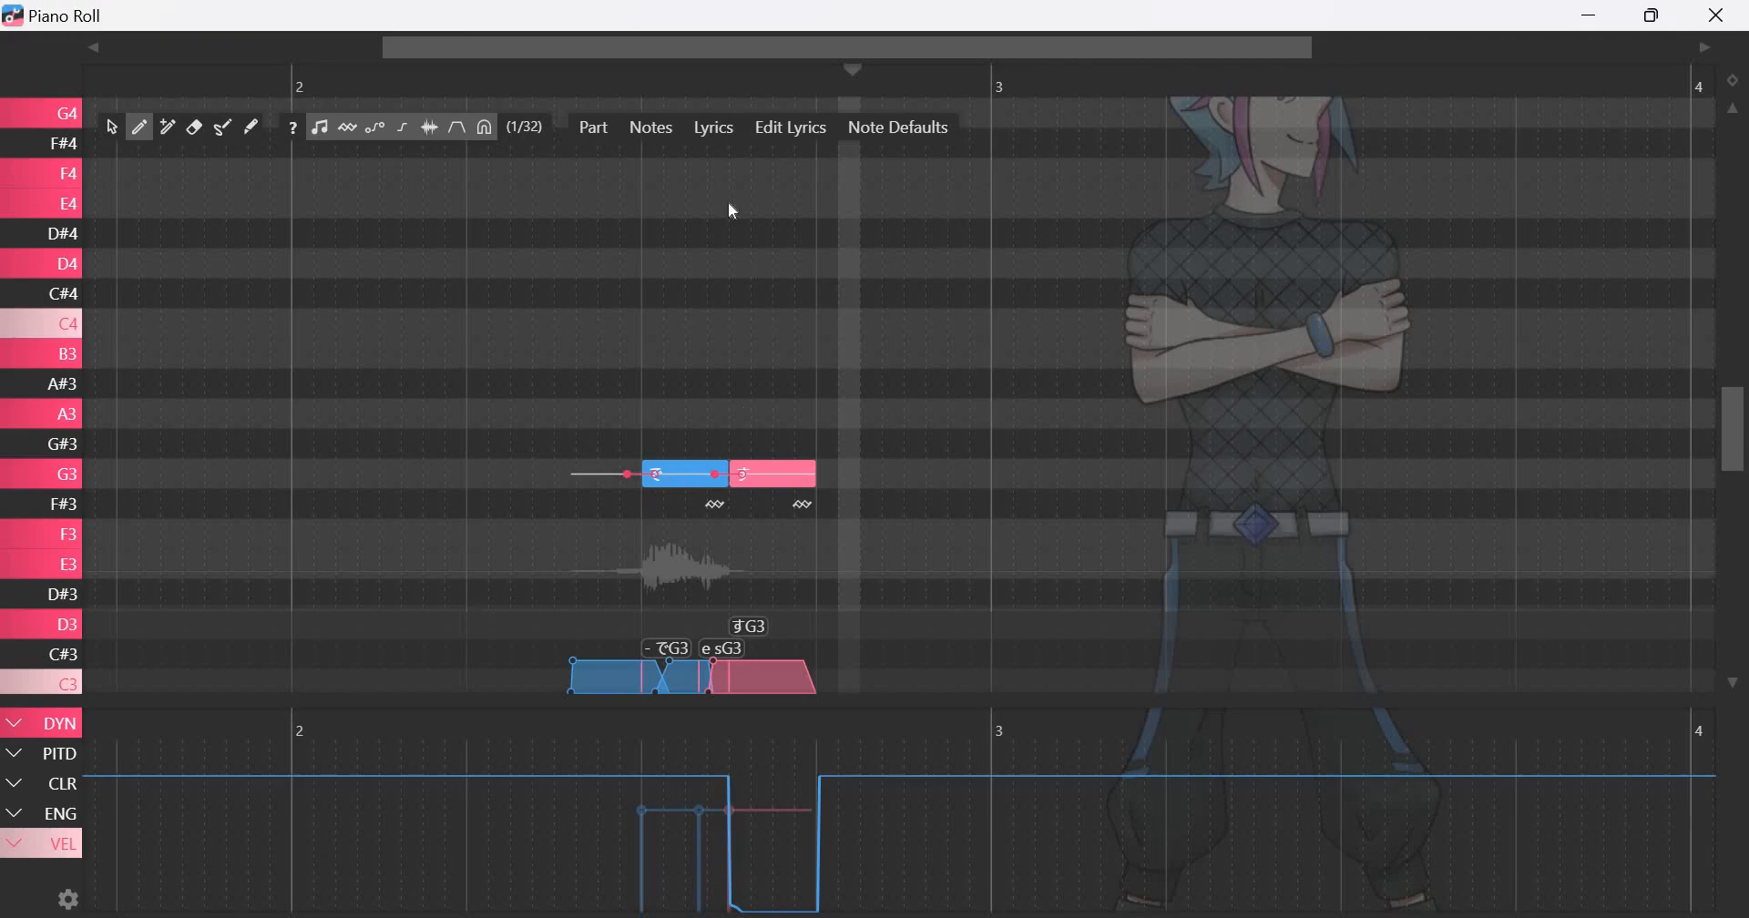
# Reopen the expressions list to review the available expressions.
pyautogui.click(536, 69)
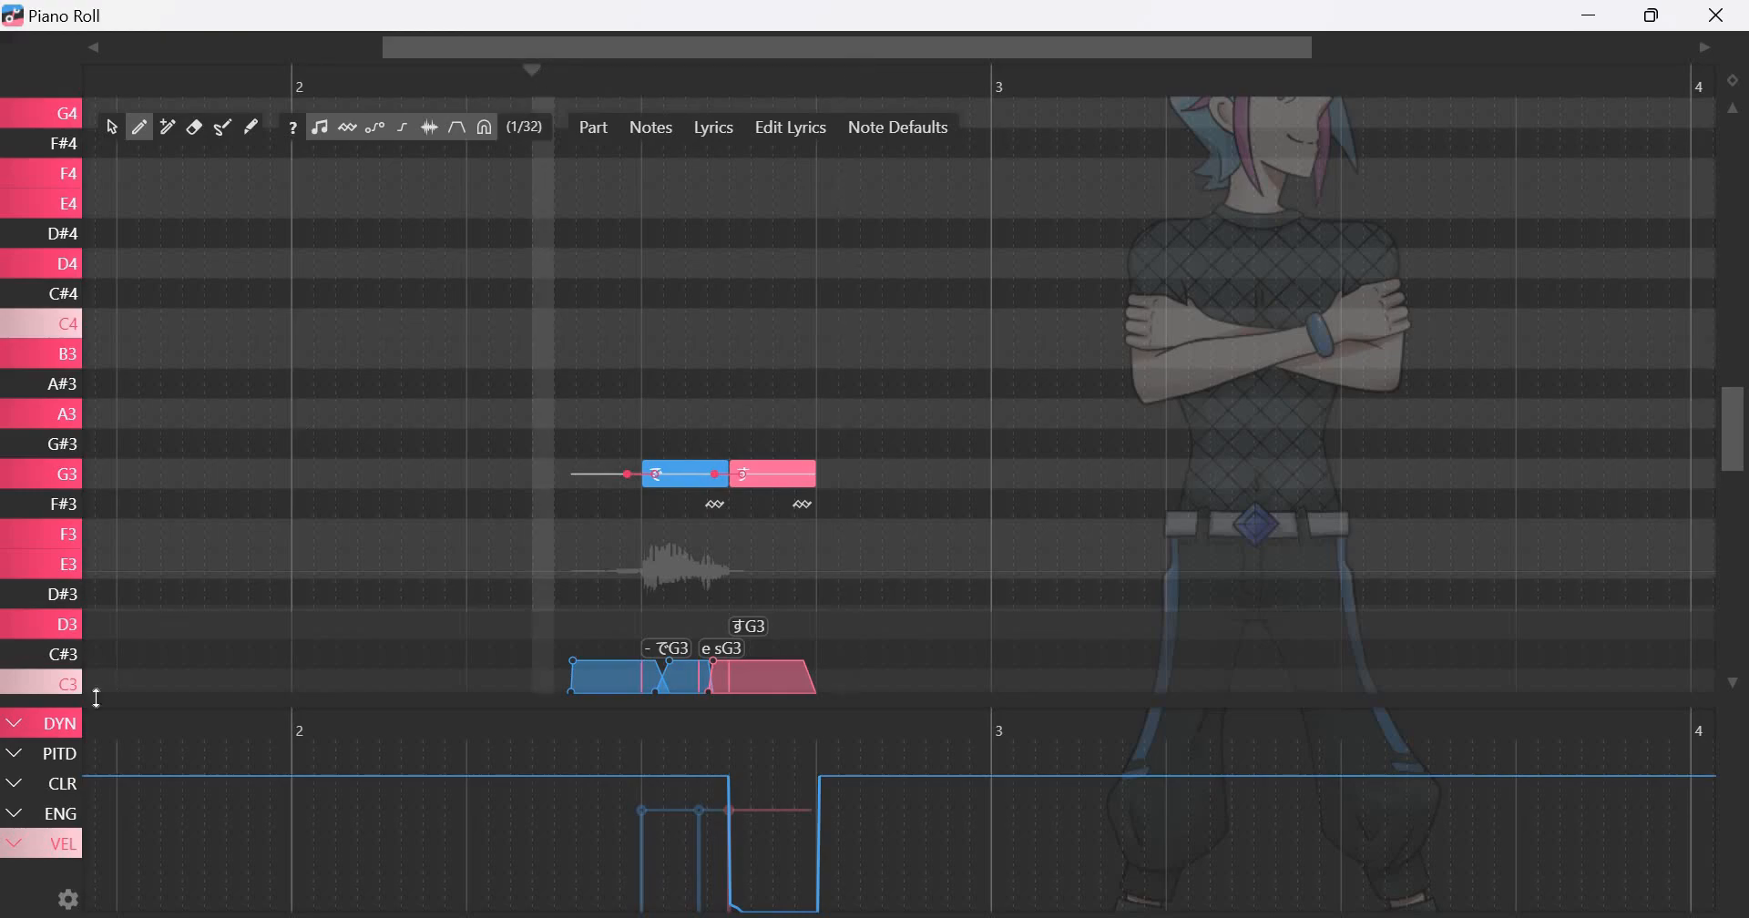
pyautogui.click(73, 901)
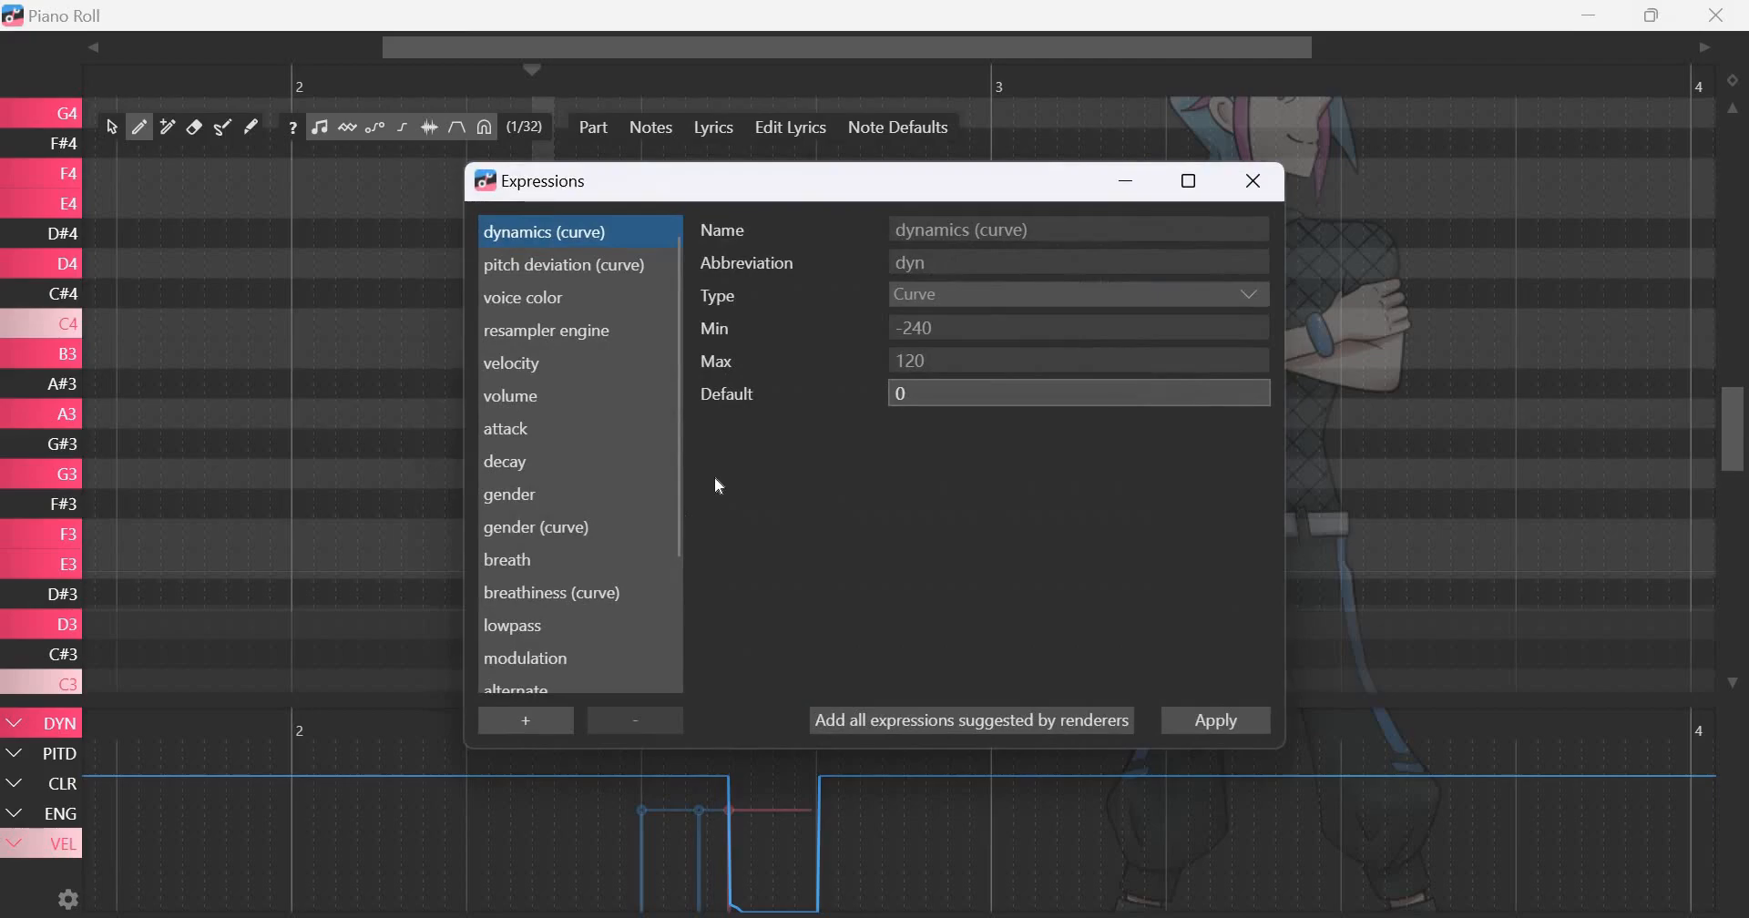
pyautogui.scroll(-2, 631, 460)
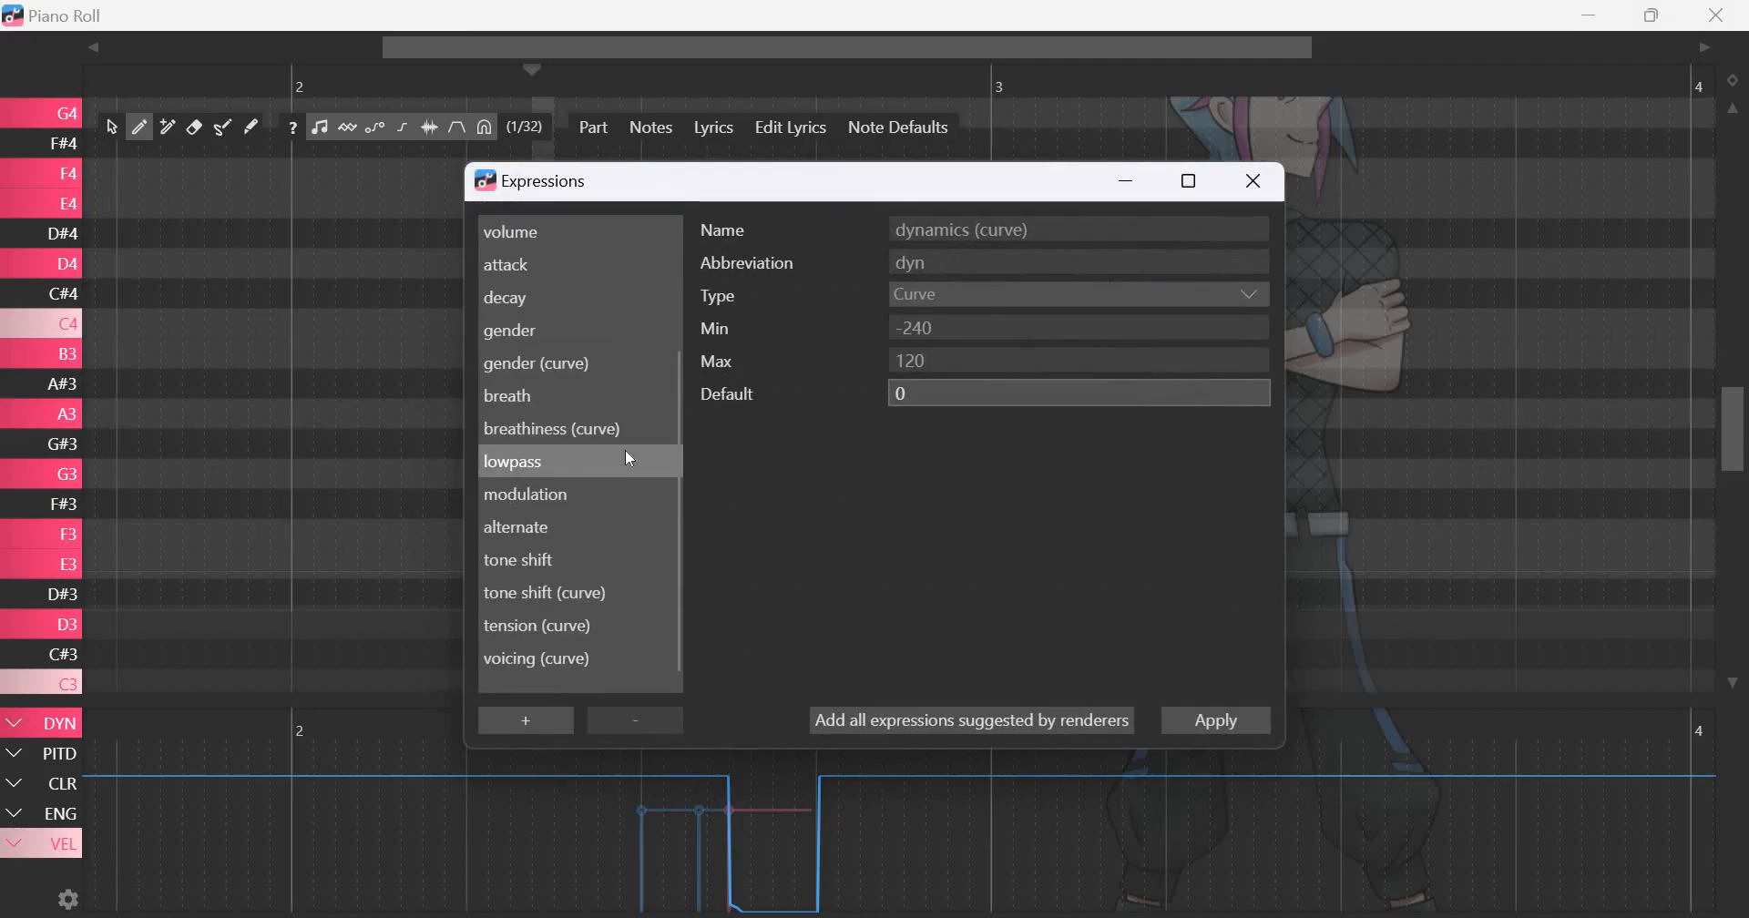
pyautogui.scroll(2, 625, 450)
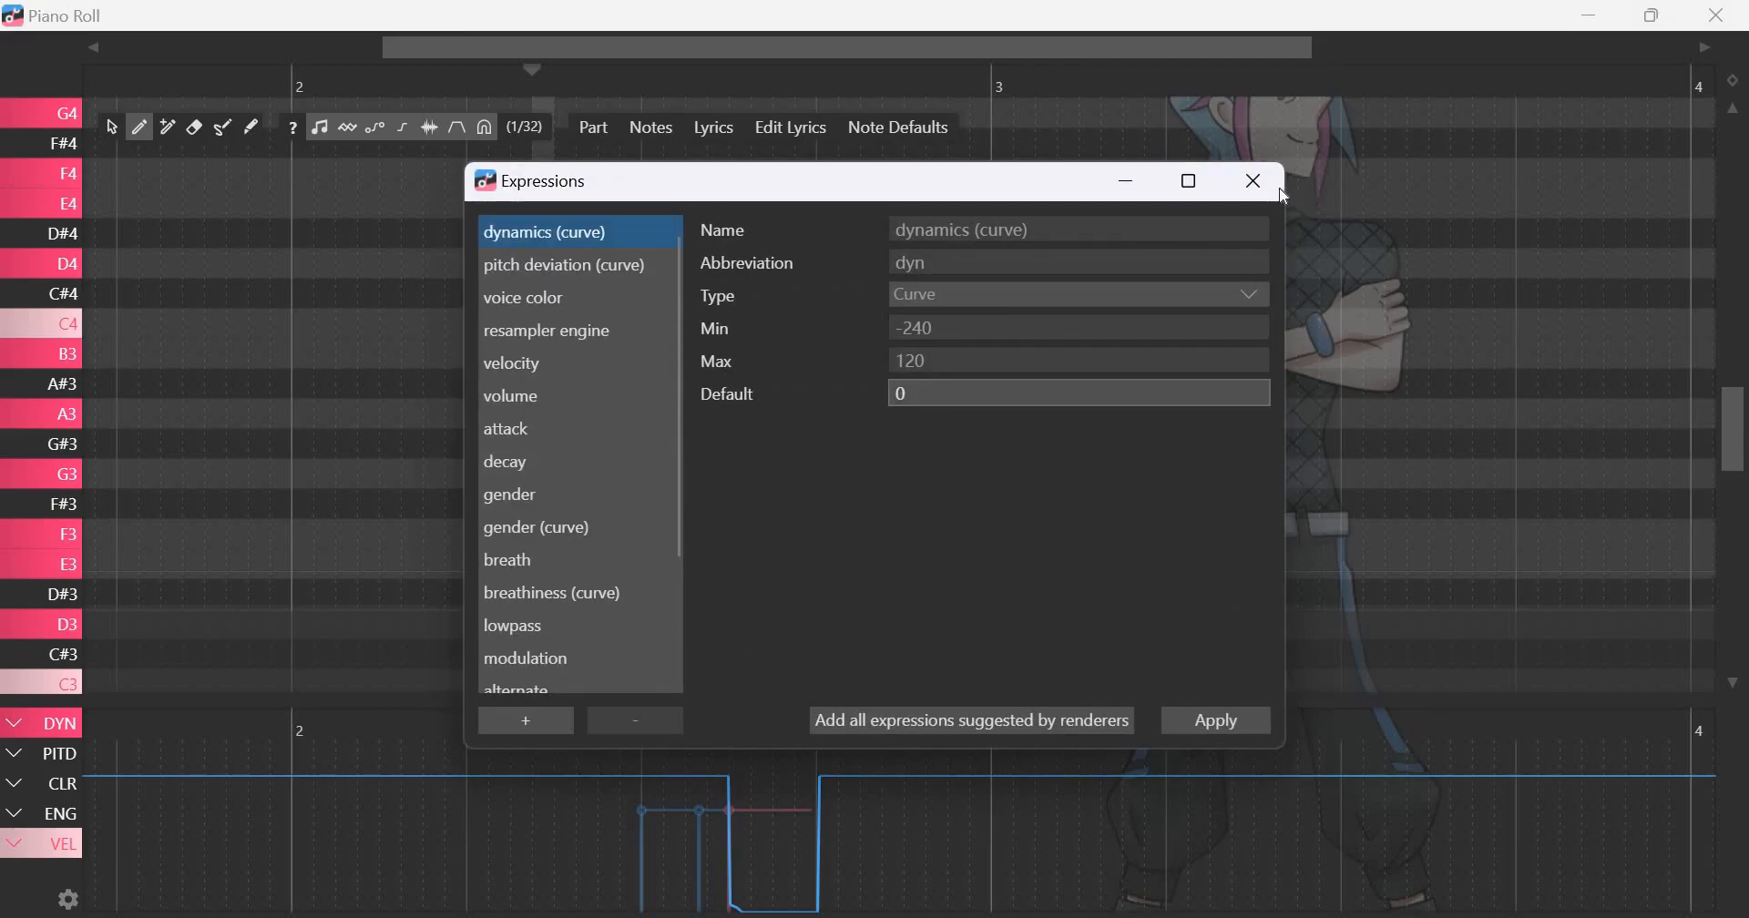
pyautogui.press('Escape')
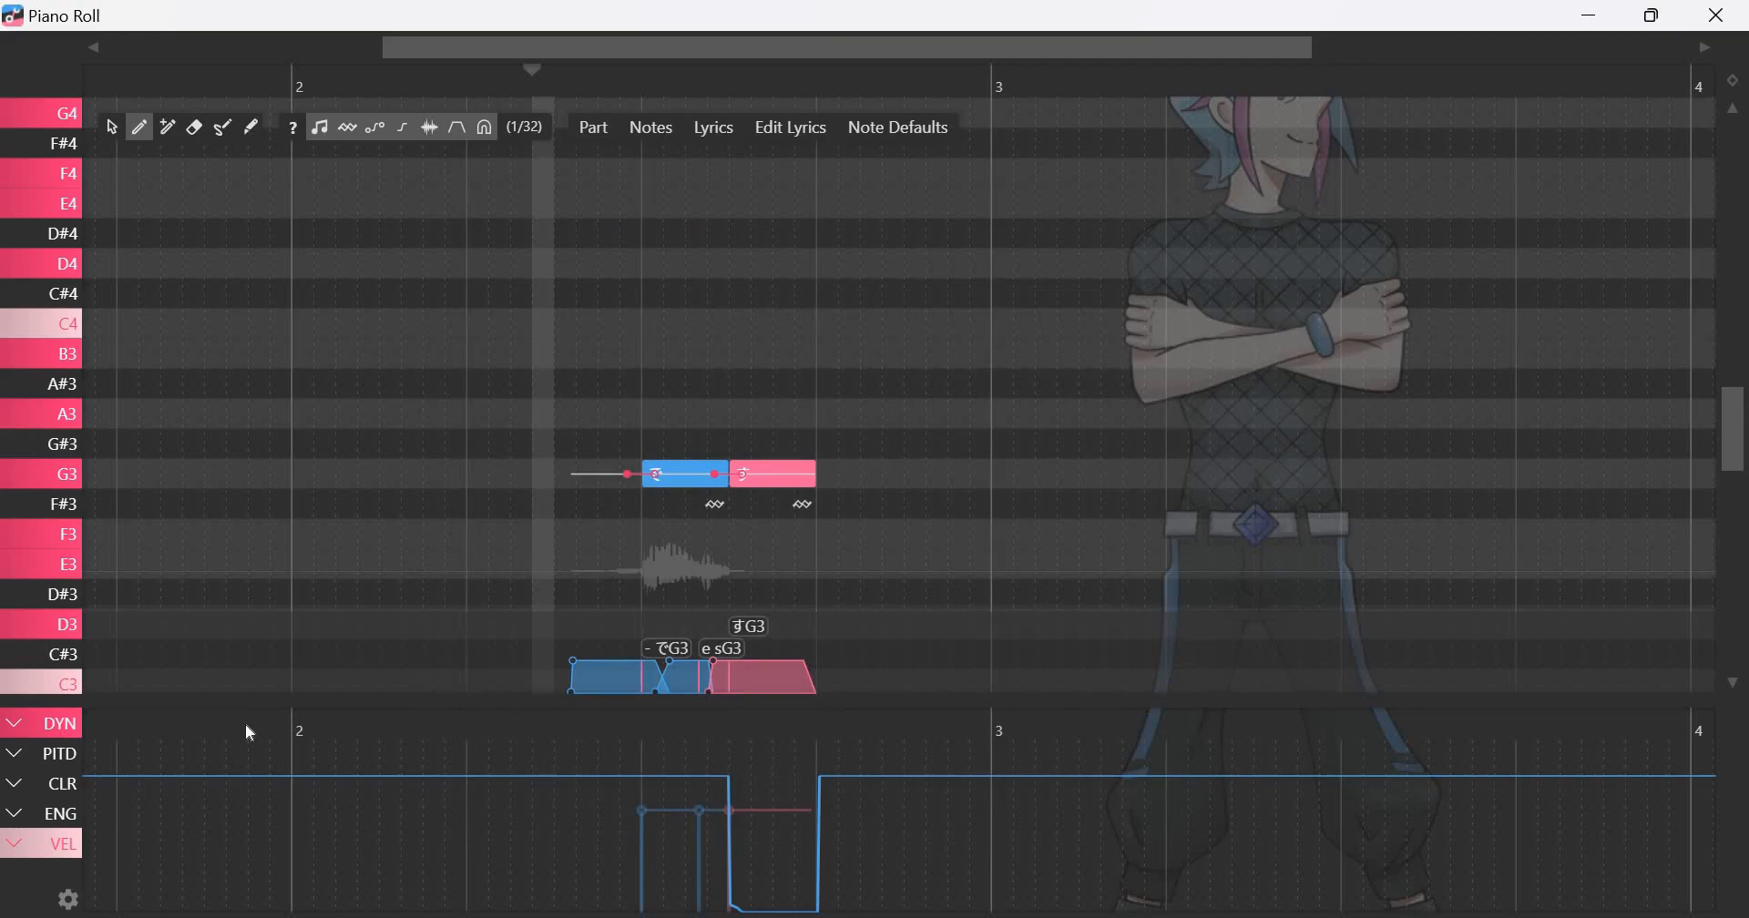
# Switch between the expression lanes and view the phrase from measure 1.
pyautogui.click(15, 761)
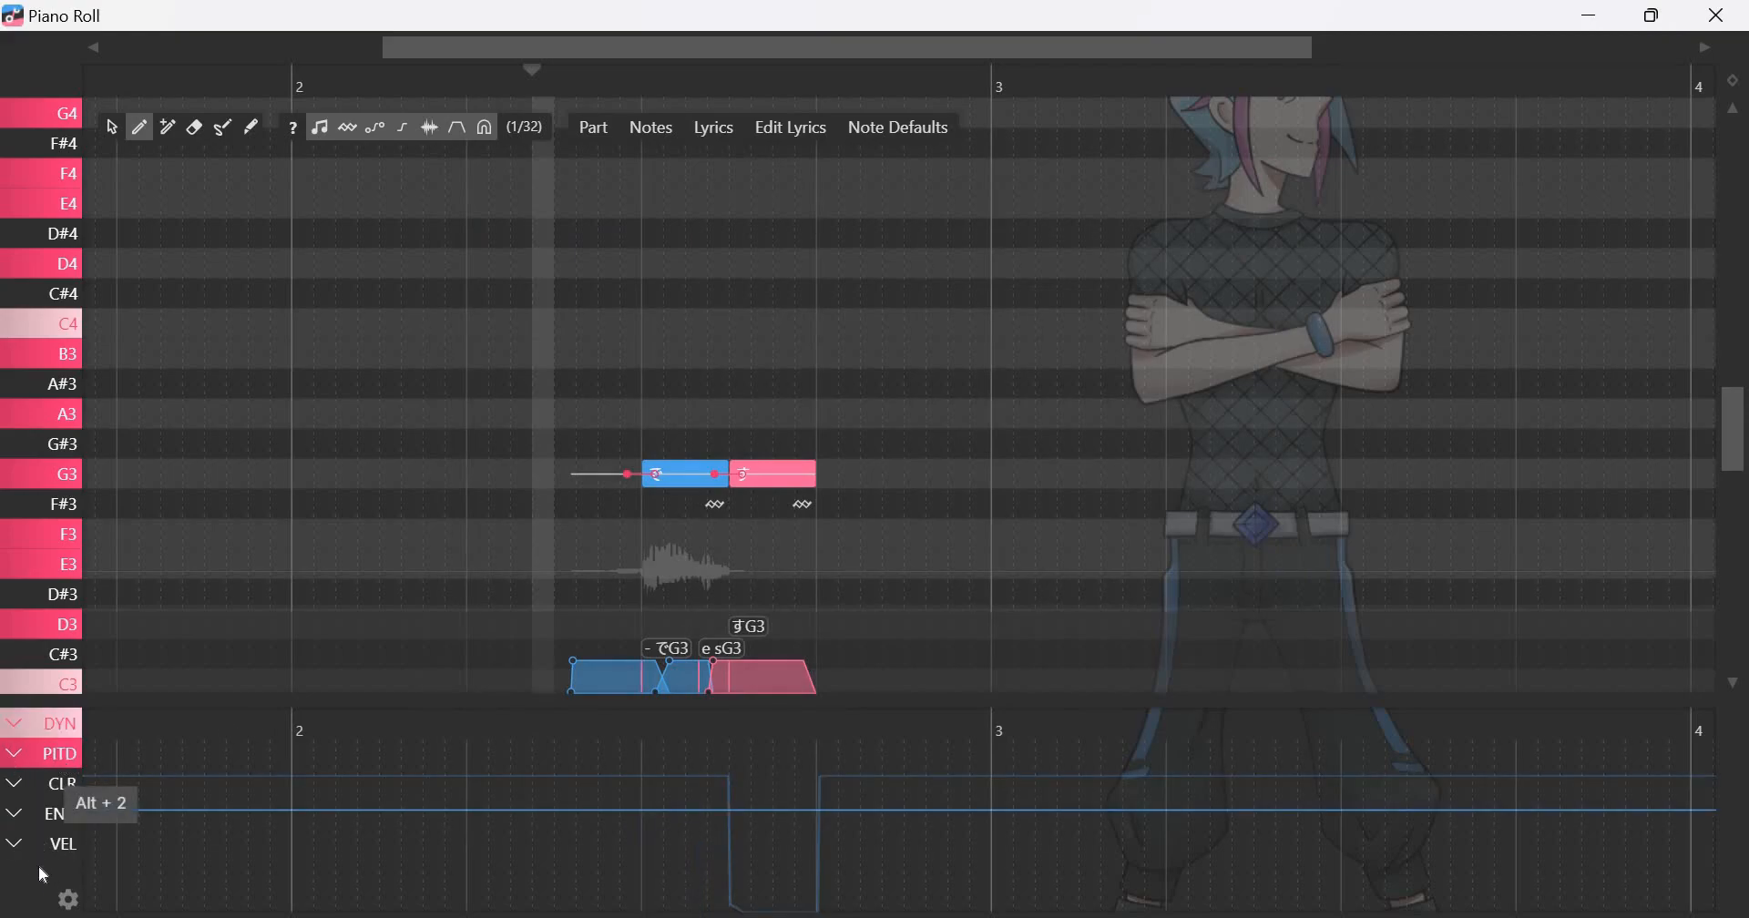
pyautogui.click(52, 813)
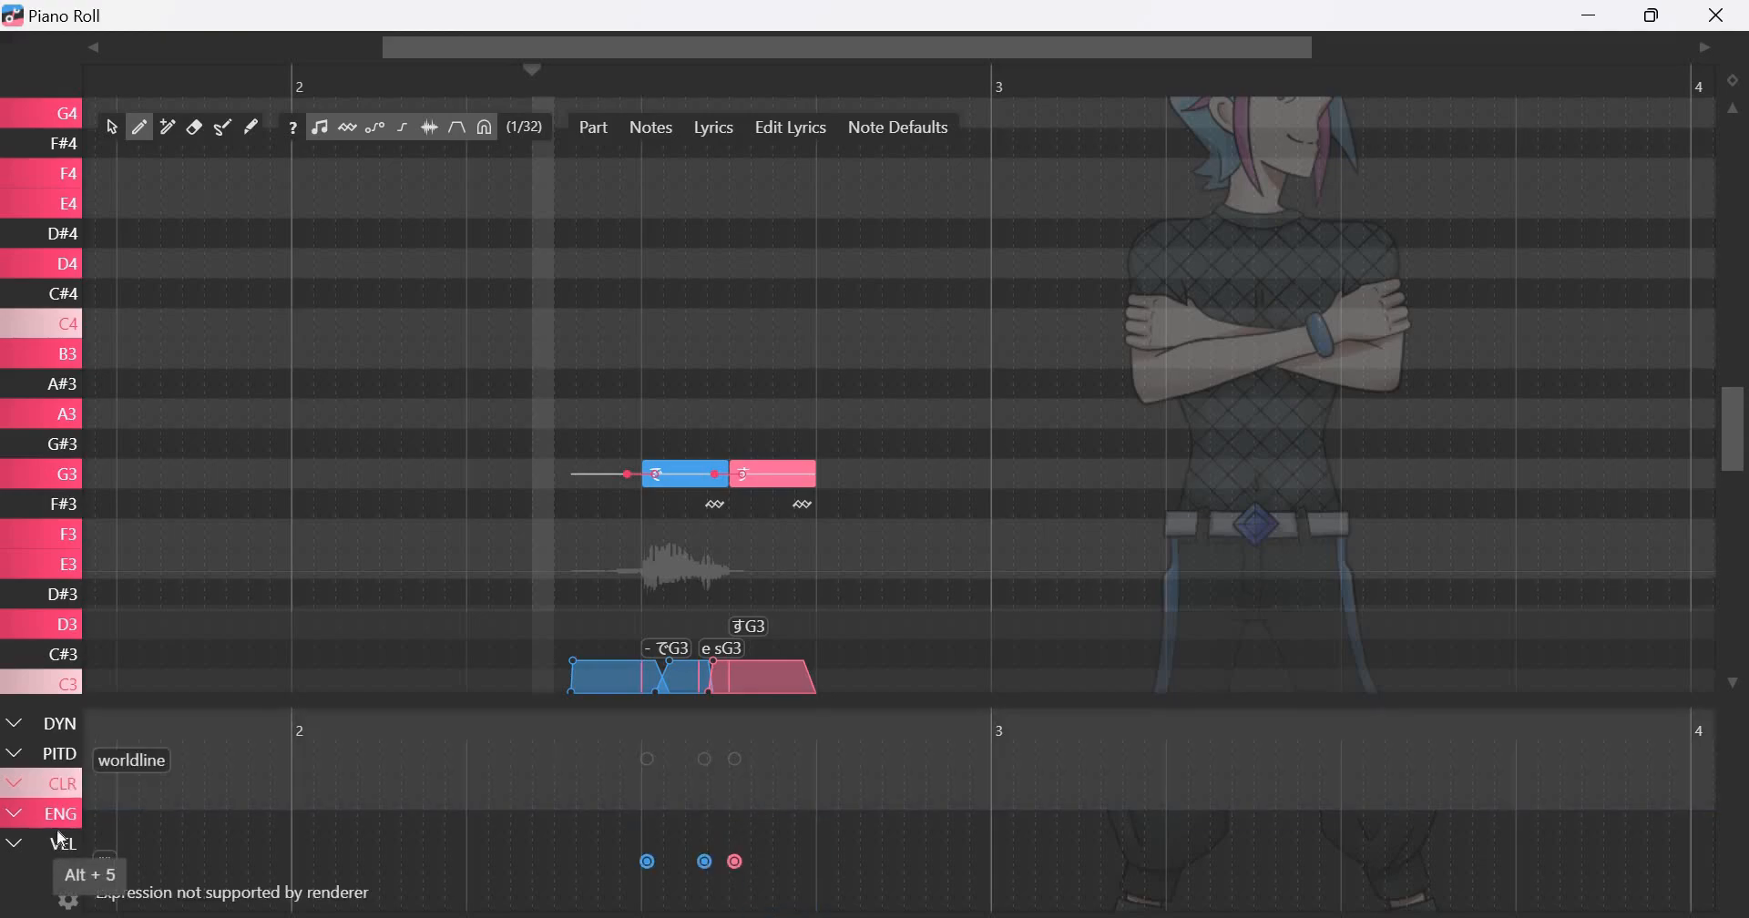
pyautogui.click(53, 844)
pyautogui.click(59, 727)
pyautogui.hscroll(-5, 1250, 700)
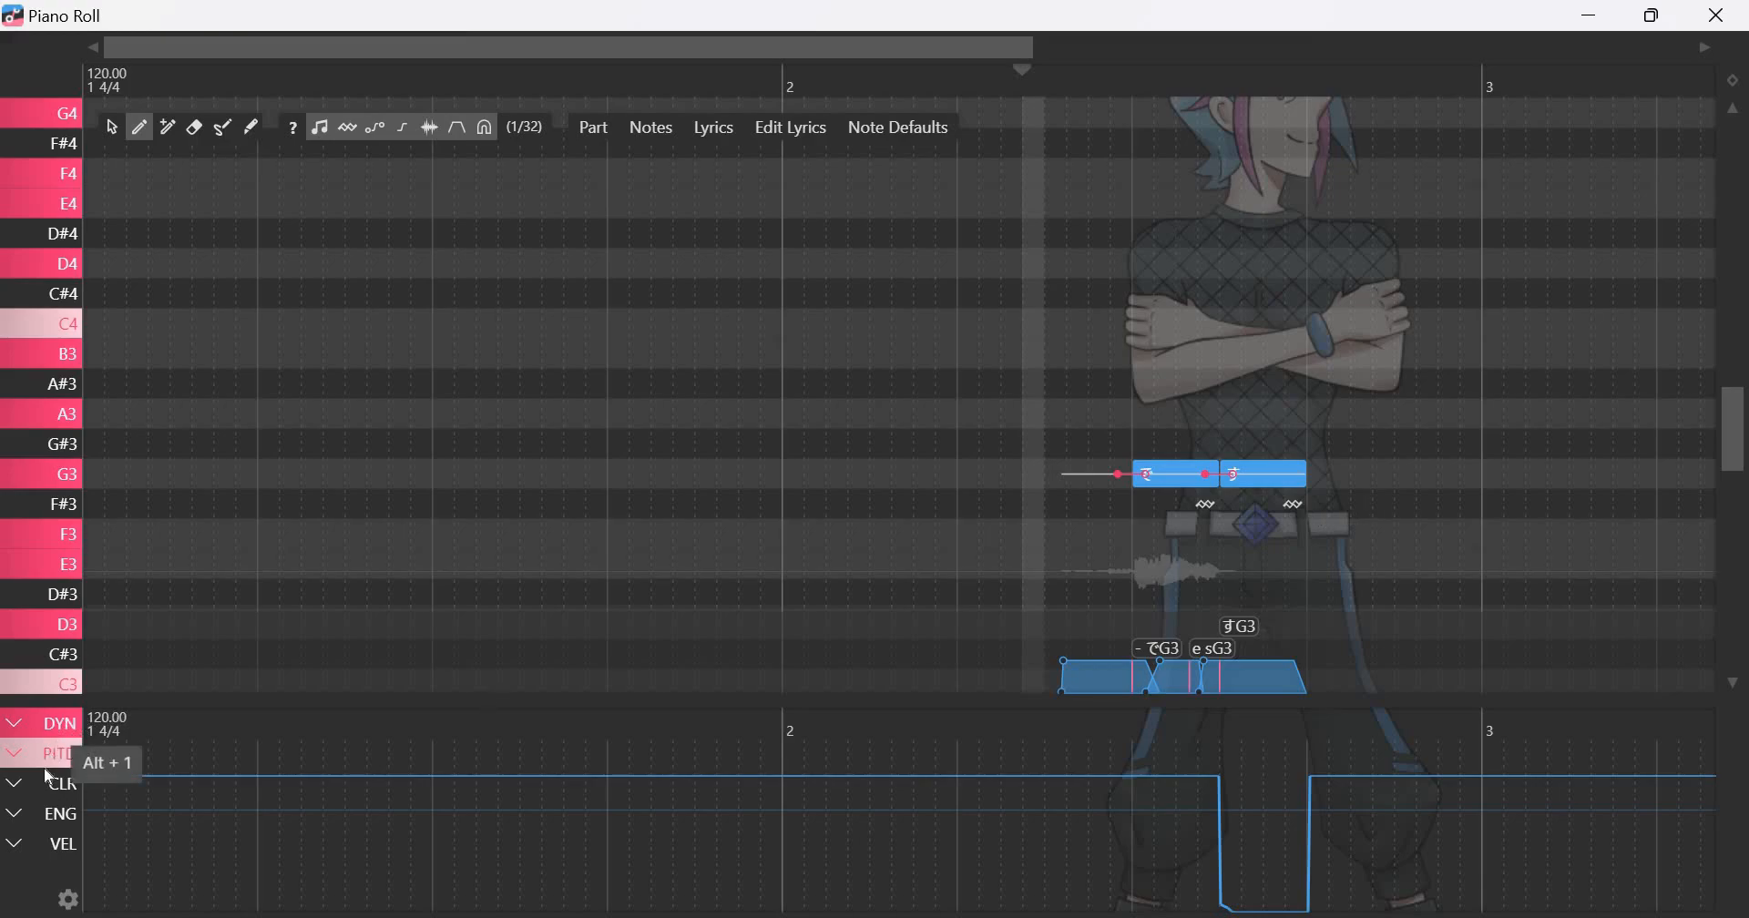
pyautogui.click(14, 850)
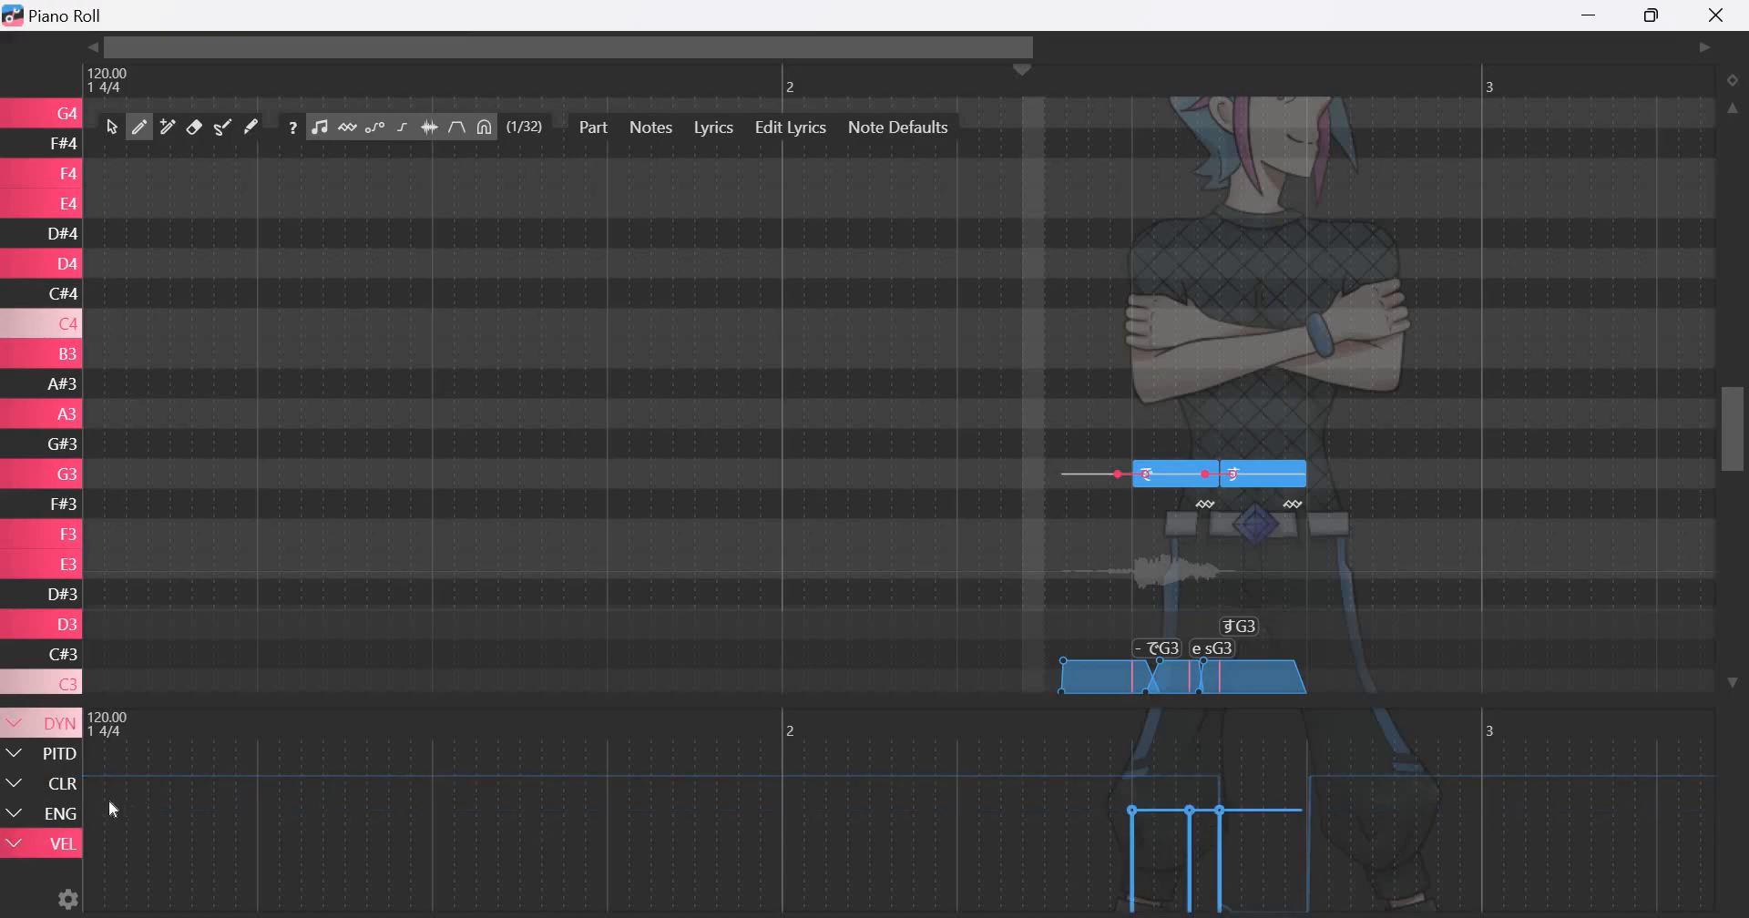
pyautogui.click(55, 784)
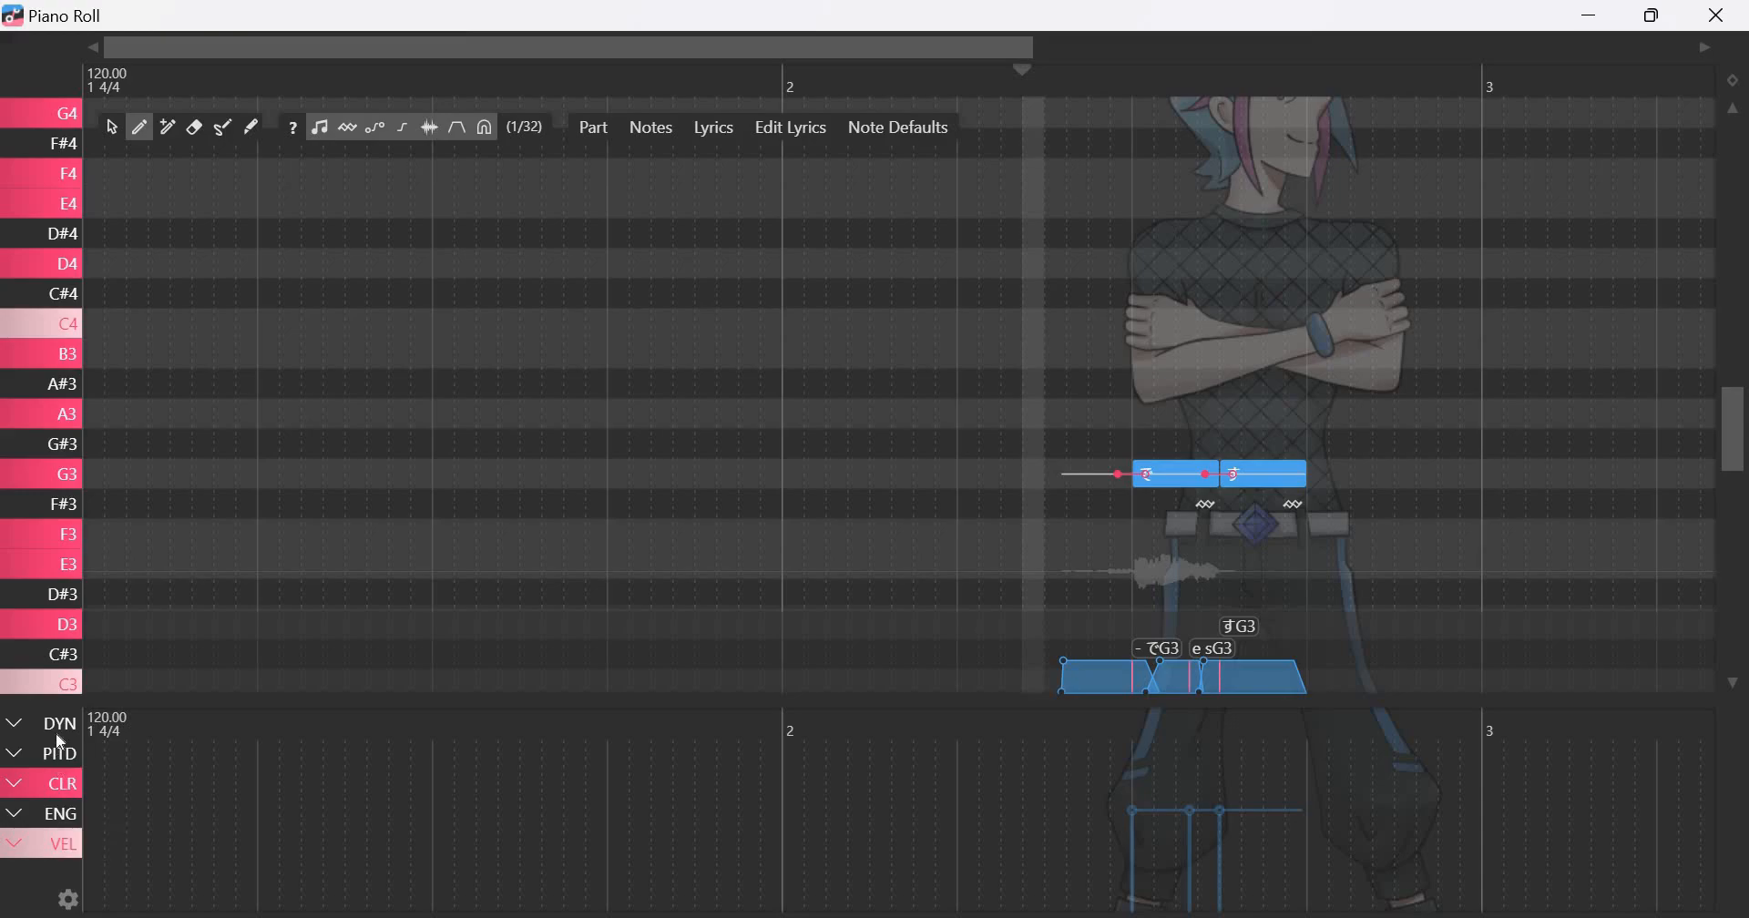
pyautogui.scroll(-2, 1028, 469)
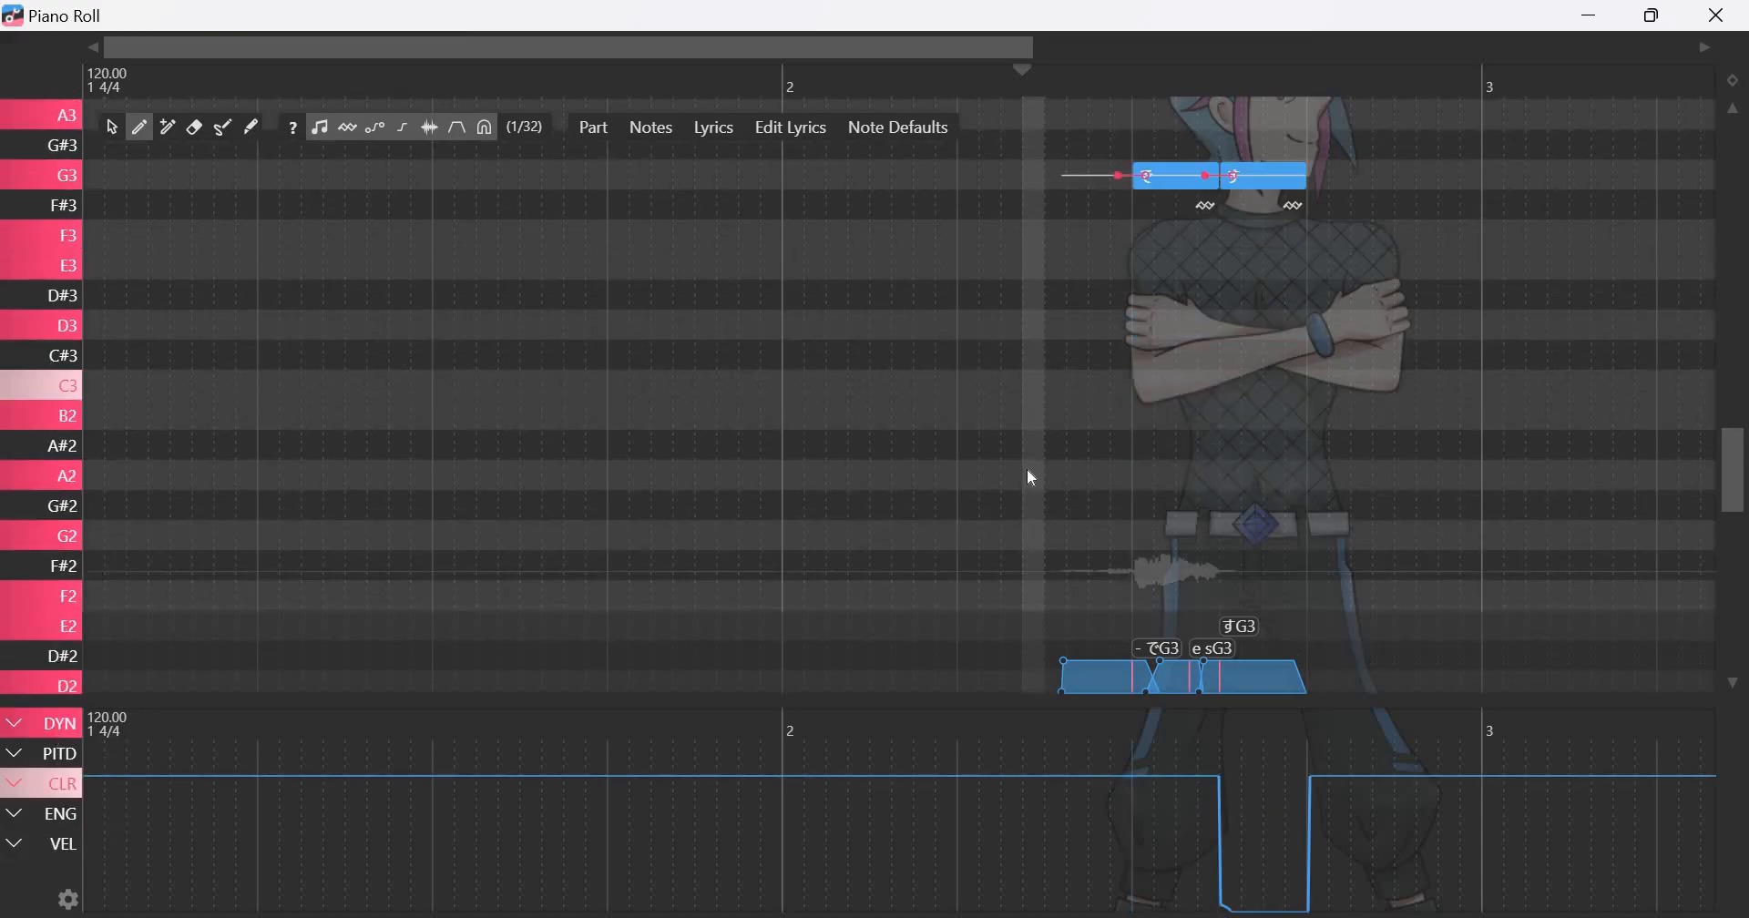
pyautogui.scroll(1, 1028, 470)
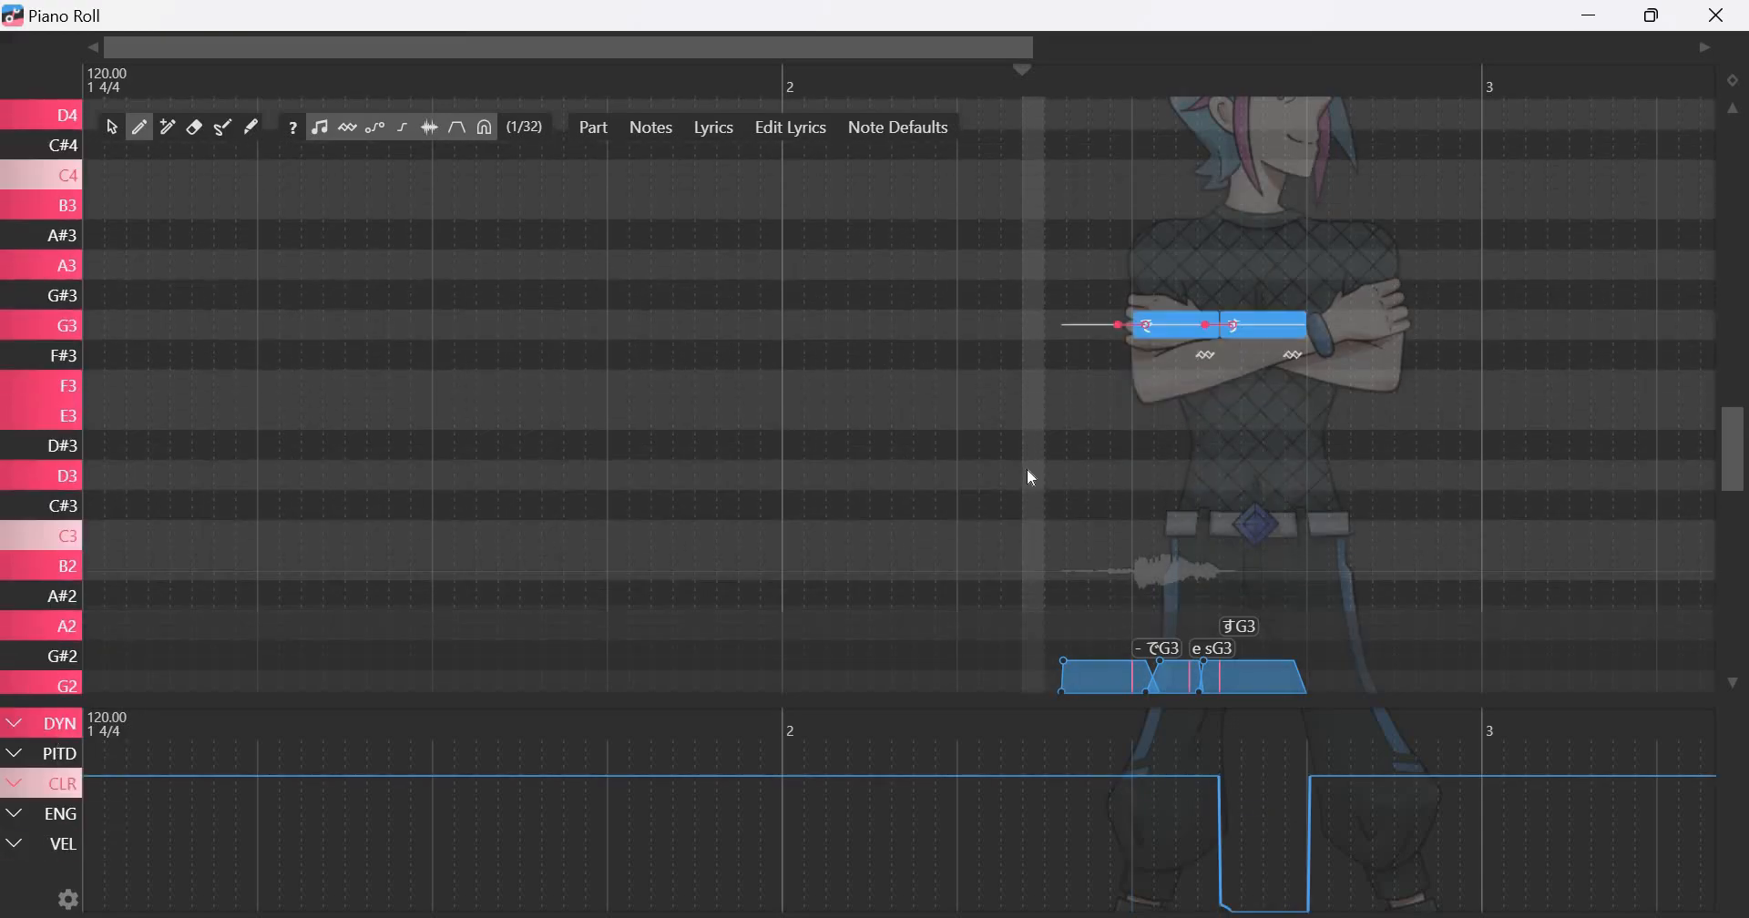
pyautogui.click(800, 73)
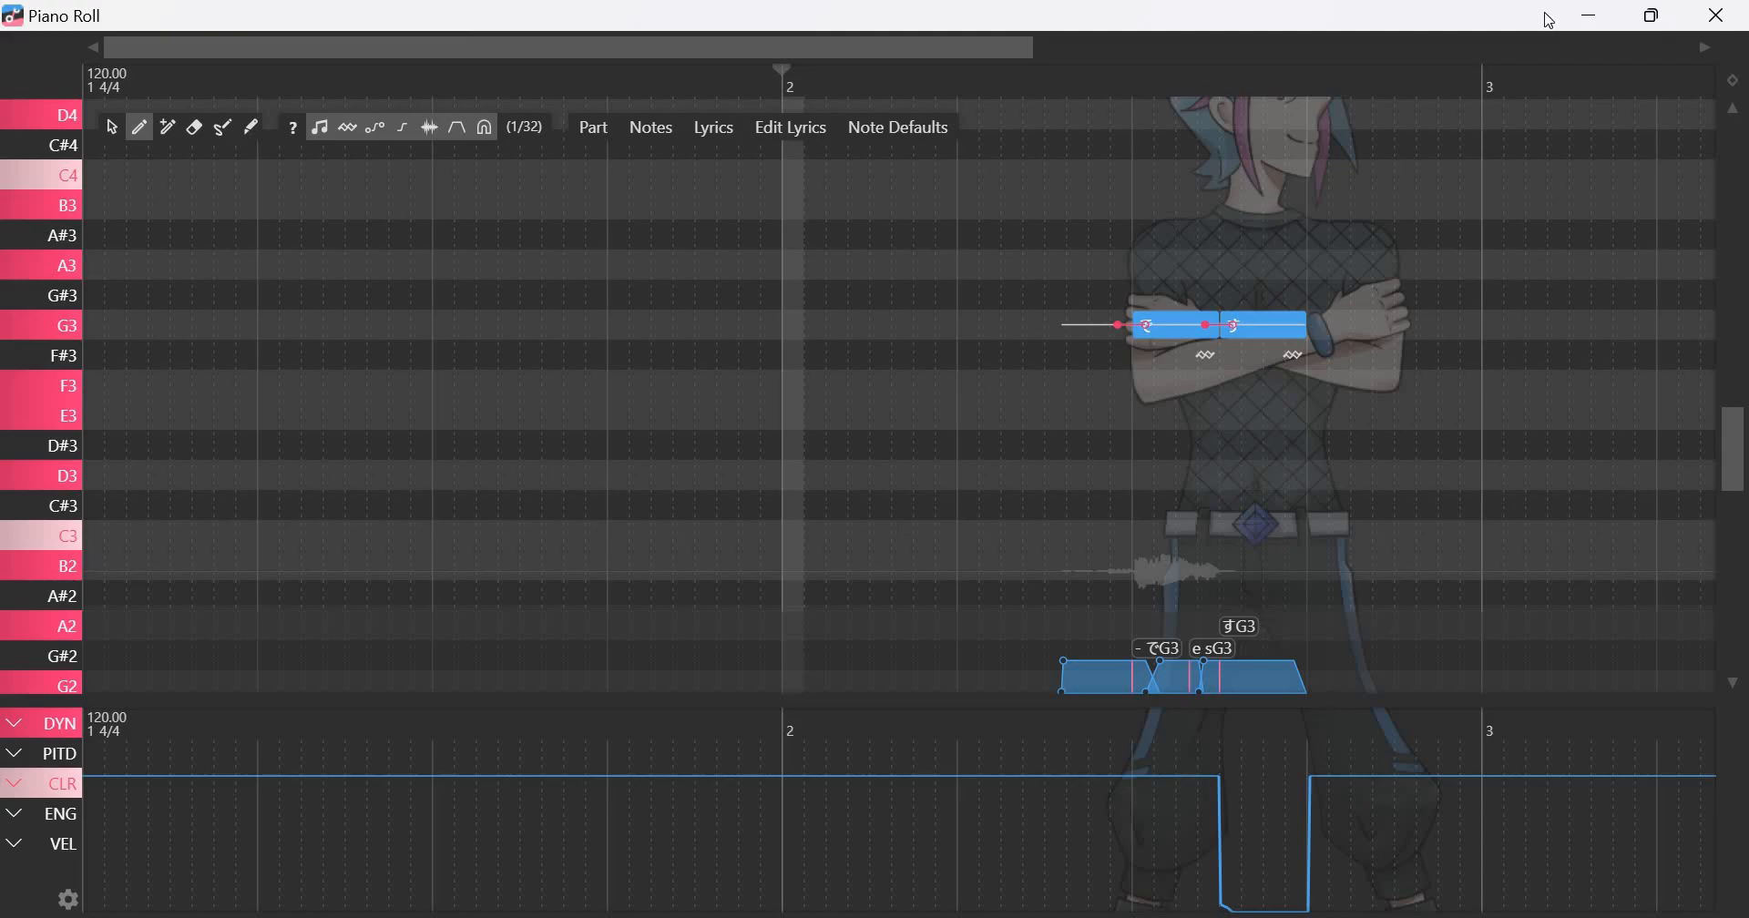
# Switch to Synthesizer V Studio Pro and set the track's voice to An Xiao.
pyautogui.click(1590, 15)
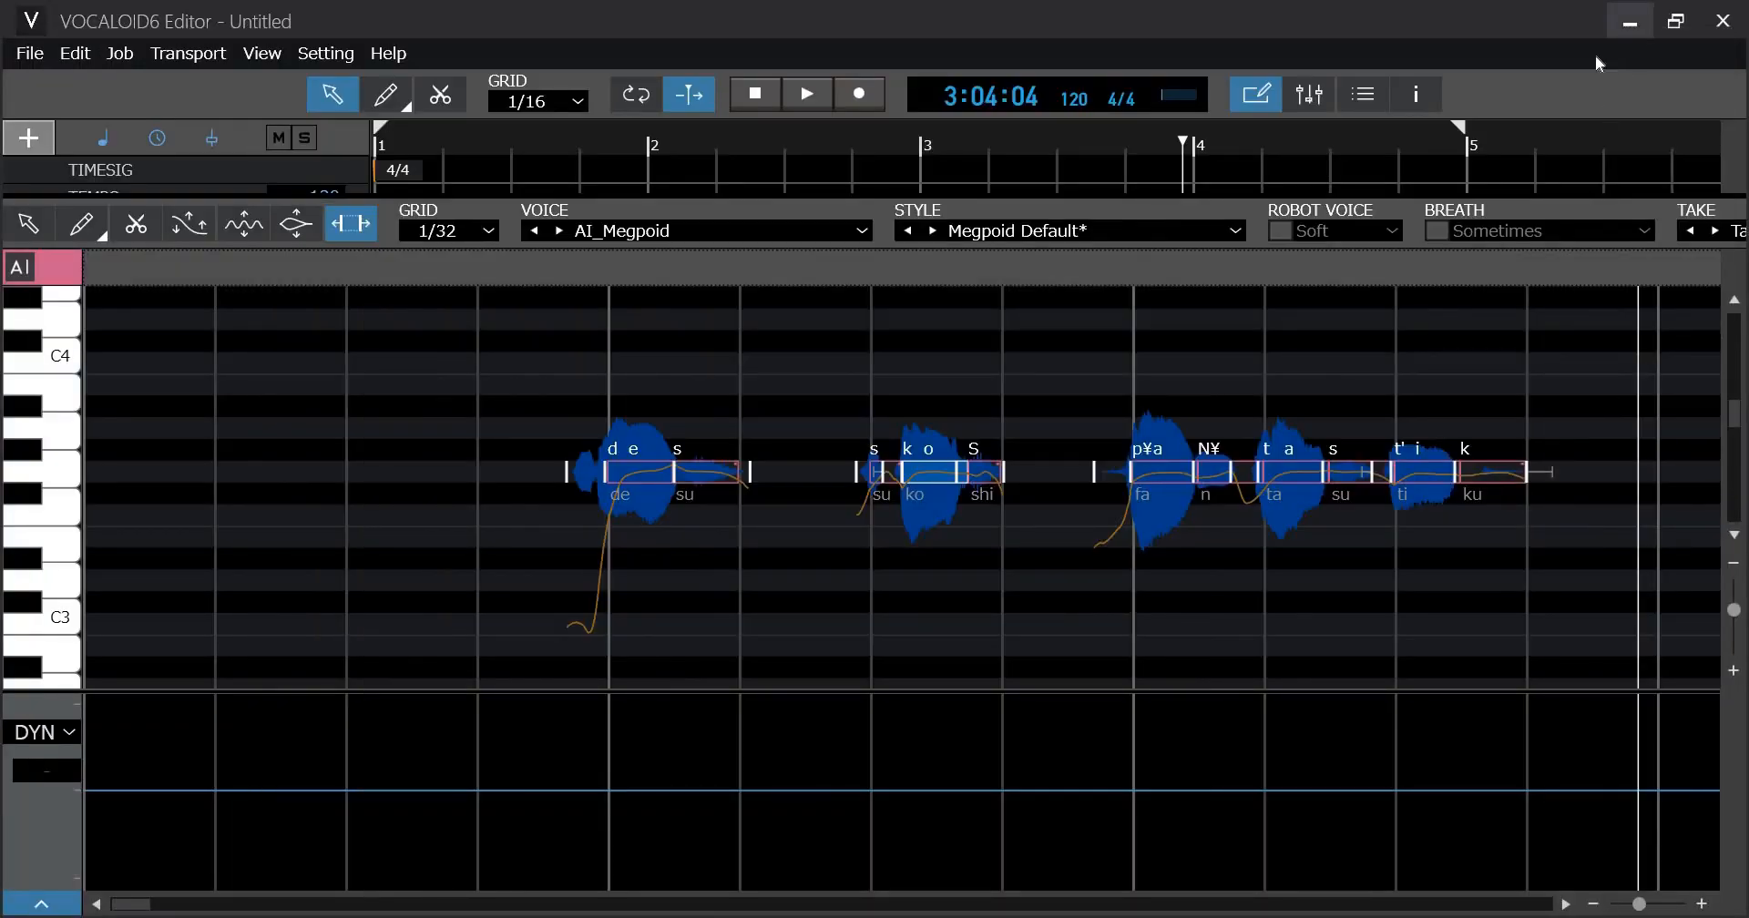
pyautogui.click(1629, 25)
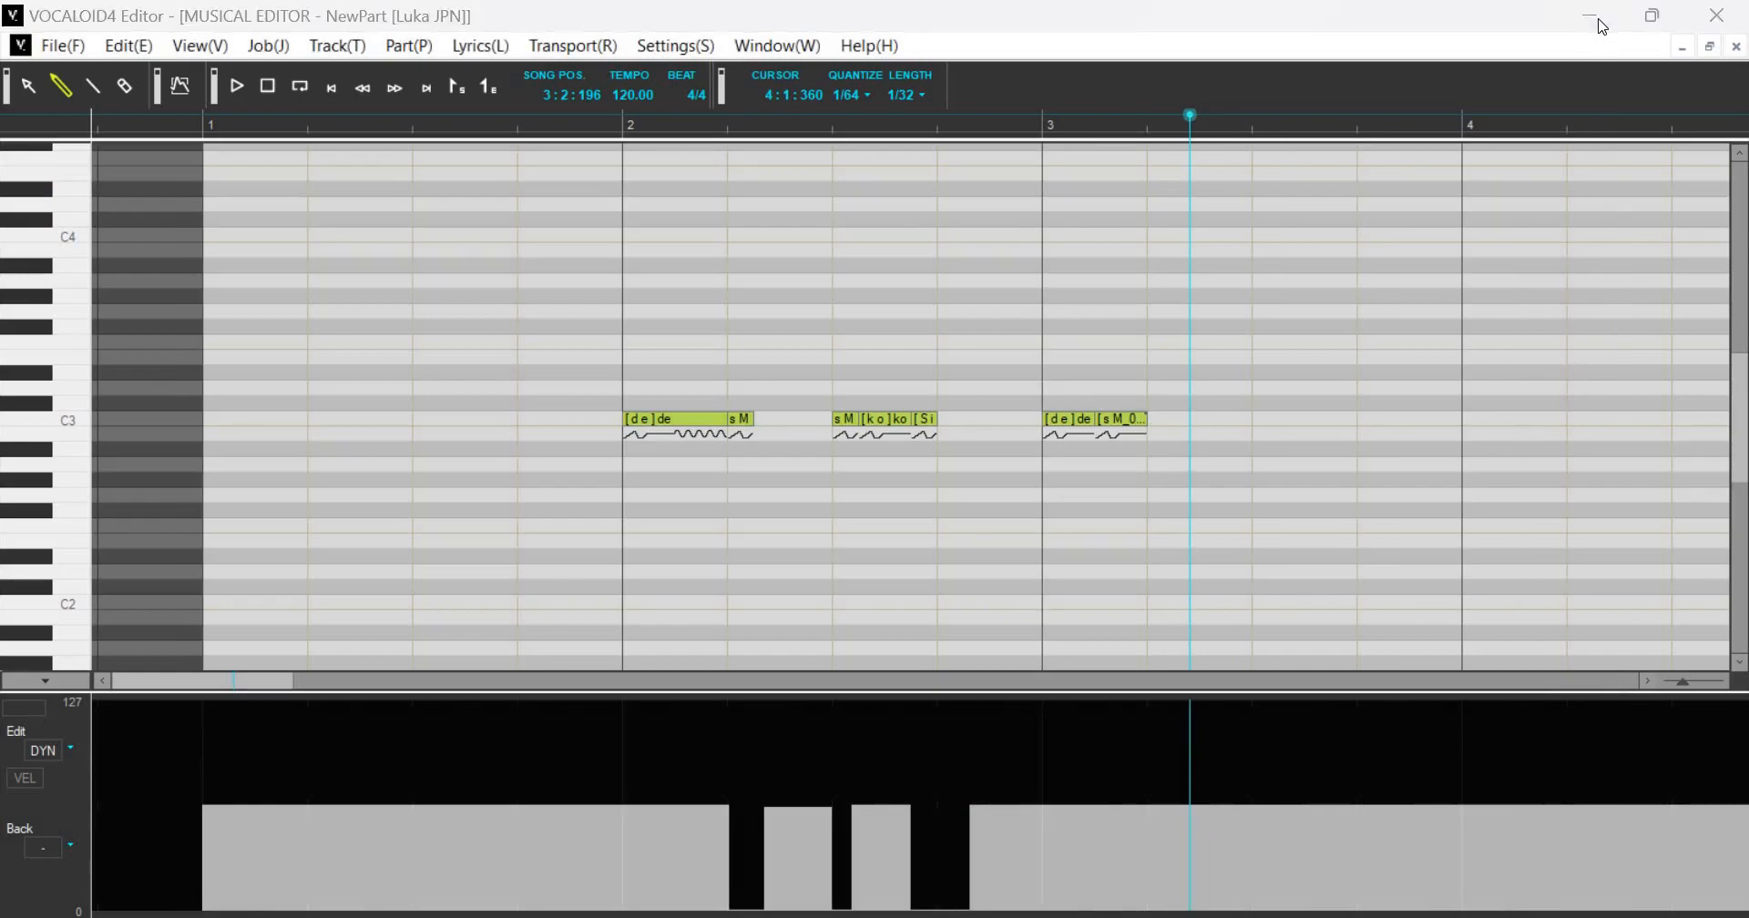
pyautogui.click(1589, 16)
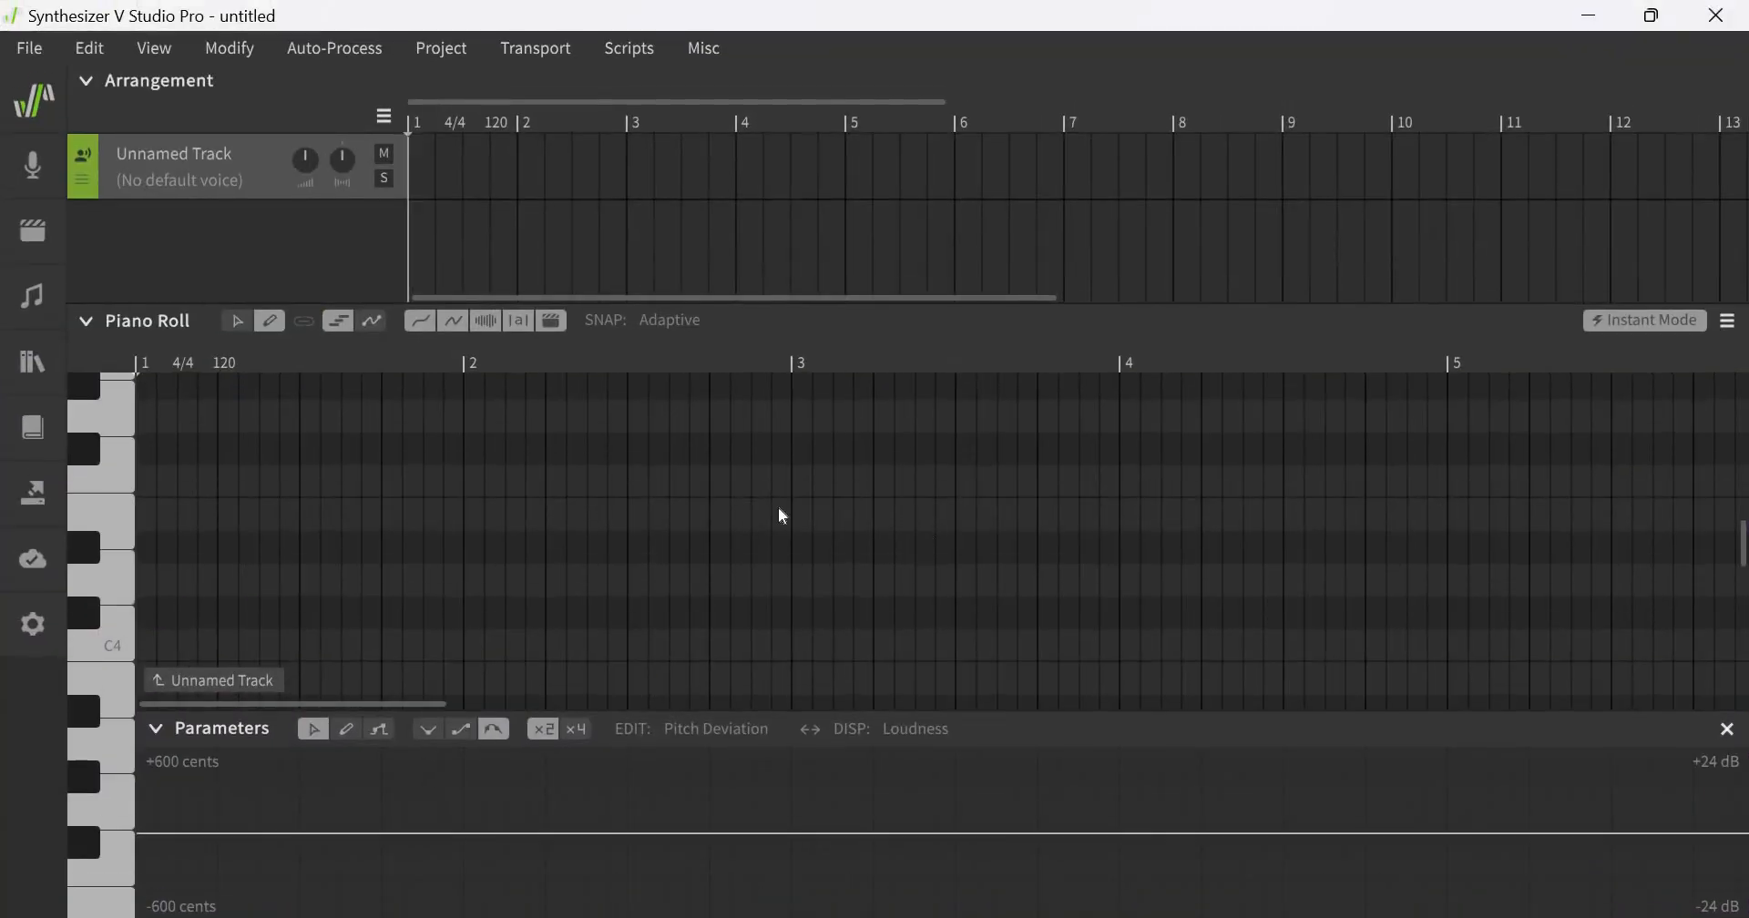
pyautogui.click(186, 182)
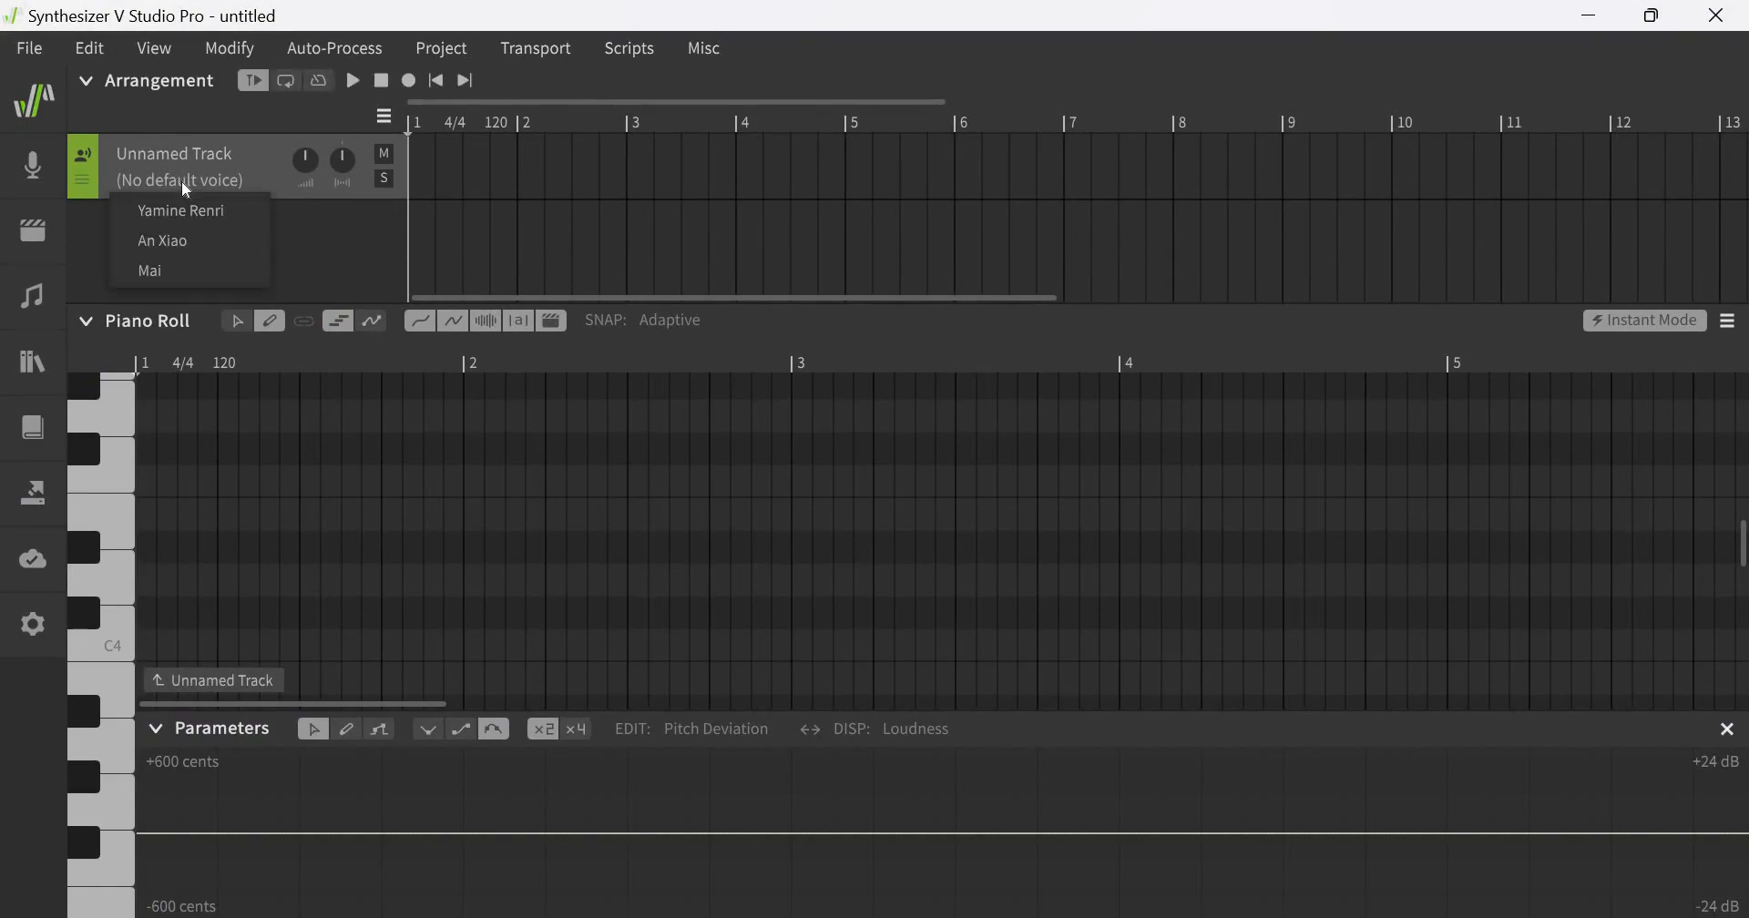
pyautogui.click(192, 270)
pyautogui.click(125, 185)
pyautogui.click(162, 242)
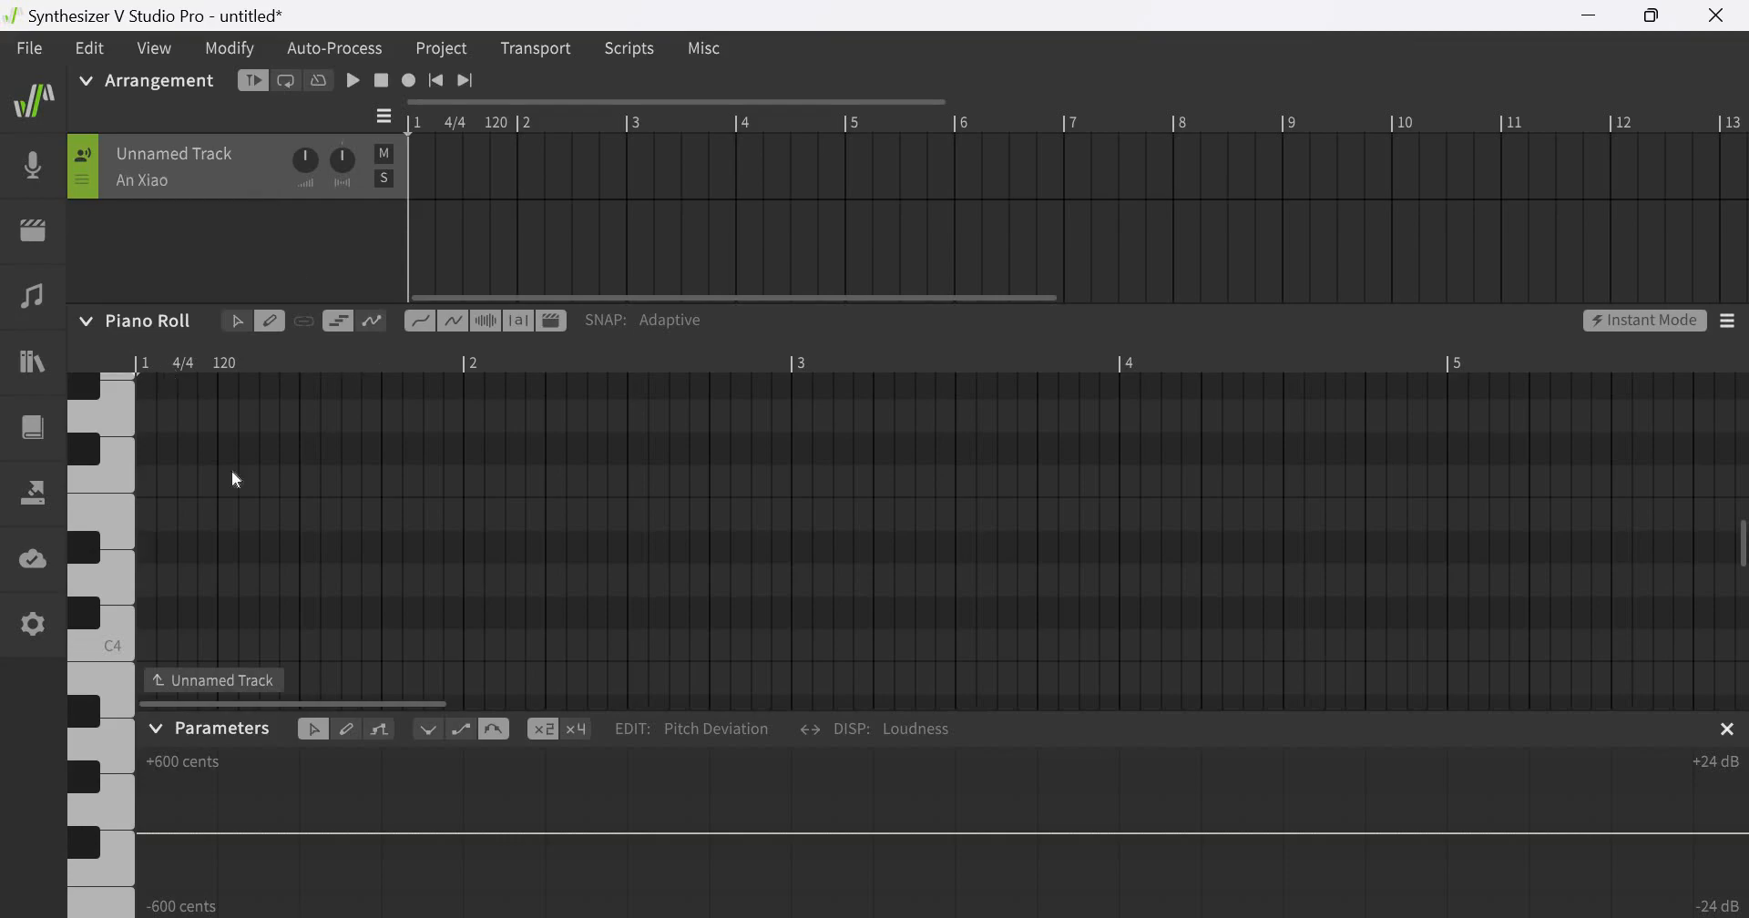
# Draw a note about one beat long at the start of measure 3.
pyautogui.click(87, 81)
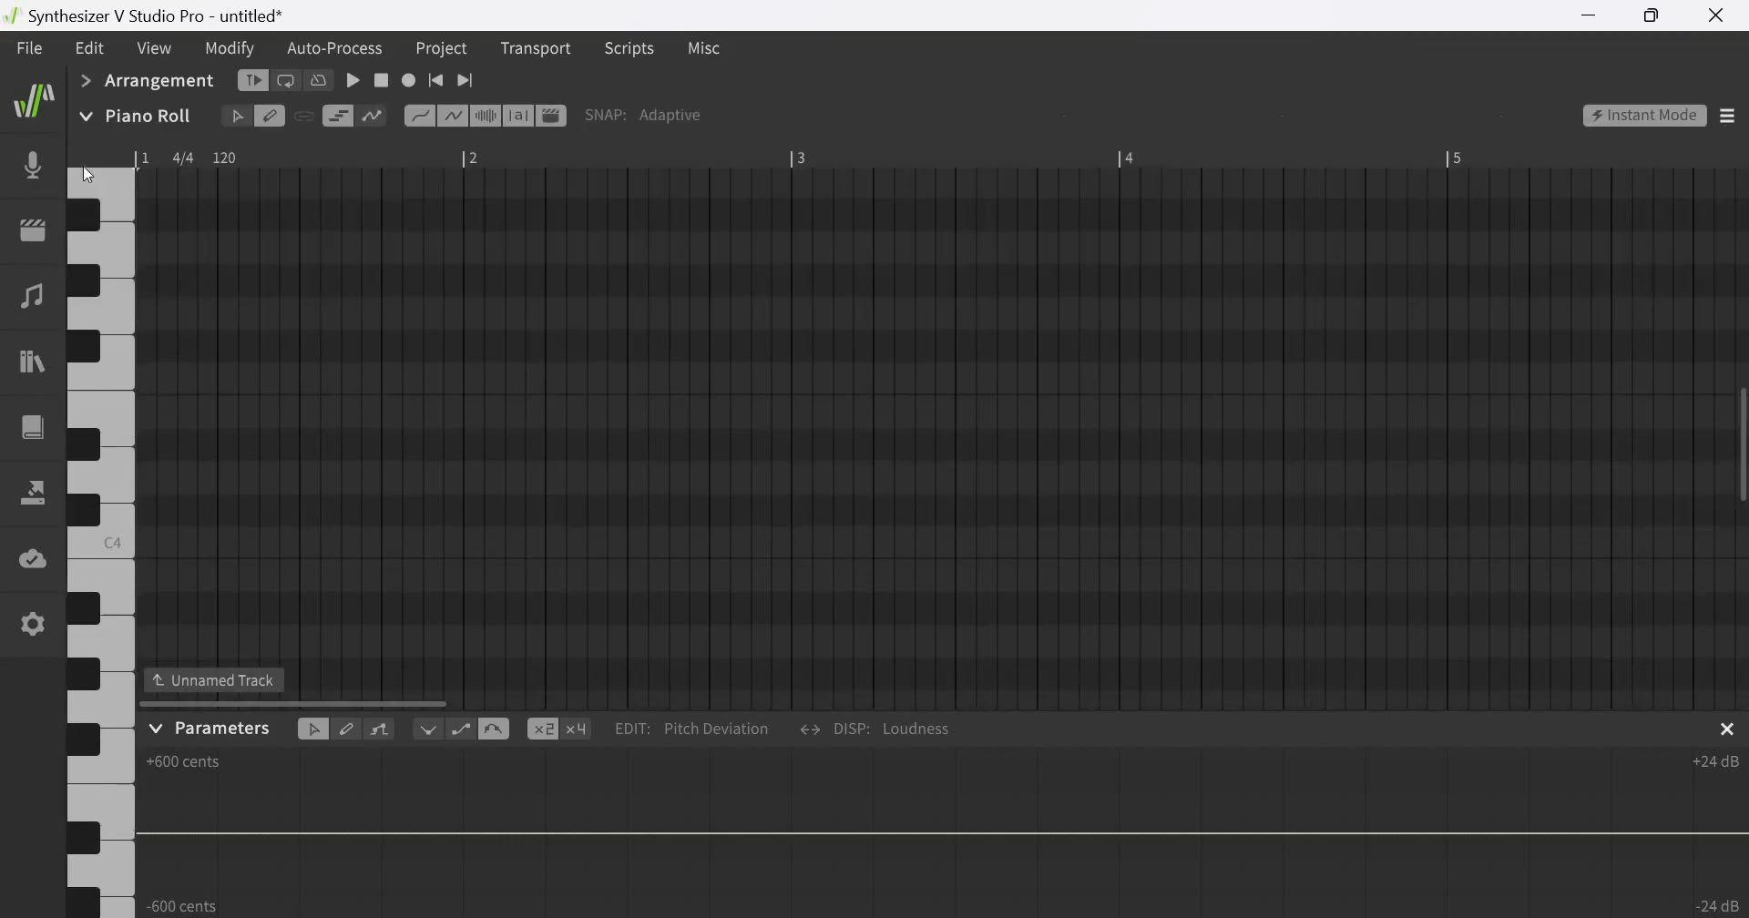
pyautogui.scroll(-1, 381, 405)
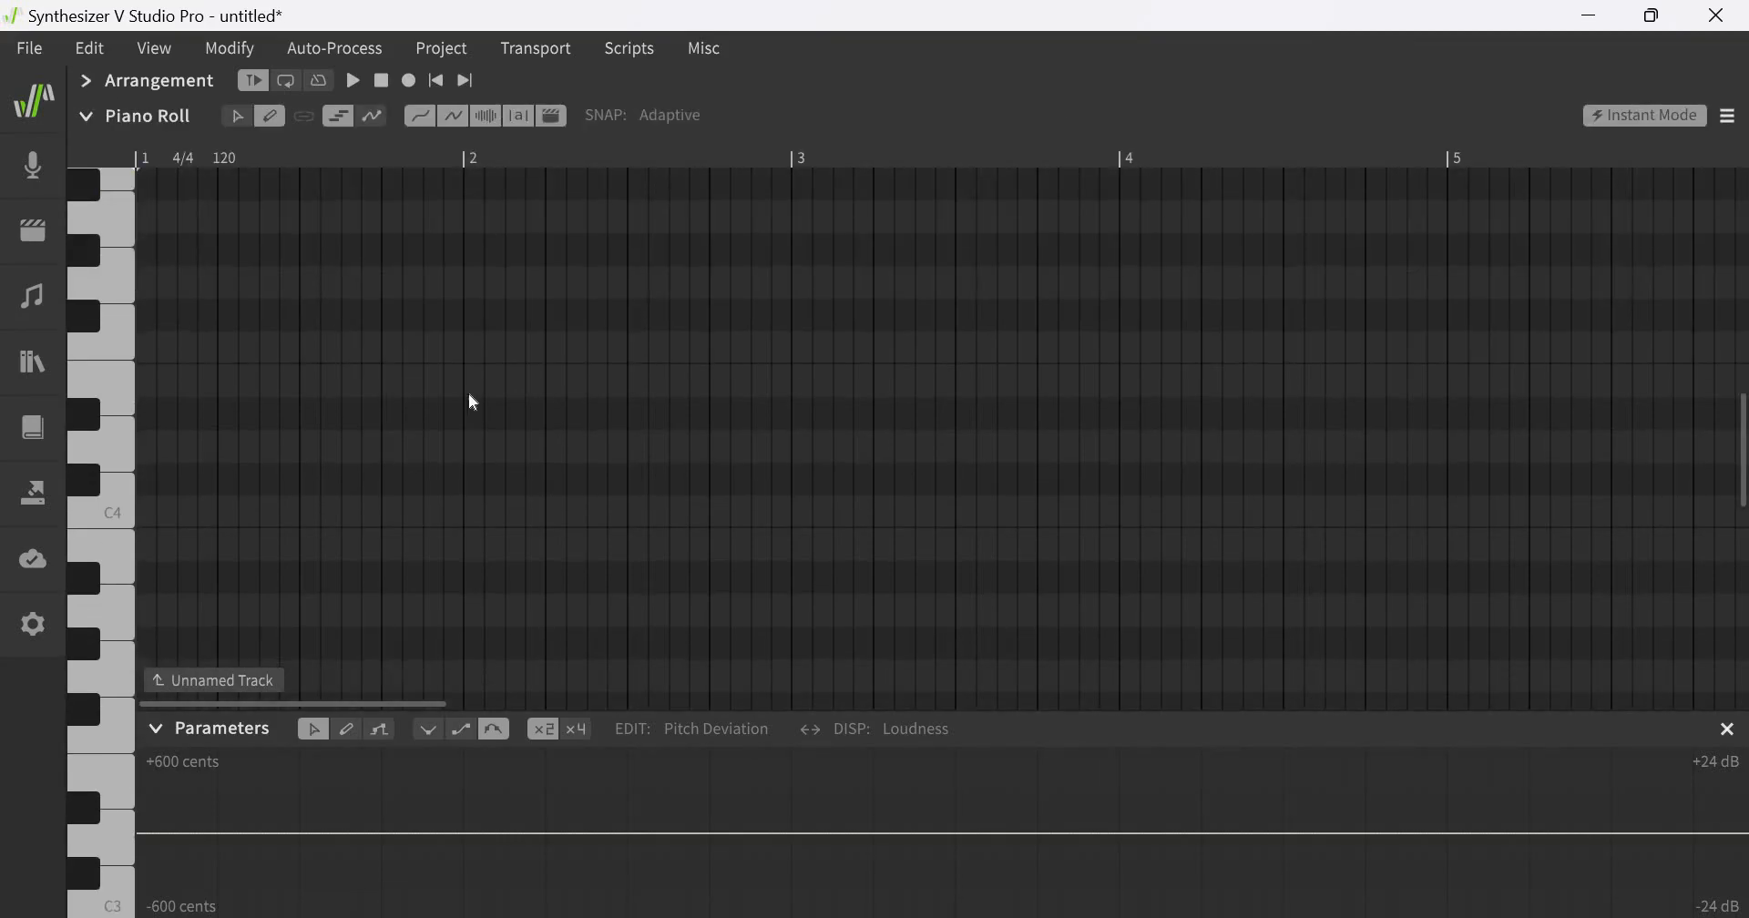
pyautogui.scroll(1, 471, 396)
pyautogui.scroll(1, 217, 442)
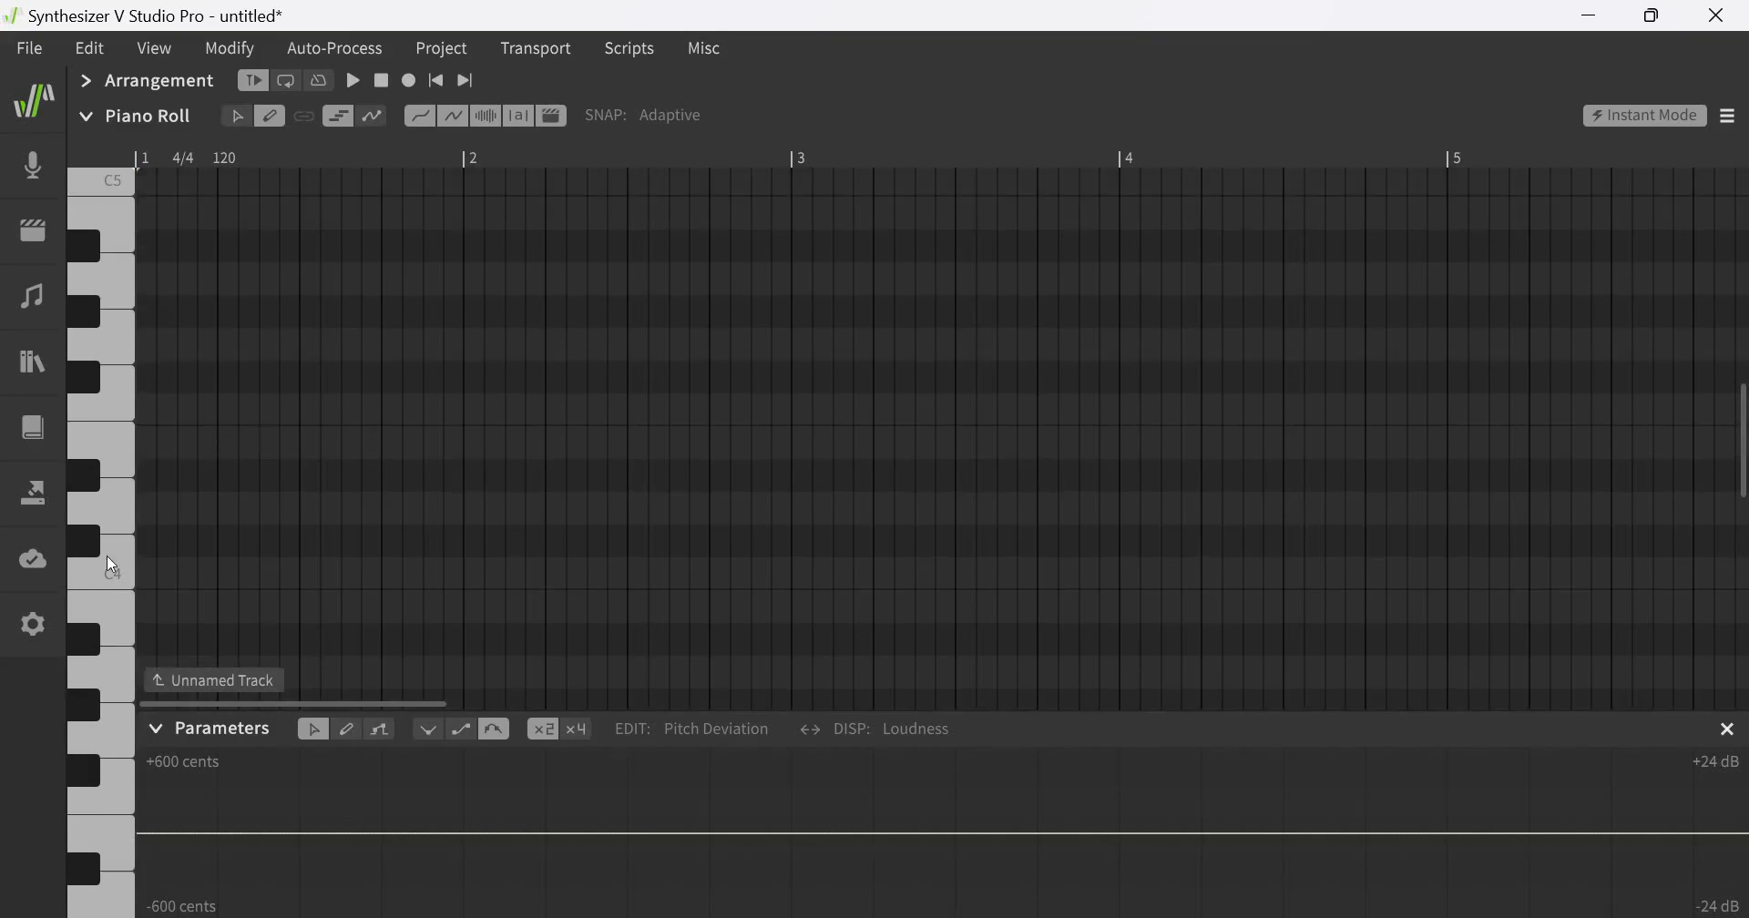
pyautogui.scroll(-6, 113, 544)
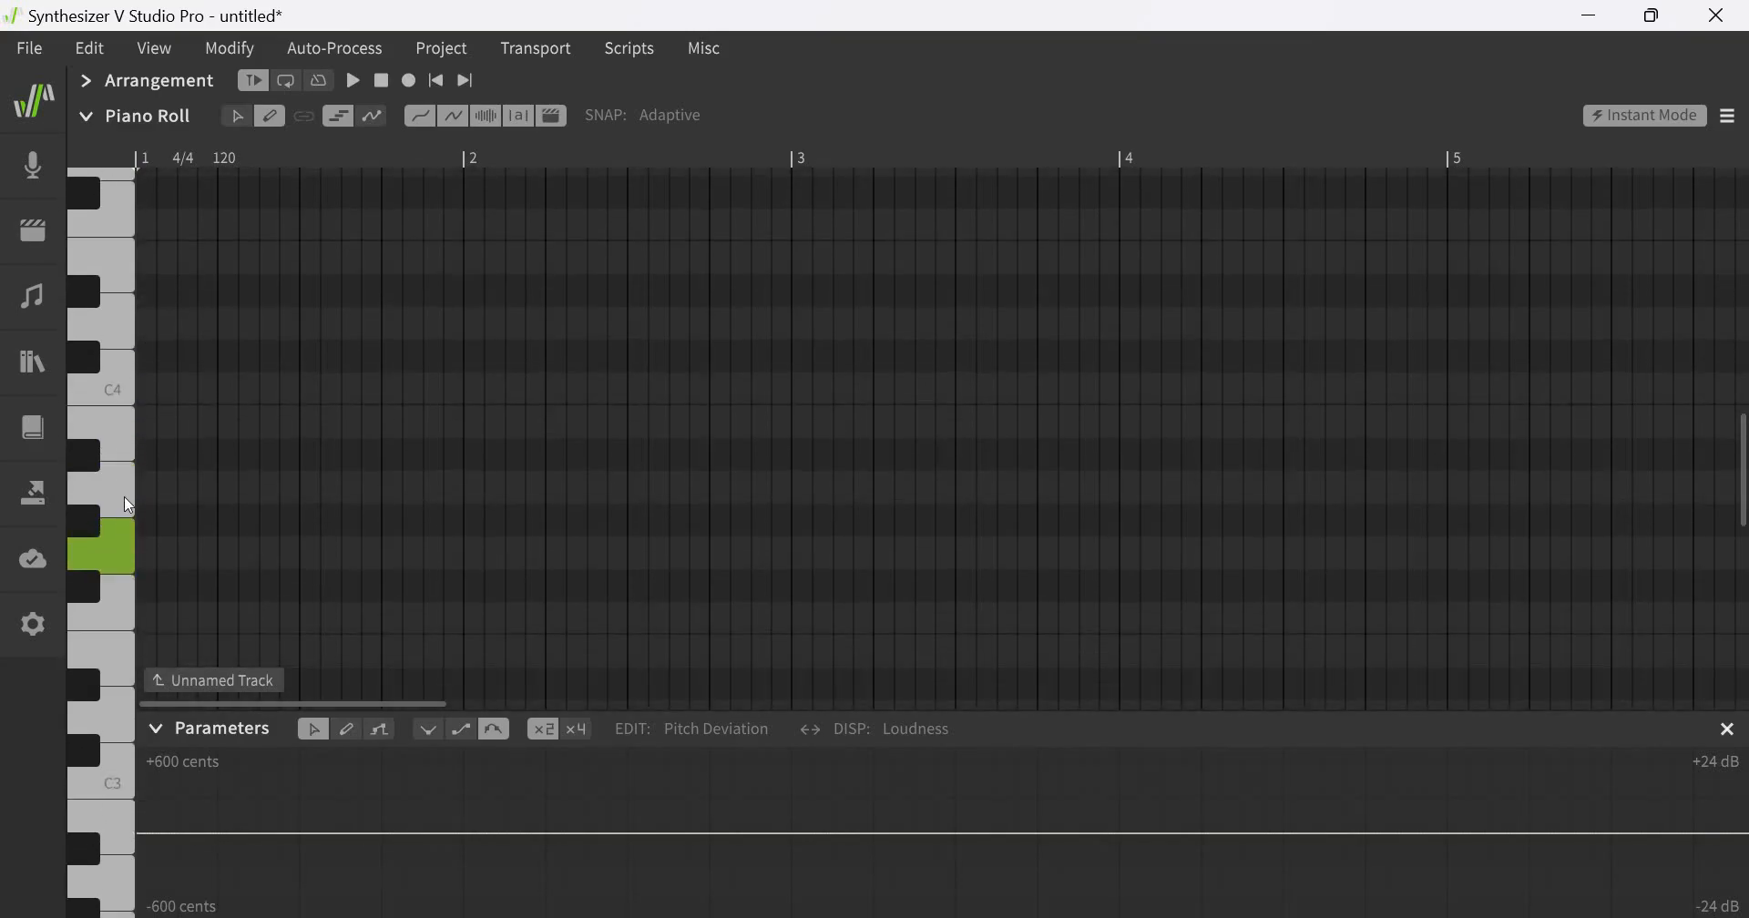
pyautogui.scroll(-3, 620, 422)
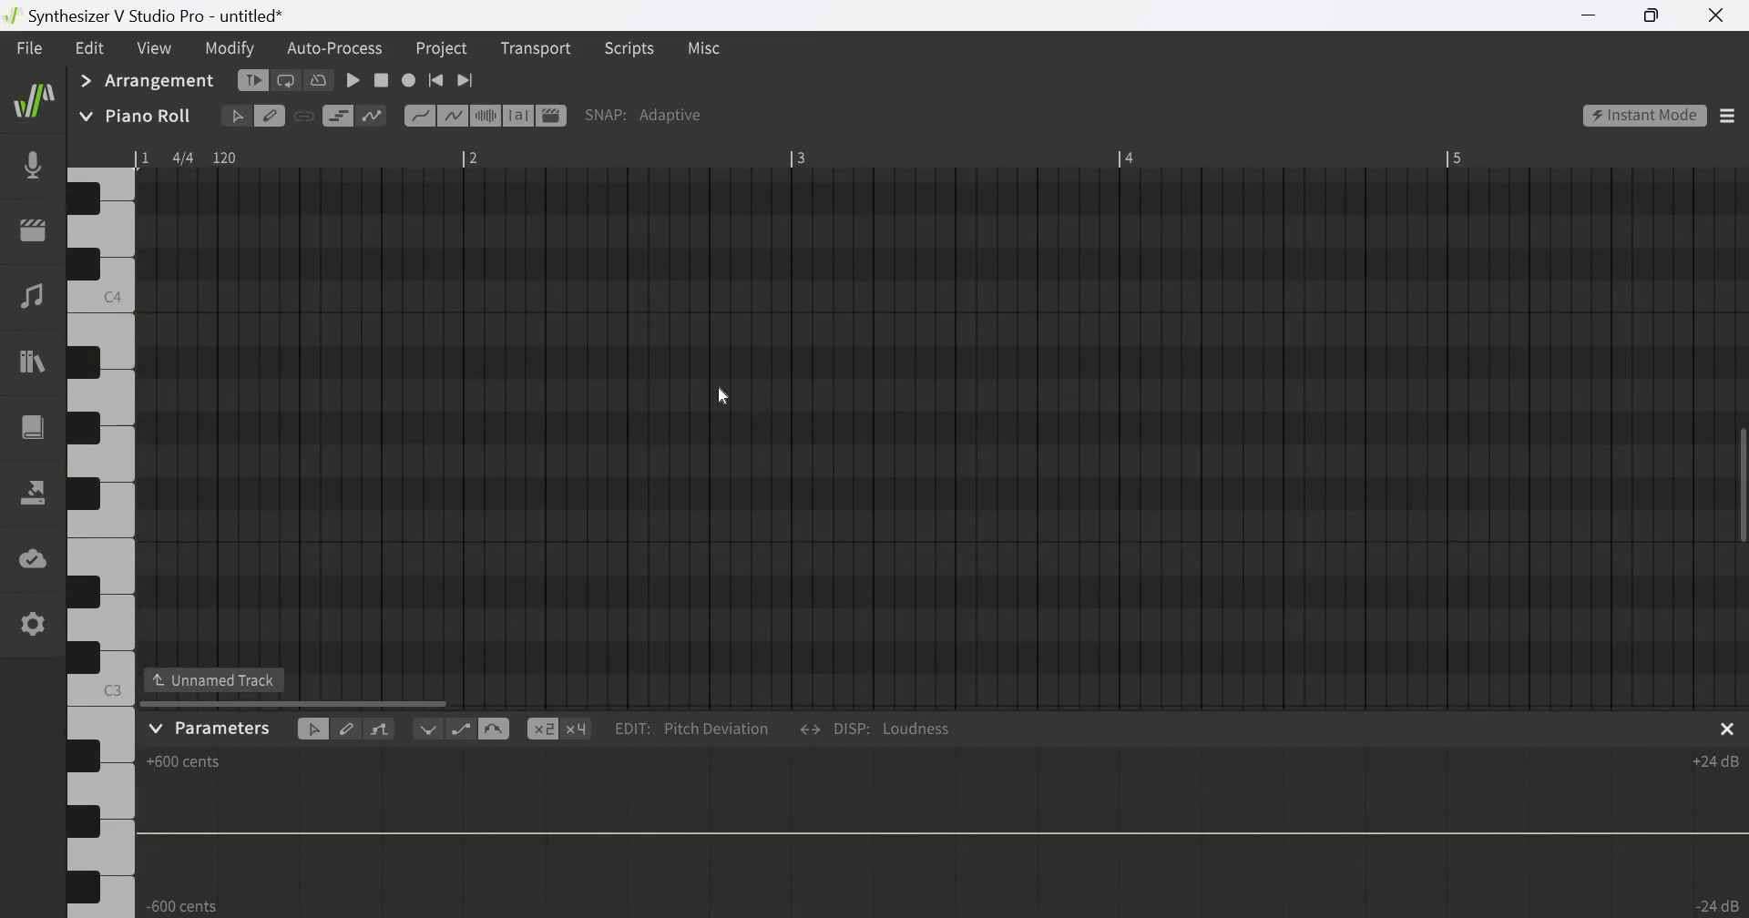
pyautogui.moveTo(831, 401); pyautogui.dragTo(892, 403)
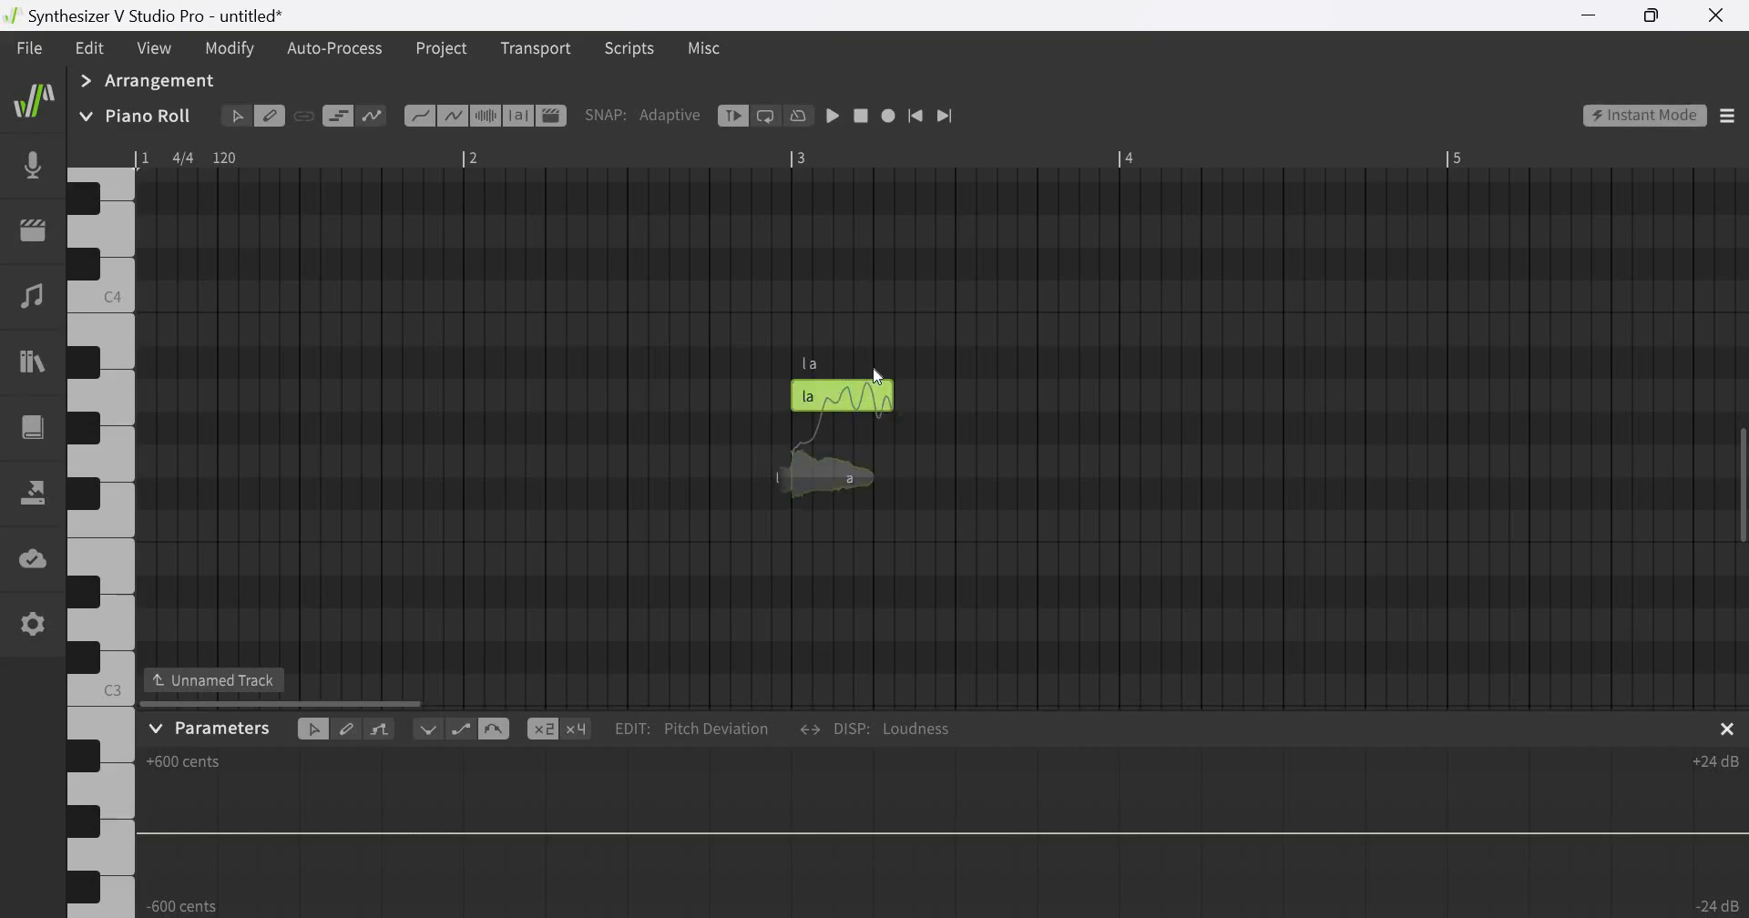
# Draw a second note about half a beat long directly after the first note at the same pitch.
pyautogui.moveTo(877, 399); pyautogui.dragTo(916, 398)
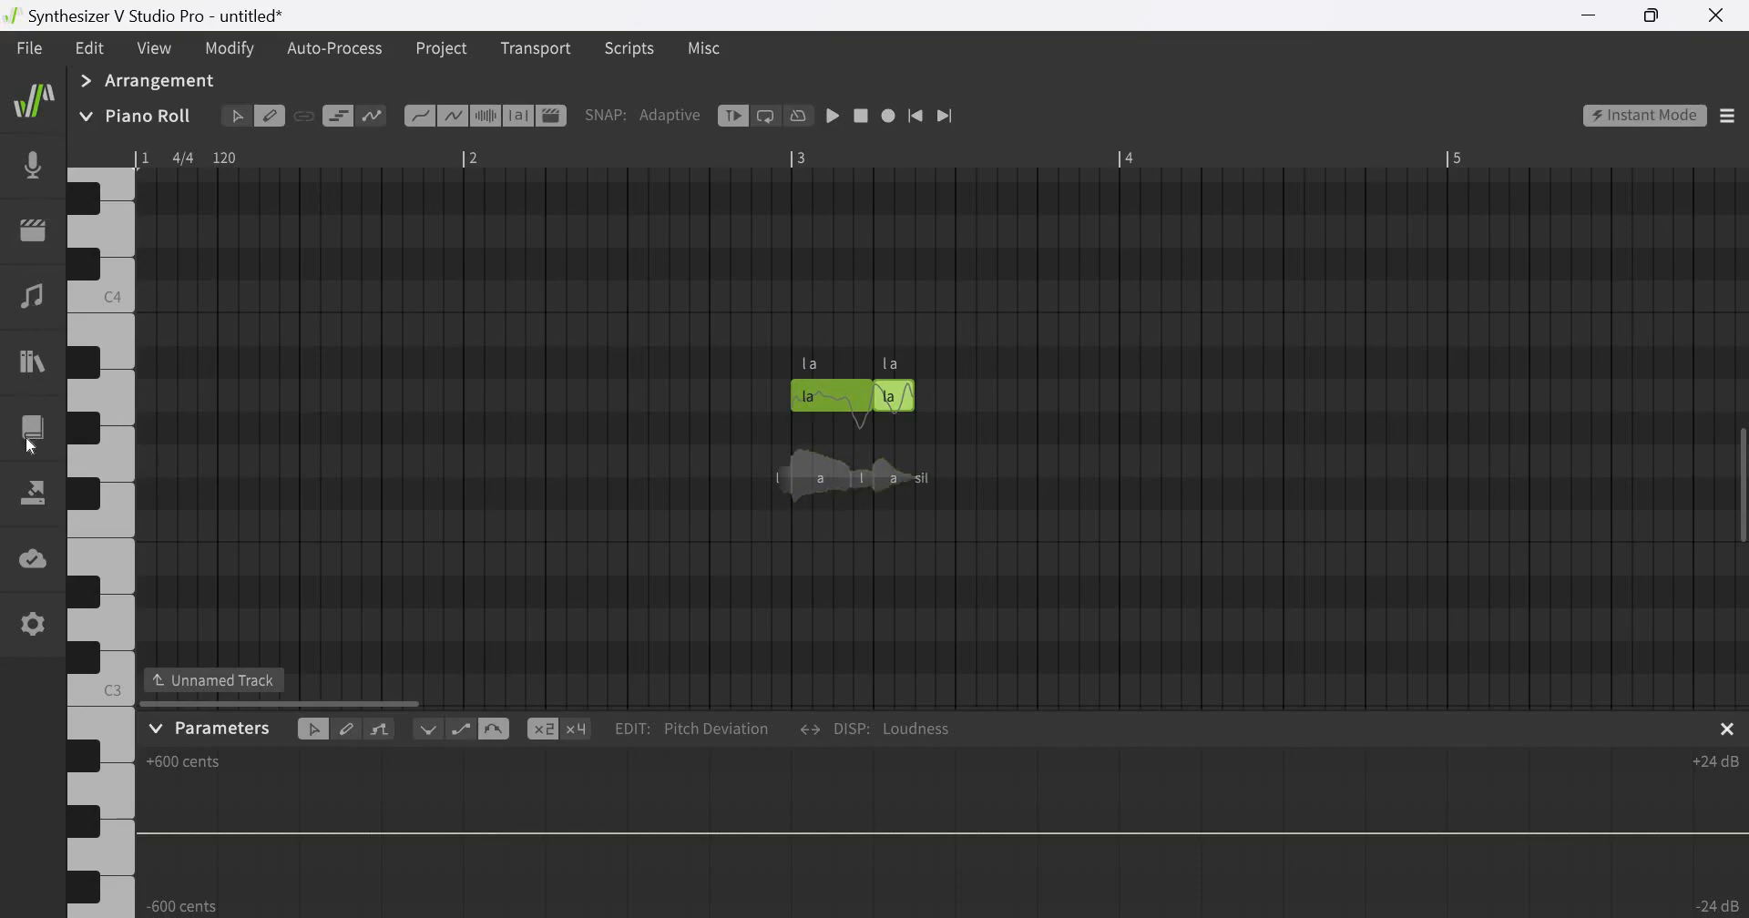
pyautogui.click(33, 297)
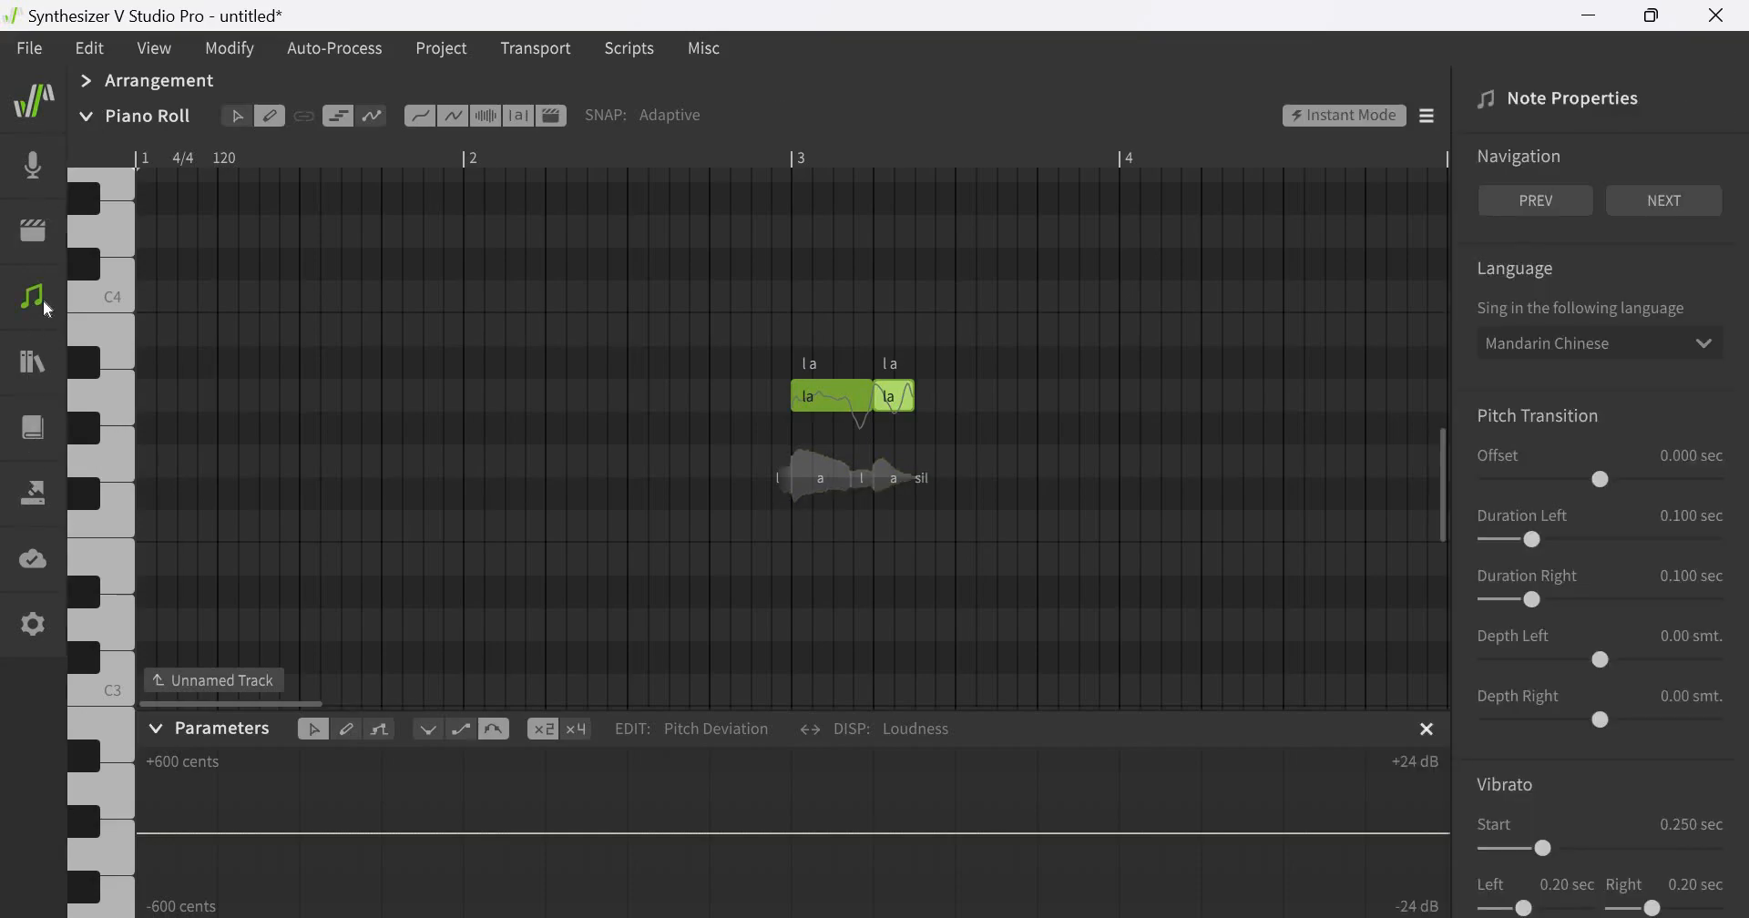
pyautogui.click(46, 306)
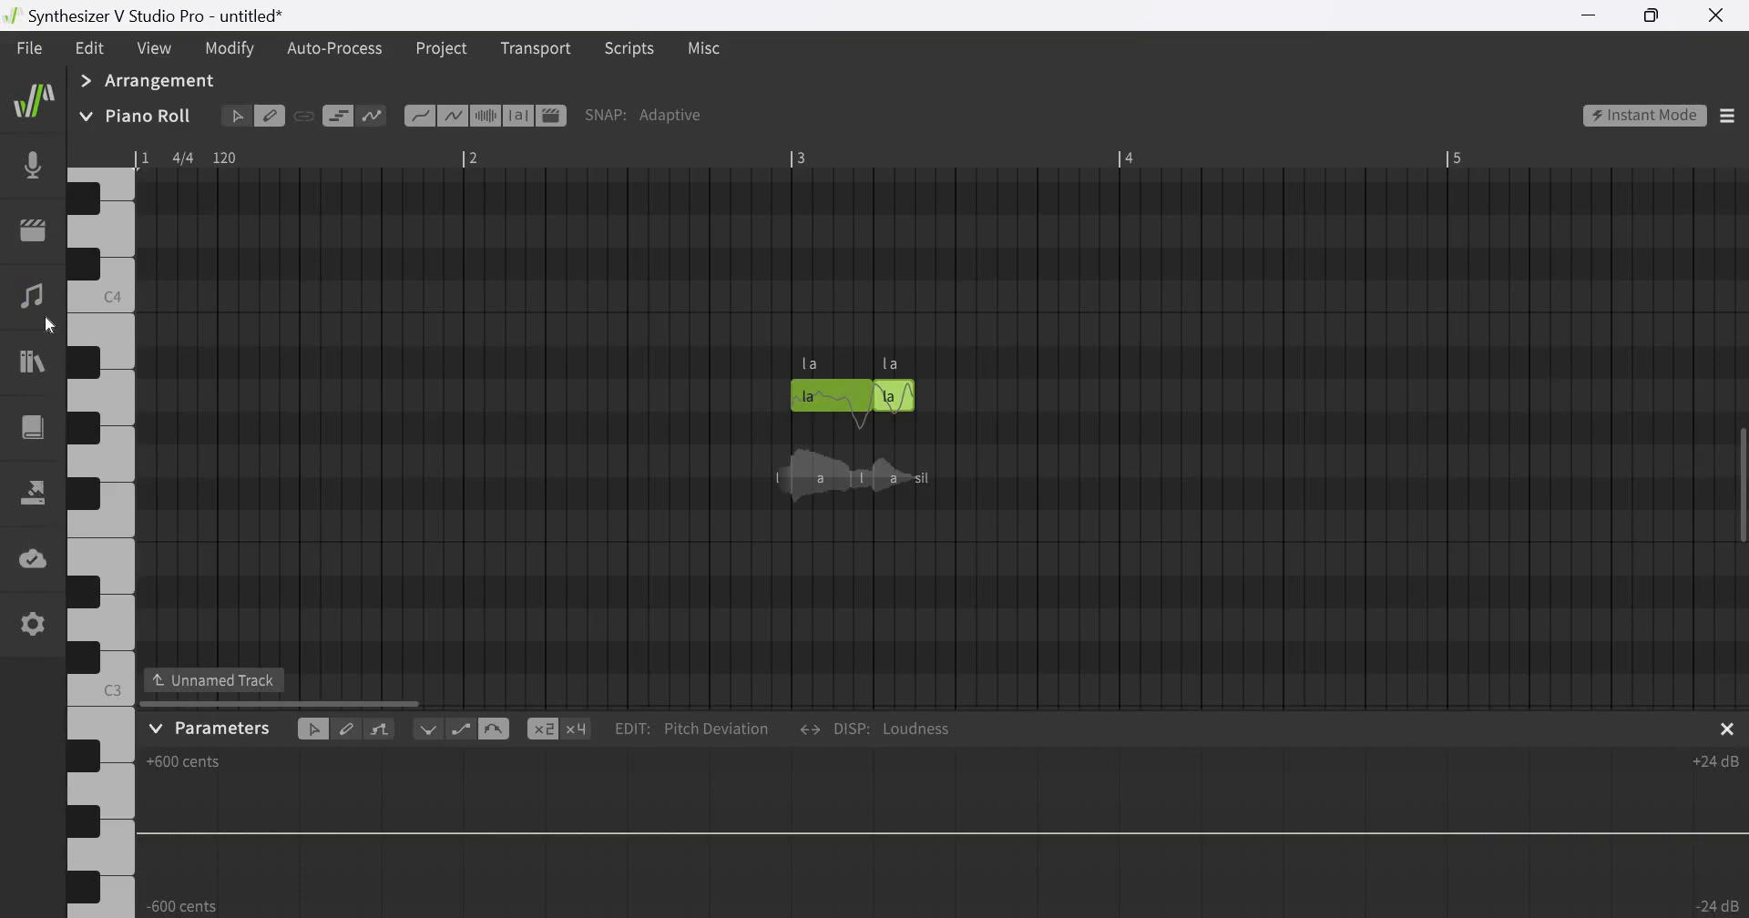
# Set the voice's singing language to Japanese.
pyautogui.scroll(5, 1541, 281)
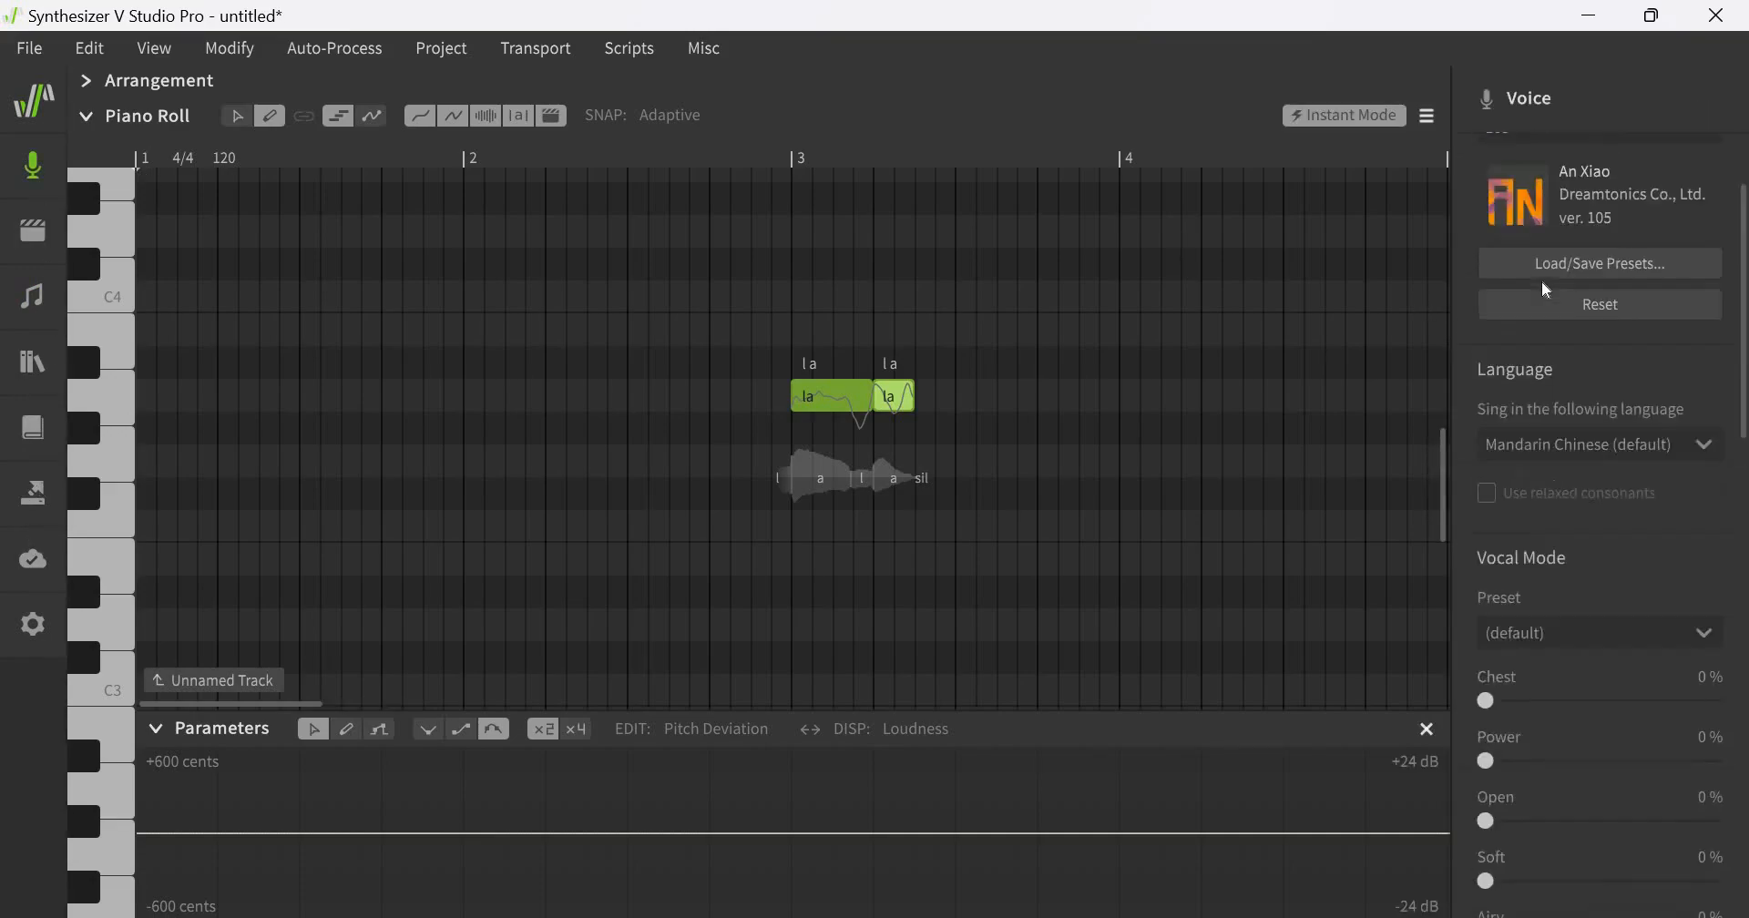
pyautogui.scroll(-1, 1532, 509)
pyautogui.click(1530, 516)
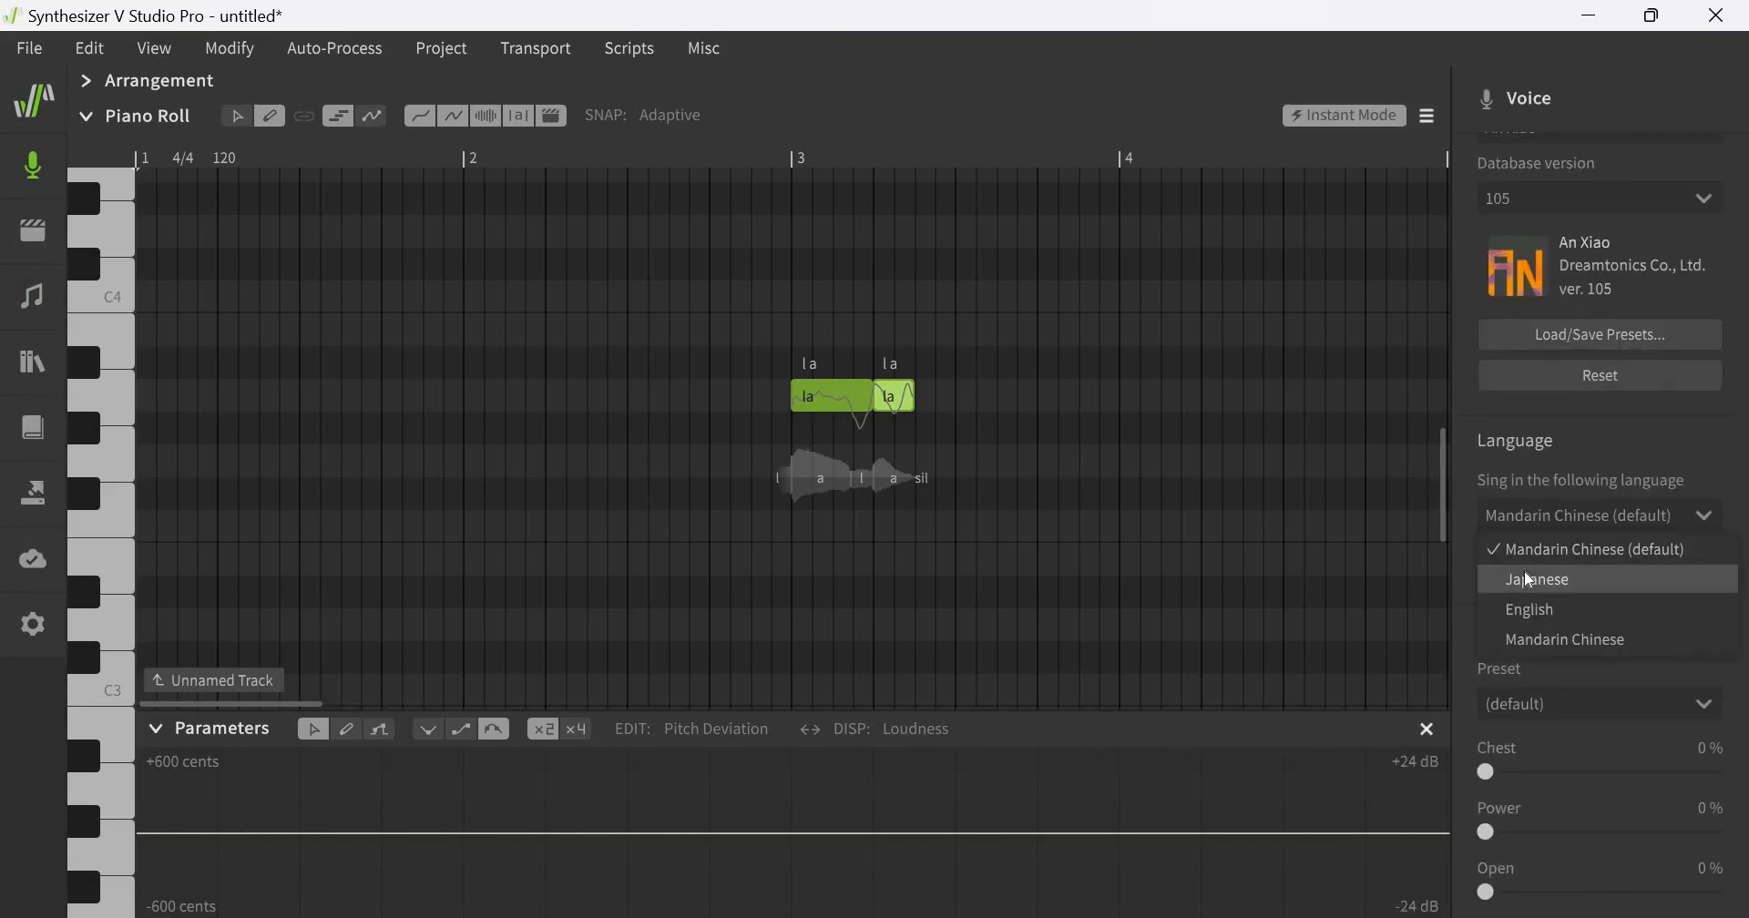
pyautogui.click(1525, 576)
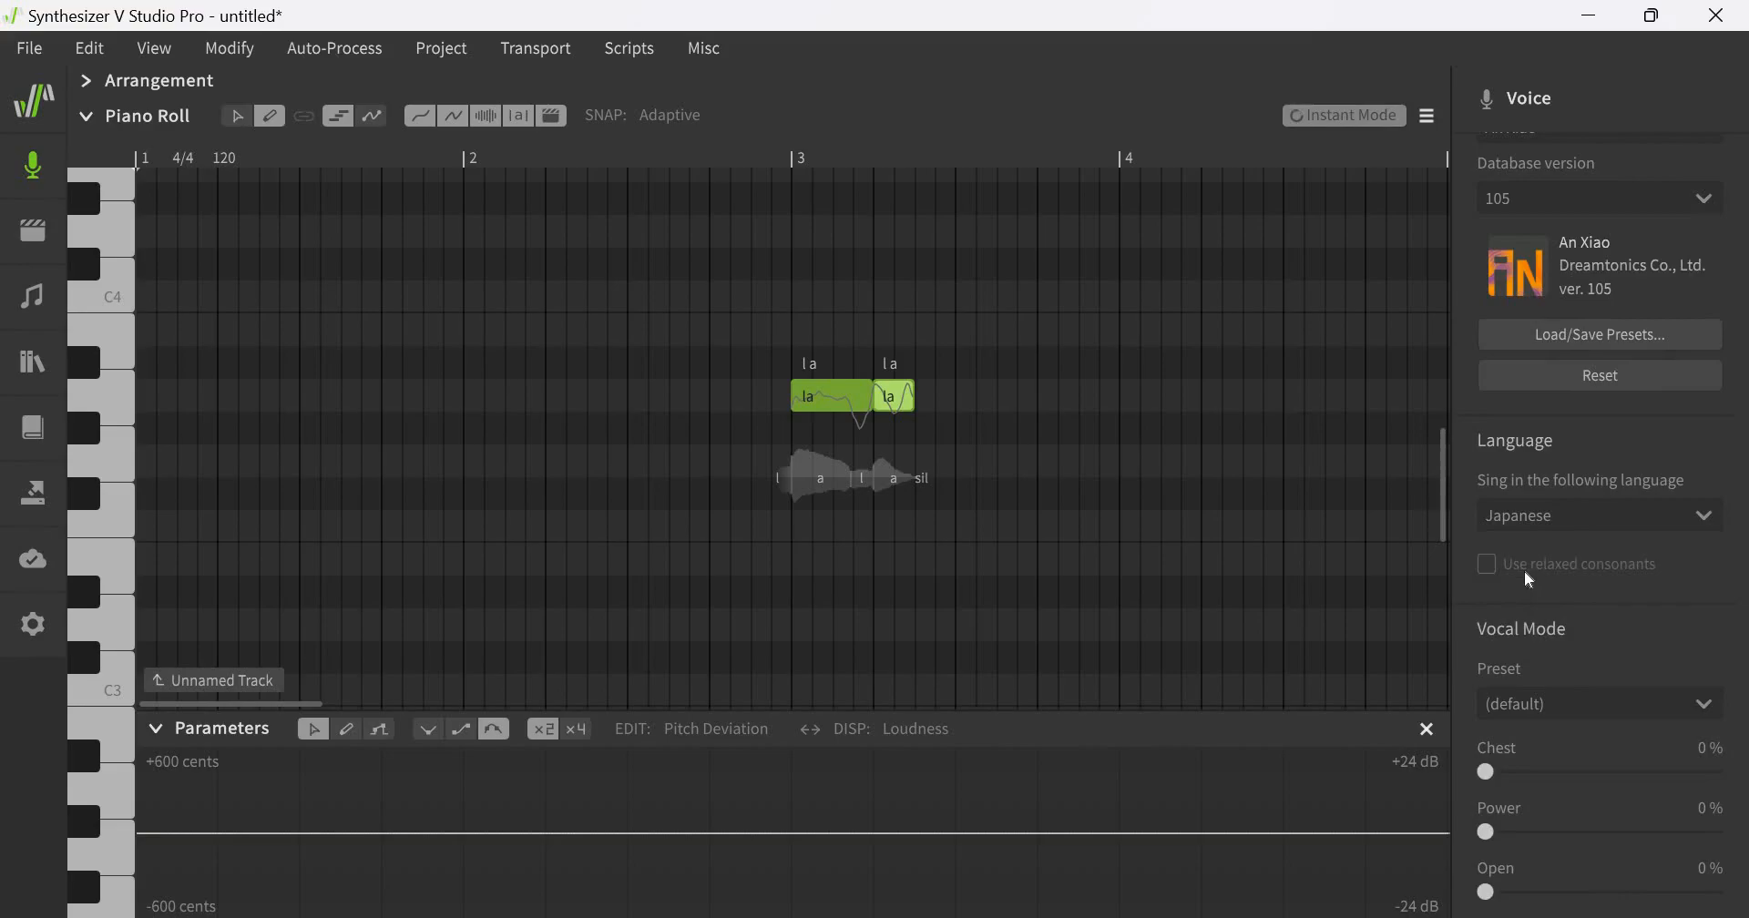
# Change the lyrics of the two notes to "de" and "su".
pyautogui.doubleClick(810, 394)
pyautogui.write('de')
pyautogui.press('Tab')
pyautogui.write('su')
pyautogui.press('Return')
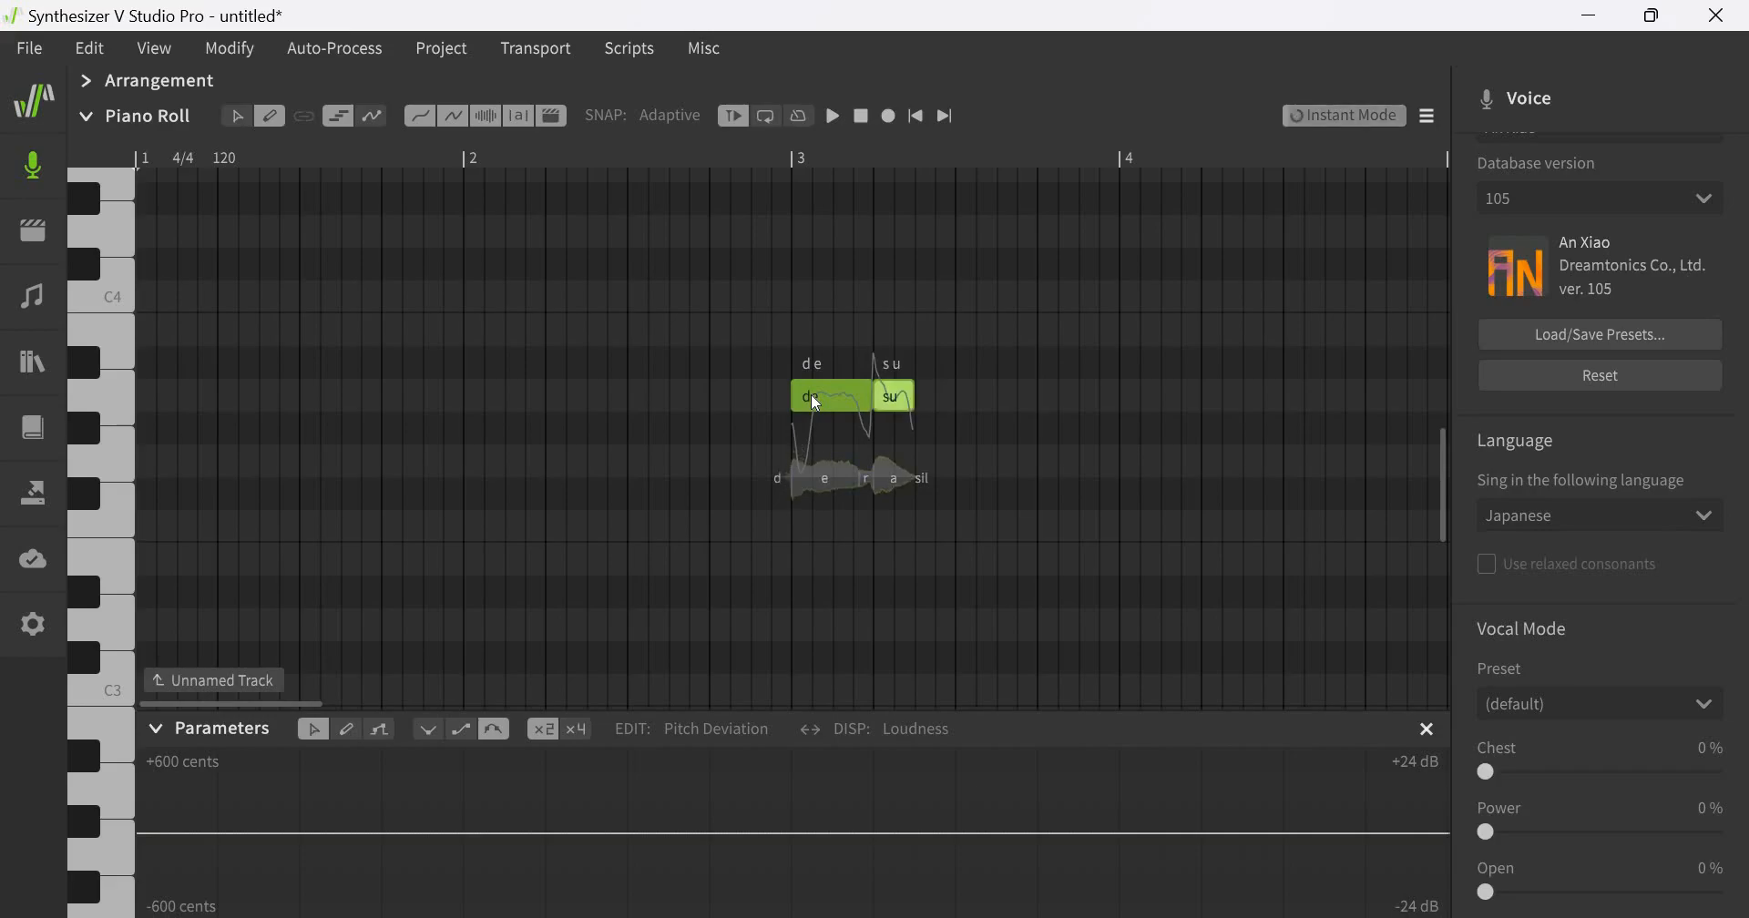
pyautogui.click(714, 162)
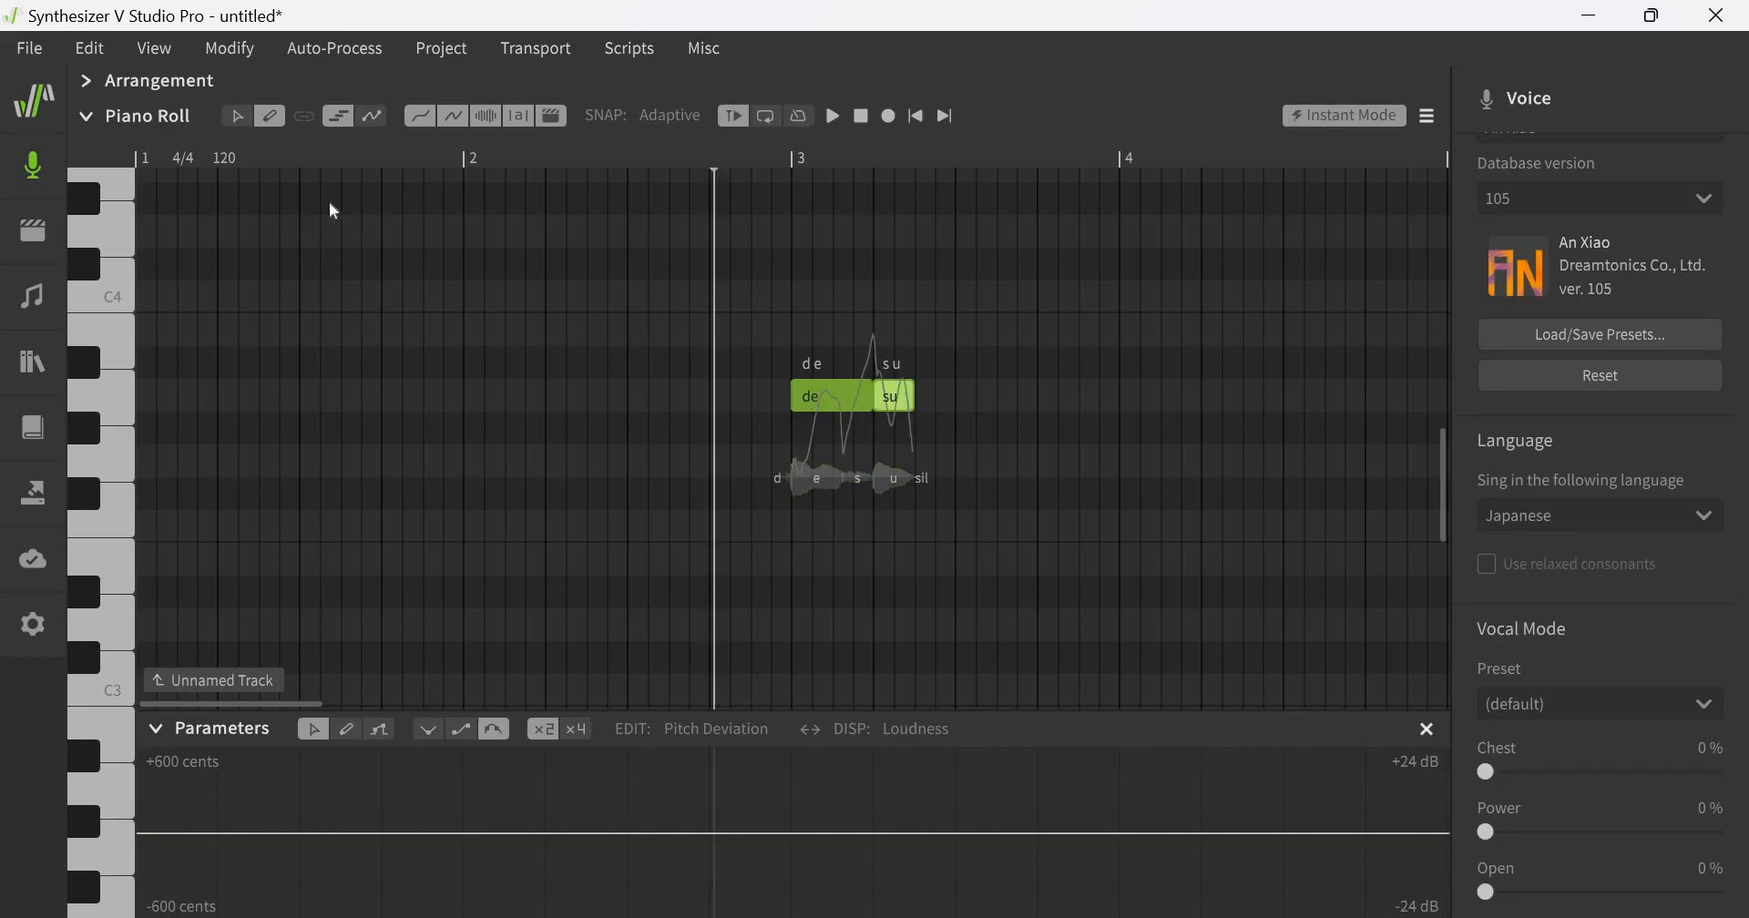
pyautogui.click(33, 165)
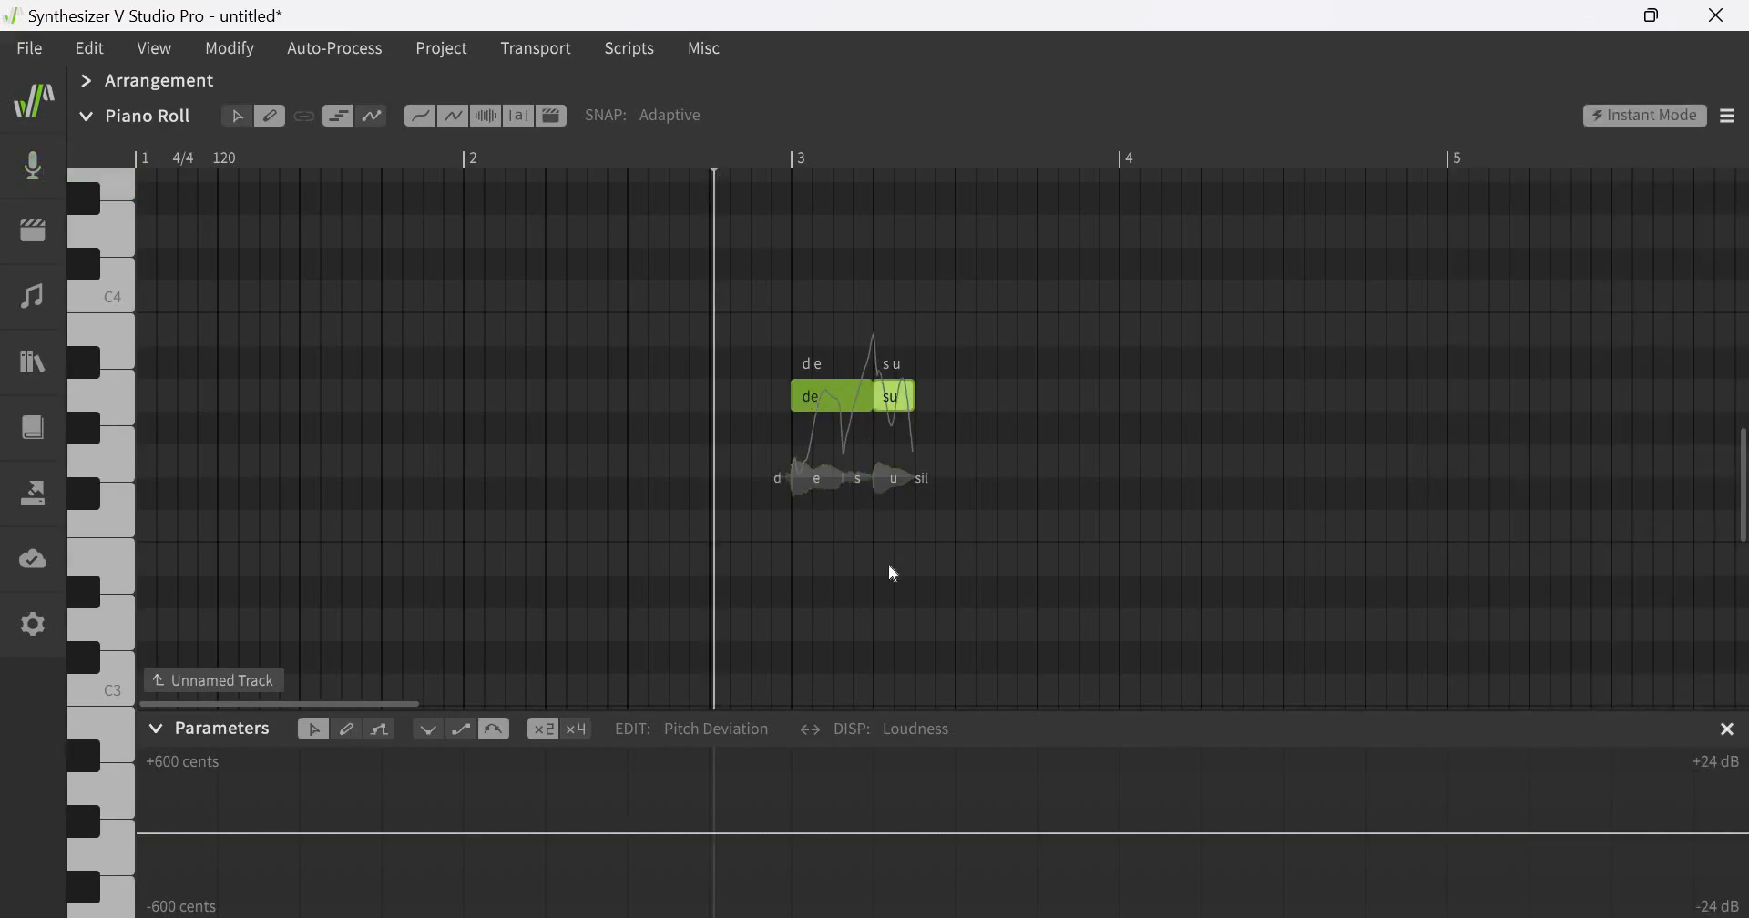
# Switch the parameter lane to edit Voicing with Loudness displayed, and play the phrase.
pyautogui.click(761, 730)
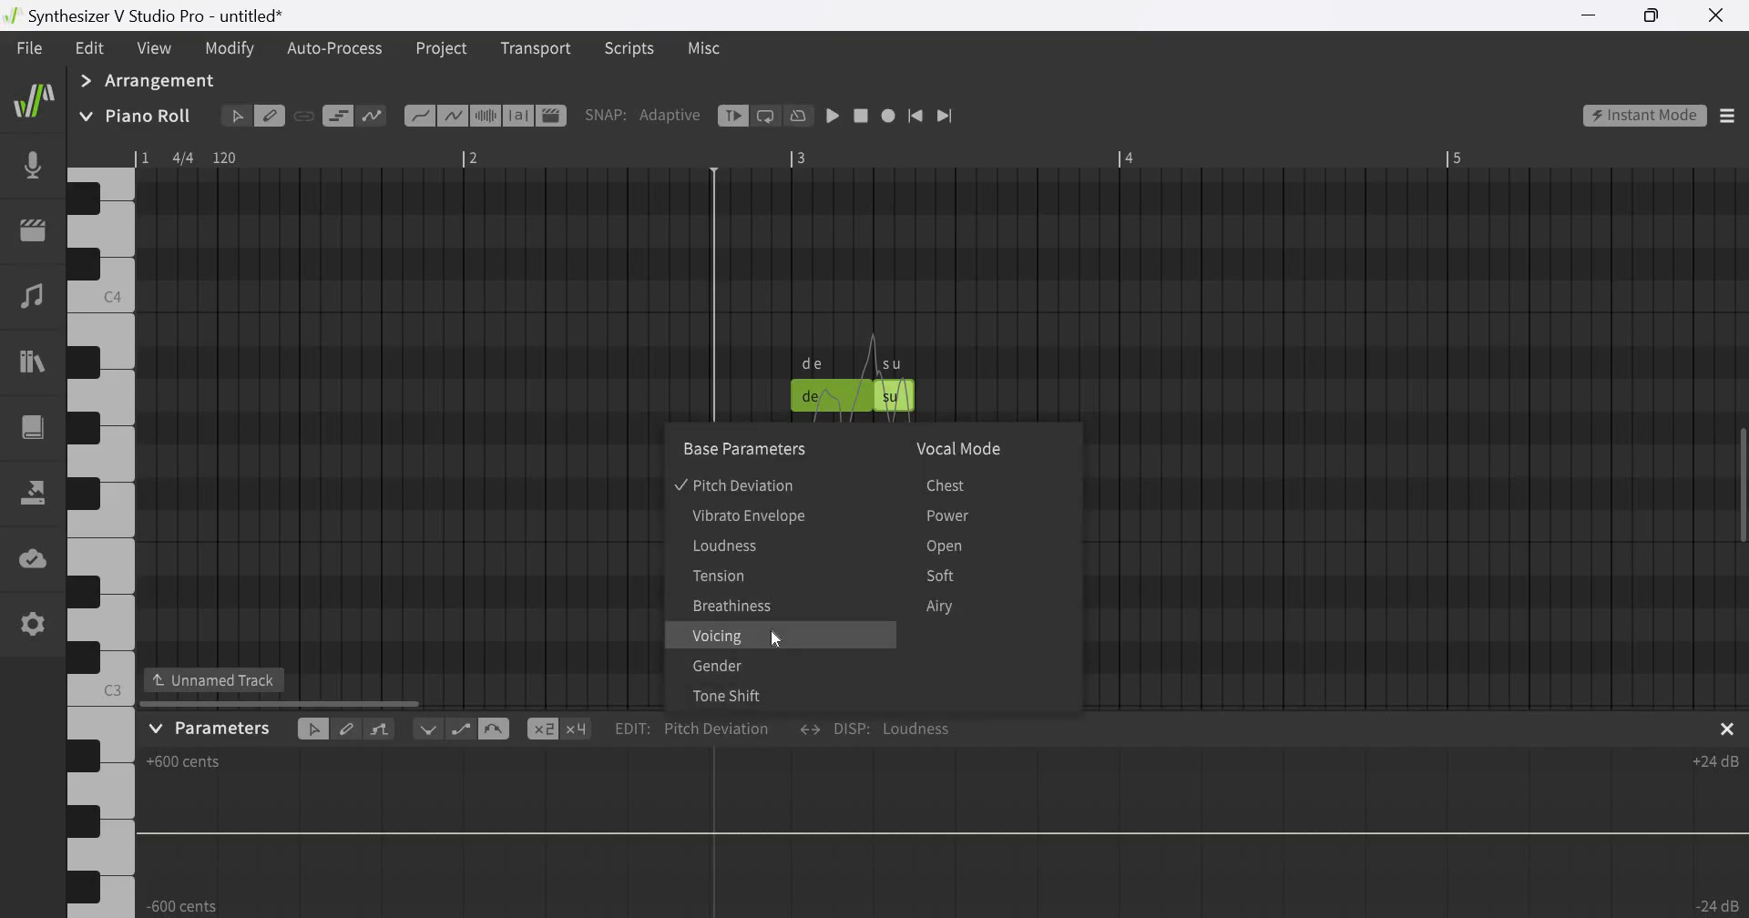
pyautogui.click(776, 640)
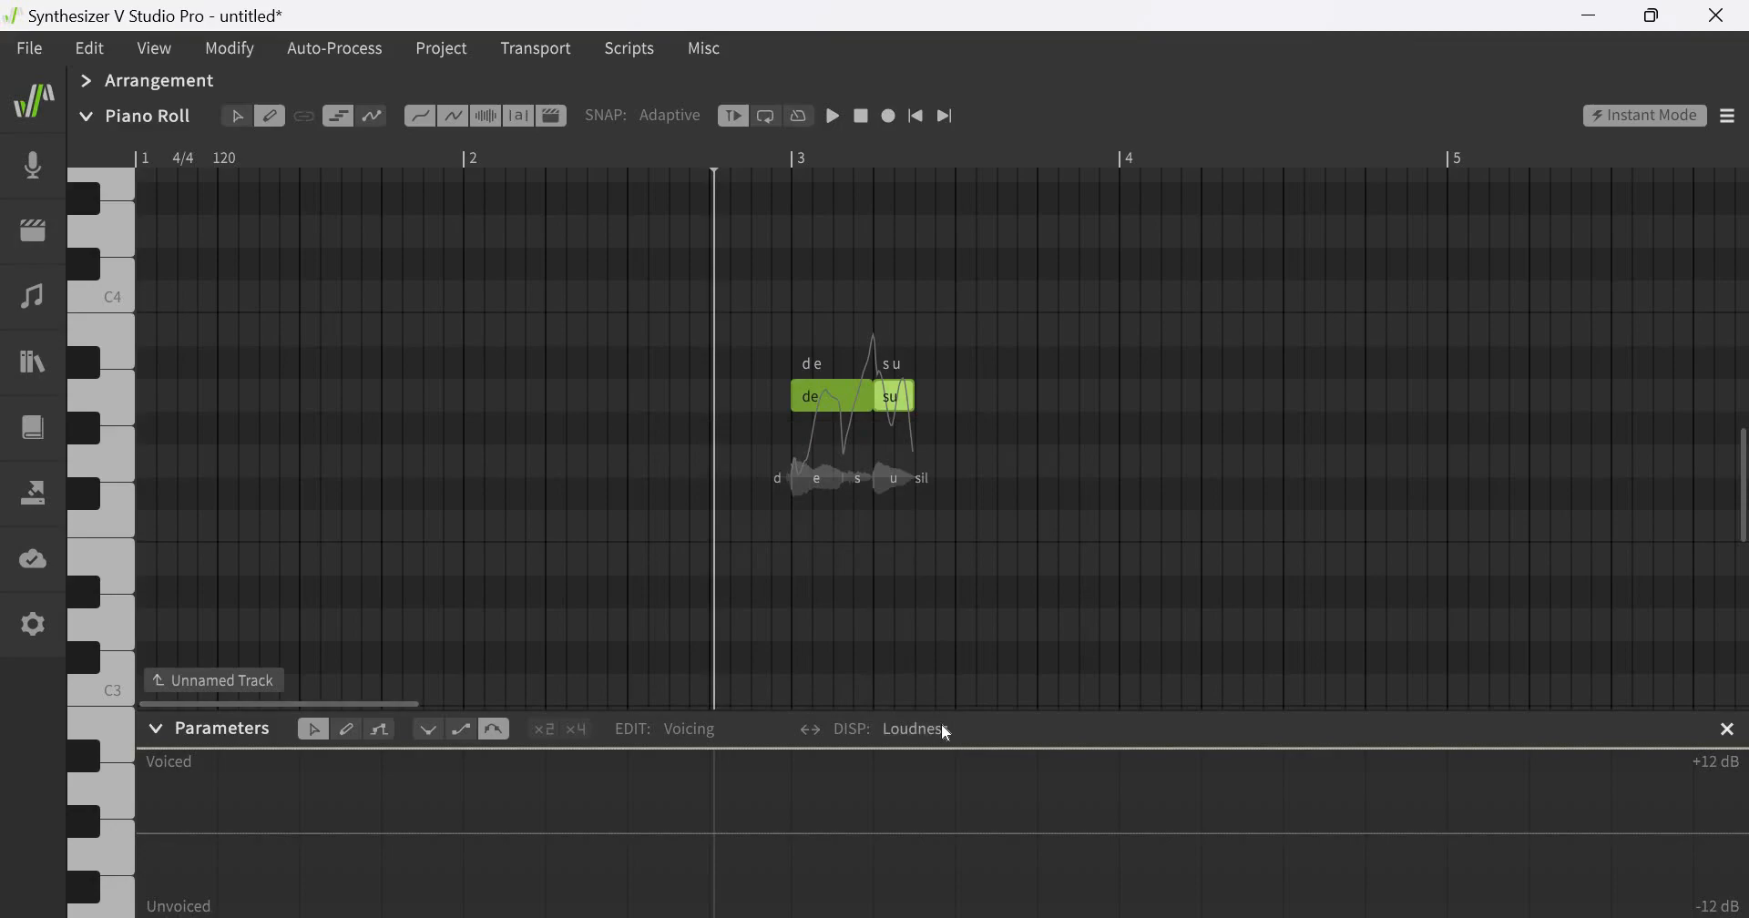
pyautogui.click(945, 730)
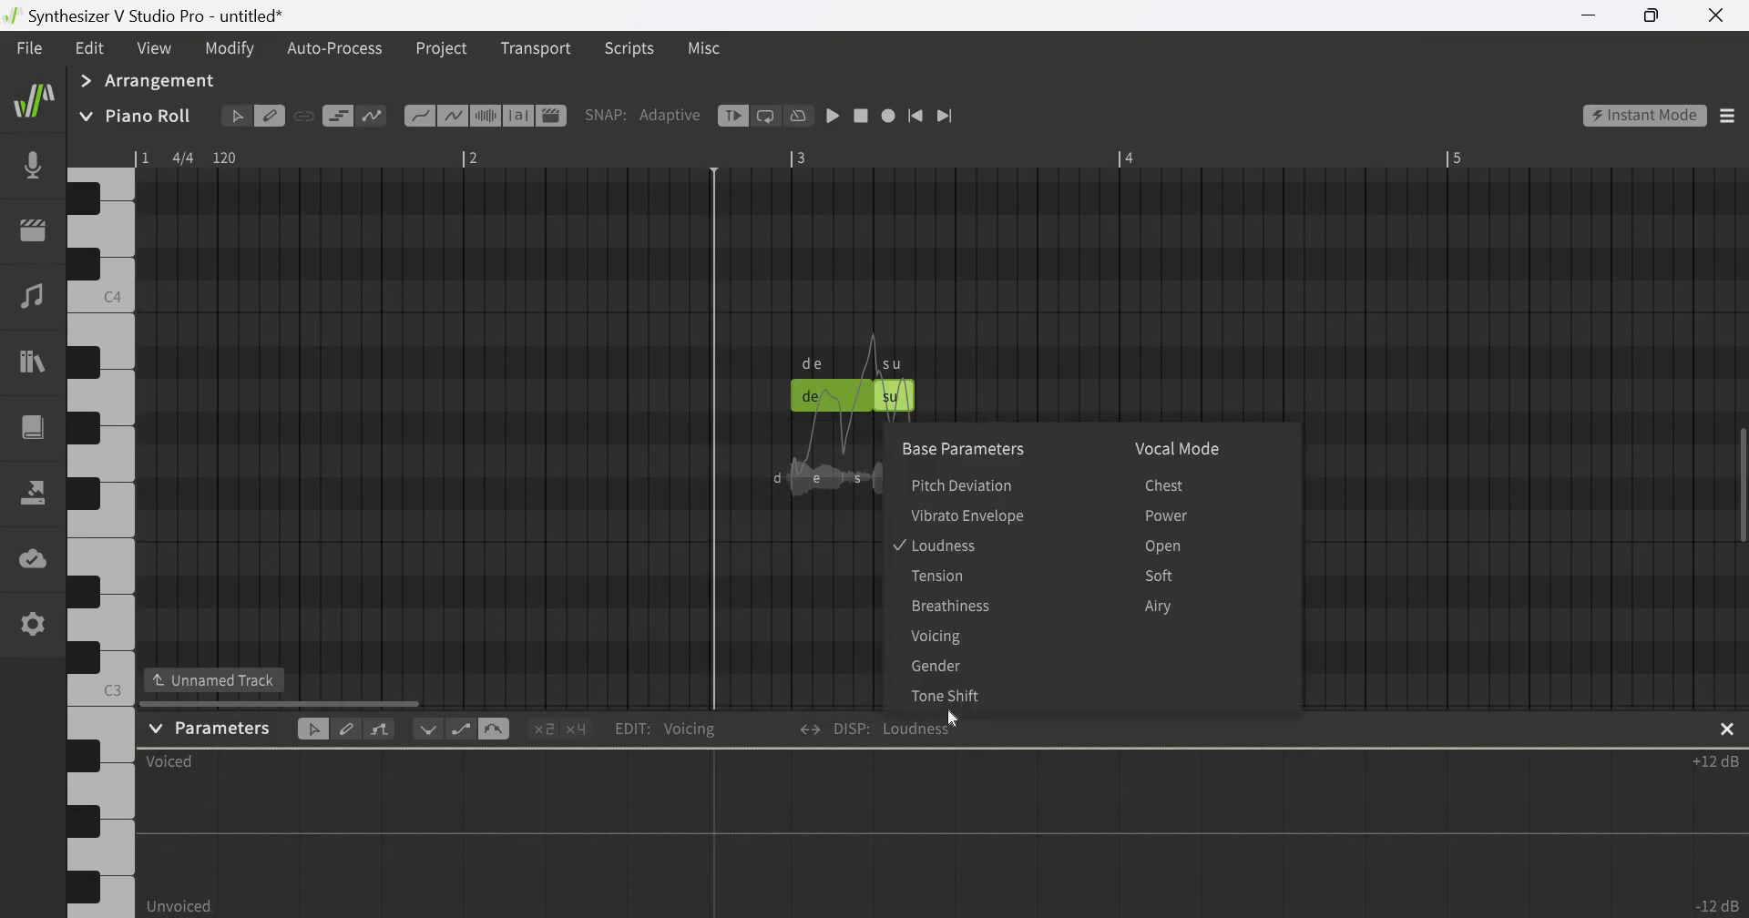
pyautogui.click(964, 558)
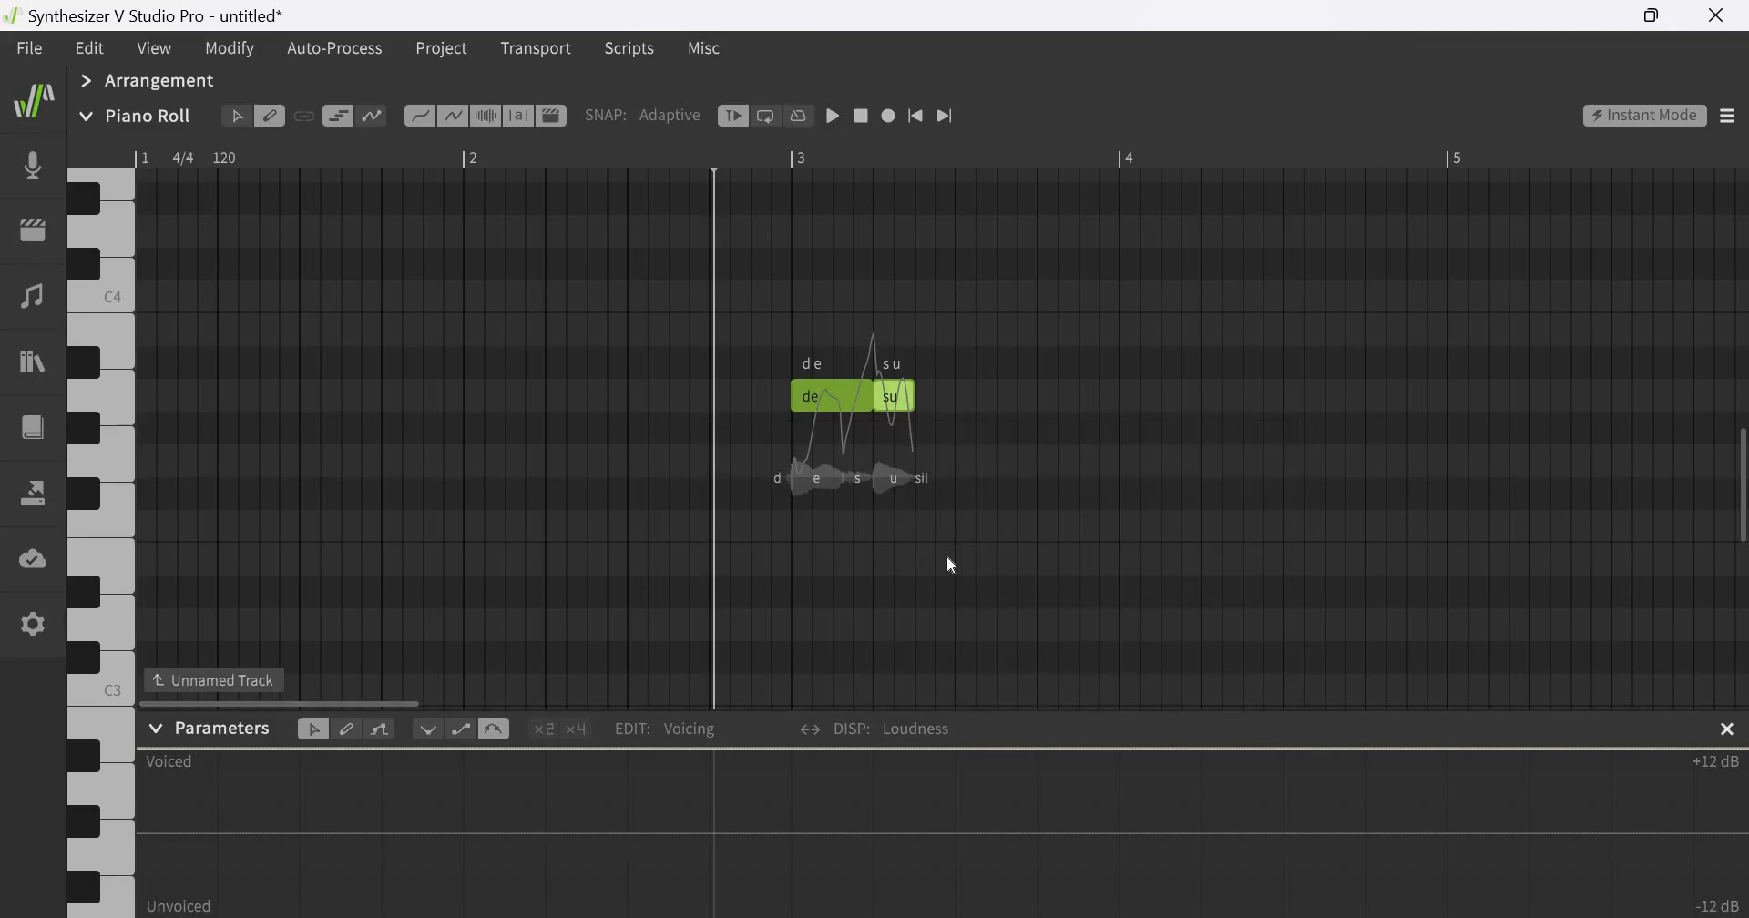
pyautogui.press('space')
pyautogui.press('space')
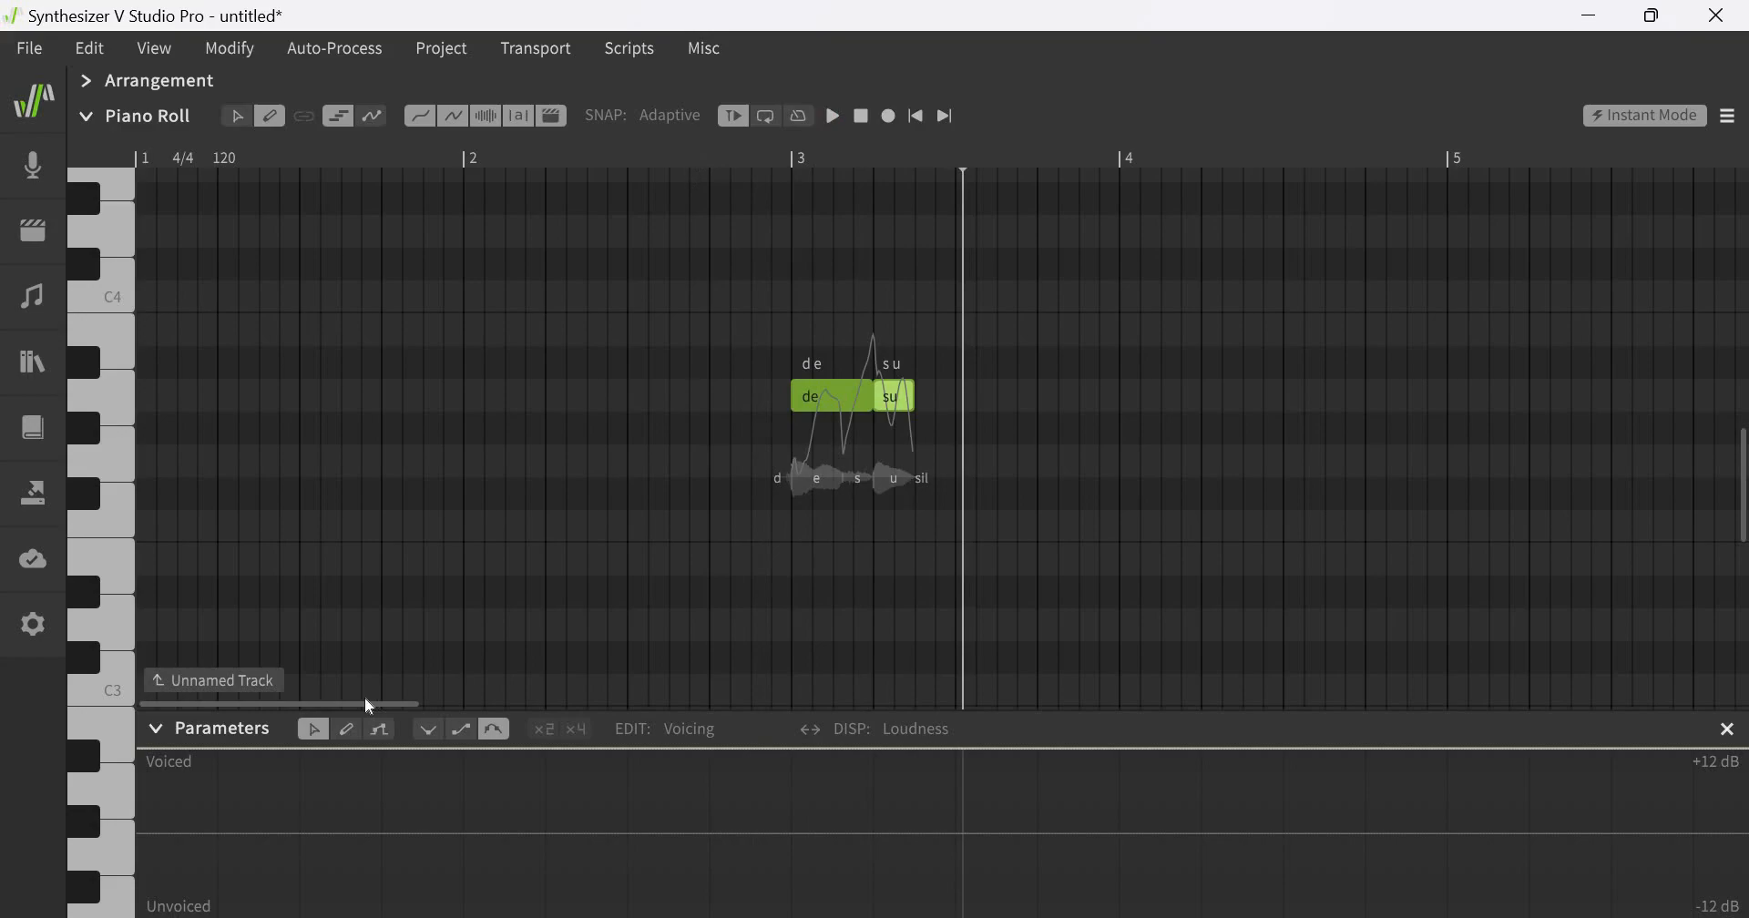
# Draw the Voicing curve down to unvoiced across the "su" note and play the phrase from before it.
pyautogui.click(869, 167)
pyautogui.click(874, 165)
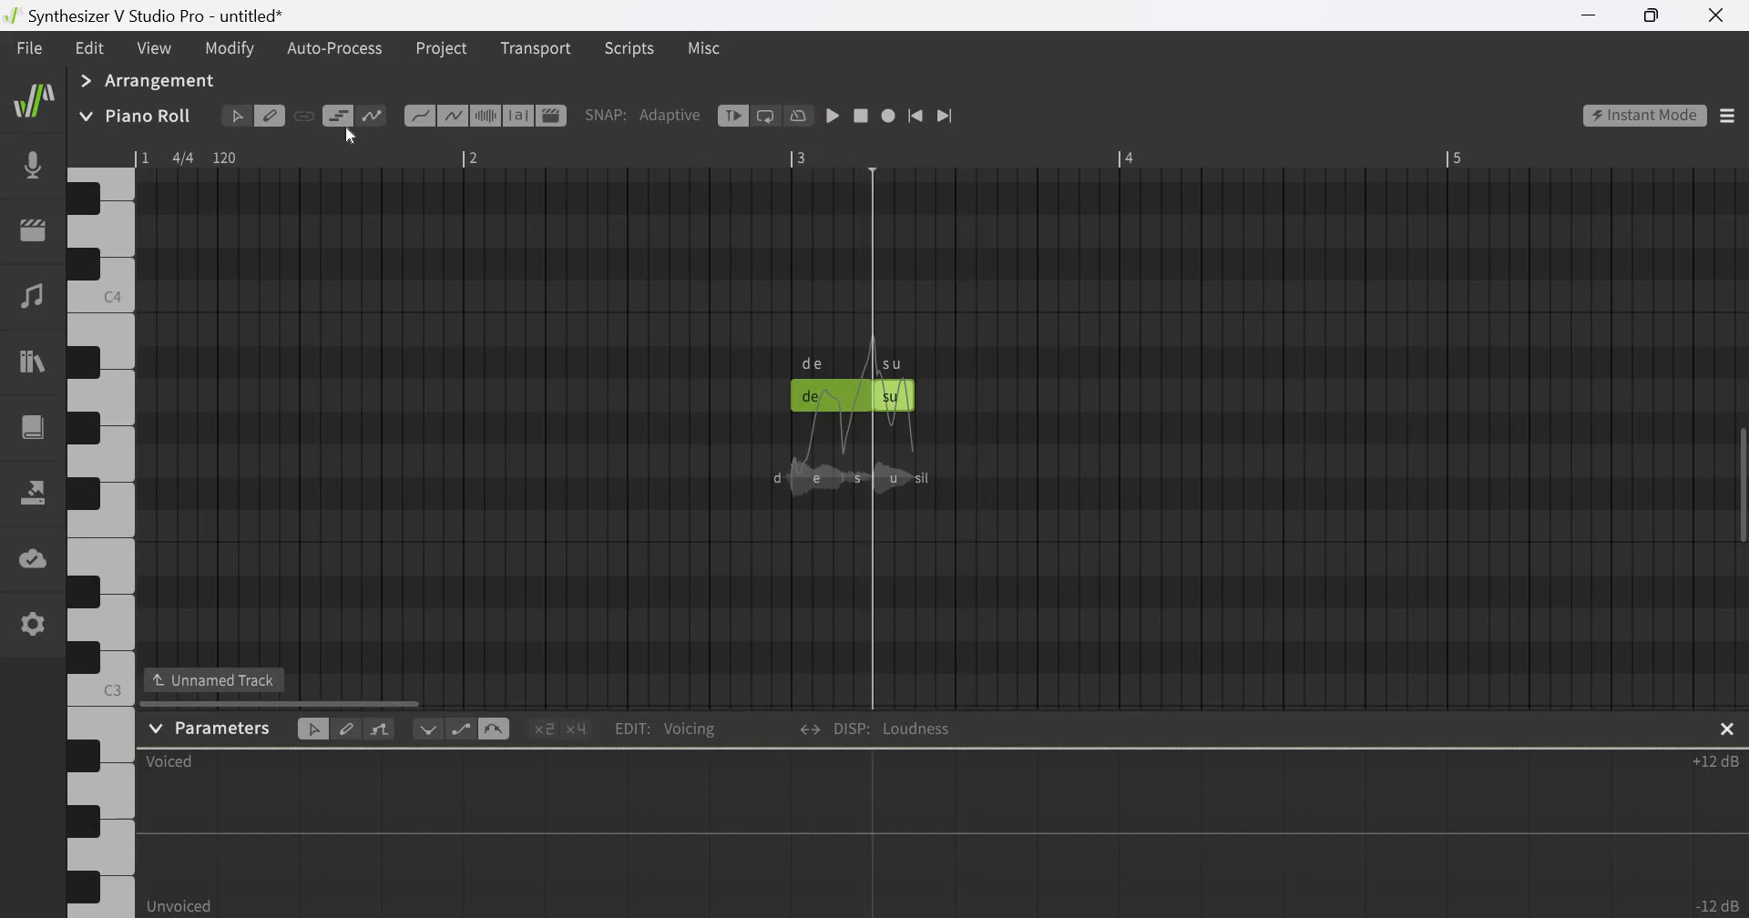
pyautogui.click(347, 728)
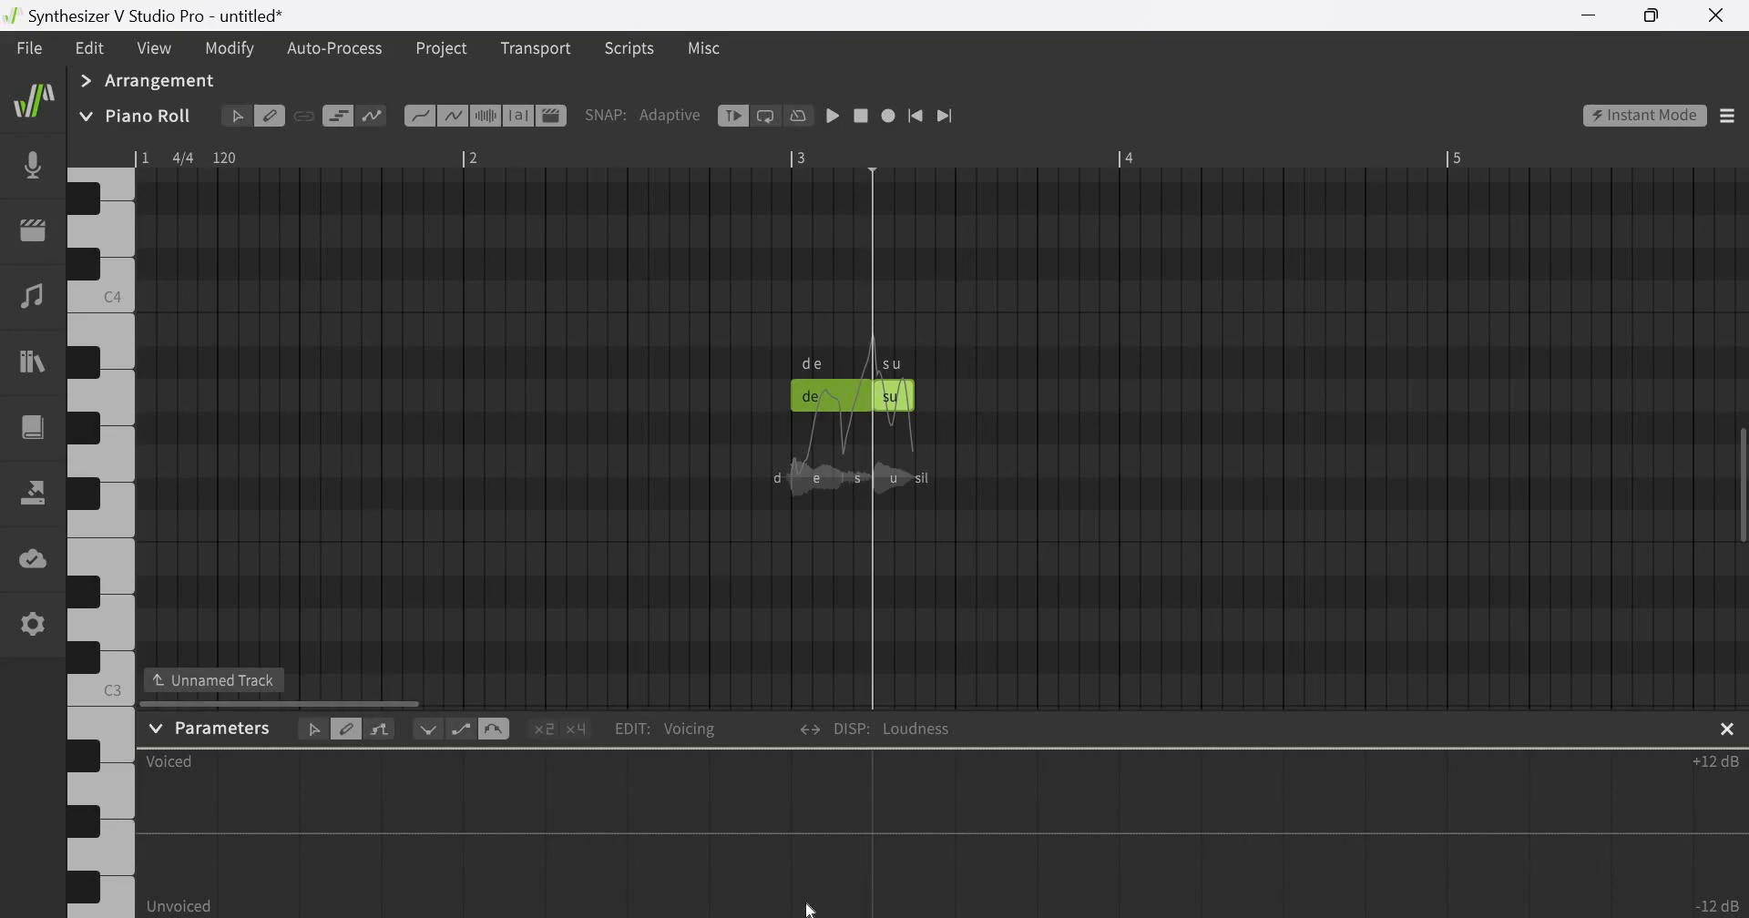
pyautogui.click(758, 731)
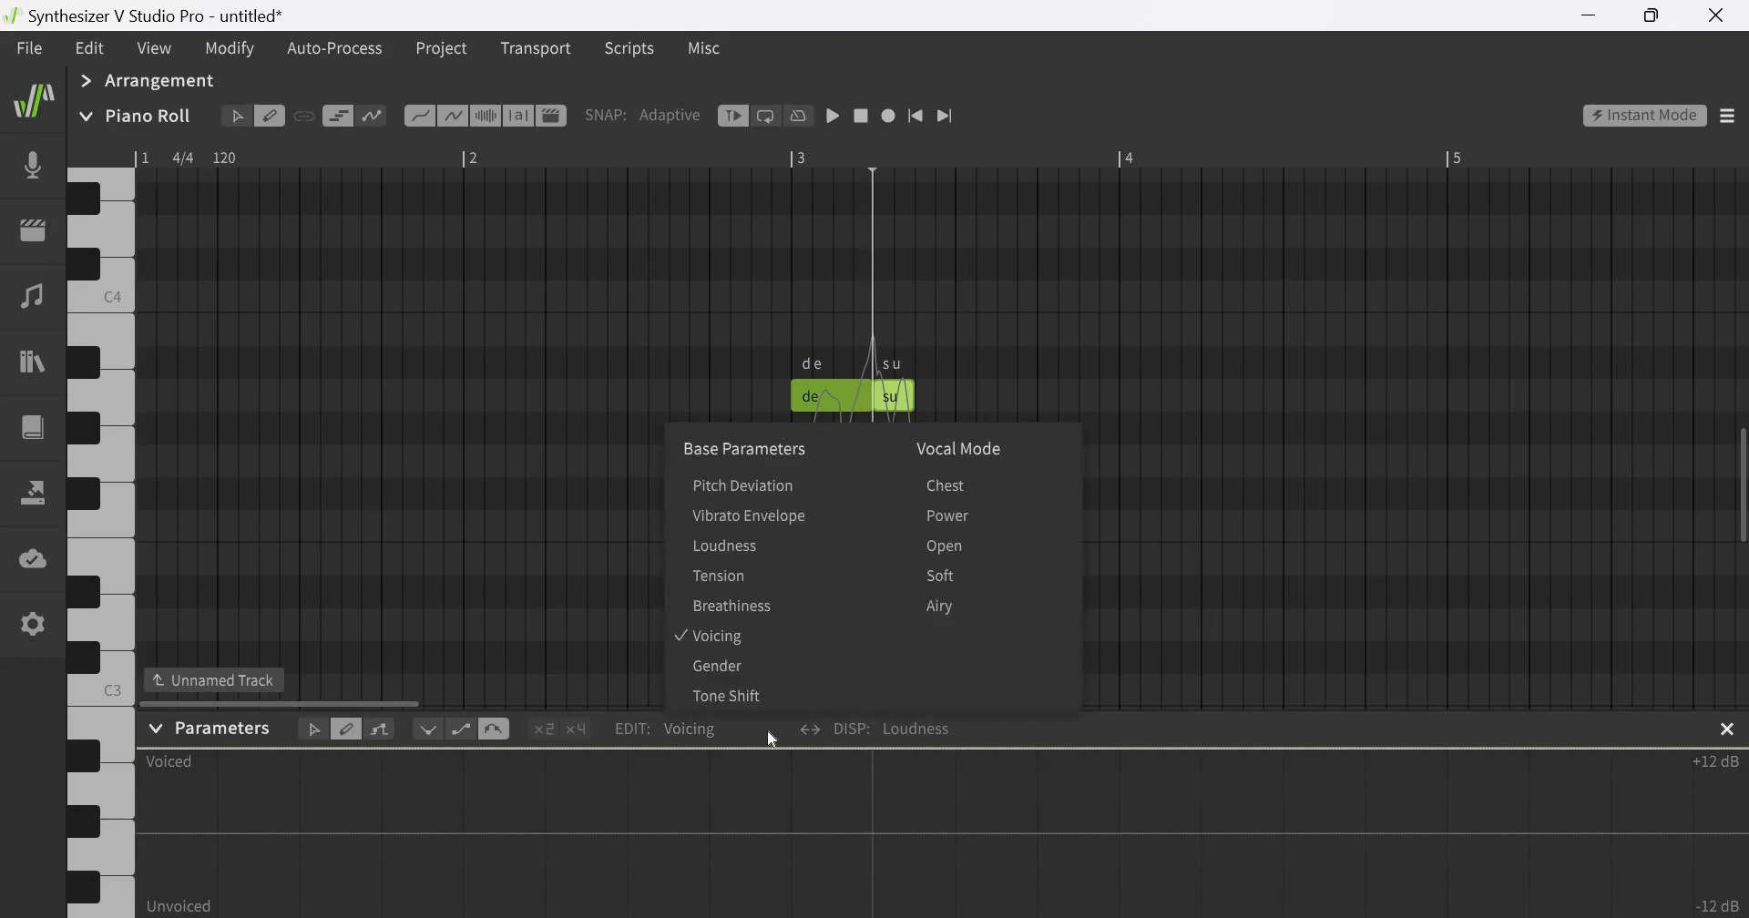
pyautogui.click(742, 641)
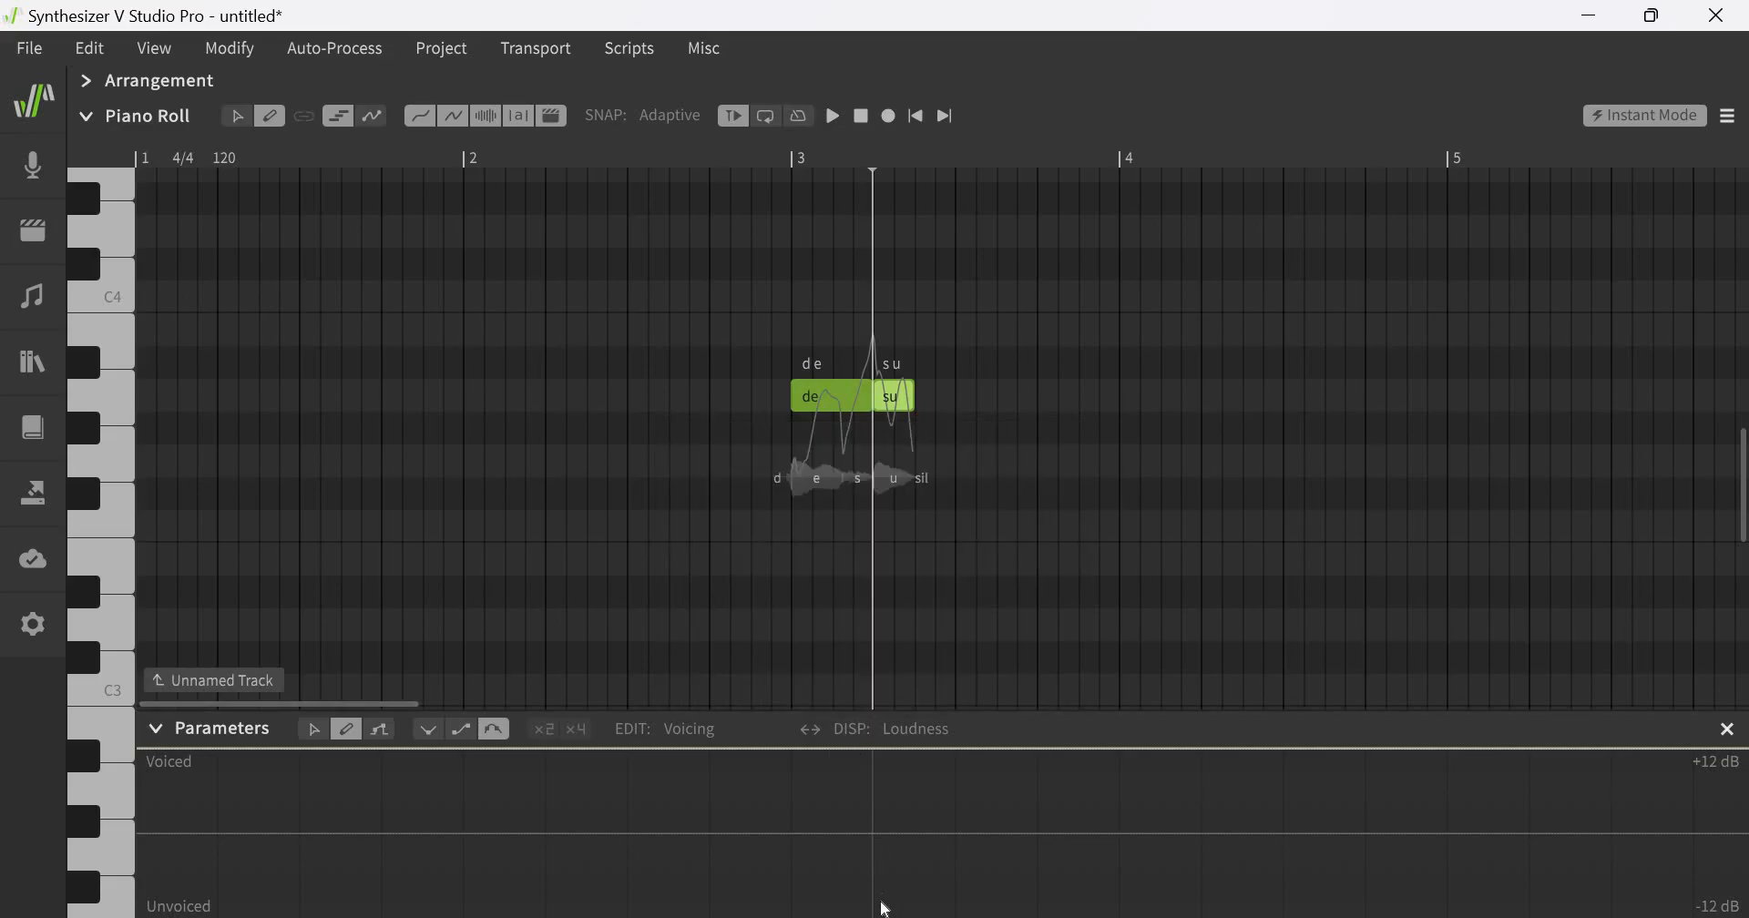
pyautogui.click(810, 731)
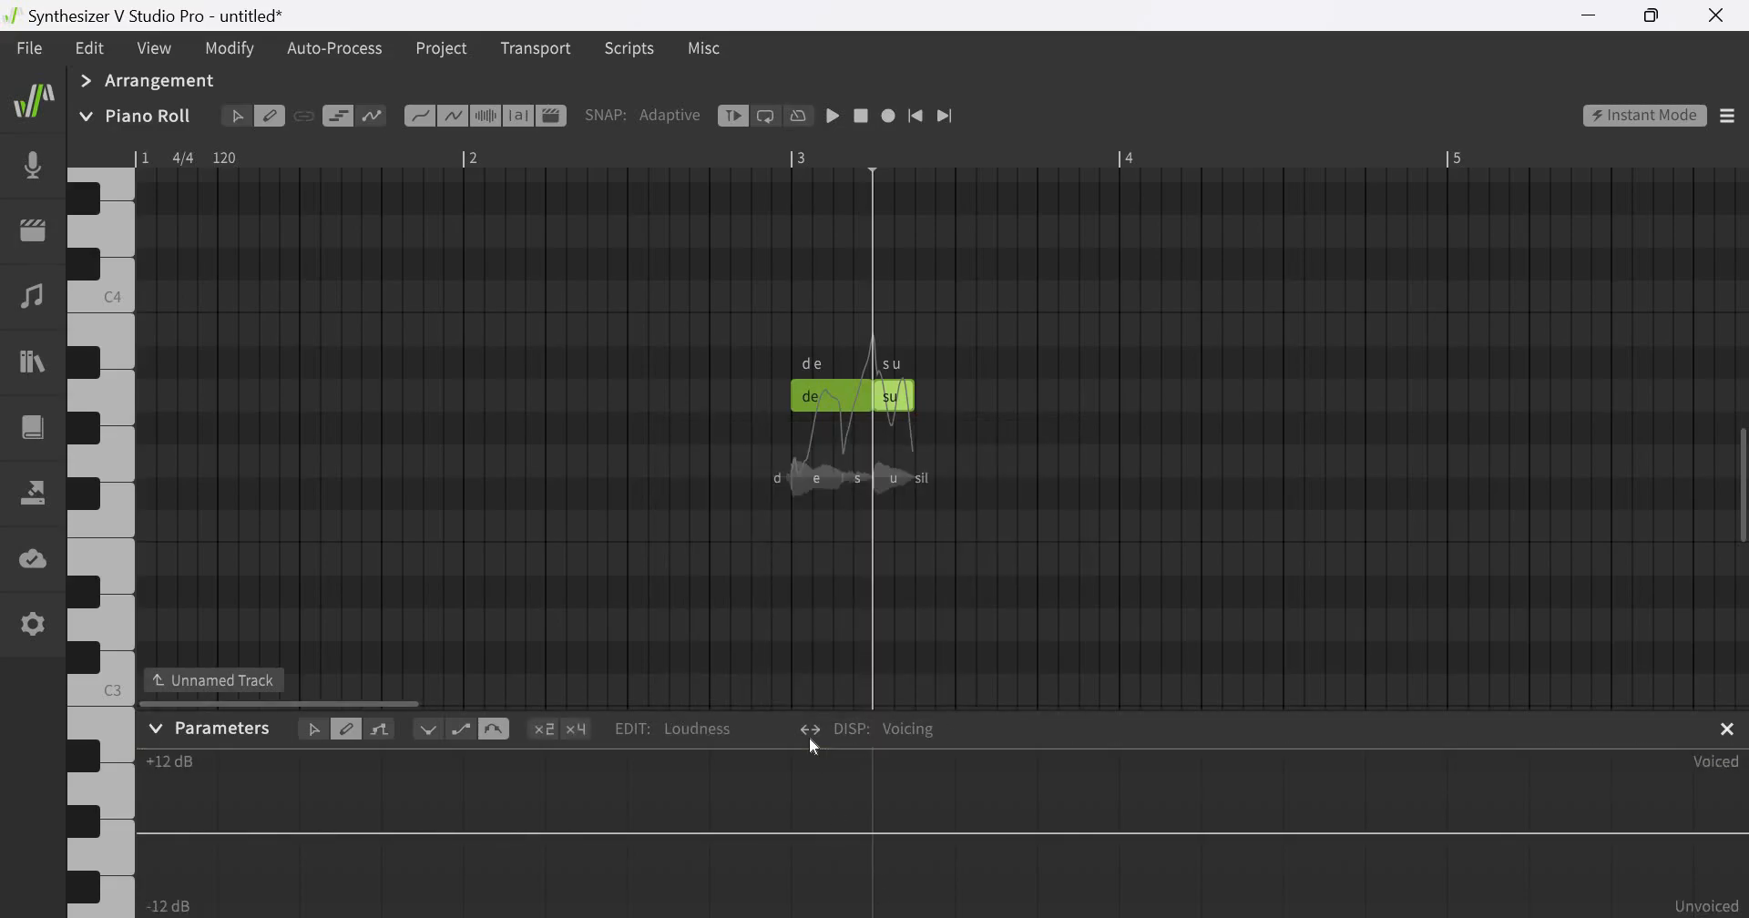
pyautogui.click(811, 737)
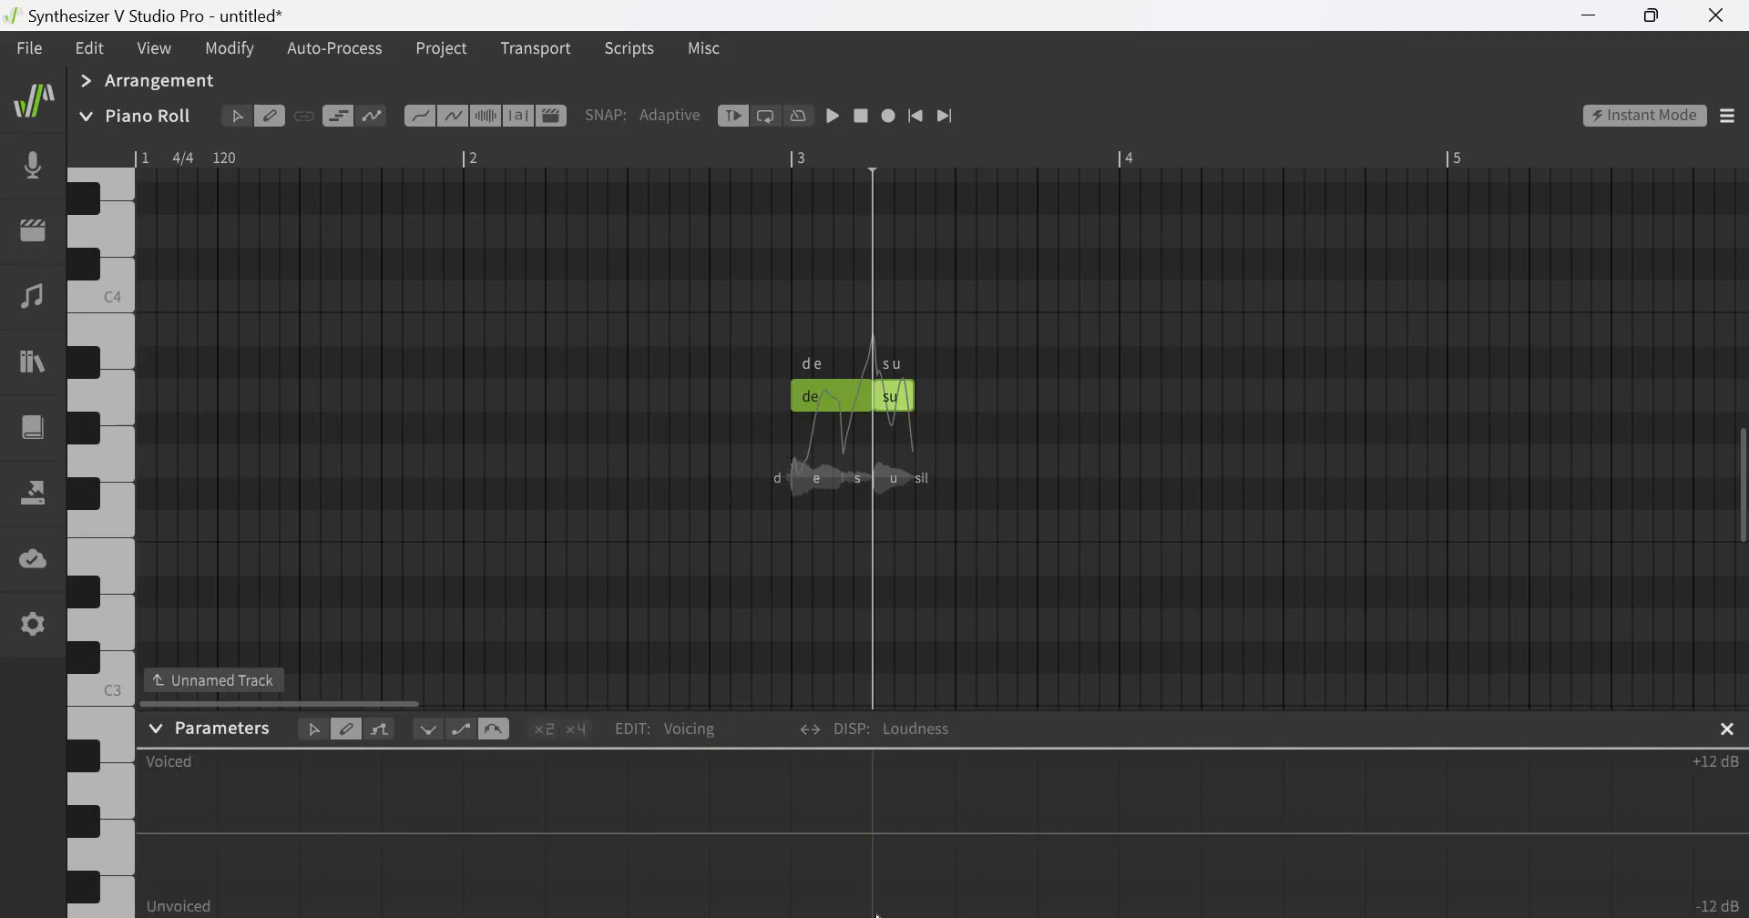
pyautogui.moveTo(873, 914); pyautogui.dragTo(957, 915)
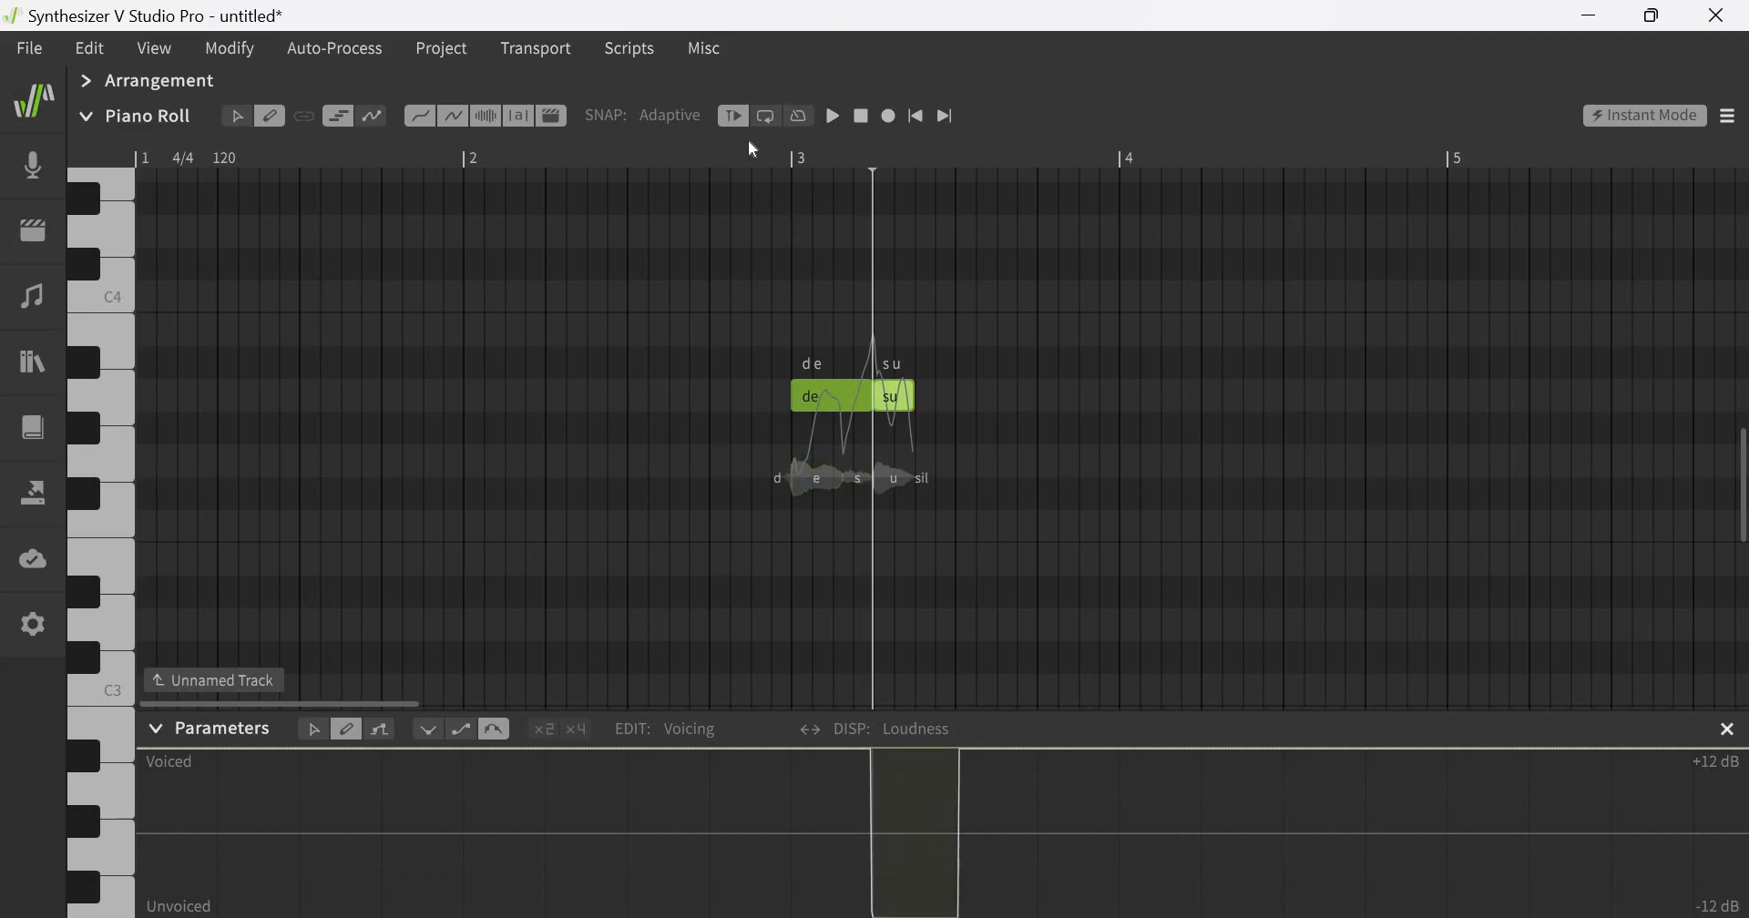
pyautogui.click(713, 157)
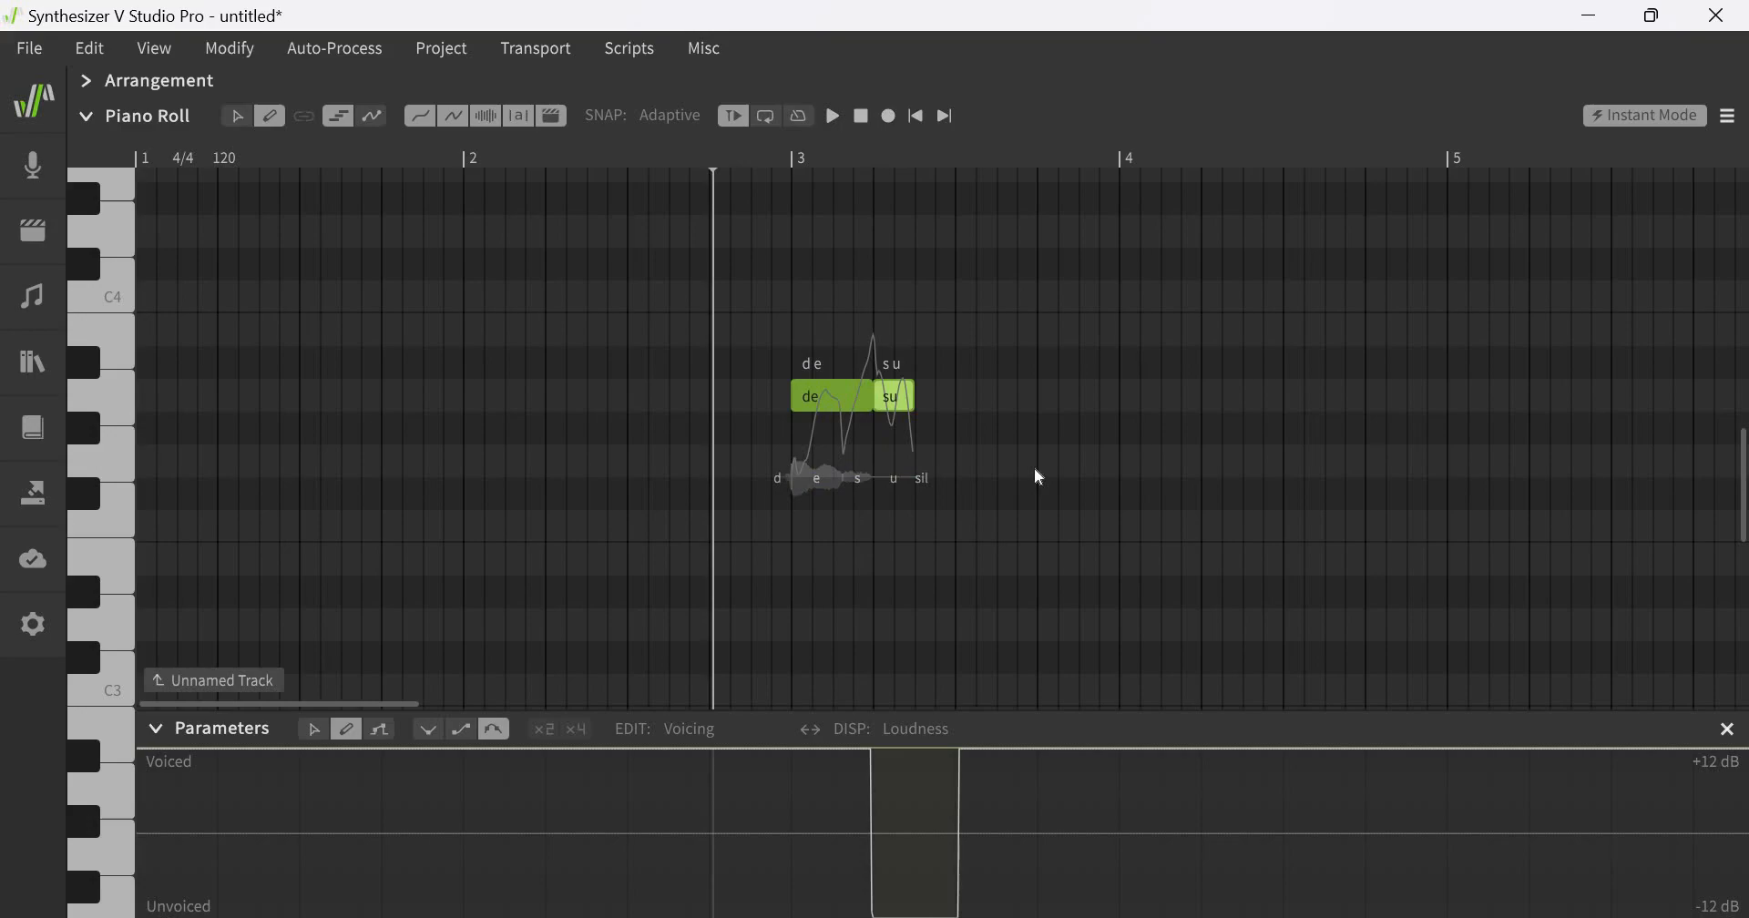
pyautogui.press('space')
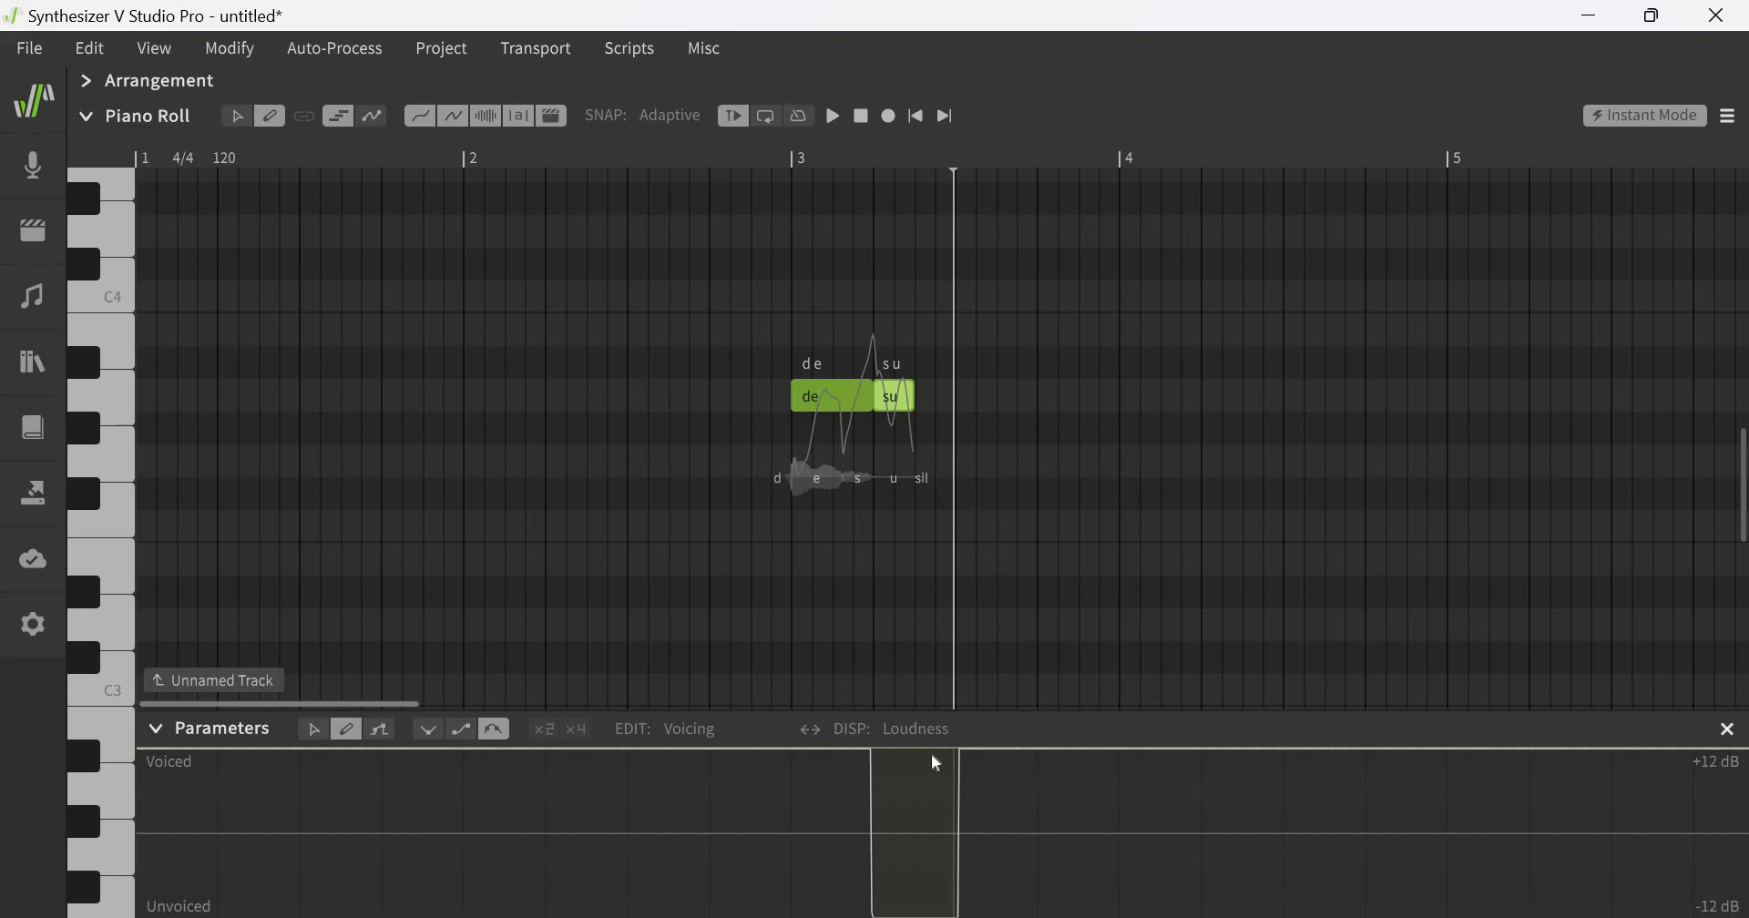
# Undo the Voicing curve edits.
pyautogui.click(907, 807)
pyautogui.hotkey('ctrl', 'z')
pyautogui.hotkey('ctrl', 'z')
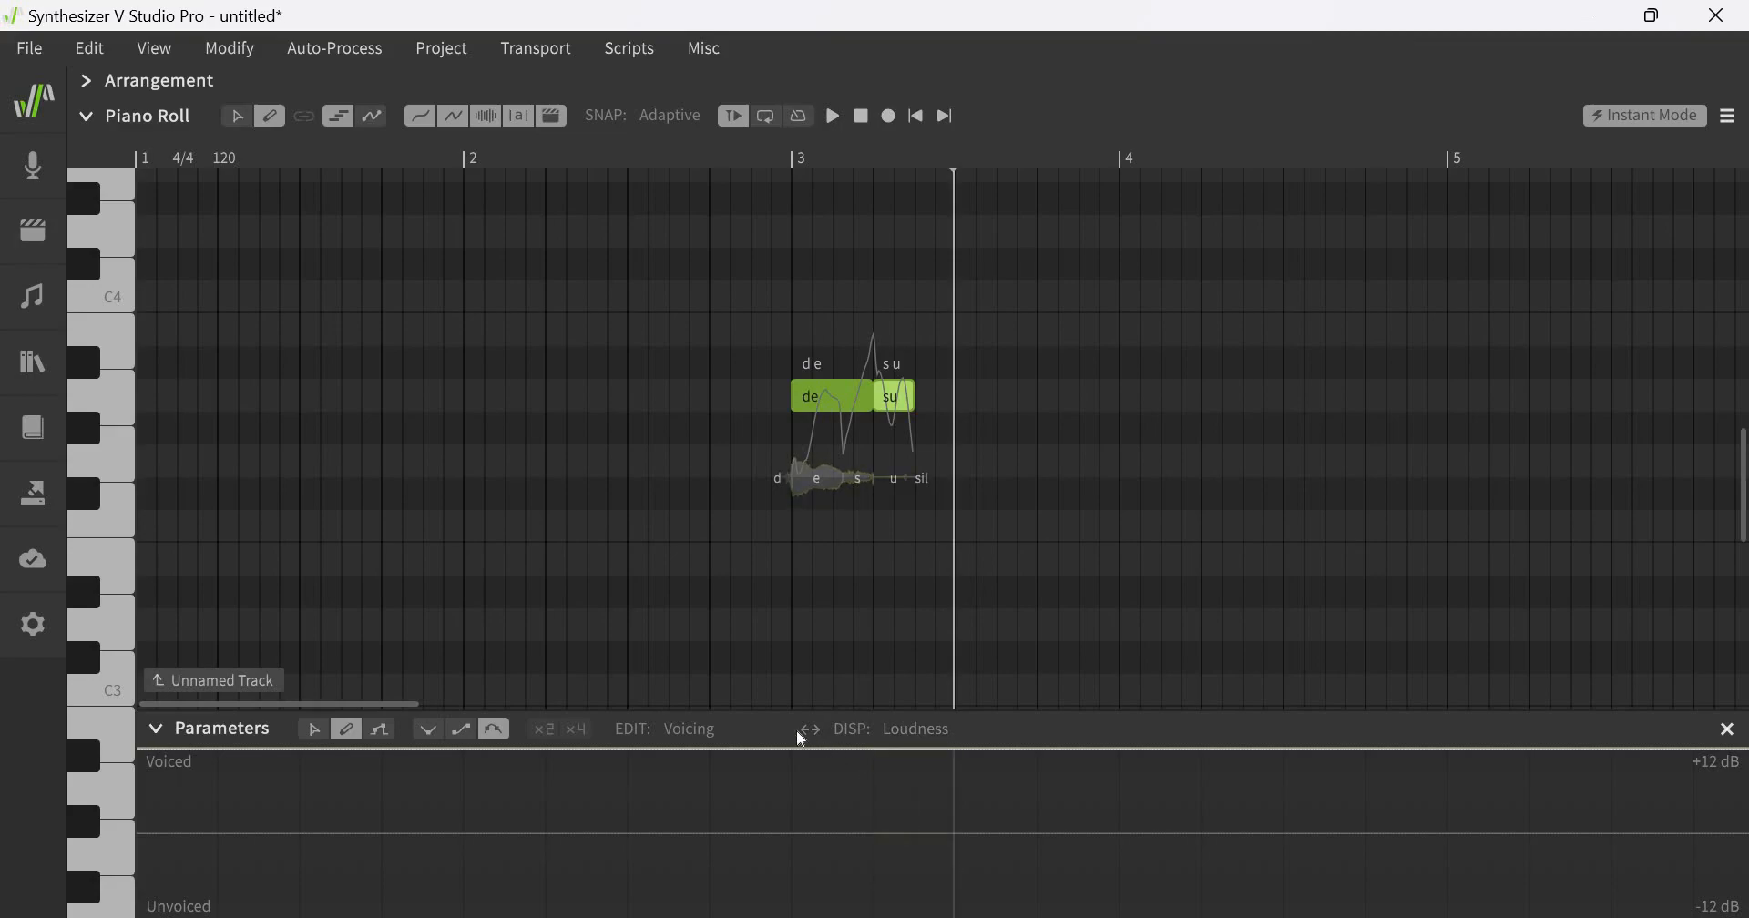
# Switch to editing Loudness, double the lane range, draw the curve down to its minimum under the "su" note, and play.
pyautogui.click(807, 732)
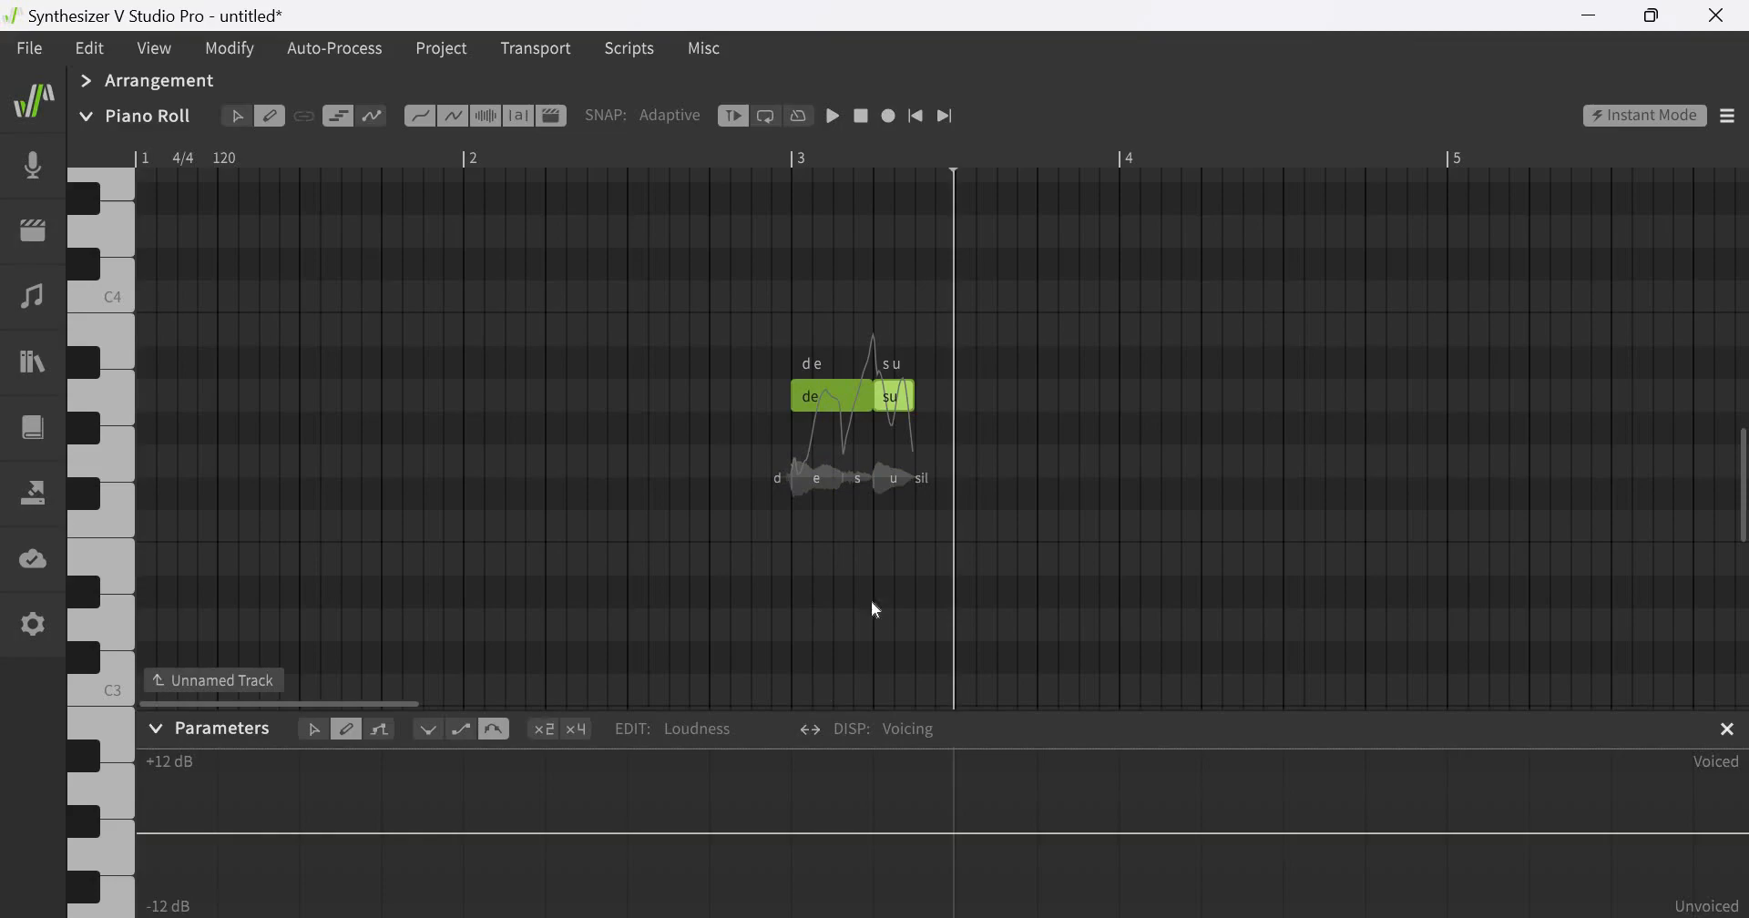
pyautogui.click(888, 157)
pyautogui.click(884, 158)
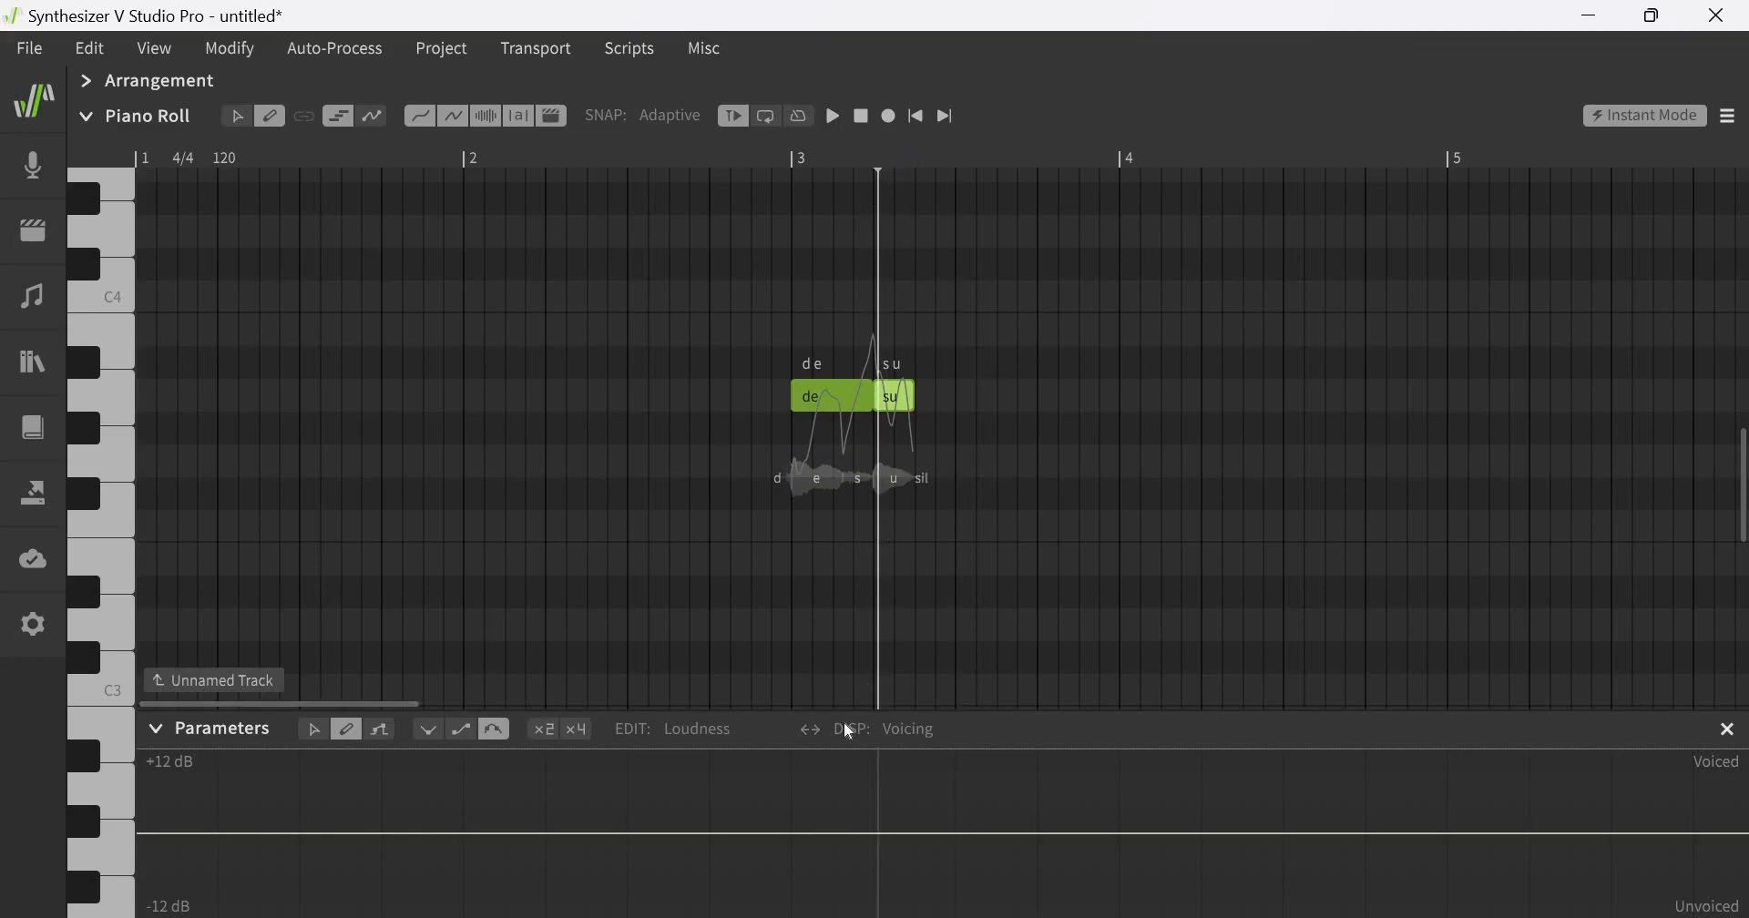
pyautogui.click(544, 730)
pyautogui.moveTo(877, 915); pyautogui.dragTo(967, 915)
pyautogui.click(721, 158)
pyautogui.press('space')
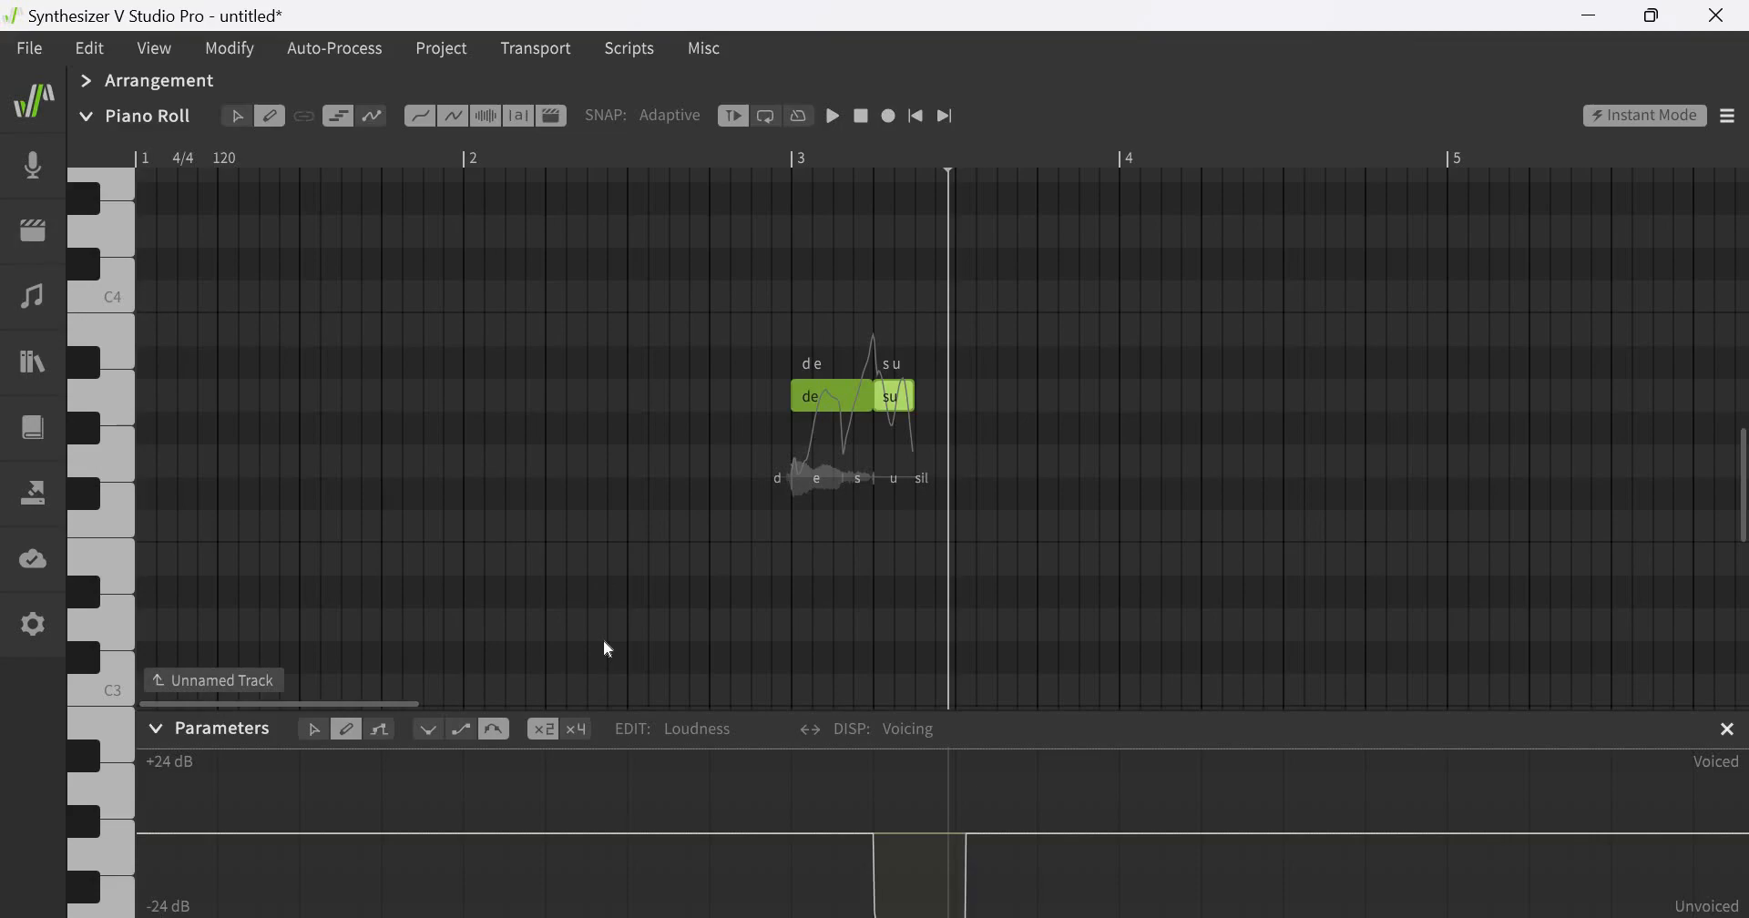
# Quadruple the Loudness lane range and redraw the curve down to -∞ under the "su" note, then play the phrase.
pyautogui.click(579, 734)
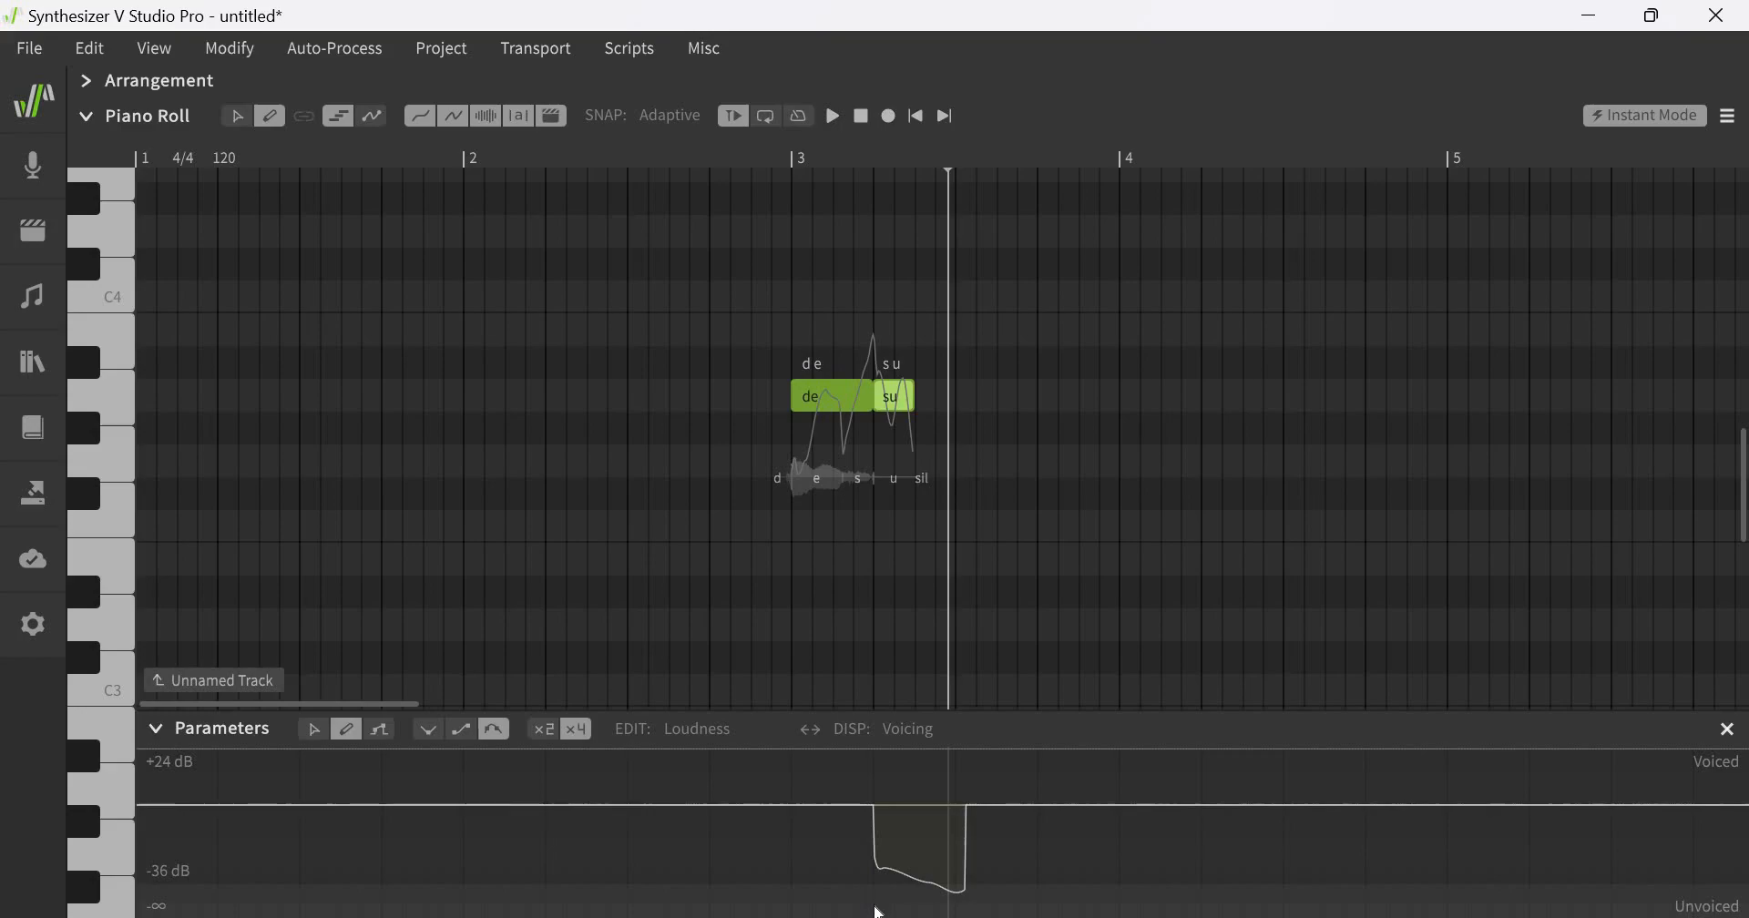
pyautogui.moveTo(877, 910); pyautogui.dragTo(967, 914)
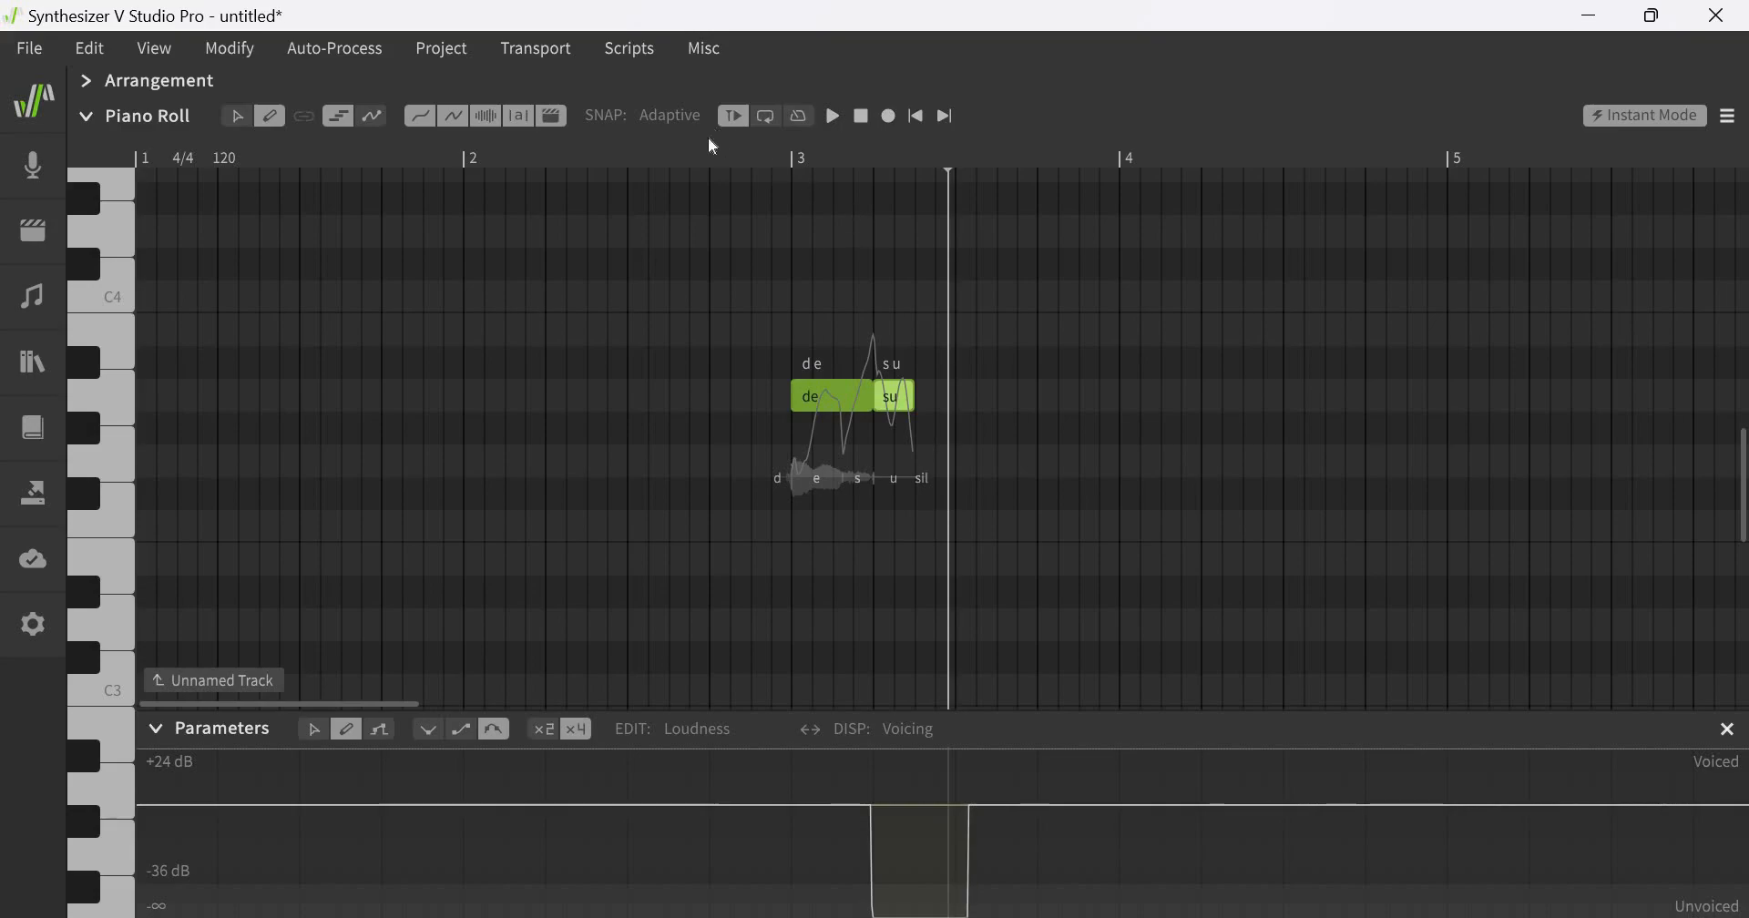
pyautogui.click(708, 161)
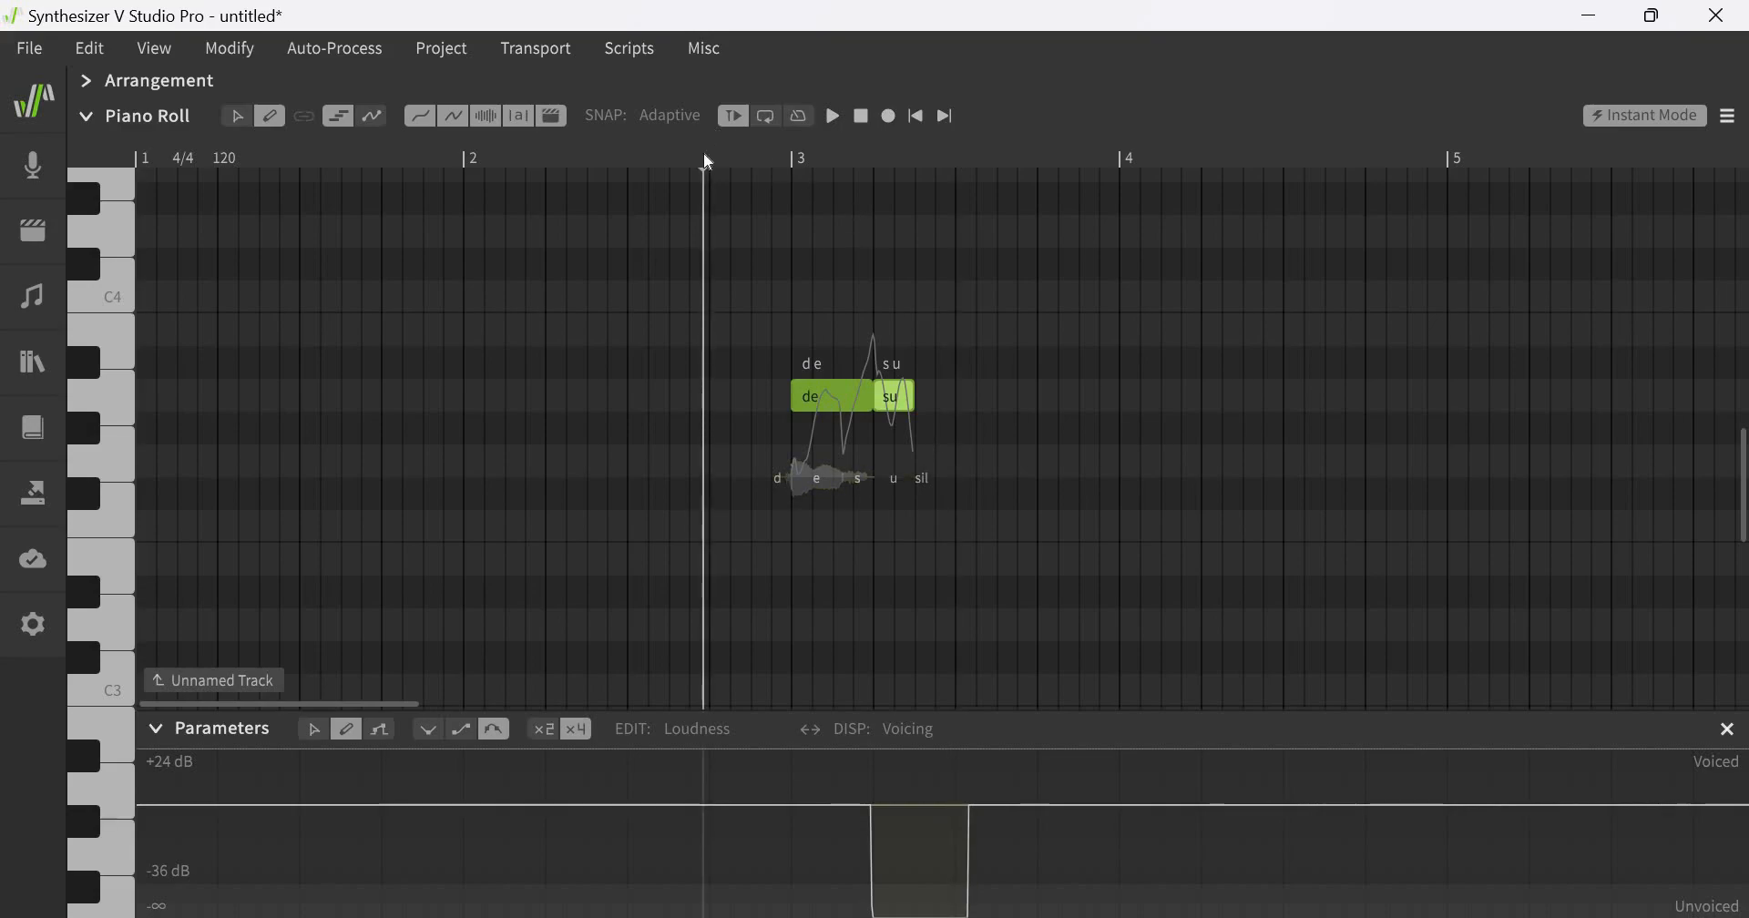
pyautogui.press('space')
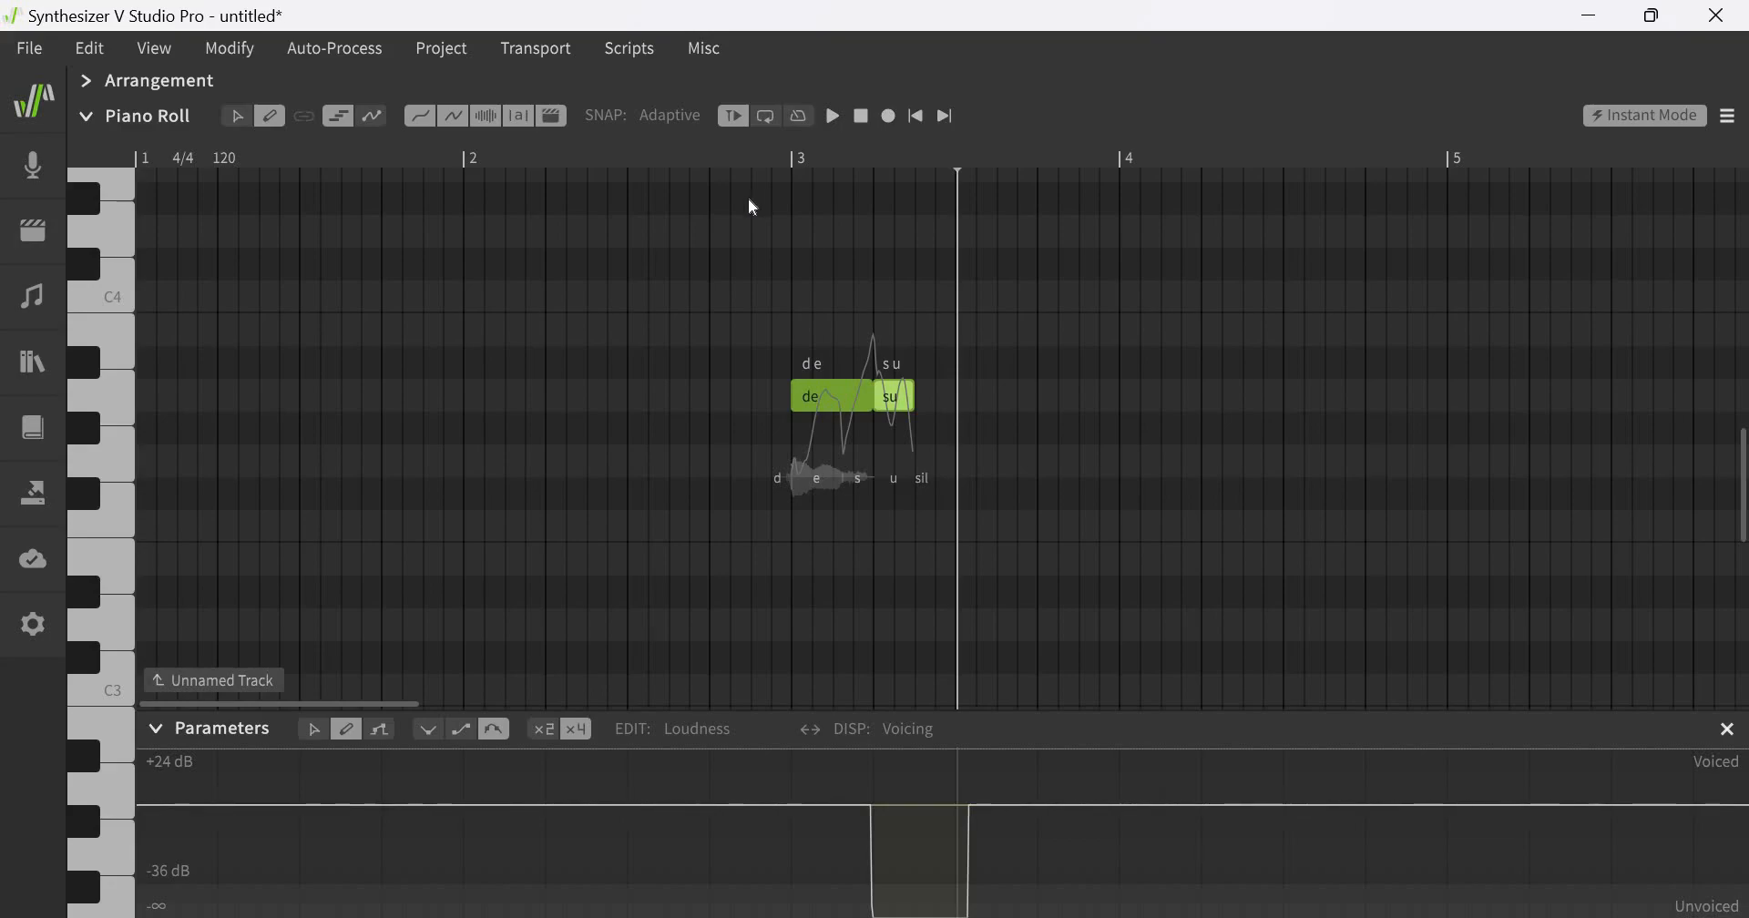
pyautogui.click(630, 160)
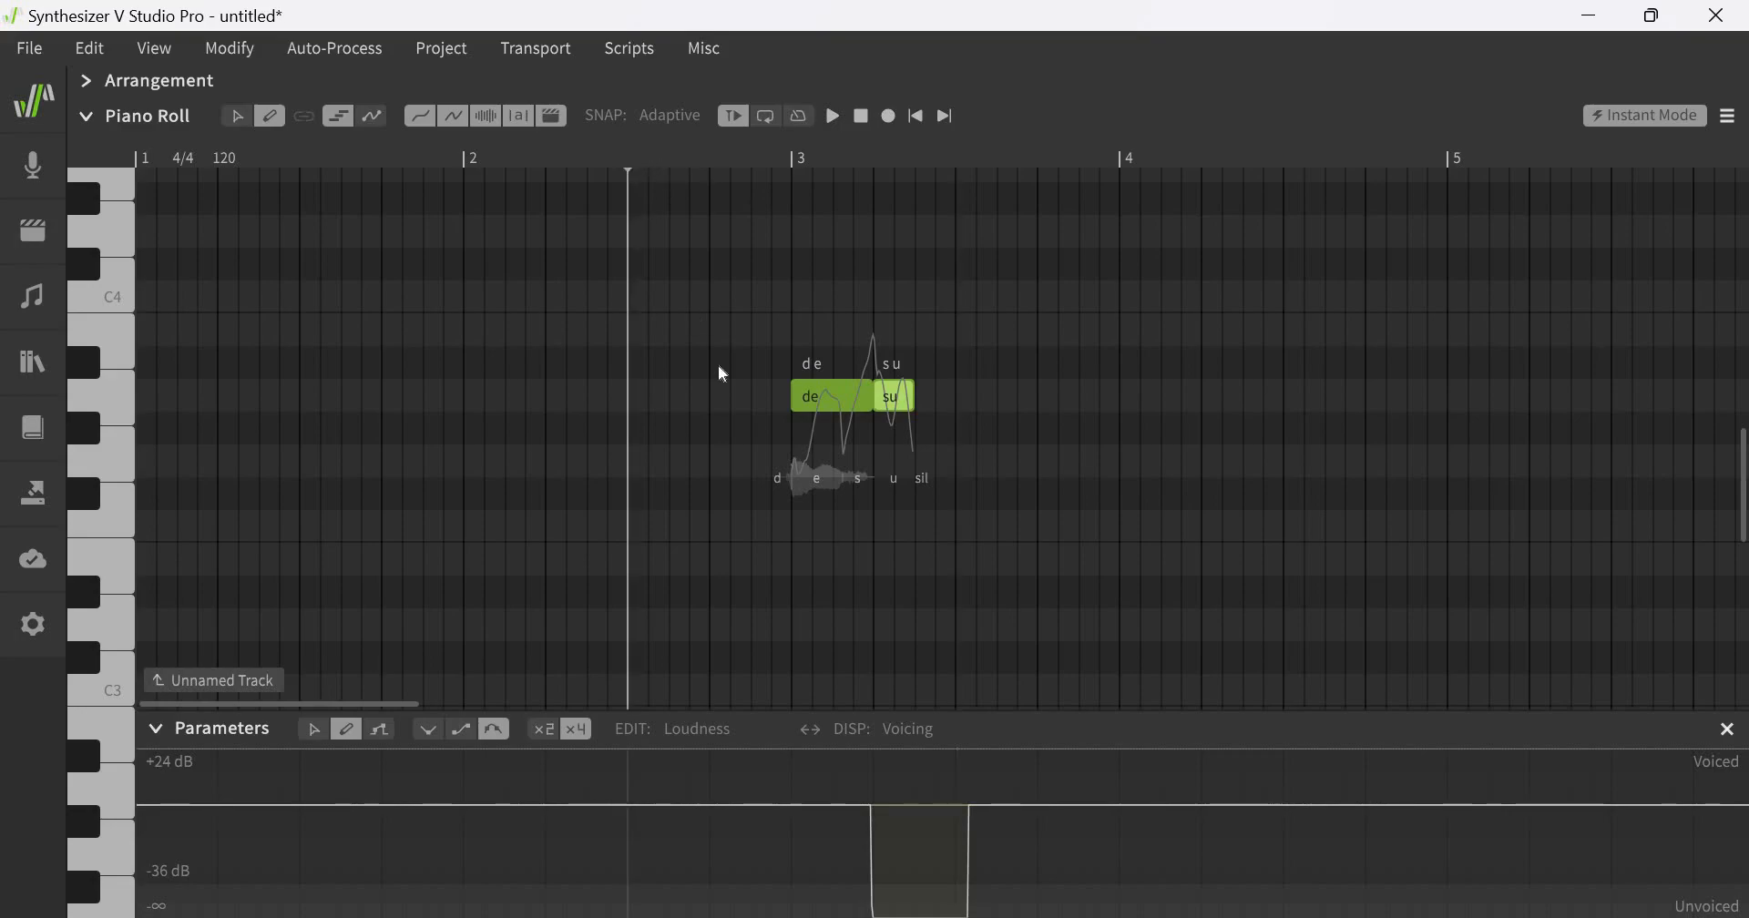
pyautogui.scroll(3, 720, 417)
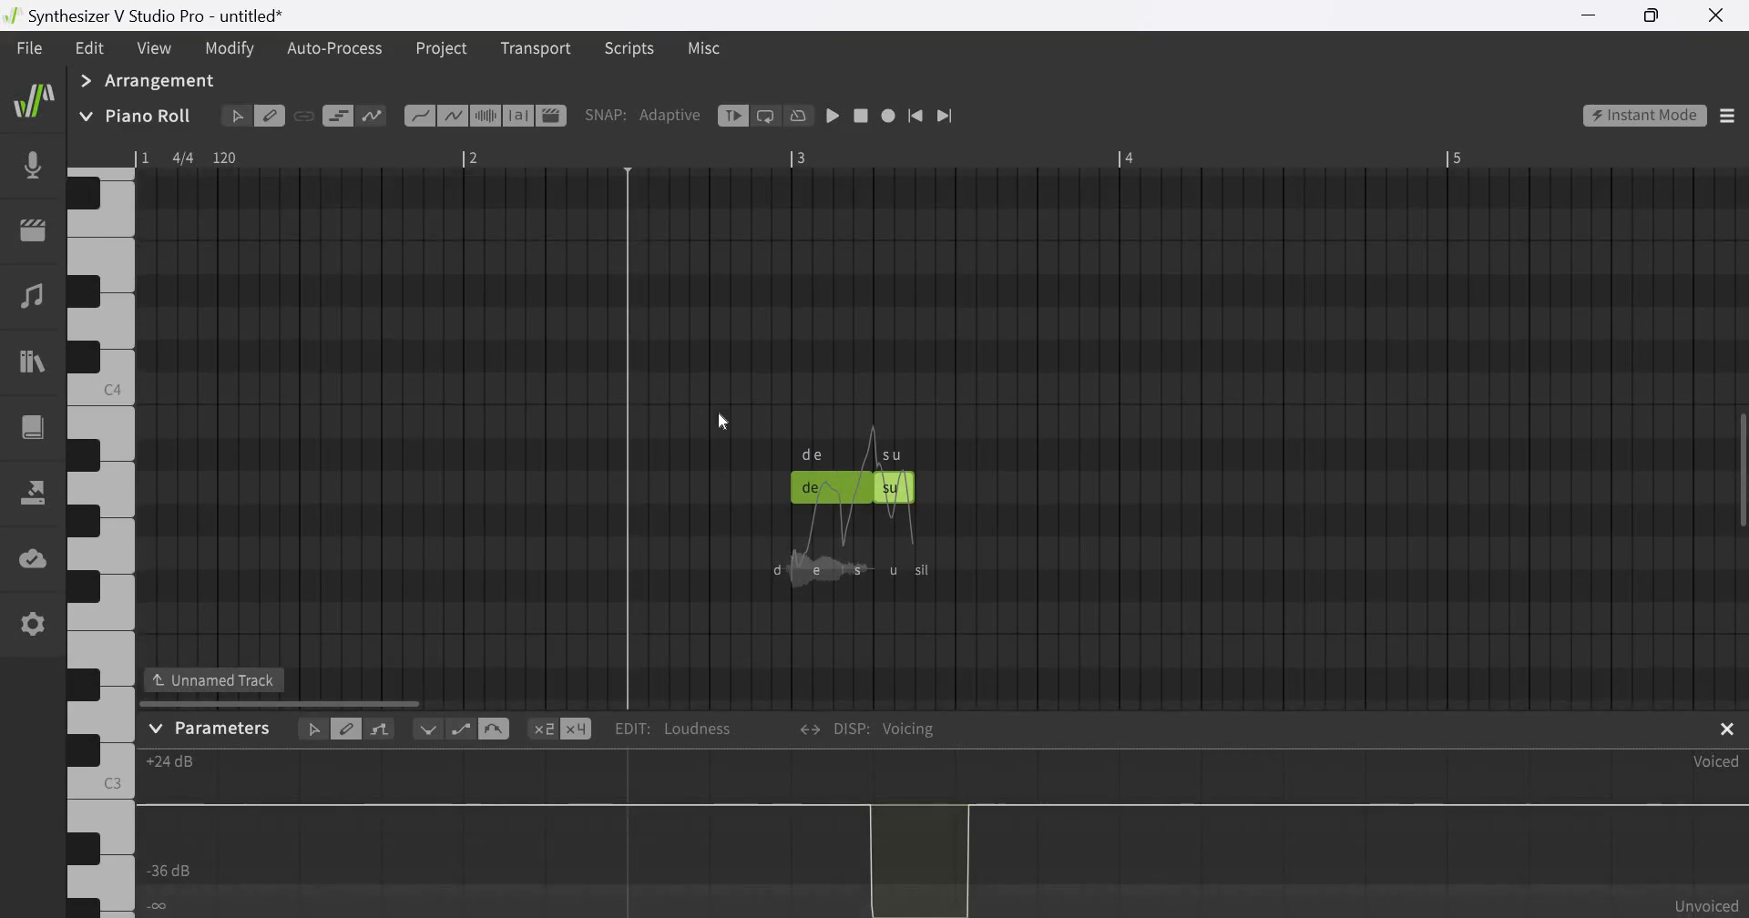